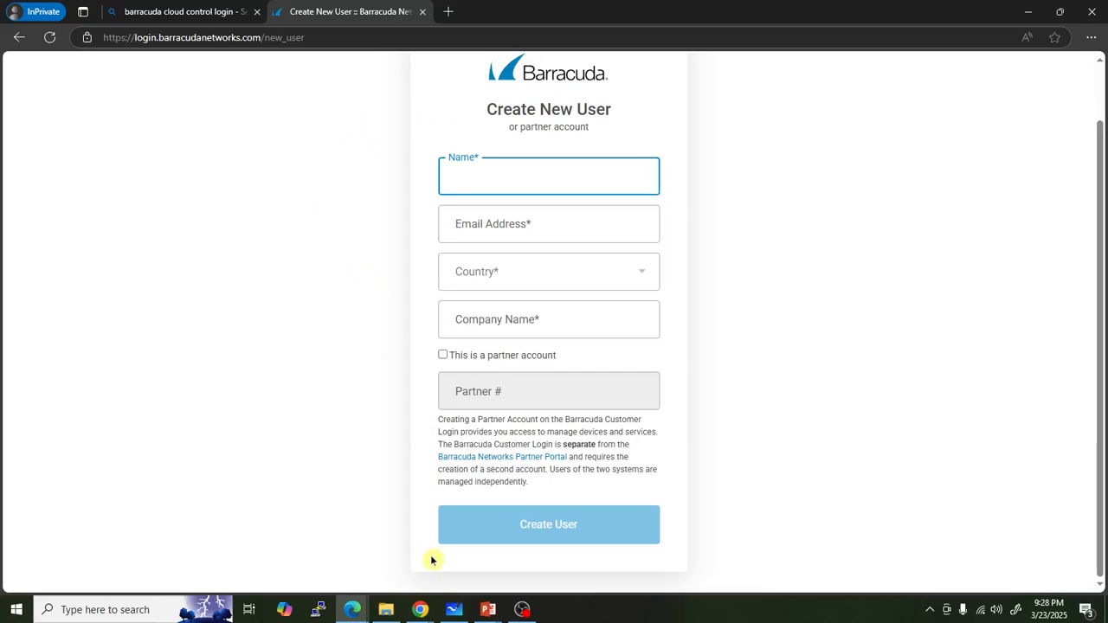
Return to the Cloud Control sign-in page and sign in with the account's e-mail address and password.
left_click(19, 37)
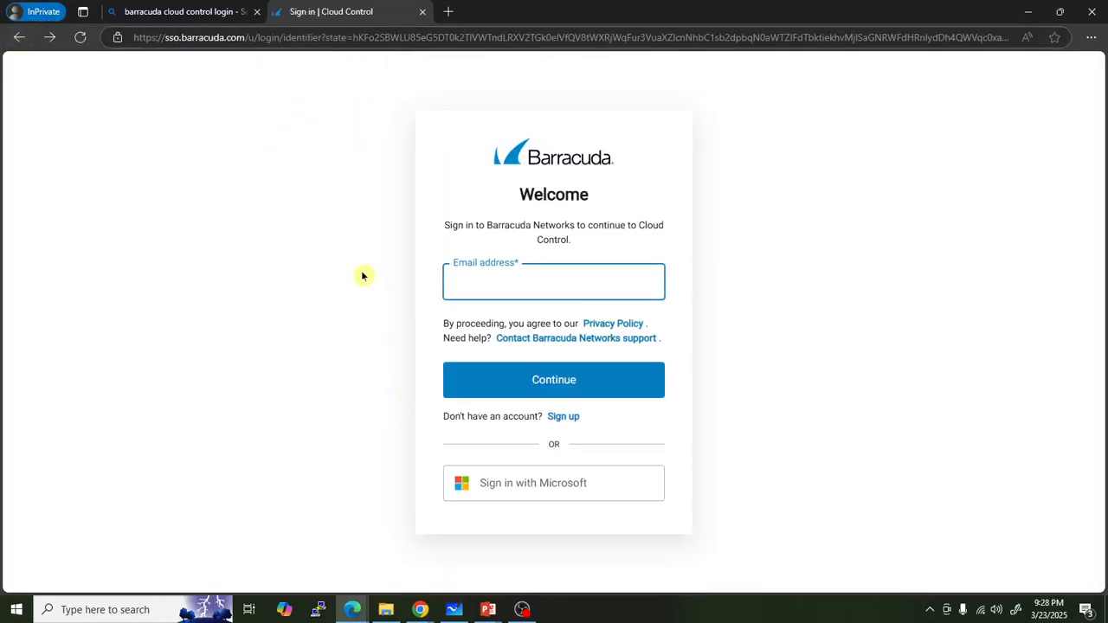
left_click(535, 276)
key("ctrl+v")
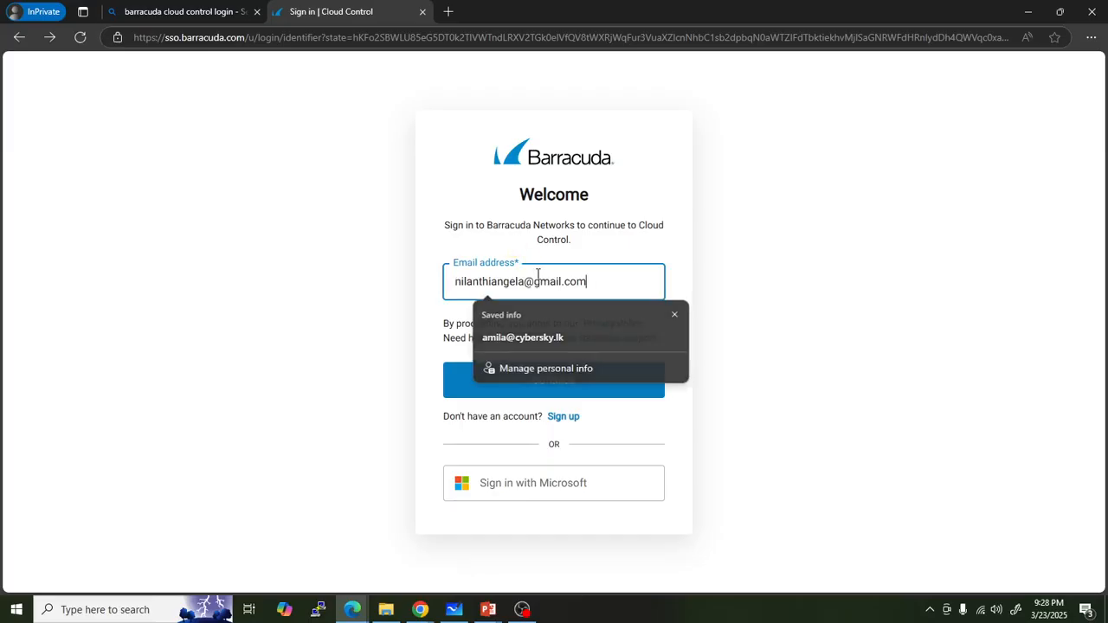
left_click(547, 374)
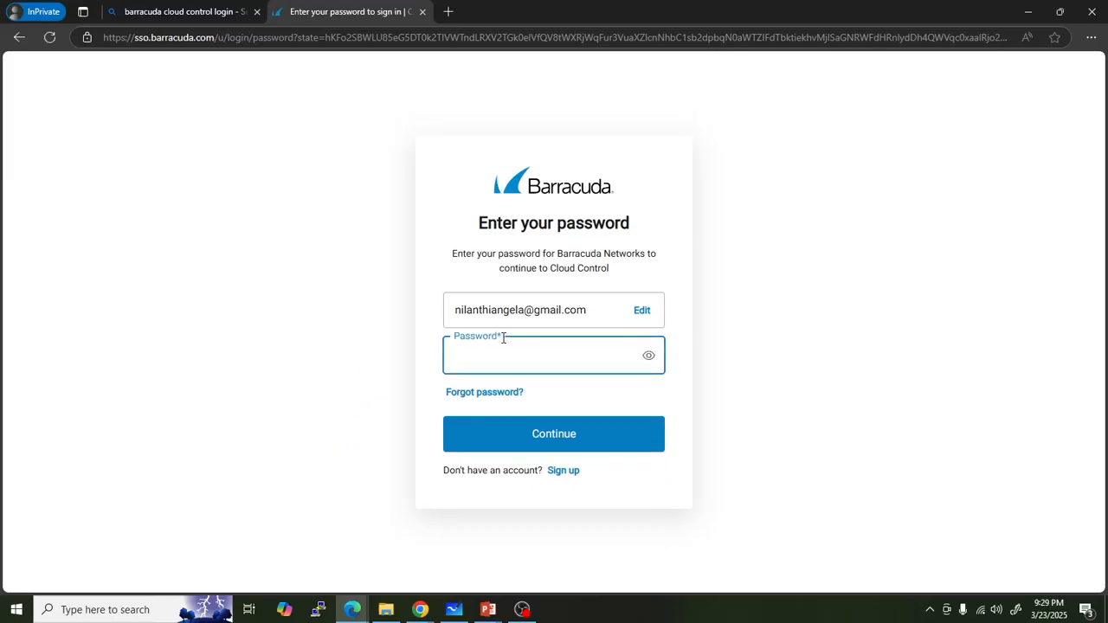
type("•••")
left_click(518, 436)
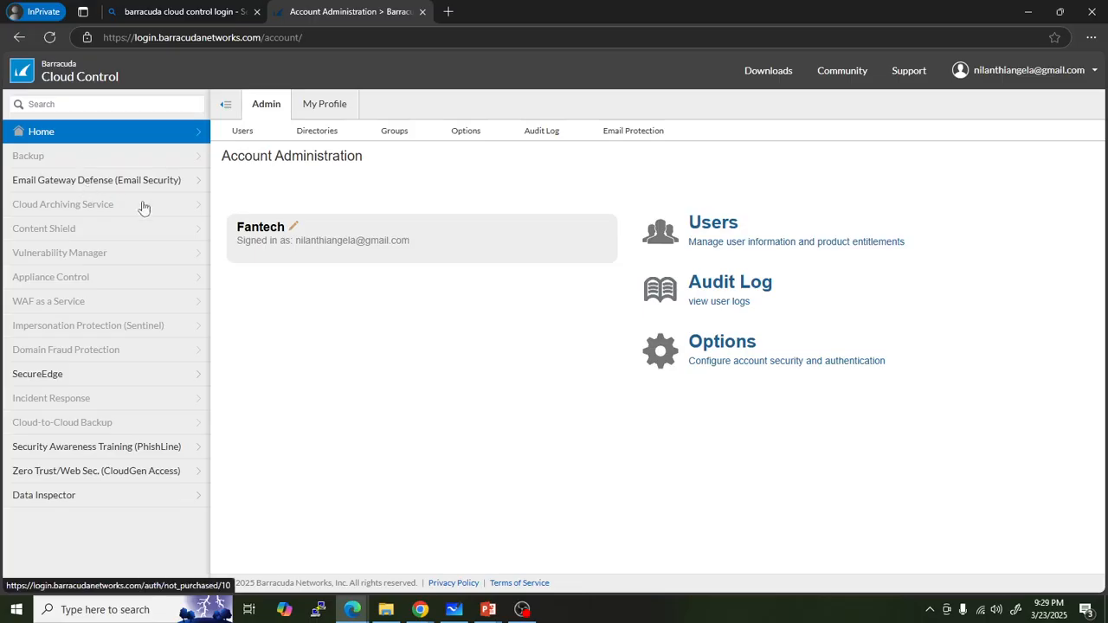
Open the account's user list and examine the existing user's details, privileges and product entitlements.
left_click(243, 134)
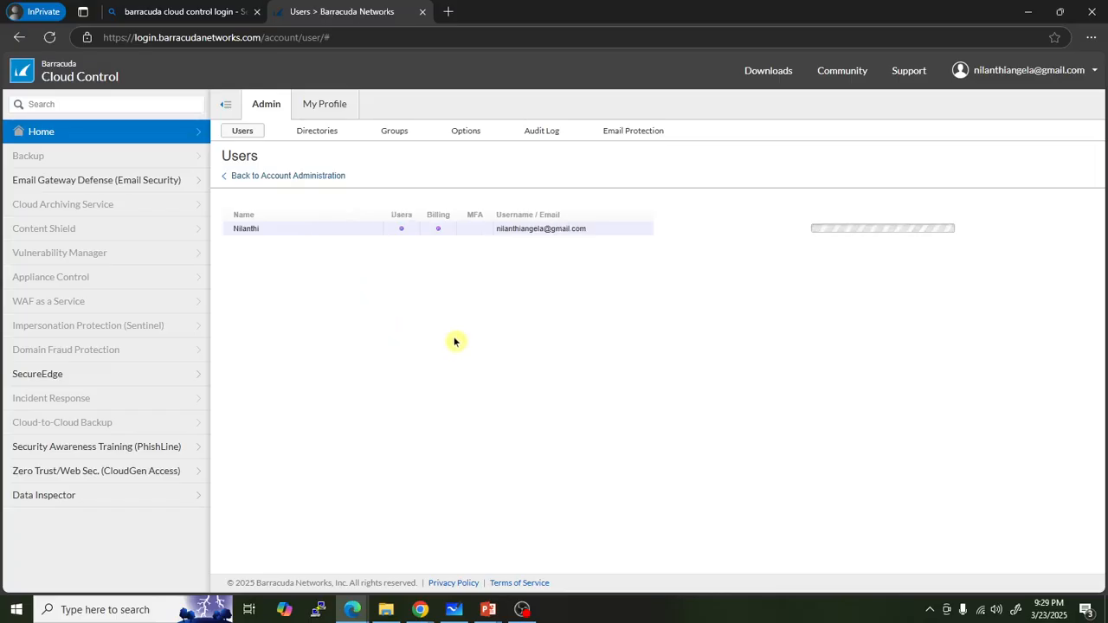
left_click(277, 227)
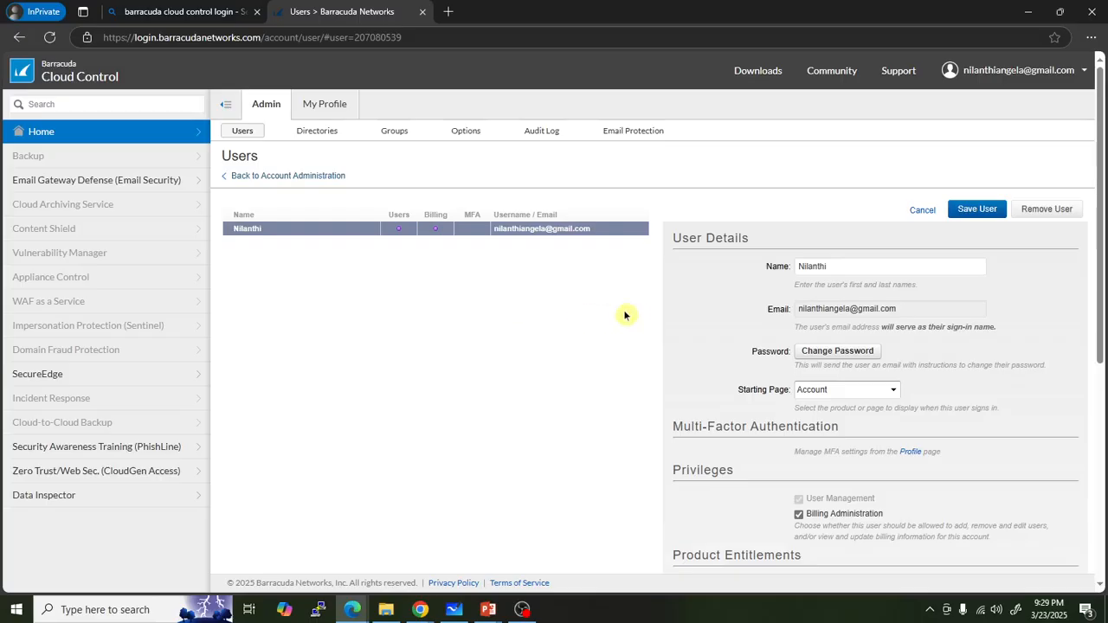
scroll(805, 316, "down", 1)
scroll(824, 323, "down", 1)
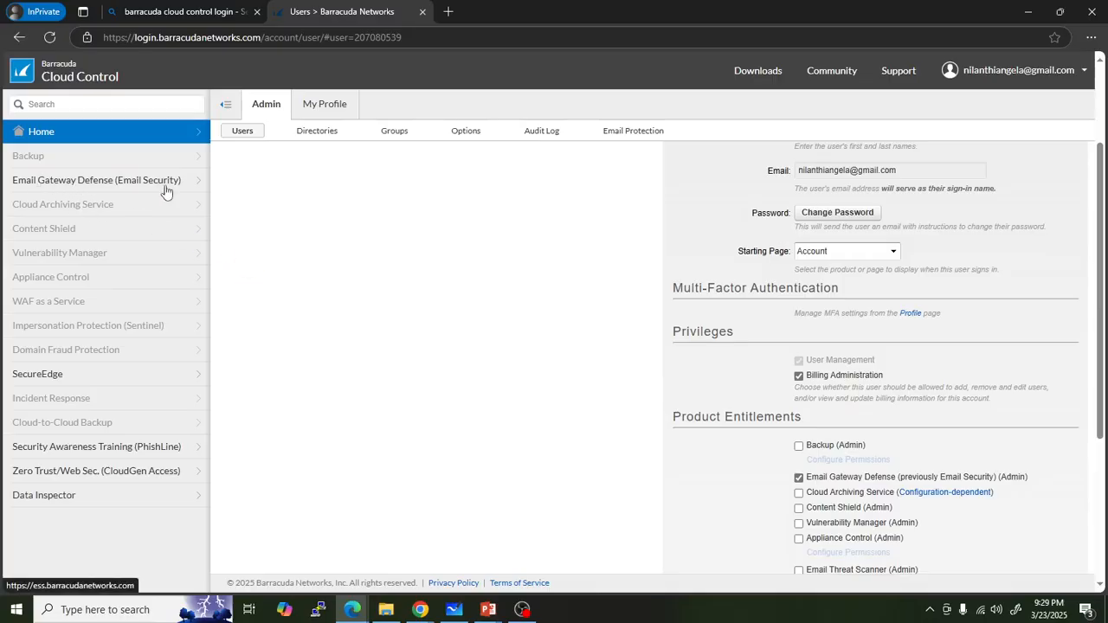
Open the Domains Manager of Email Gateway Defense, accepting all cookies on the way.
left_click(100, 180)
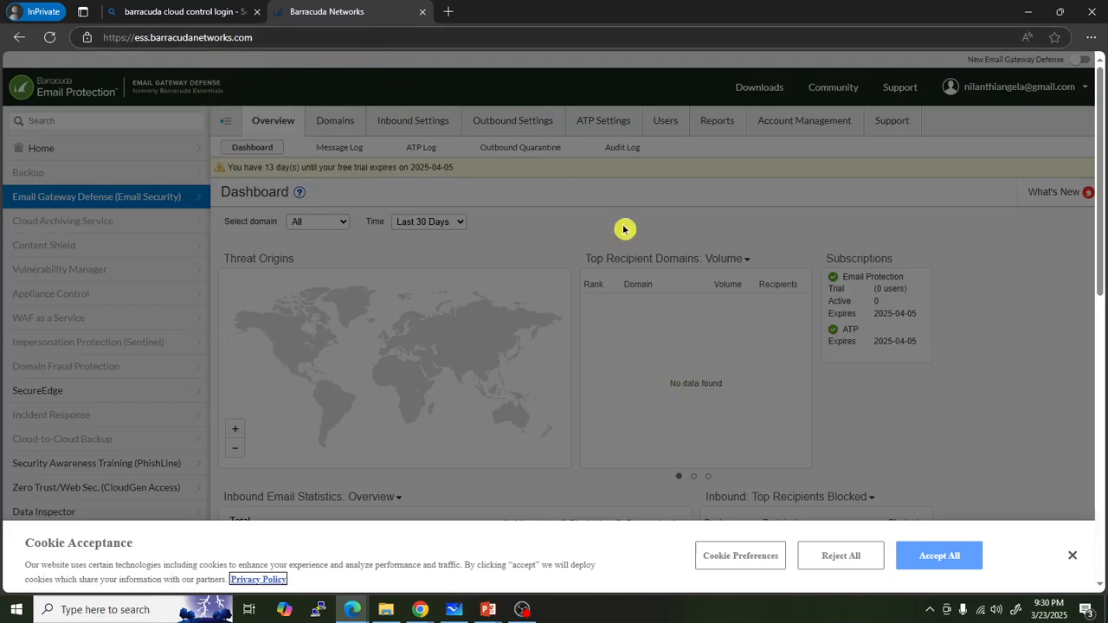
left_click(930, 555)
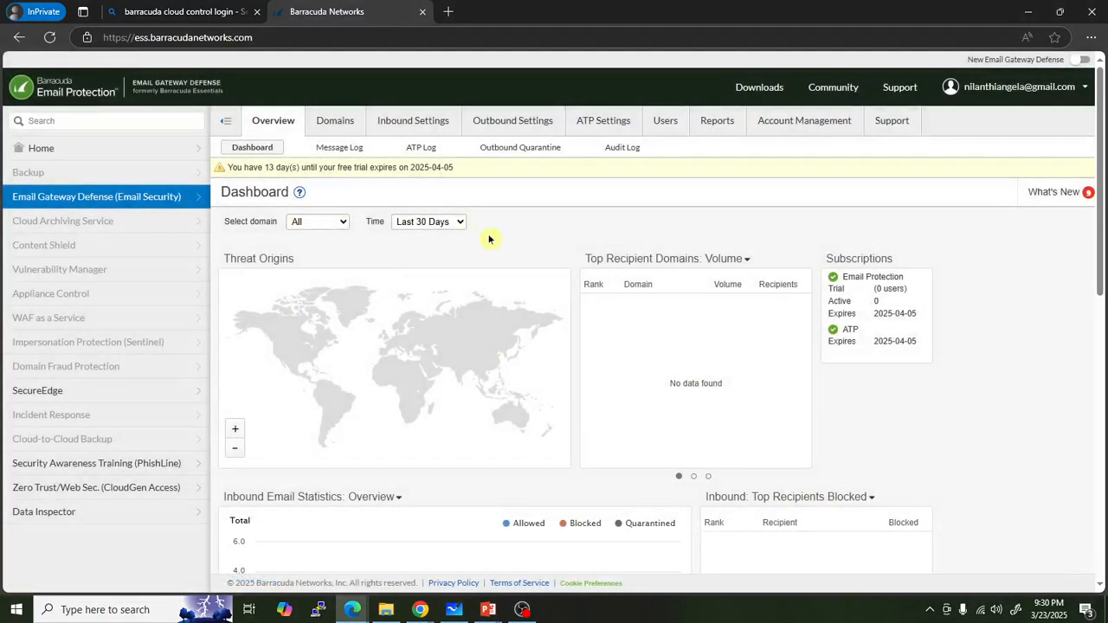
left_click(332, 122)
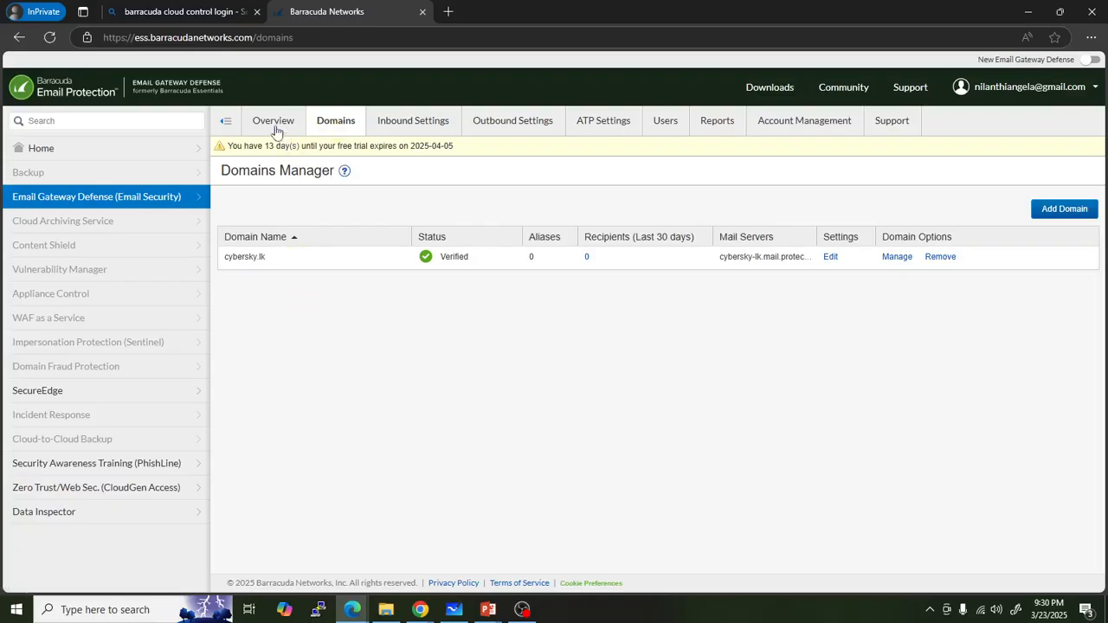
mouse_move(275, 122)
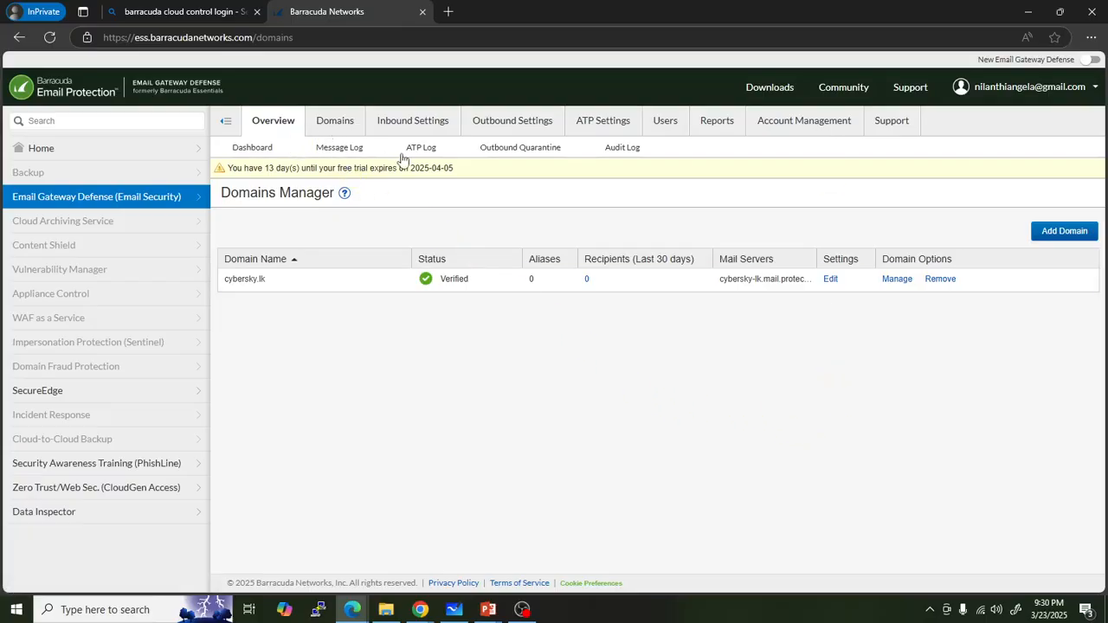
left_click(330, 126)
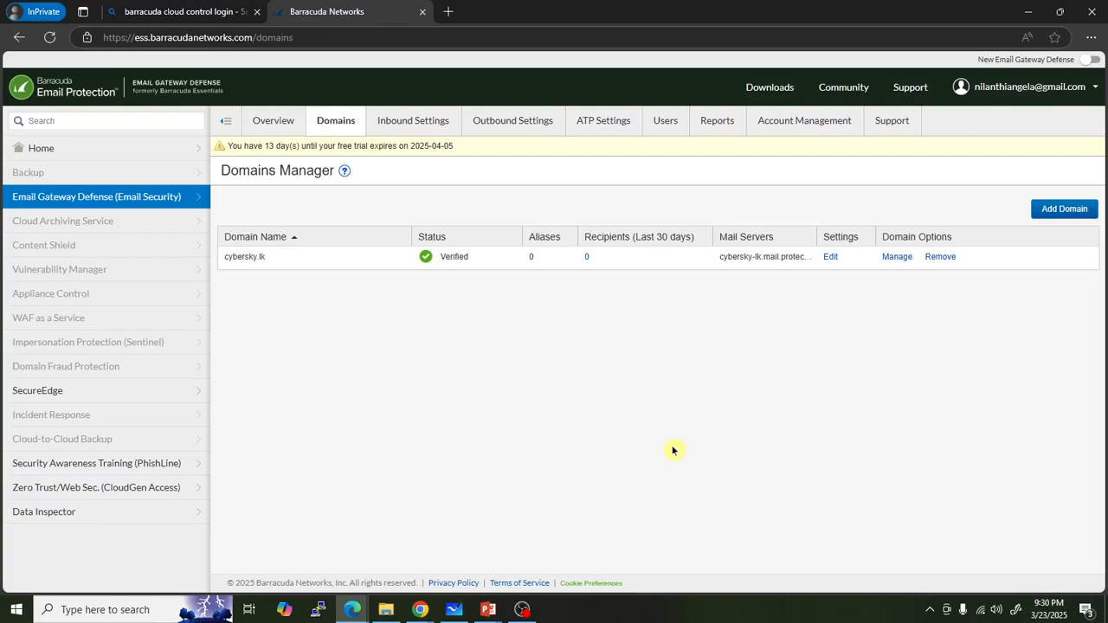
Add the domain test.cybersky.lk with 124.10.10.10 as its mail server.
left_click(1063, 210)
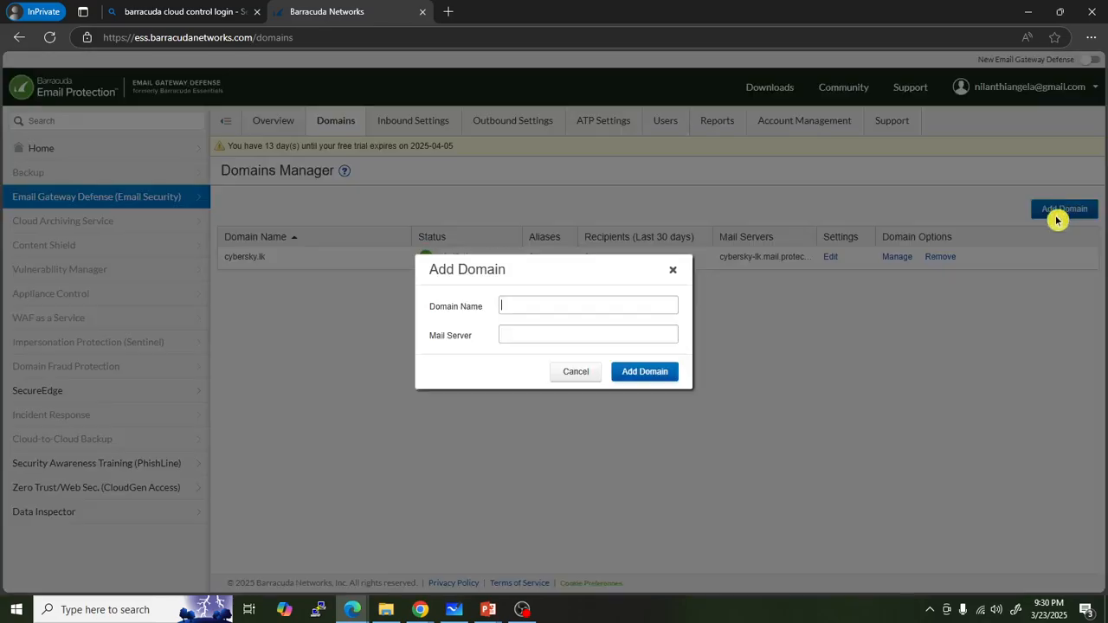
left_click(592, 308)
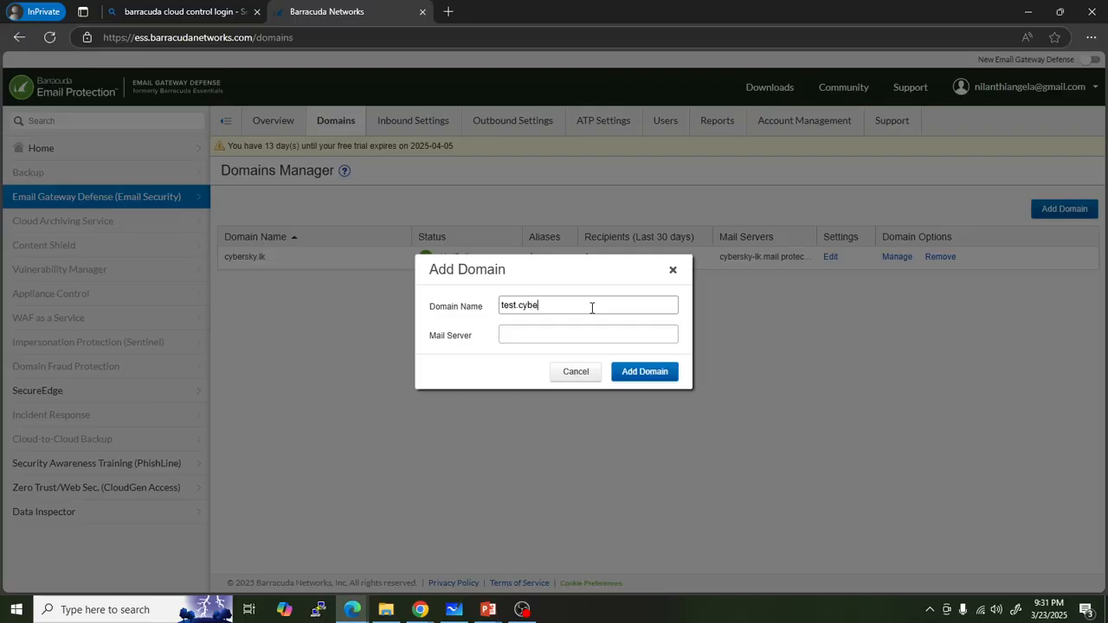
type("sky.lk")
left_click(565, 336)
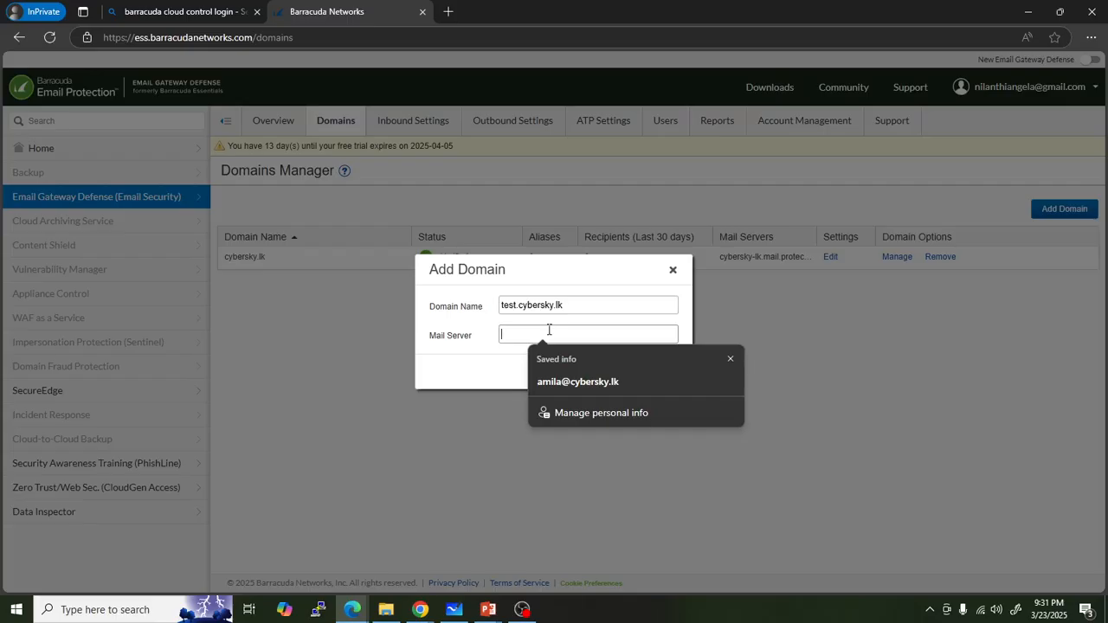
type("124.10.10.10")
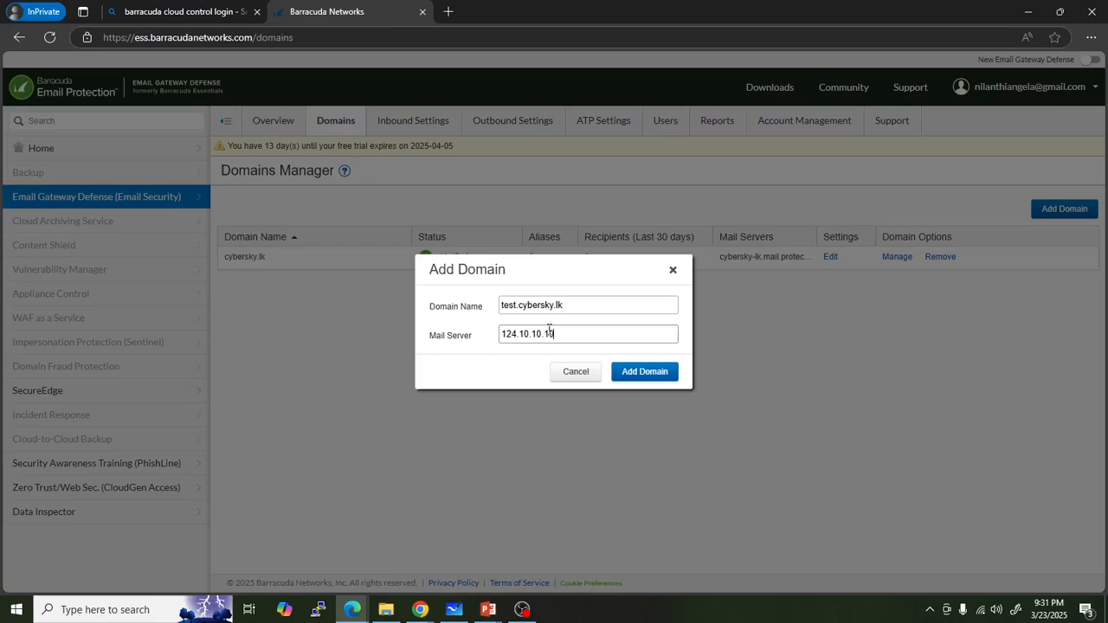
left_click(631, 364)
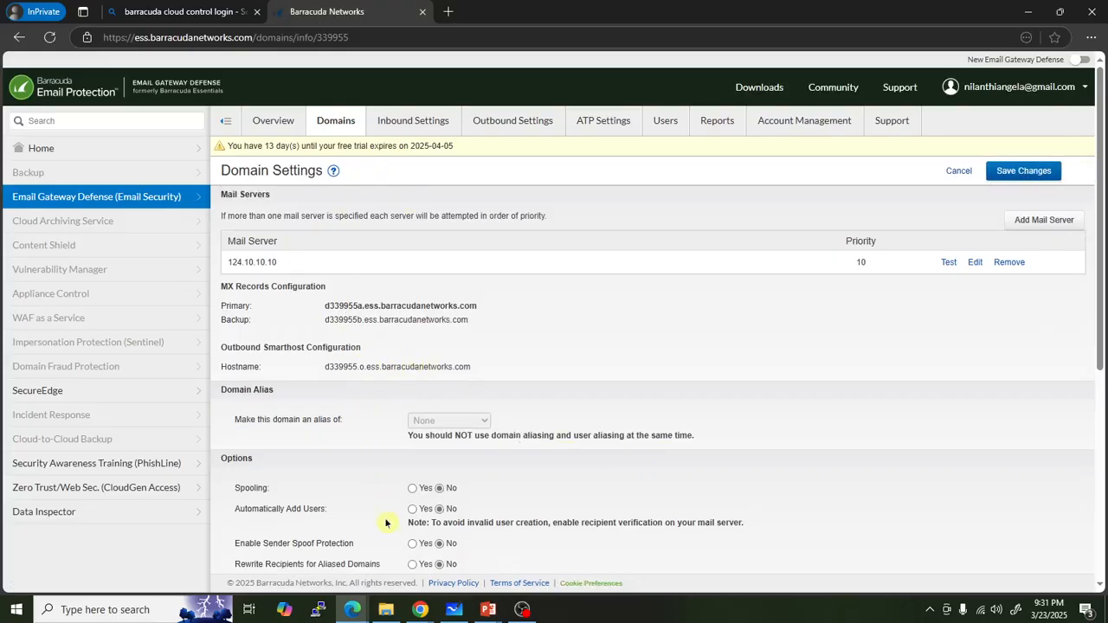
Examine the new domain's mail server, primary and backup MX records, and outbound smarthost hostname in its settings.
left_click_drag(232, 262, 291, 261)
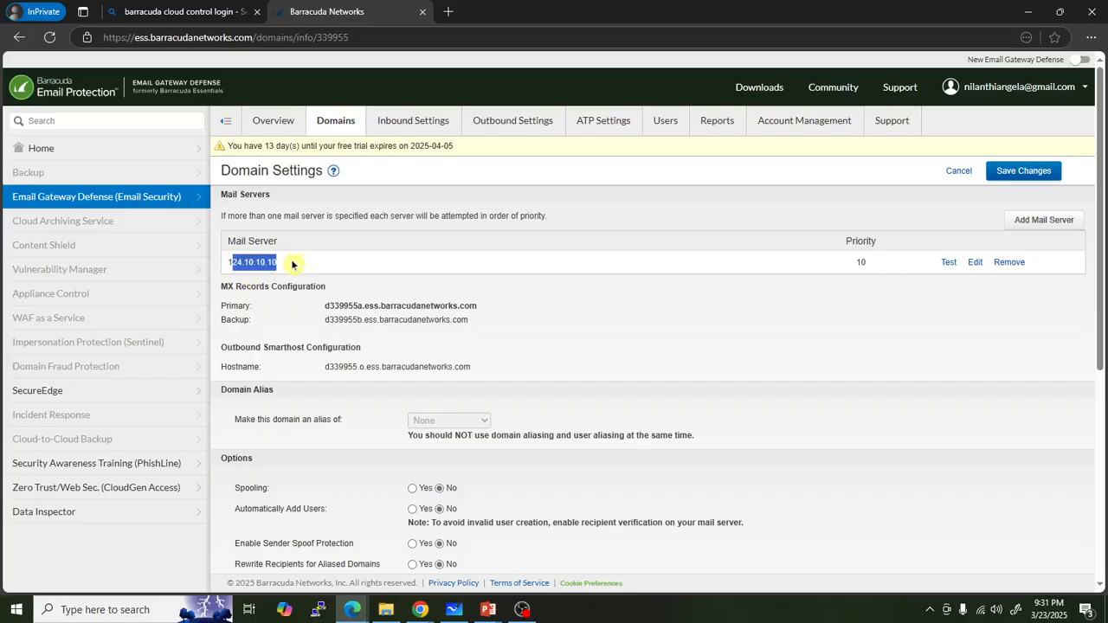
left_click(260, 305)
left_click_drag(223, 286, 478, 327)
left_click(335, 305)
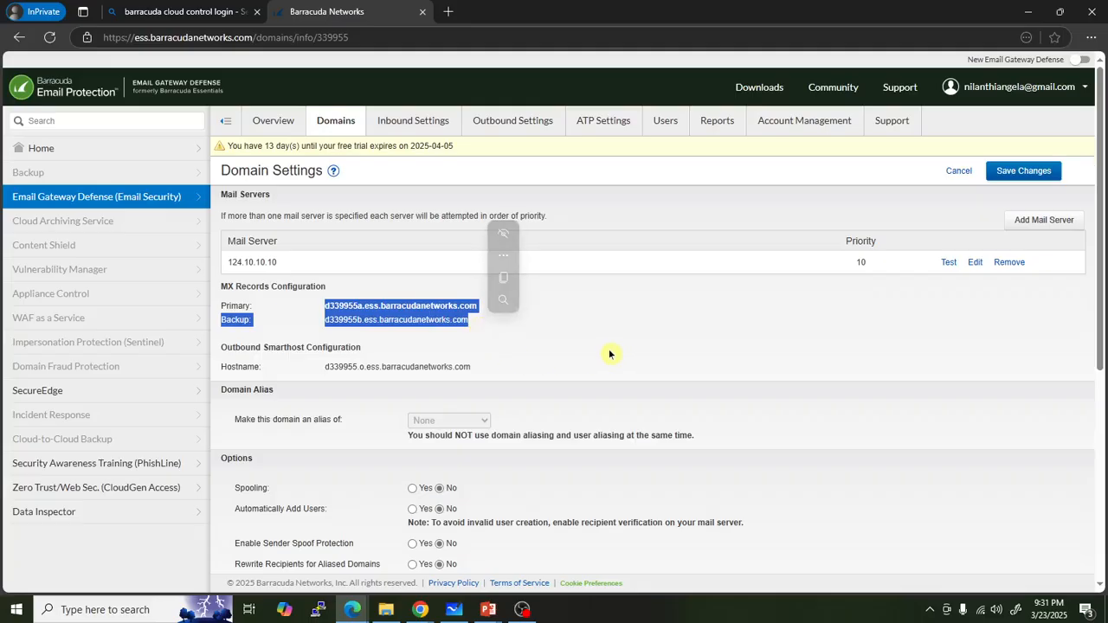
left_click(367, 333)
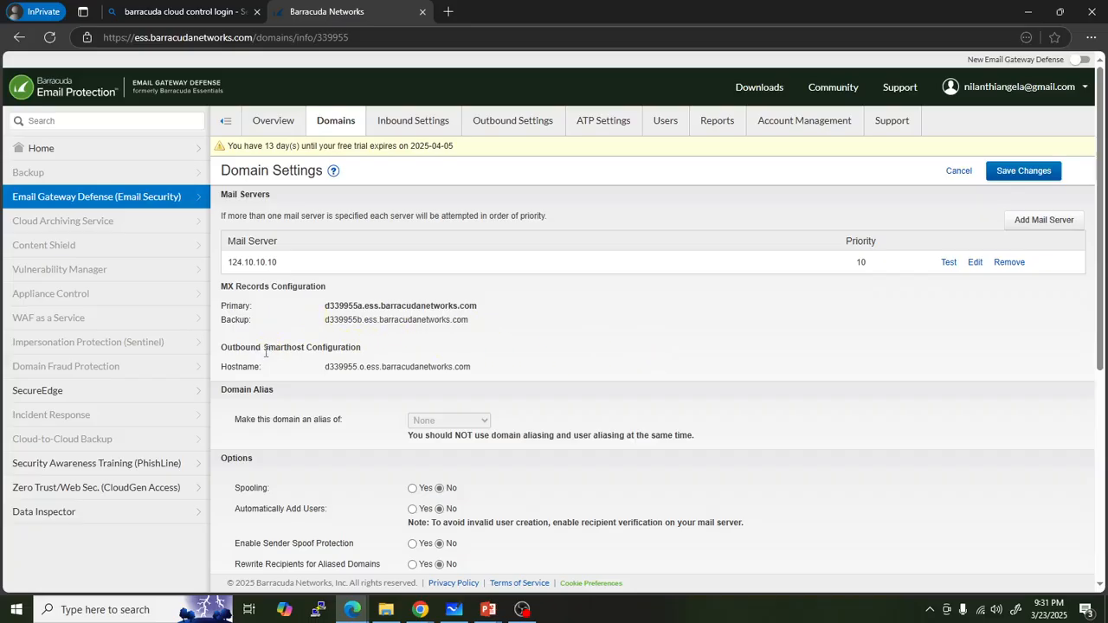
left_click_drag(225, 347, 490, 381)
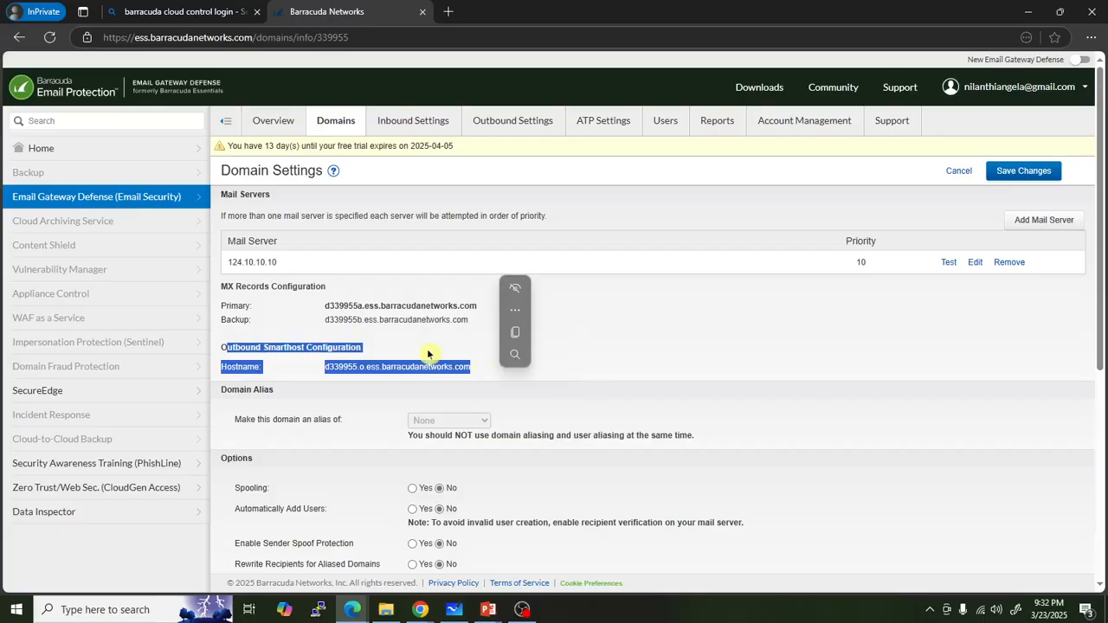
left_click(322, 324)
left_click_drag(324, 307, 474, 330)
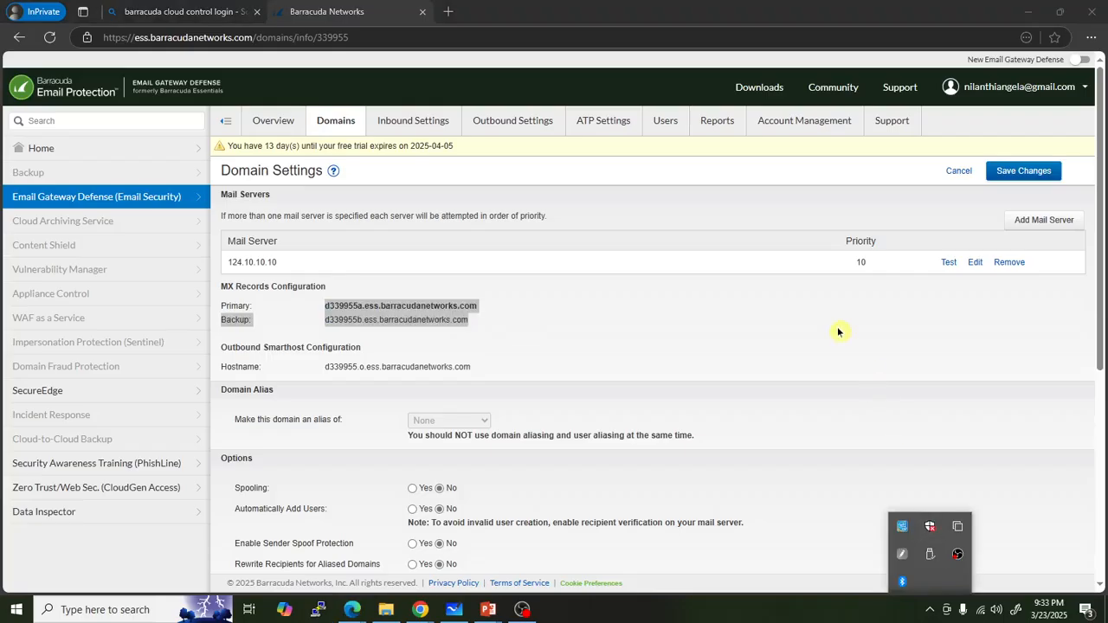
left_click(838, 331)
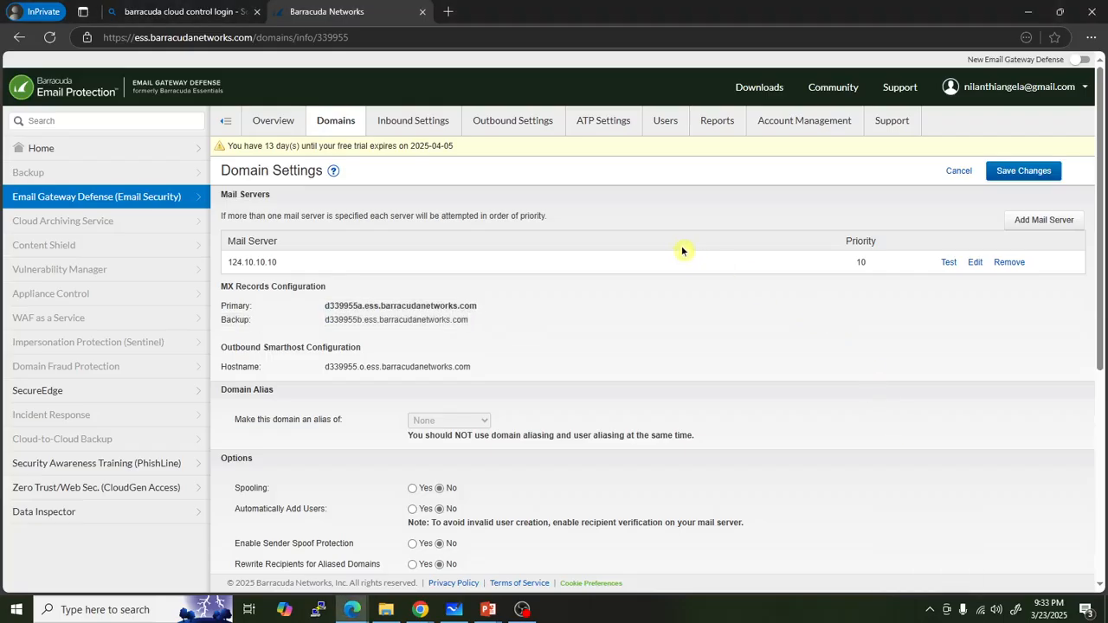
Leave the test domain's settings without saving and open the settings of the cybersky.lk domain.
left_click(958, 170)
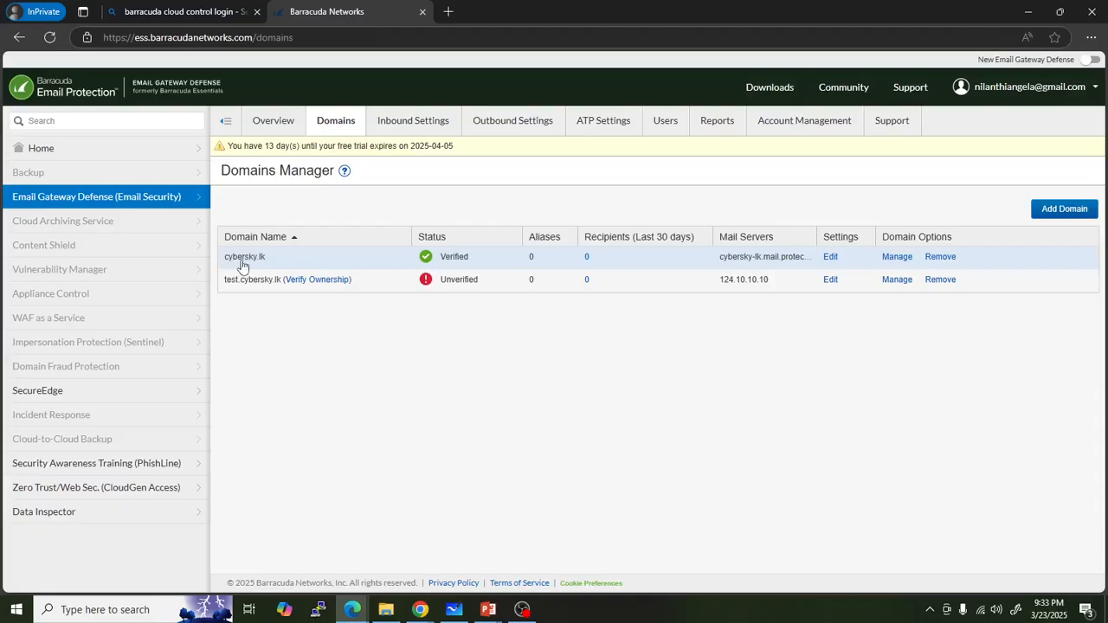
left_click(832, 259)
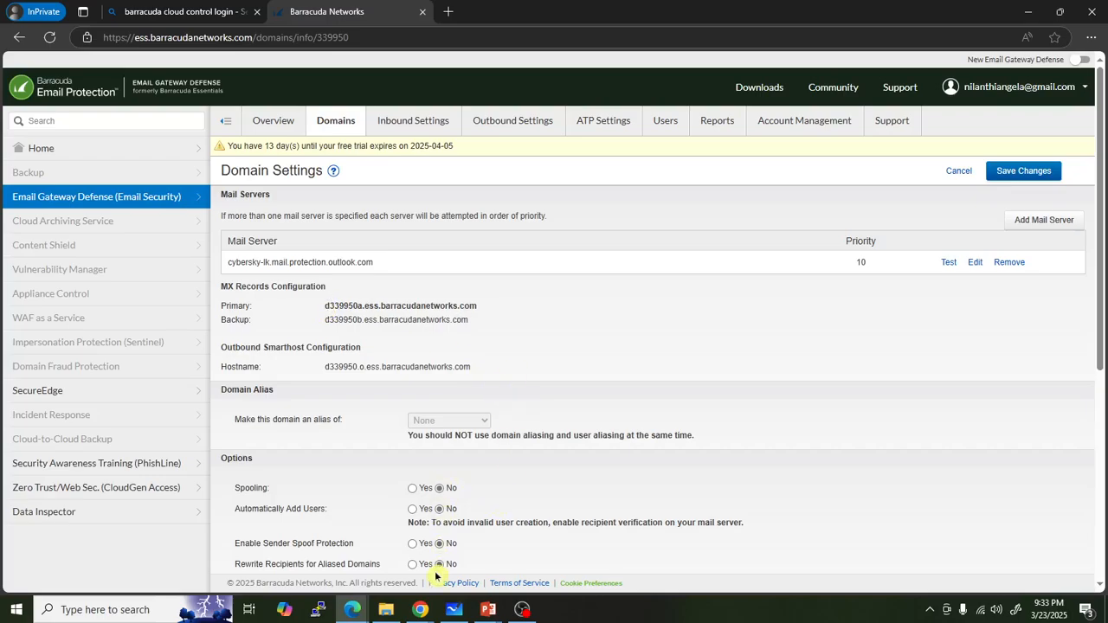
Switch to the Cloudflare dashboard in Chrome and open the DNS records of cybersky.lk.
mouse_move(421, 608)
left_click(494, 557)
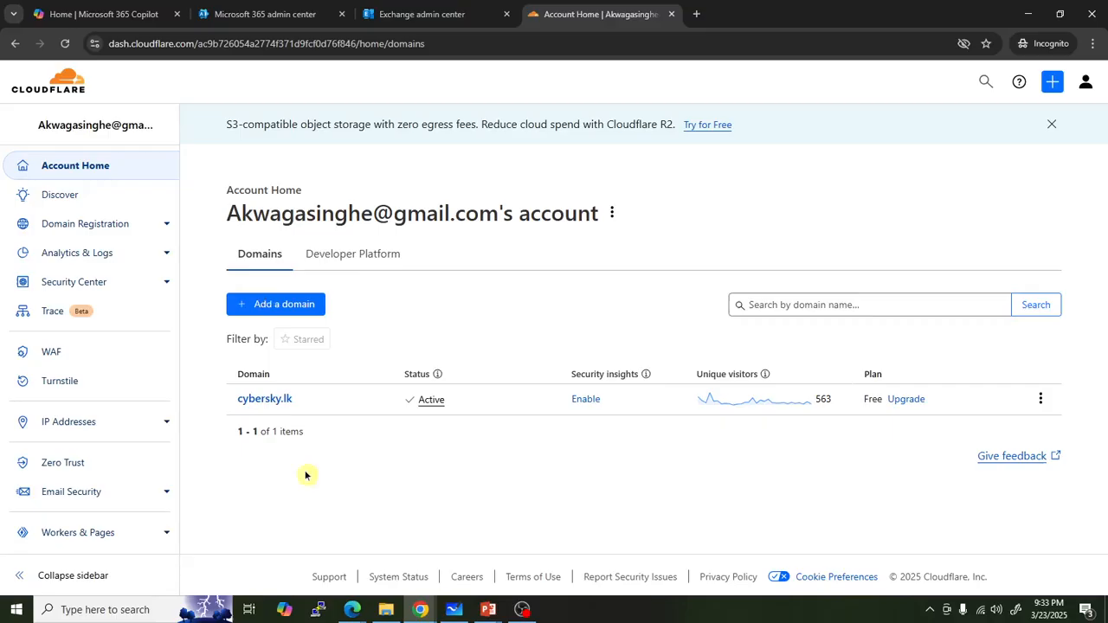
left_click(282, 399)
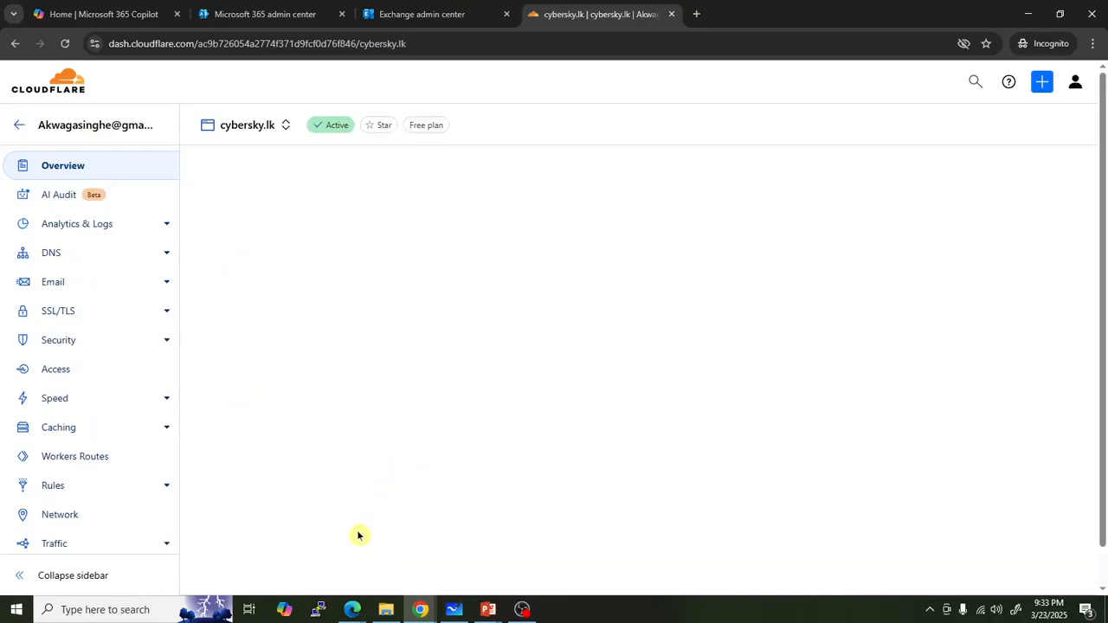
left_click(53, 263)
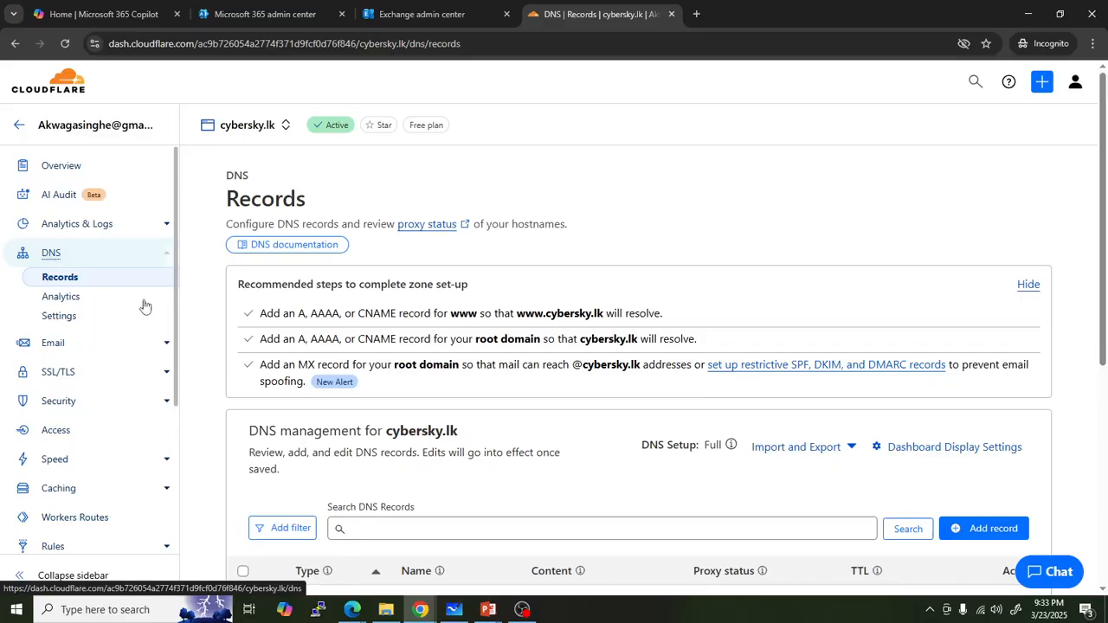
Look through the existing DNS records of cybersky.lk, including the MX entries for Barracuda.
scroll(424, 398, "down", 1)
scroll(260, 178, "up", 2)
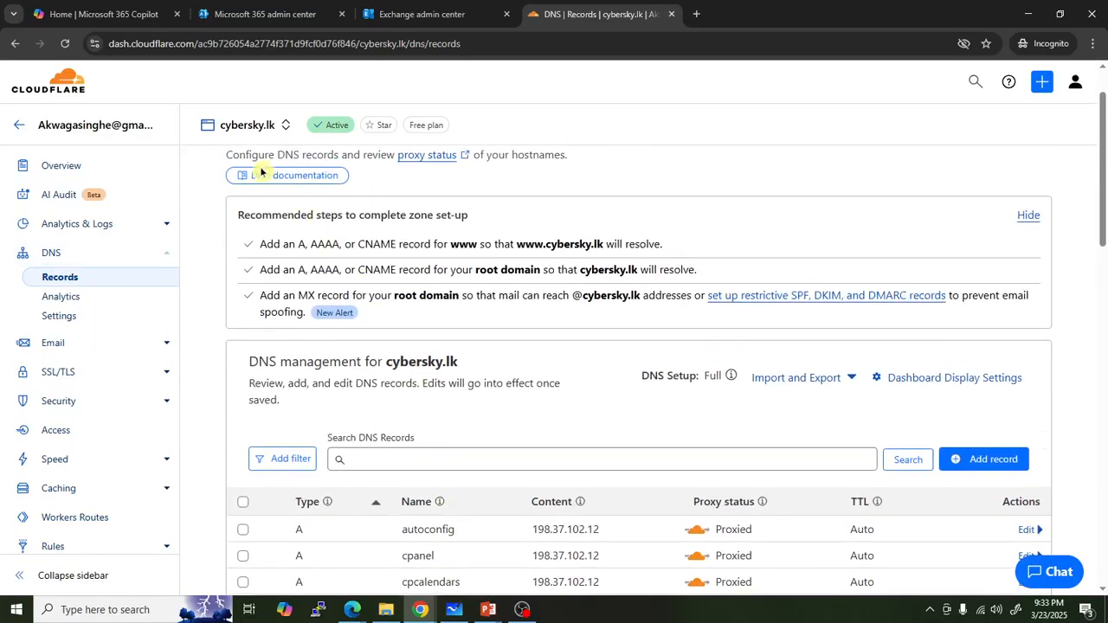
scroll(481, 376, "down", 3)
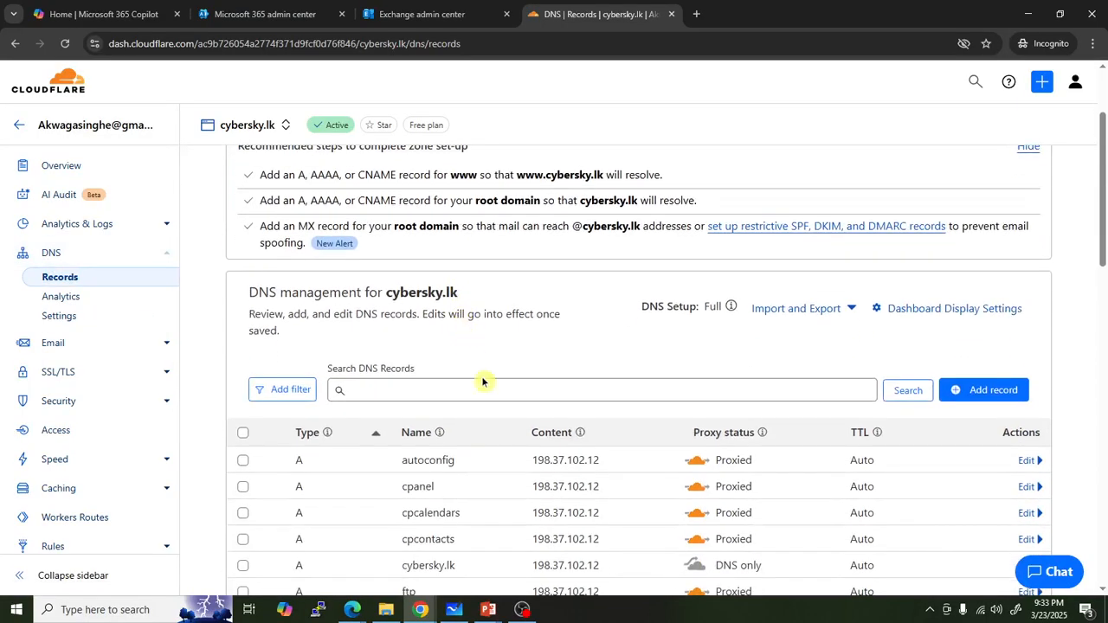
scroll(507, 415, "down", 3)
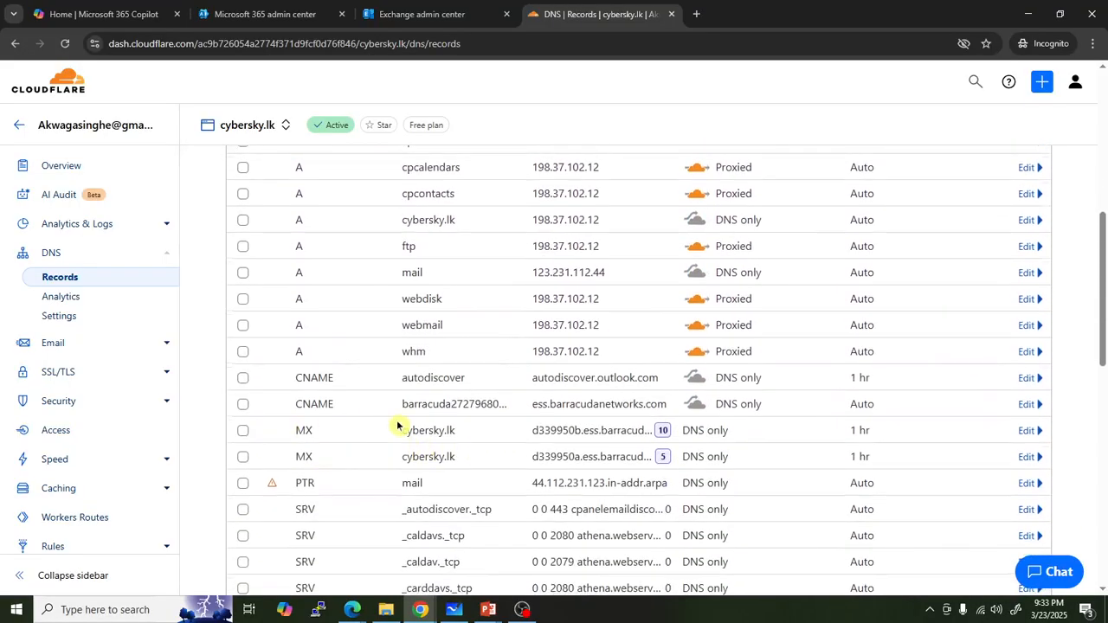
scroll(347, 427, "up", 3)
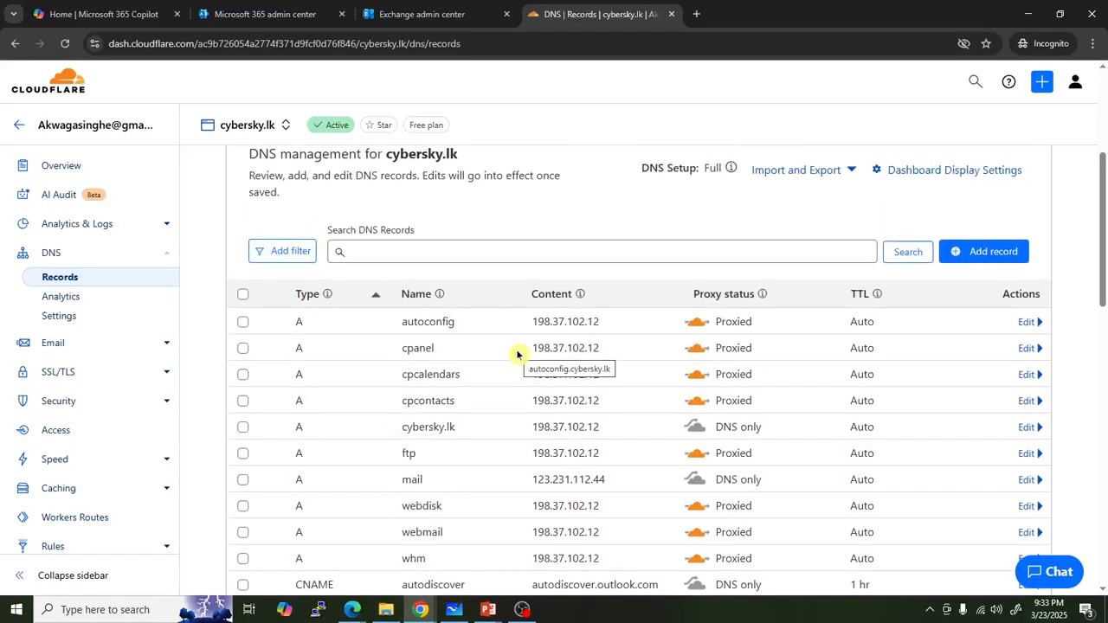
scroll(515, 349, "up", 2)
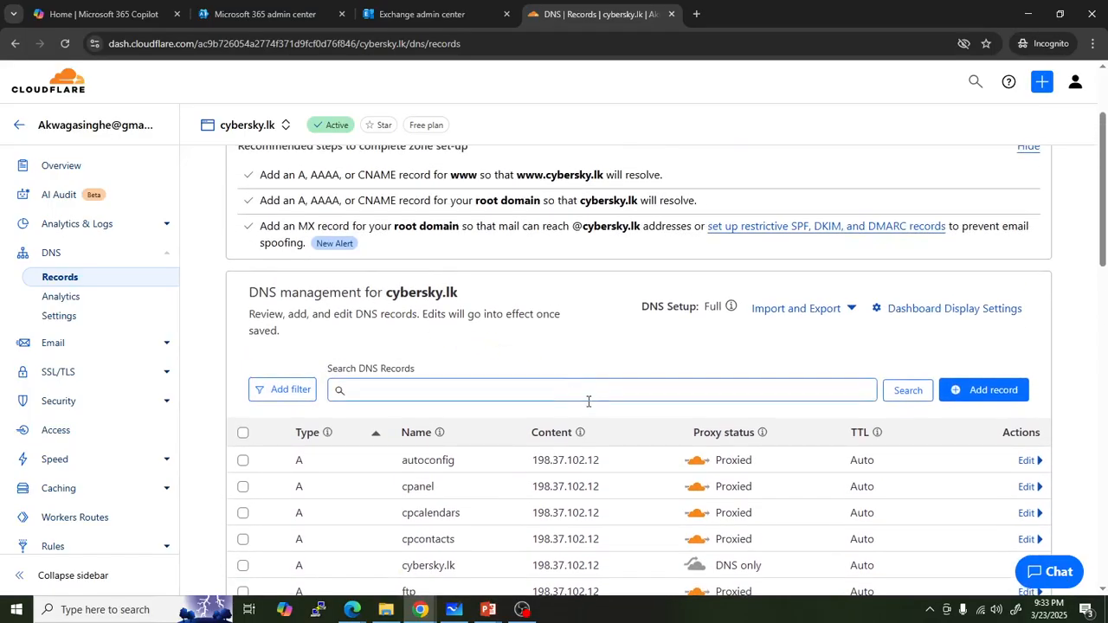
scroll(587, 401, "up", 1)
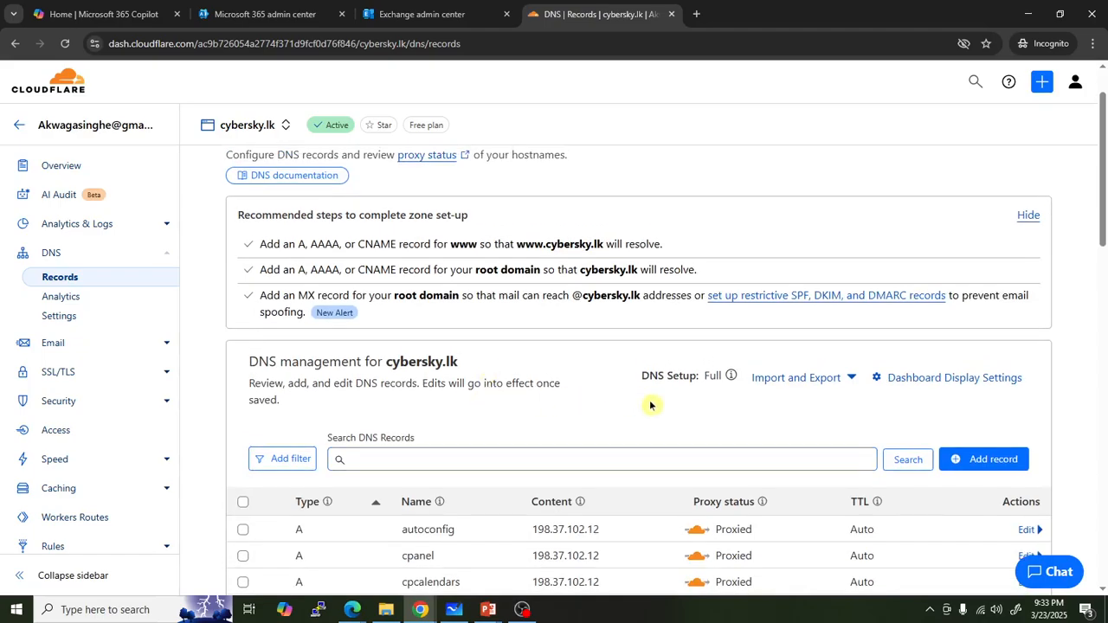
Start a new DNS record for cybersky.lk with type MX and name @.
left_click(950, 461)
scroll(451, 472, "down", 1)
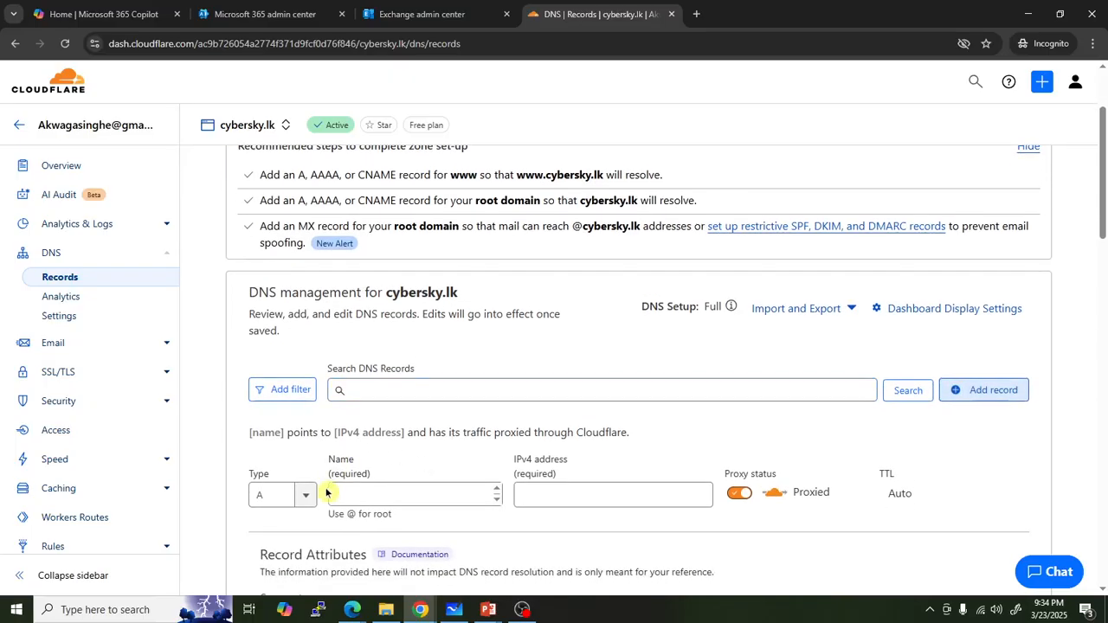
left_click(306, 493)
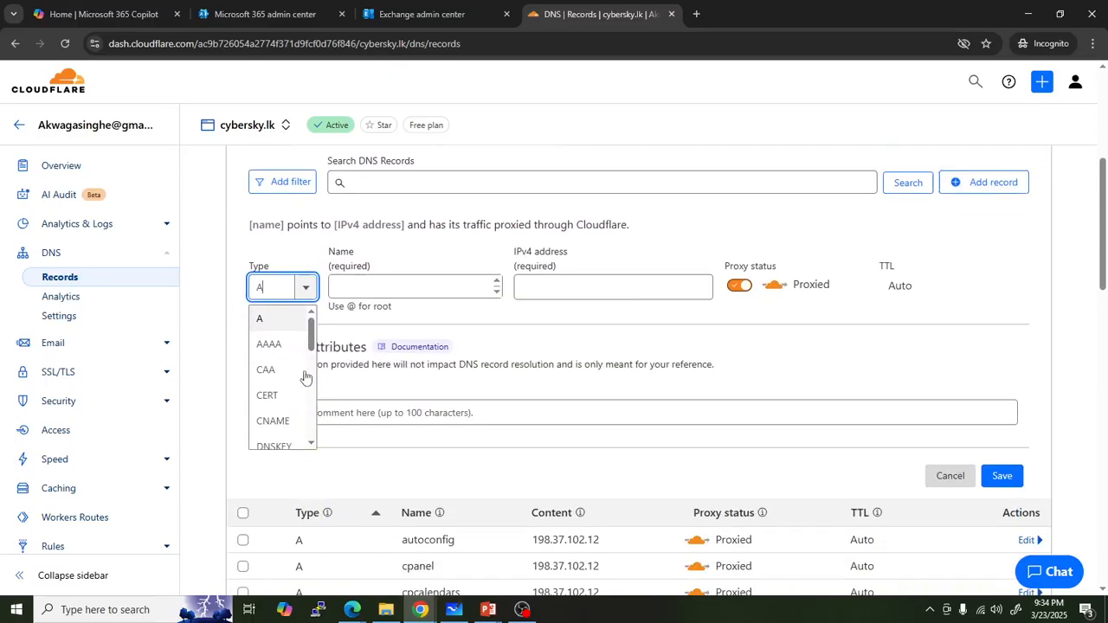
left_click_drag(307, 326, 309, 388)
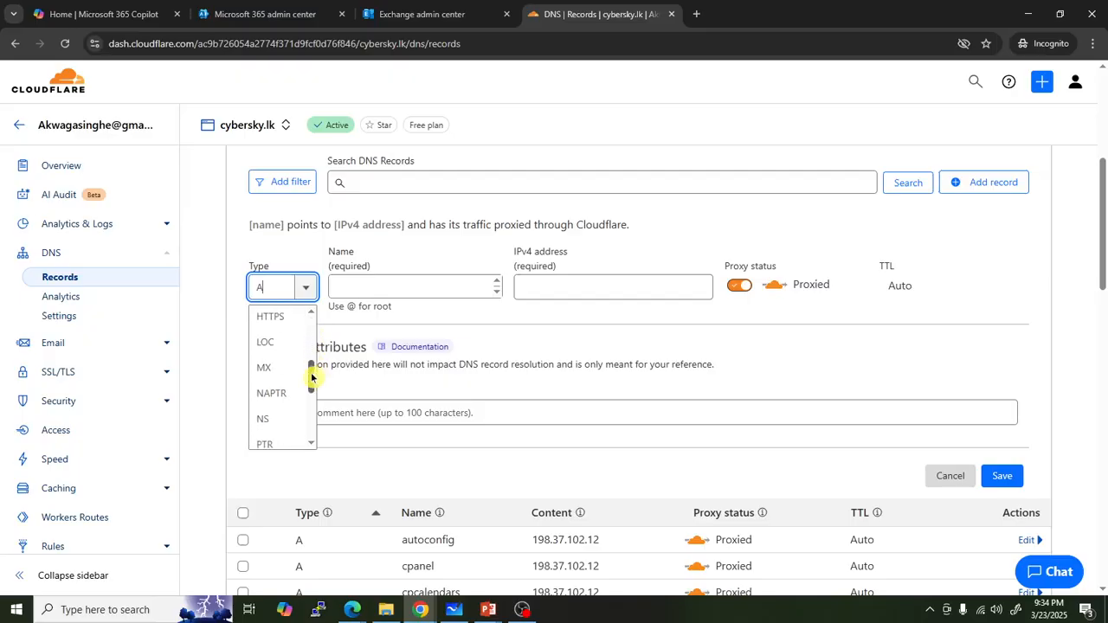
left_click(273, 371)
left_click(375, 288)
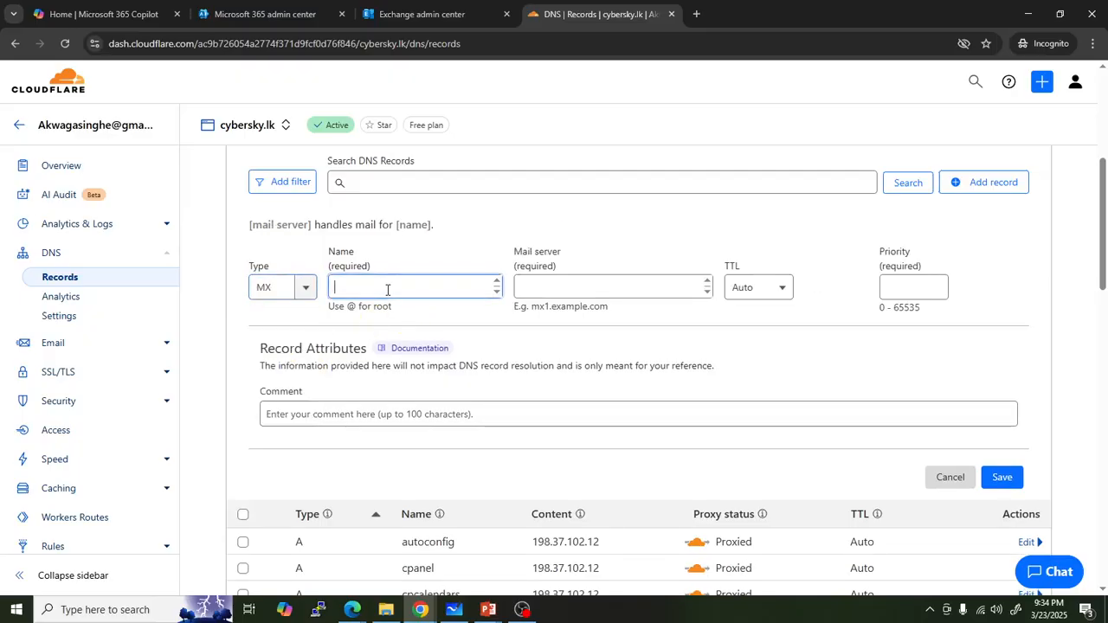
type("@")
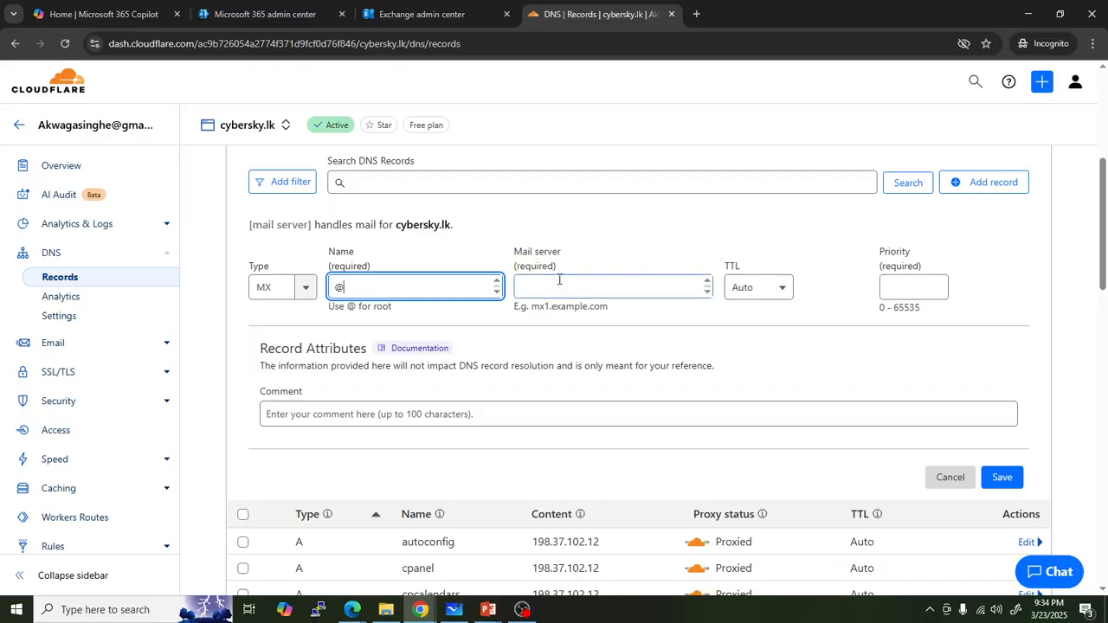
Switch to the Barracuda domain settings in Edge, review the primary and backup MX hostnames, and select the primary one.
left_click(420, 609)
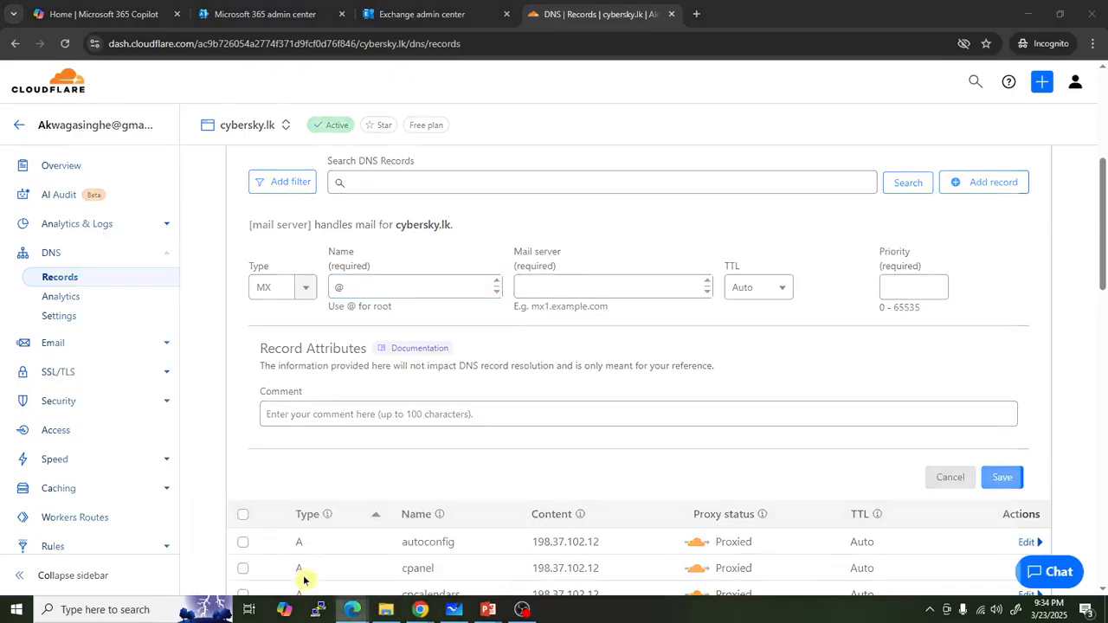
left_click(304, 581)
left_click(349, 610)
left_click(402, 517)
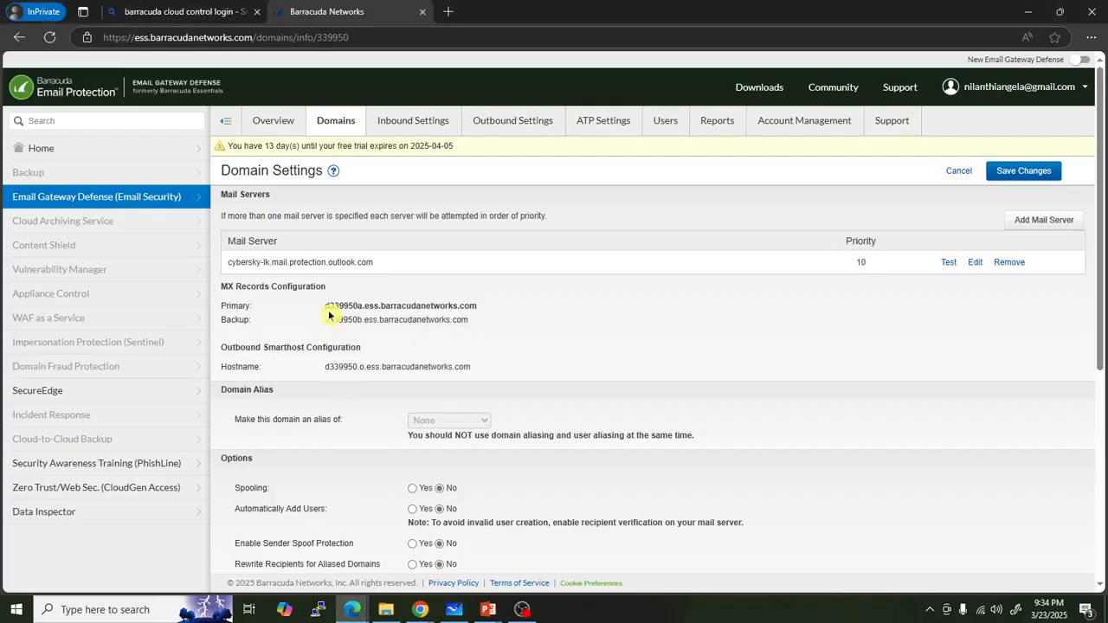
left_click_drag(328, 306, 483, 313)
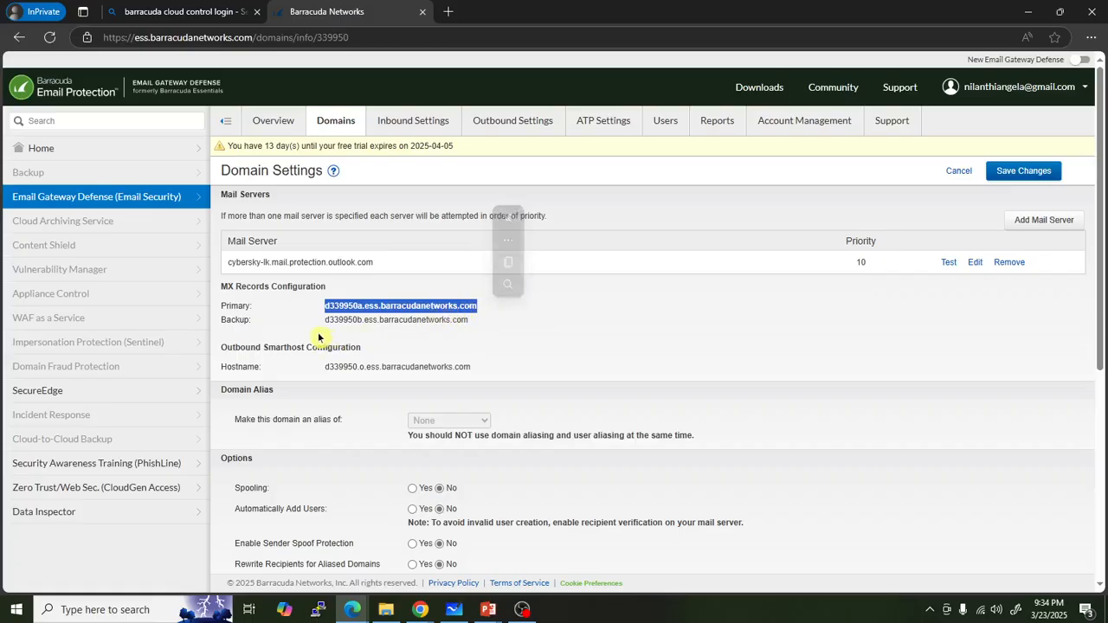
left_click_drag(324, 321, 483, 326)
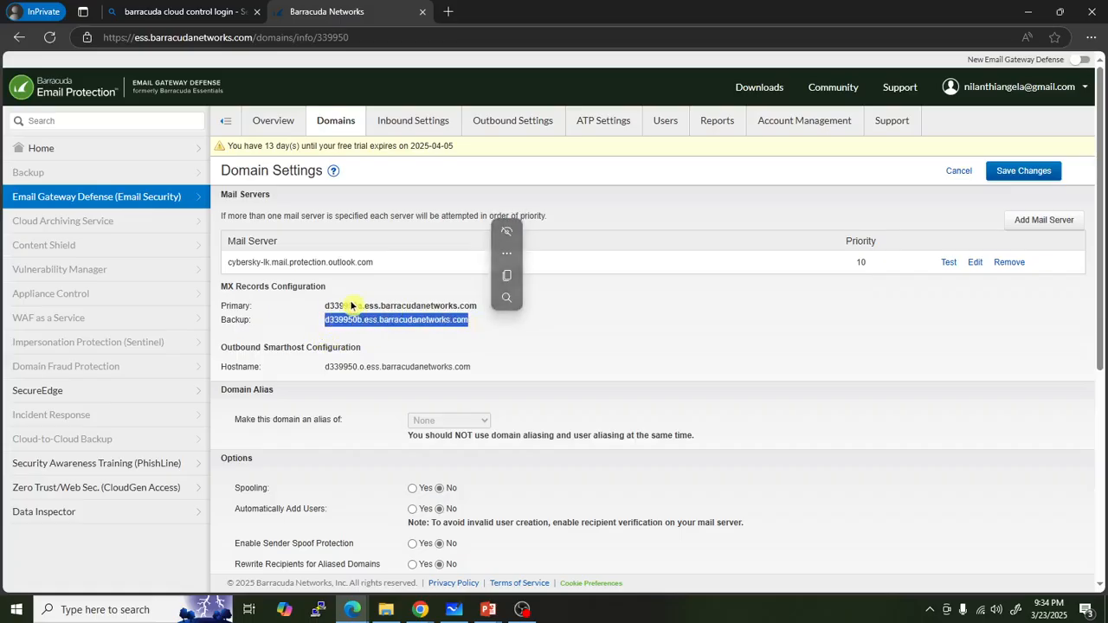
left_click(328, 304)
left_click_drag(333, 304, 481, 305)
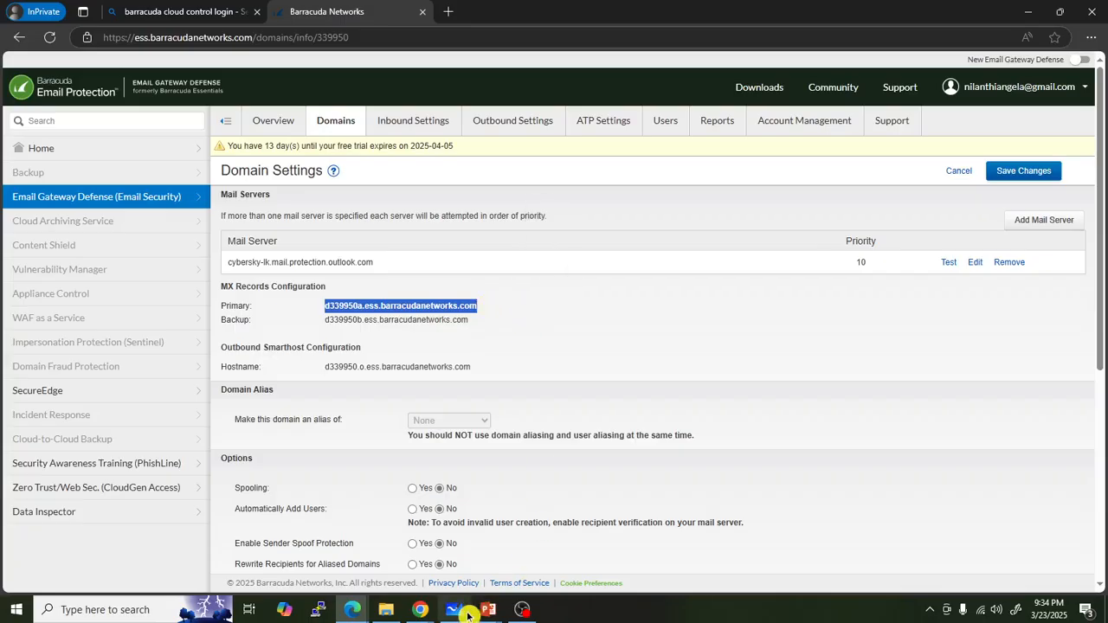
Return to the Cloudflare DNS records in Chrome and examine the existing cybersky.lk MX records and their priorities.
mouse_move(420, 609)
left_click(510, 558)
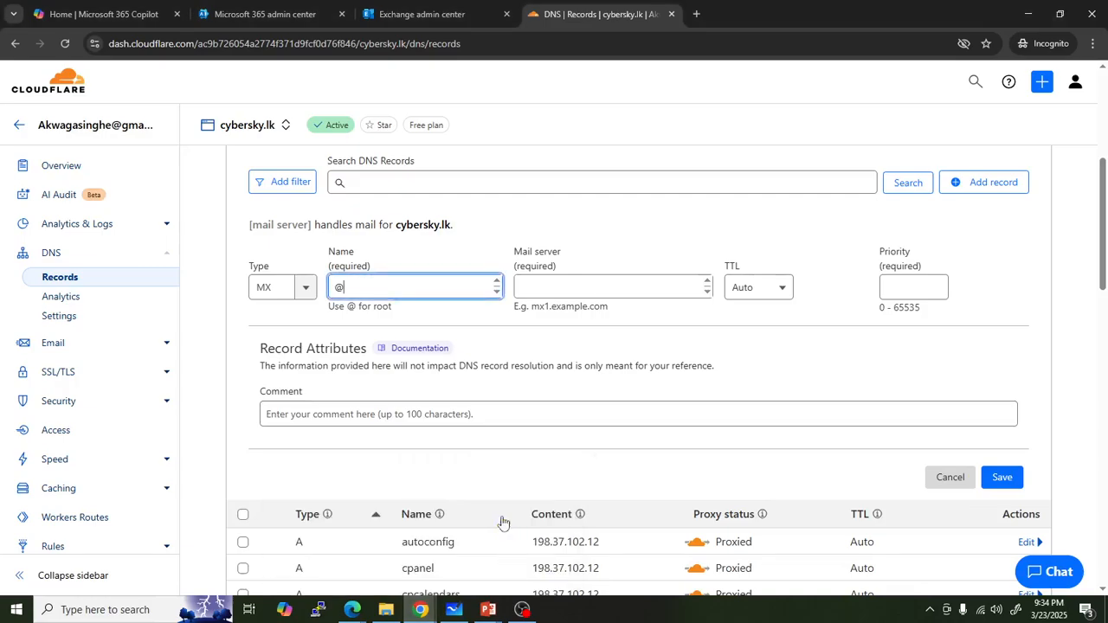
left_click(583, 286)
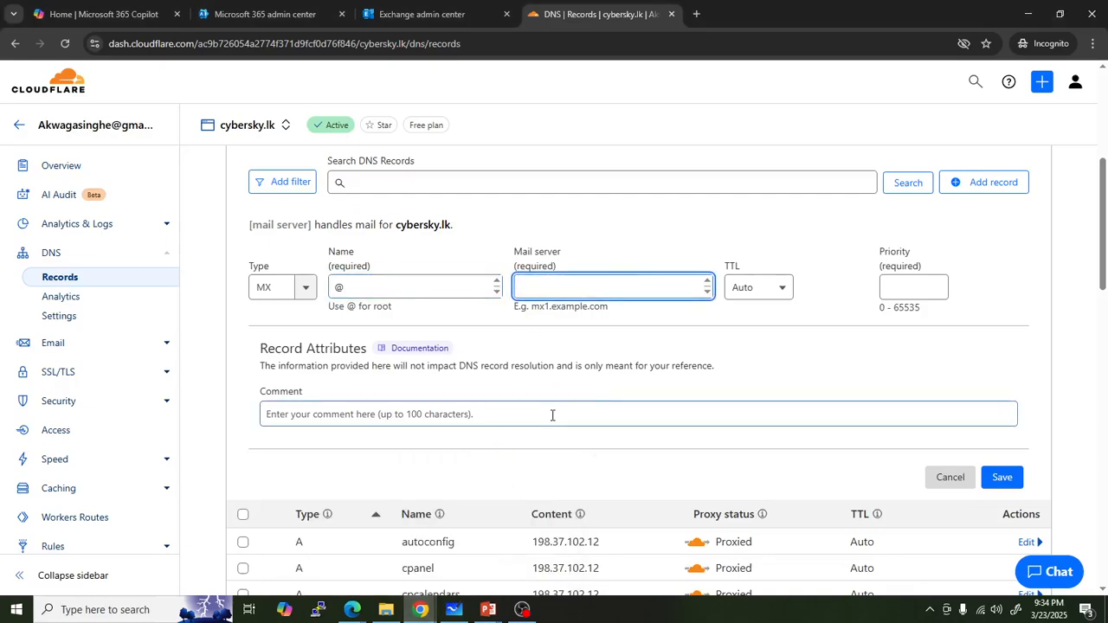
scroll(519, 420, "down", 1)
scroll(520, 420, "down", 5)
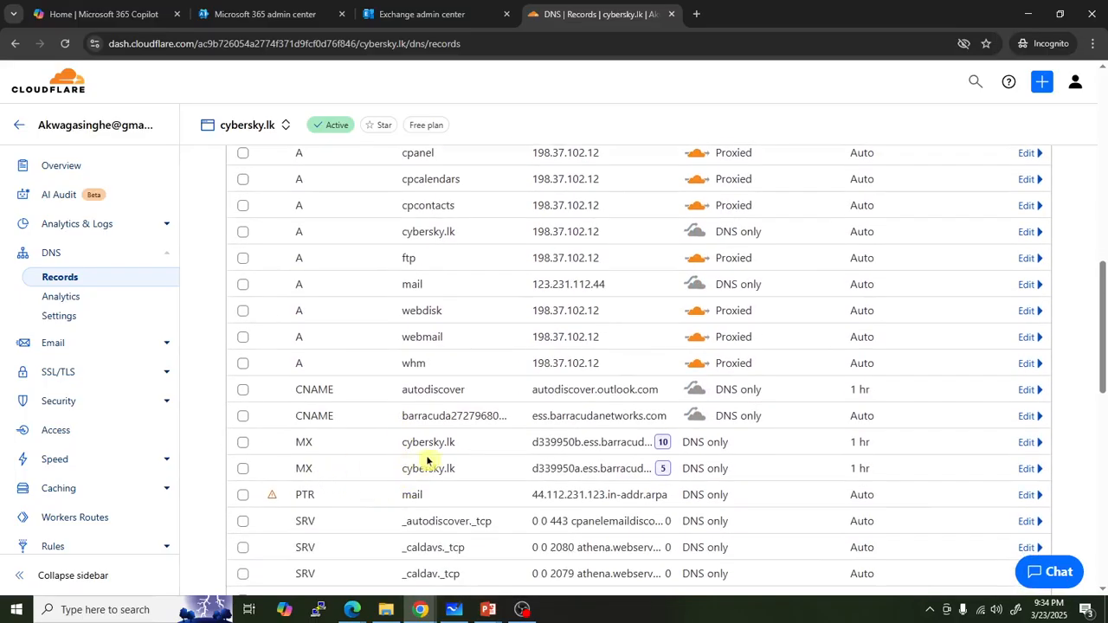
double_click(304, 444)
left_click_drag(344, 446, 463, 447)
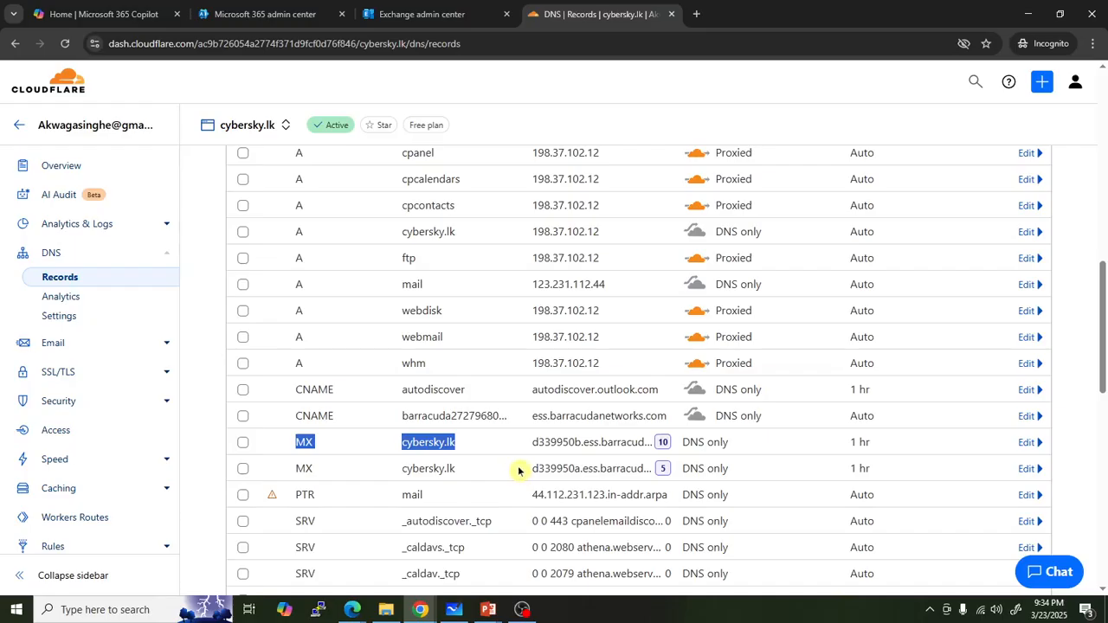
mouse_move(663, 472)
mouse_move(664, 448)
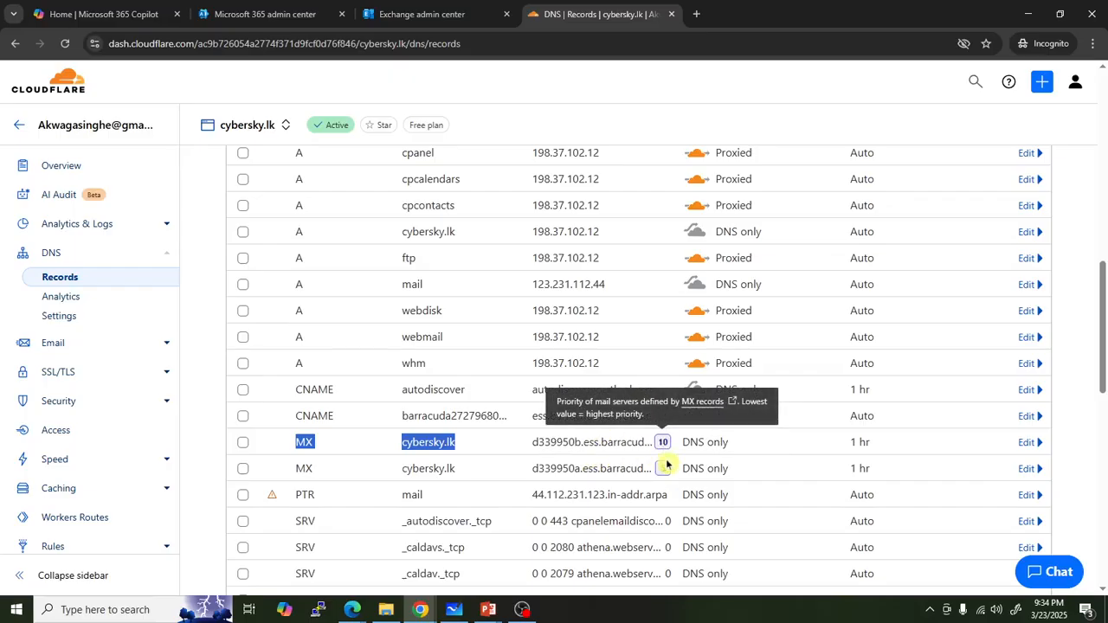
Open the MX record for d339950a.ess.barracudanetworks.com for editing and inspect its mail server entry.
left_click(1021, 472)
scroll(560, 475, "down", 1)
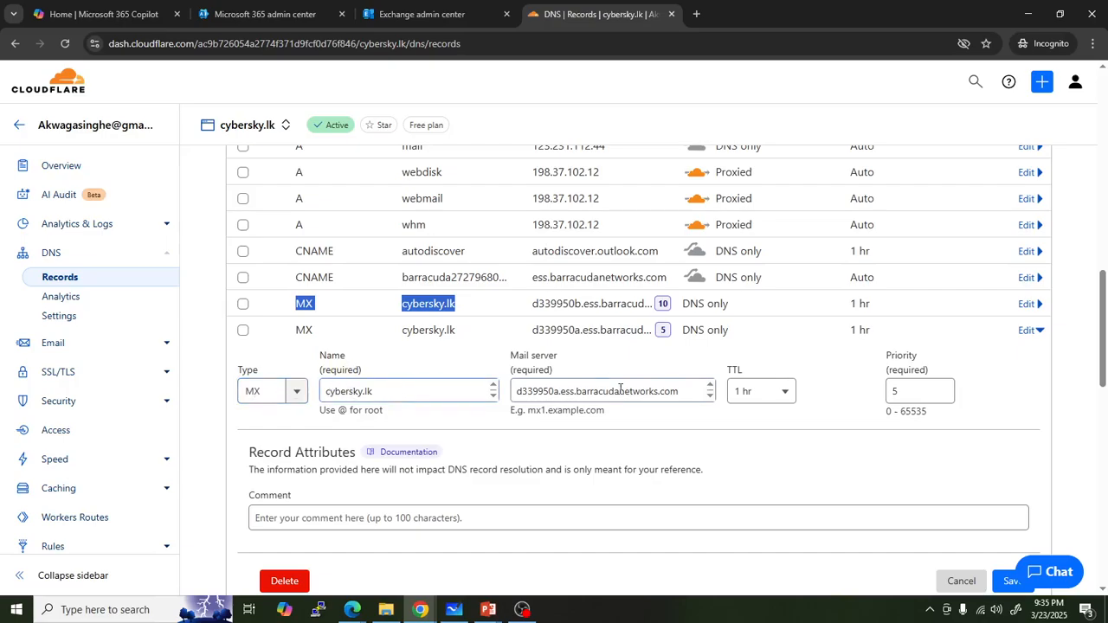
left_click_drag(517, 389, 669, 394)
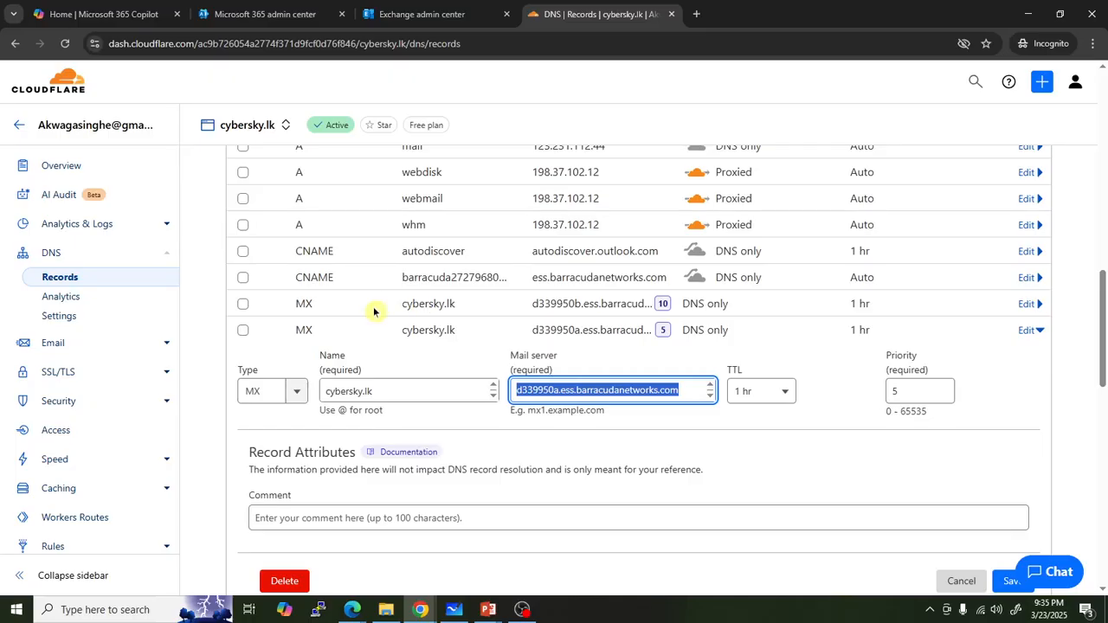
Check the backup MX hostname in the Barracuda settings in Edge, return to Cloudflare in Chrome, and close the MX record without saving.
left_click(352, 609)
left_click(410, 551)
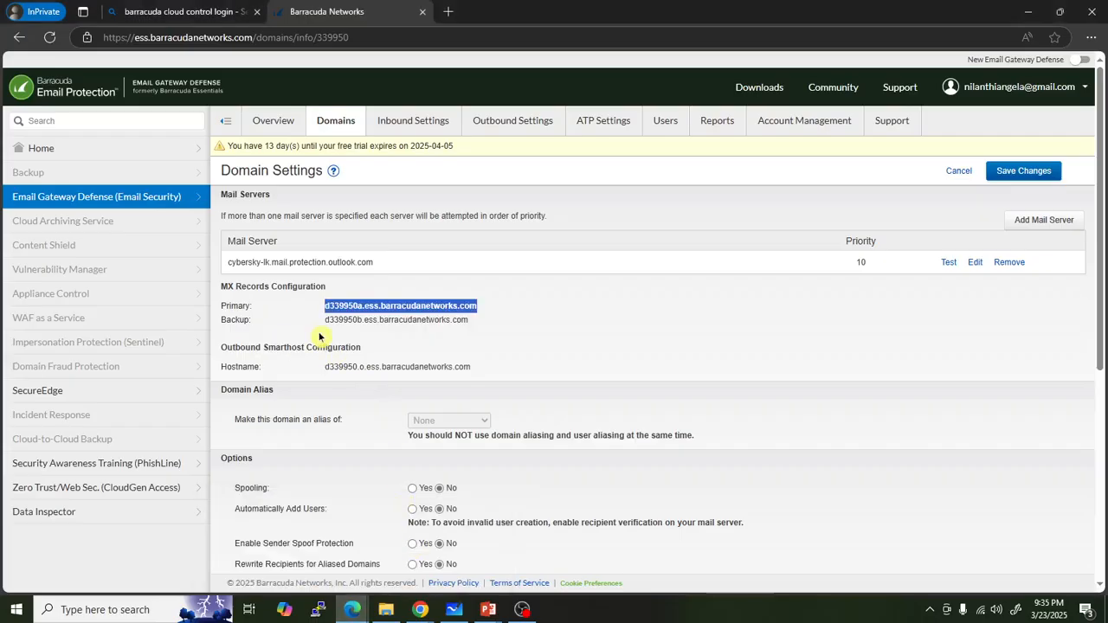
left_click_drag(324, 319, 492, 326)
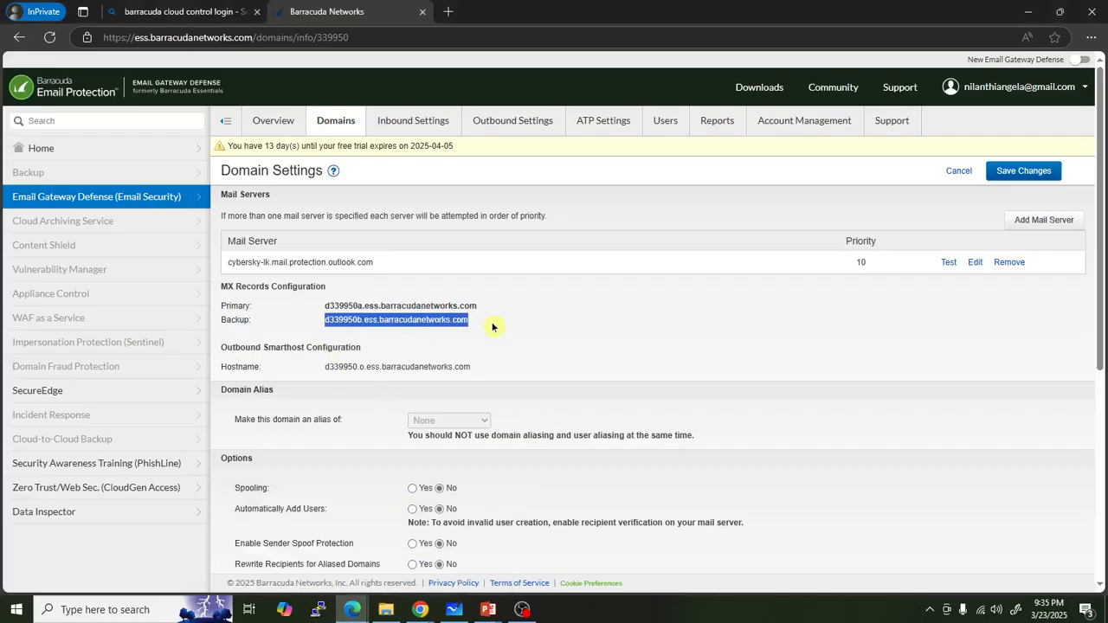
left_click(419, 609)
left_click(494, 563)
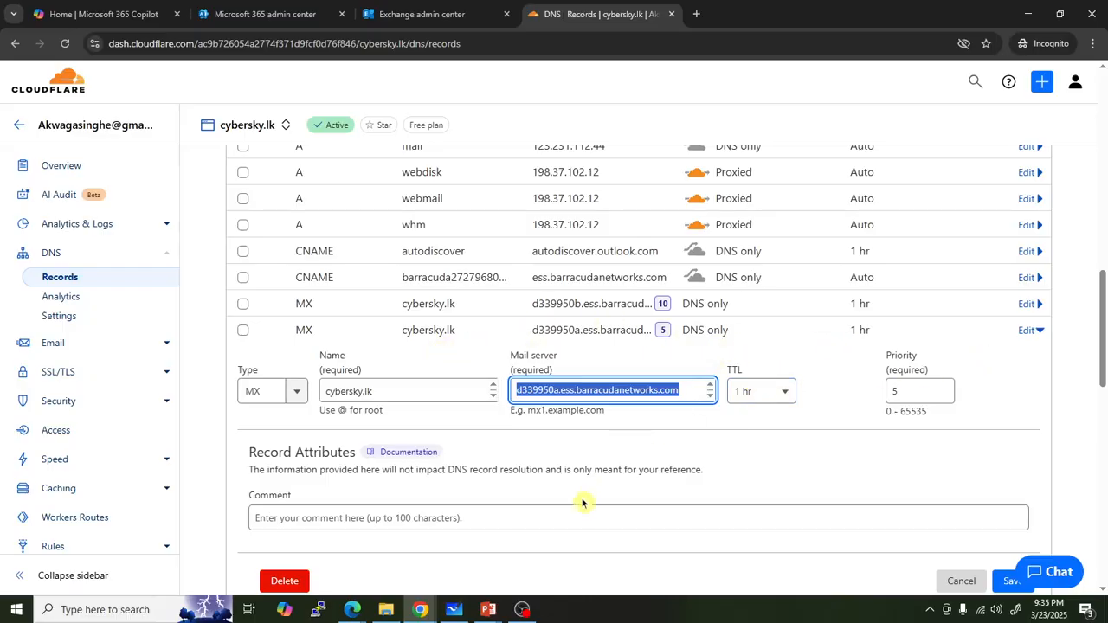
scroll(560, 517, "down", 1)
left_click(961, 513)
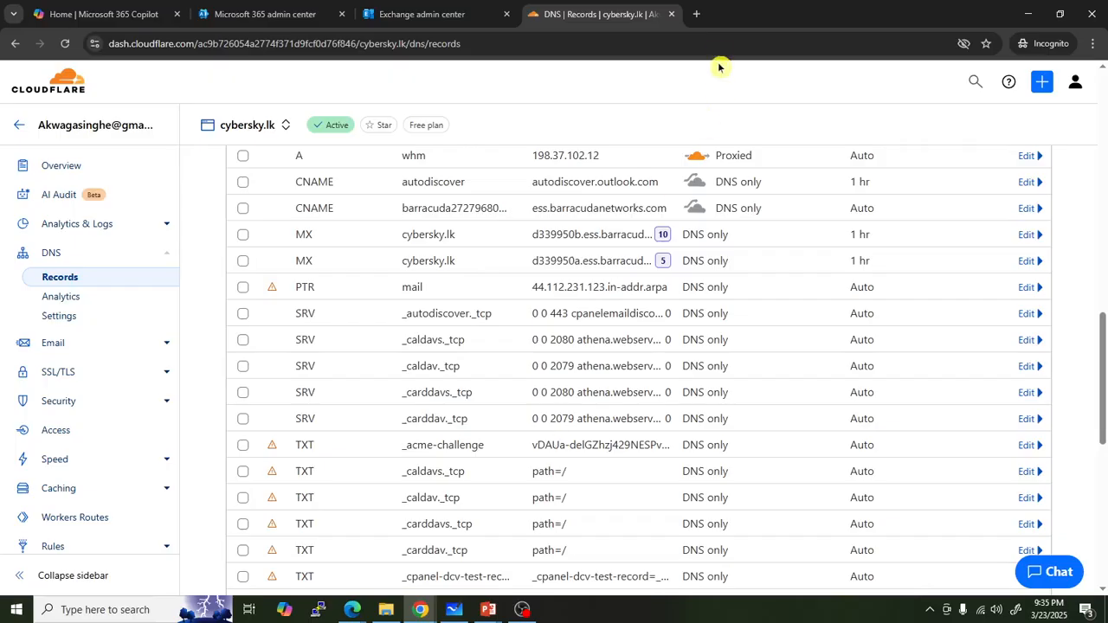
Search the web for mxtoolbox in a new browser tab and open the MxToolbox site.
left_click(698, 16)
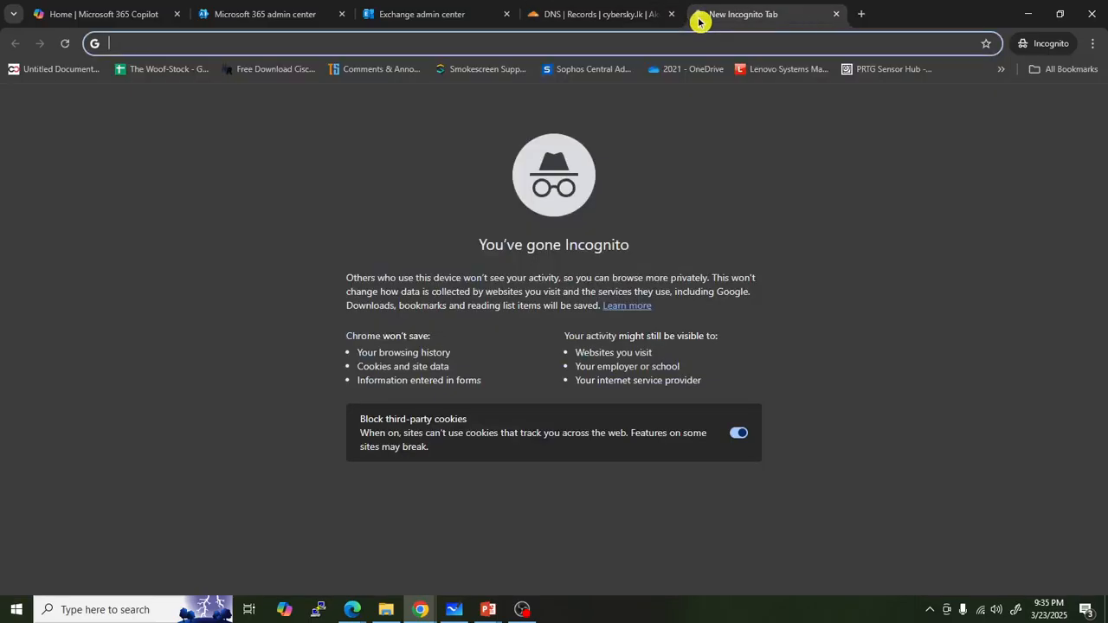
type("mxto")
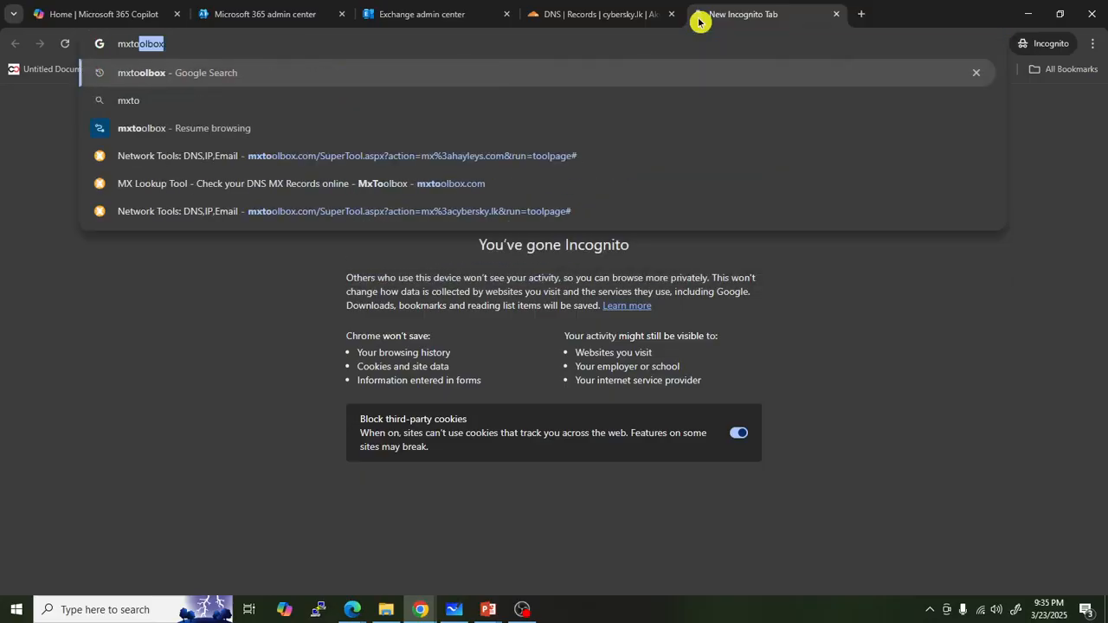
key("Return")
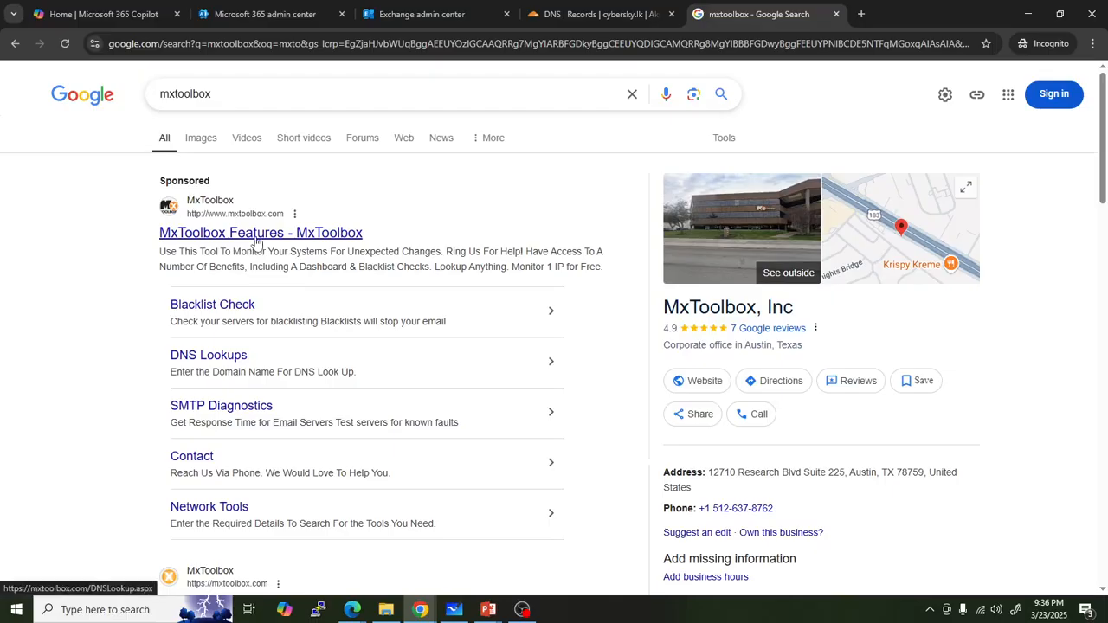
left_click(256, 240)
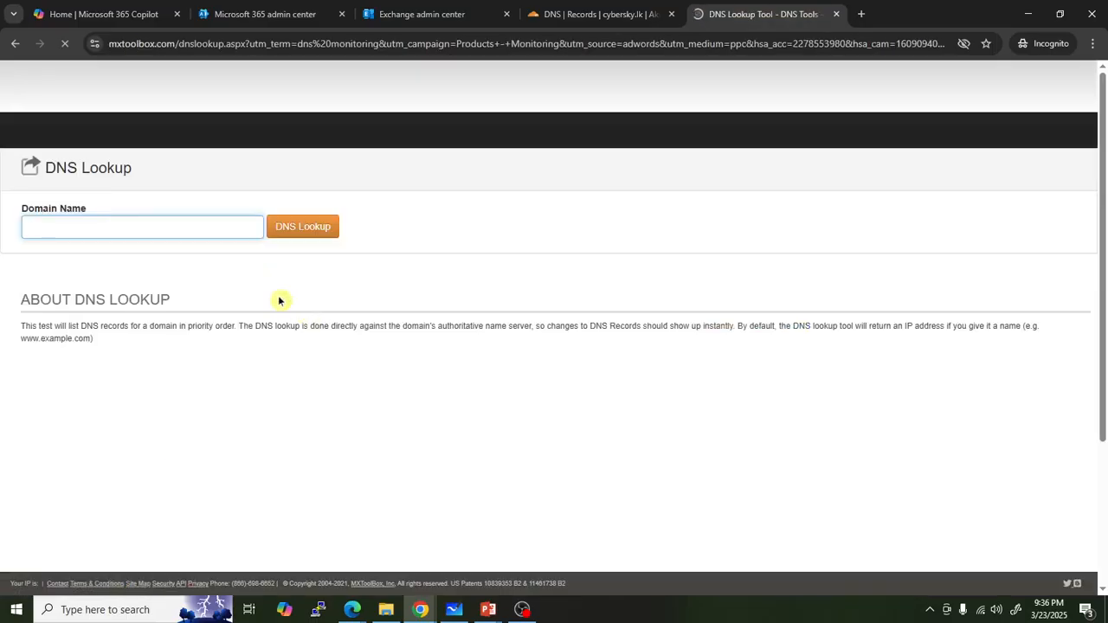
Run an MX lookup for the domain cybersky.lk.
left_click(112, 133)
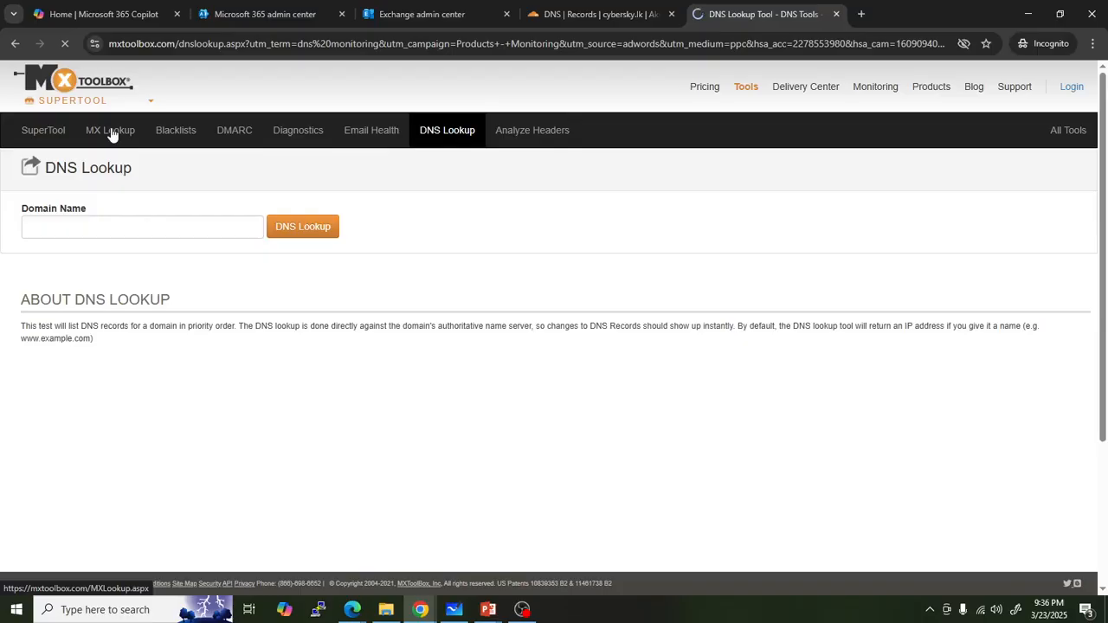
left_click(178, 224)
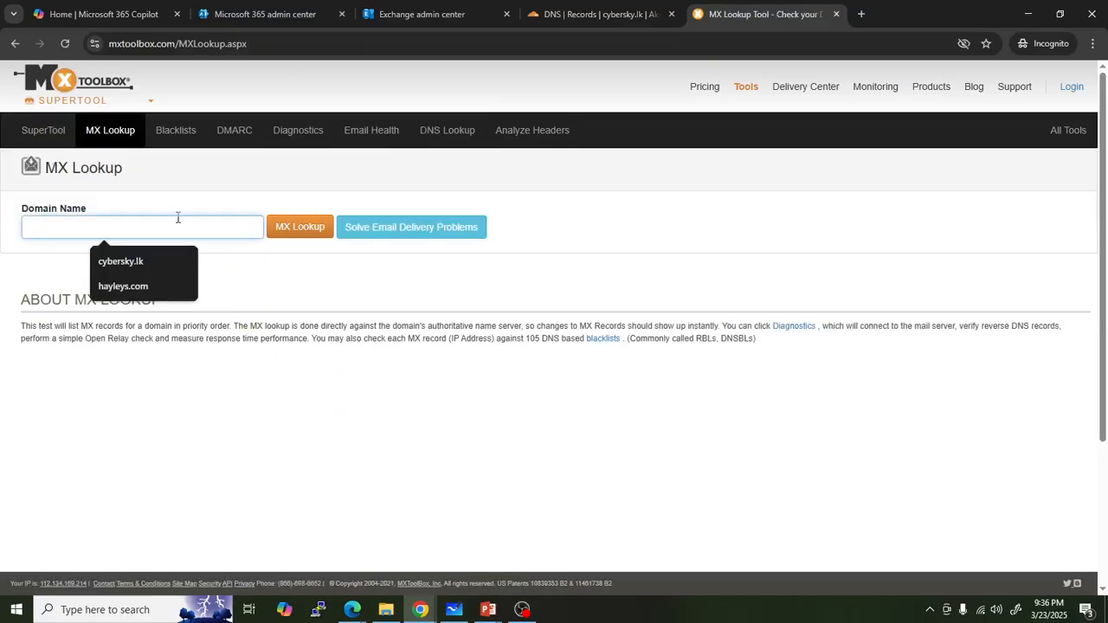
left_click(141, 254)
left_click_drag(18, 228, 29, 227)
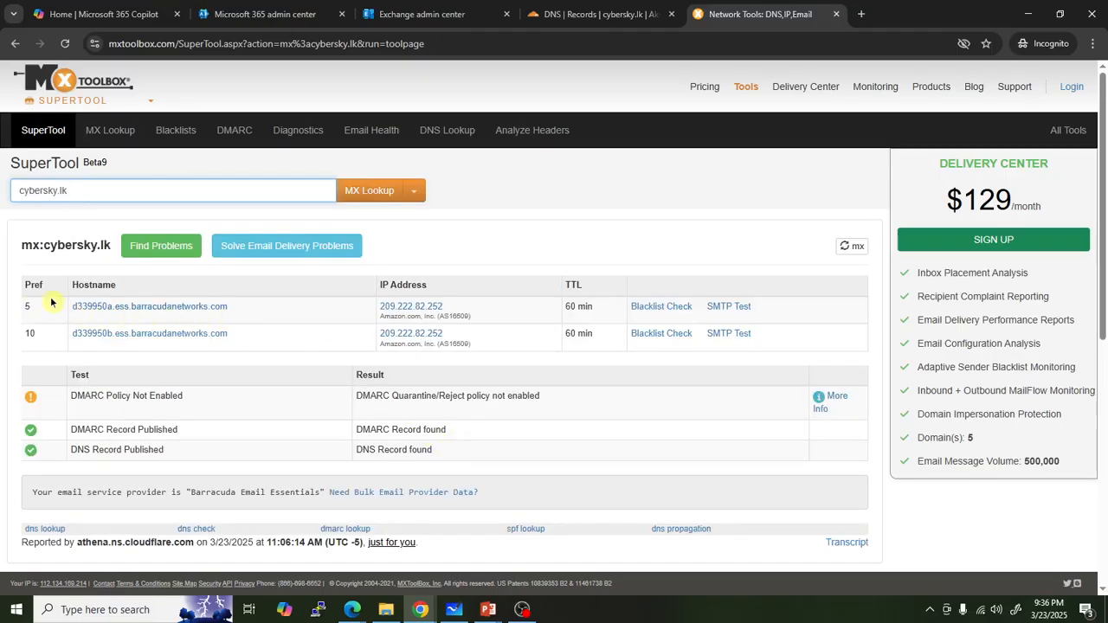
Compare the preference values in the MX lookup results with the cybersky.lk MX records in Cloudflare.
left_click(597, 14)
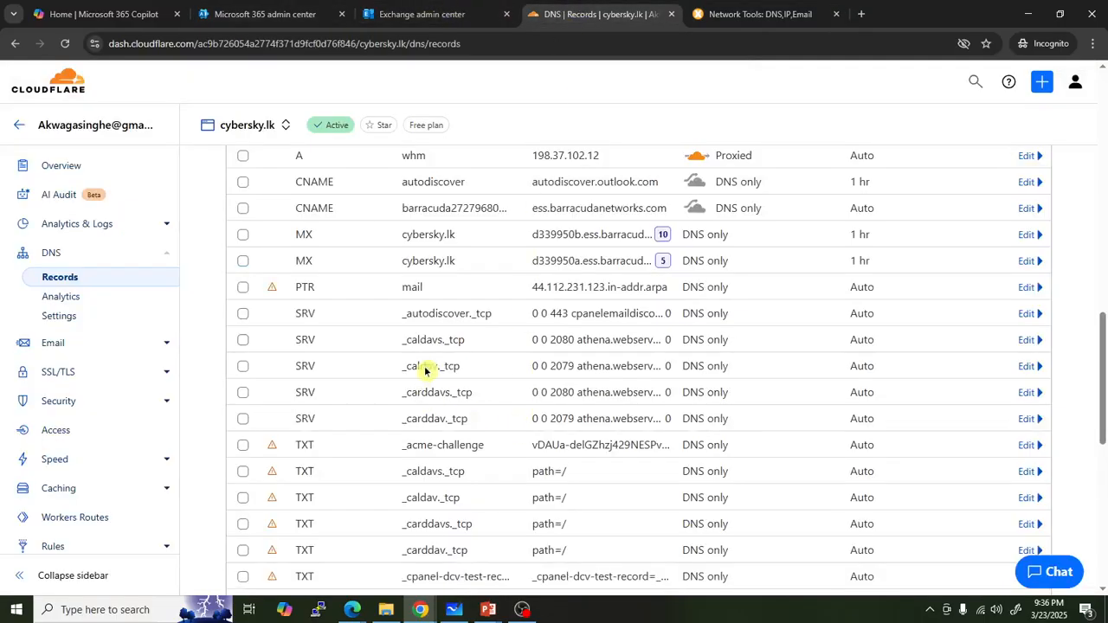
key("ctrl+Tab")
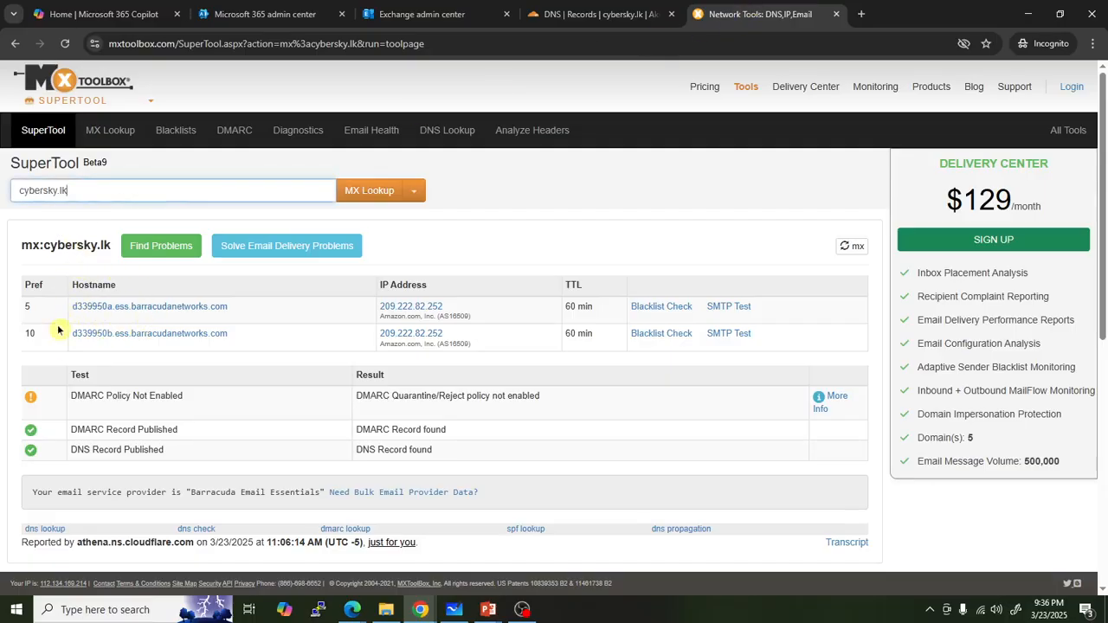
double_click(24, 317)
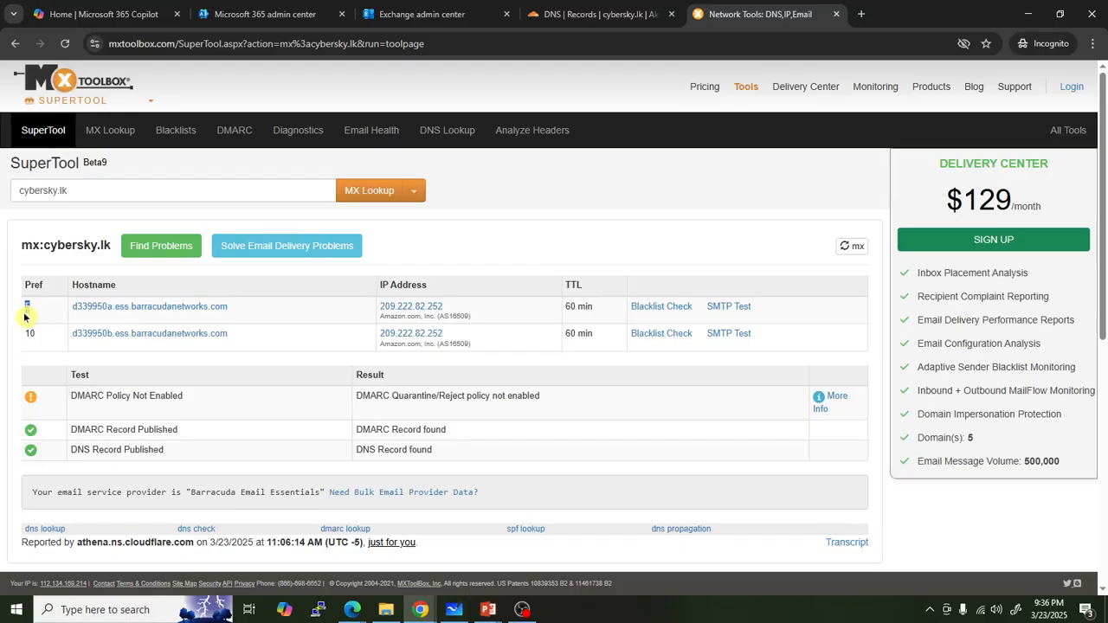
double_click(28, 334)
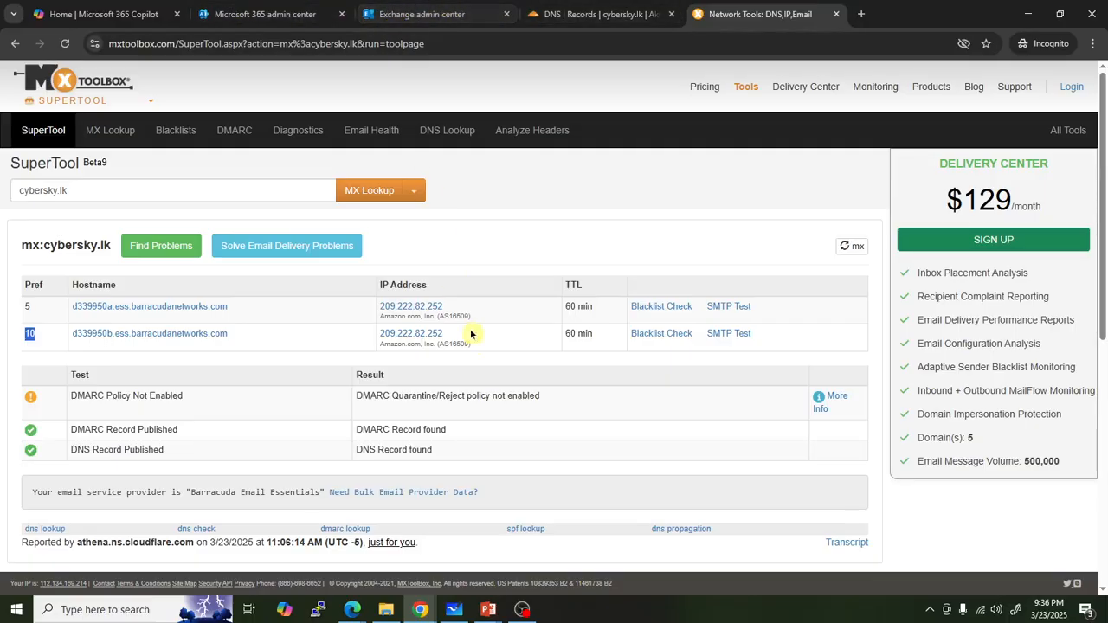
Switch to Barracuda in Edge, return to the domain list, and open the ownership verification for test.cybersky.lk.
mouse_move(352, 610)
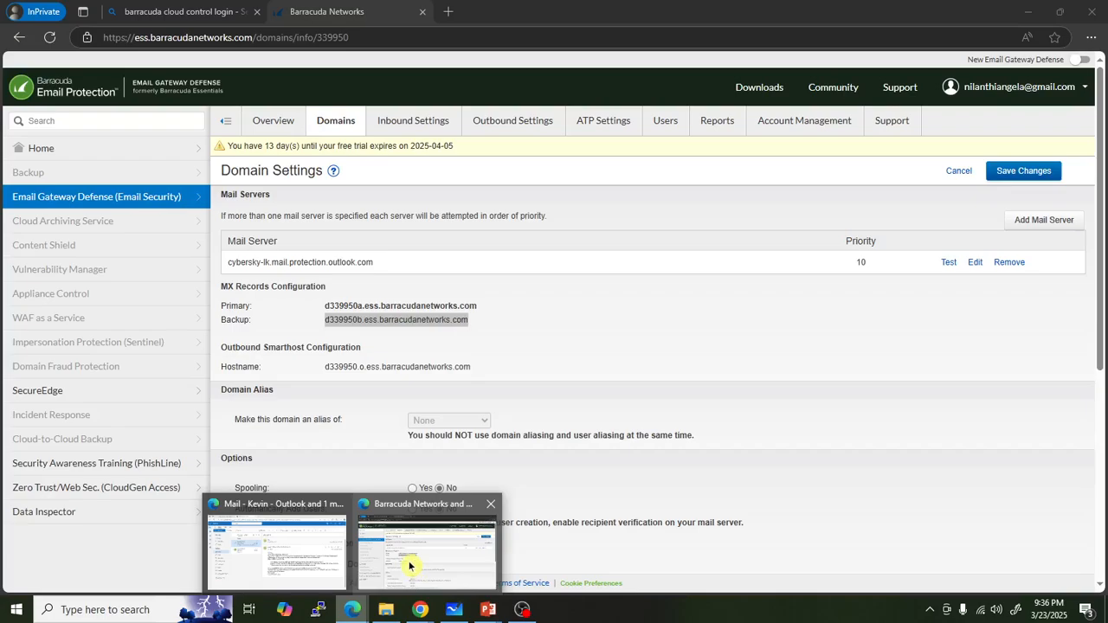
left_click(410, 567)
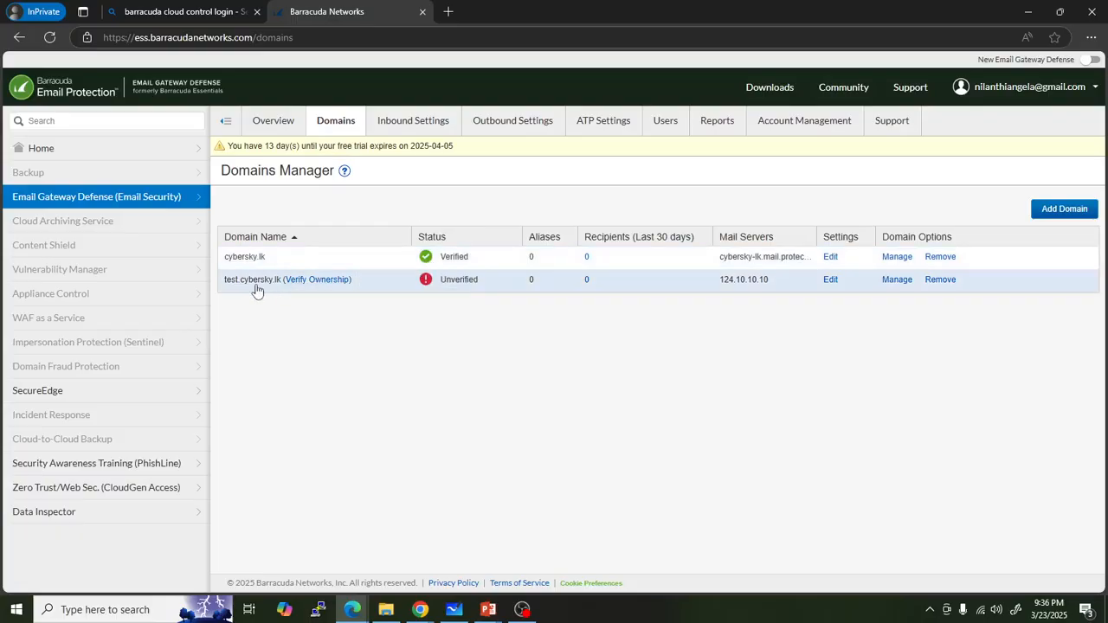
left_click(326, 282)
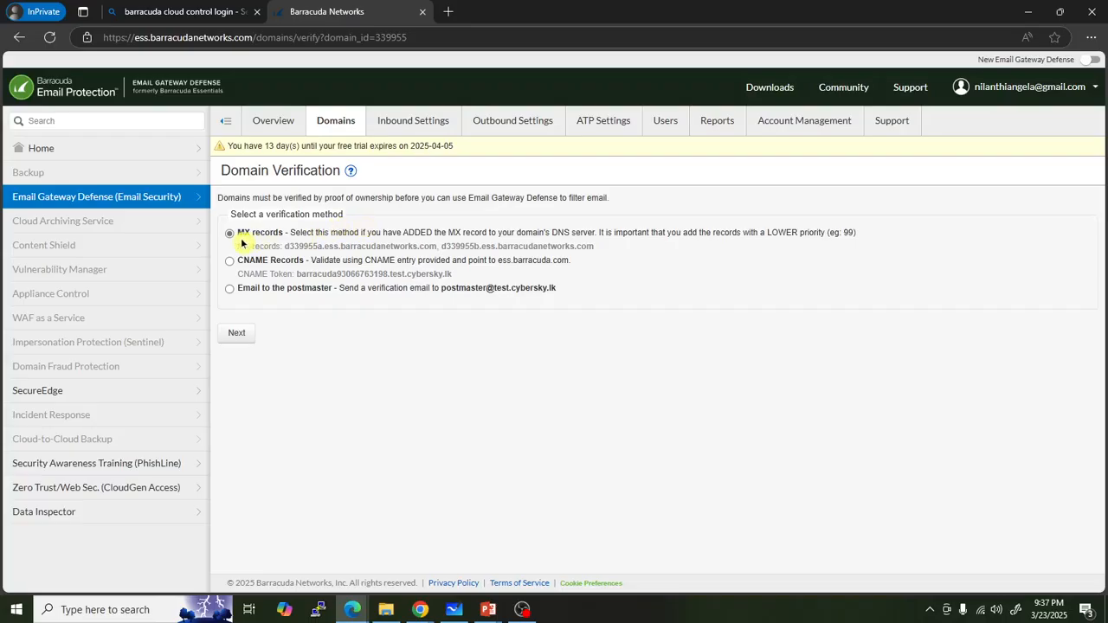
Try to verify ownership of test.cybersky.lk through MX records and return to the domain list.
left_click(241, 347)
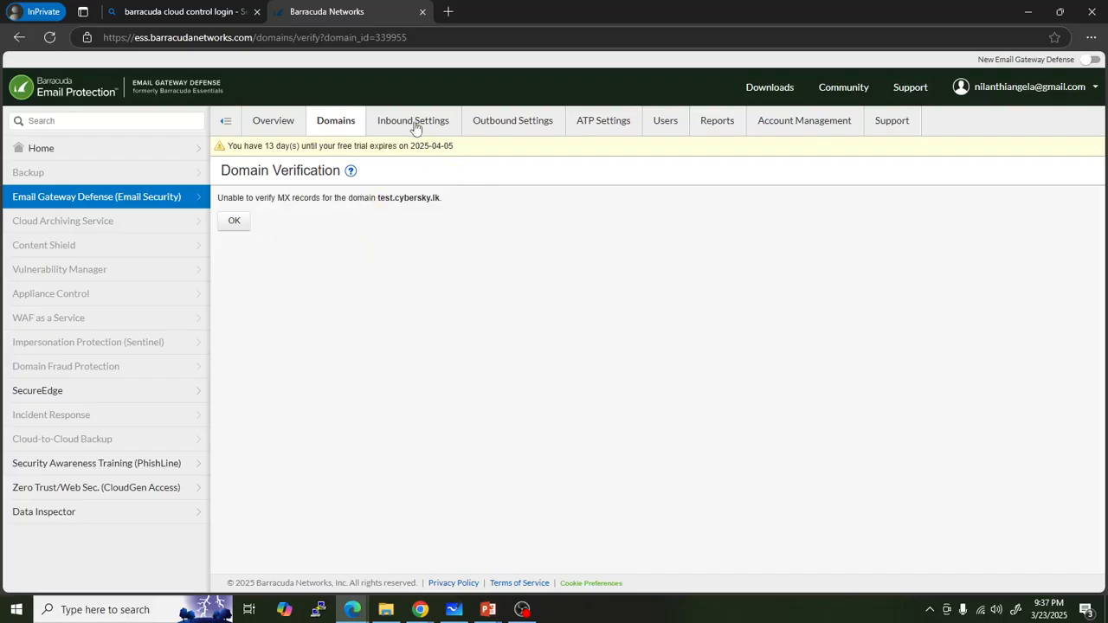
left_click(346, 123)
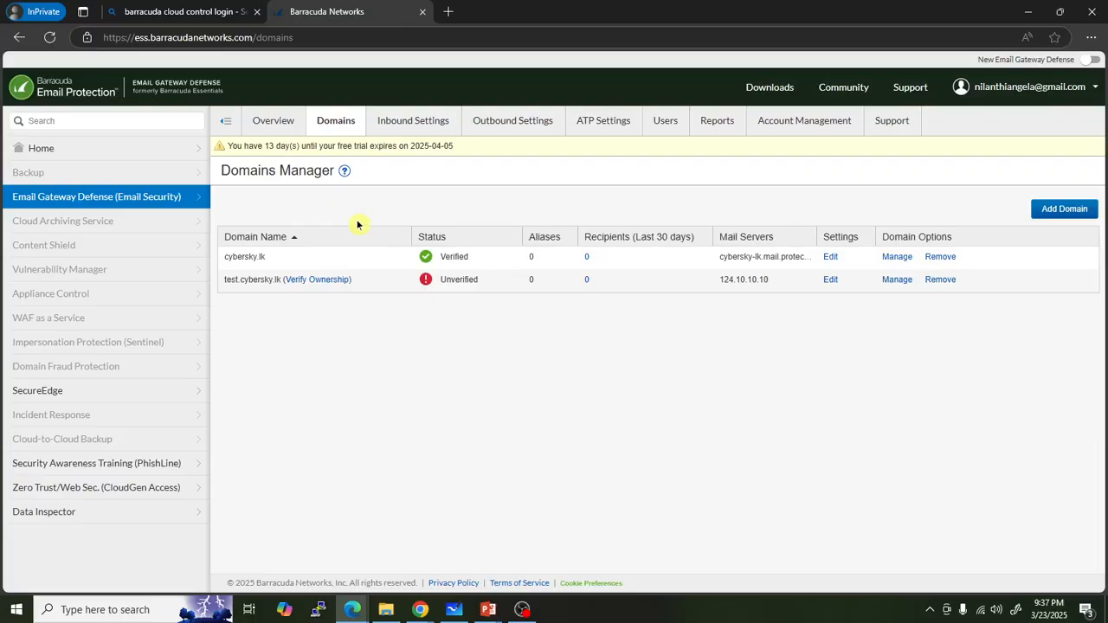
Open the domain settings of cybersky.lk and highlight the hostname for the outbound smarthost configuration.
left_click(830, 258)
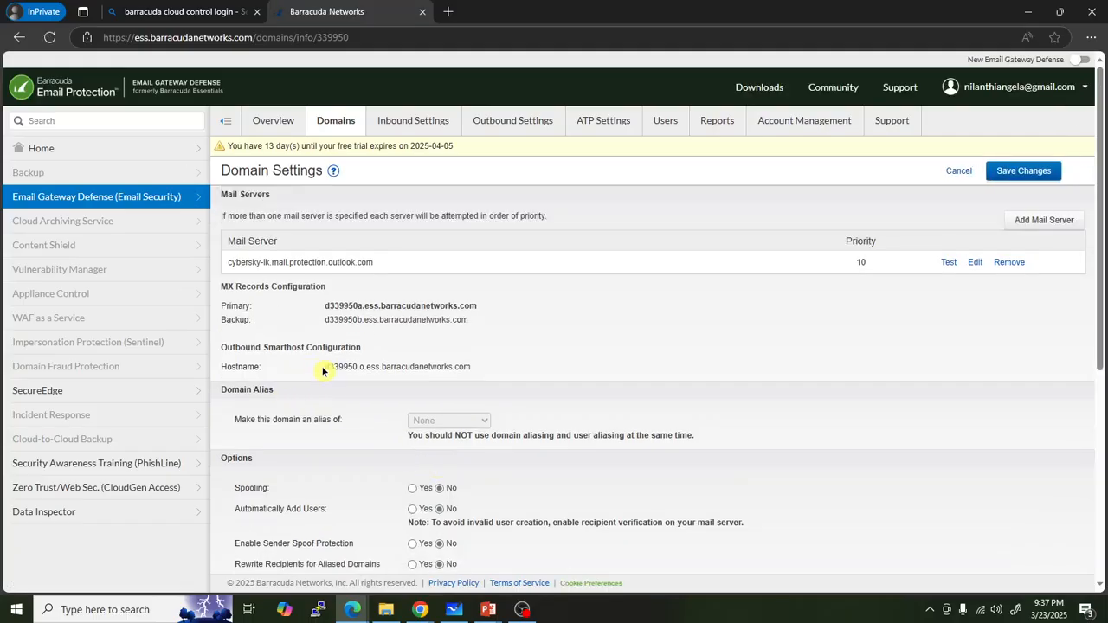
left_click_drag(325, 370, 465, 369)
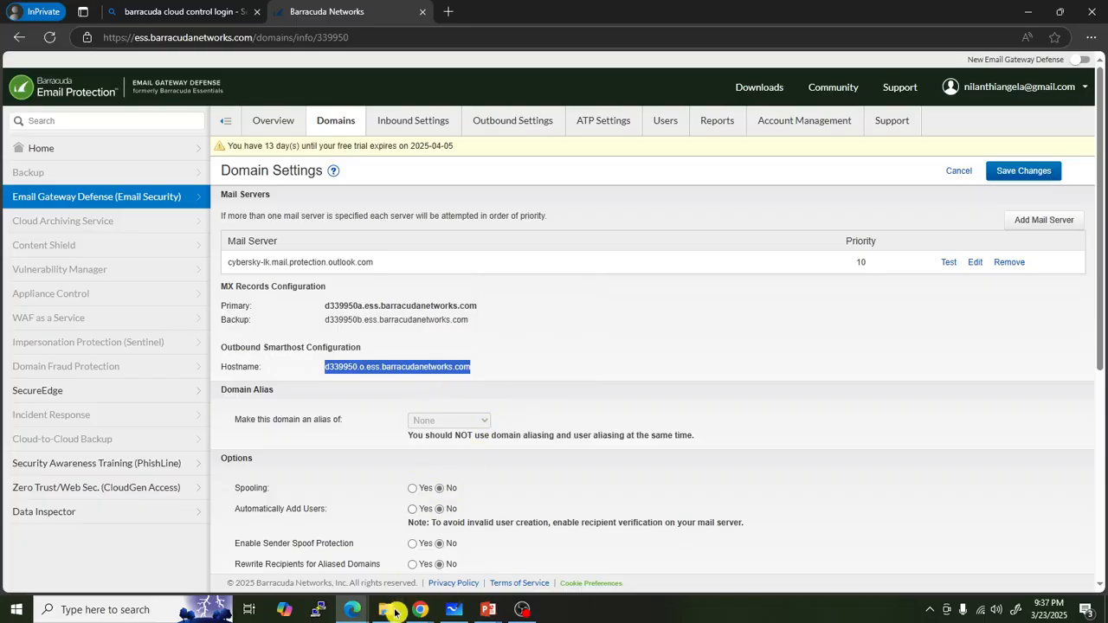
Switch to Chrome and bring up the connectors page of the Exchange admin center.
left_click(420, 609)
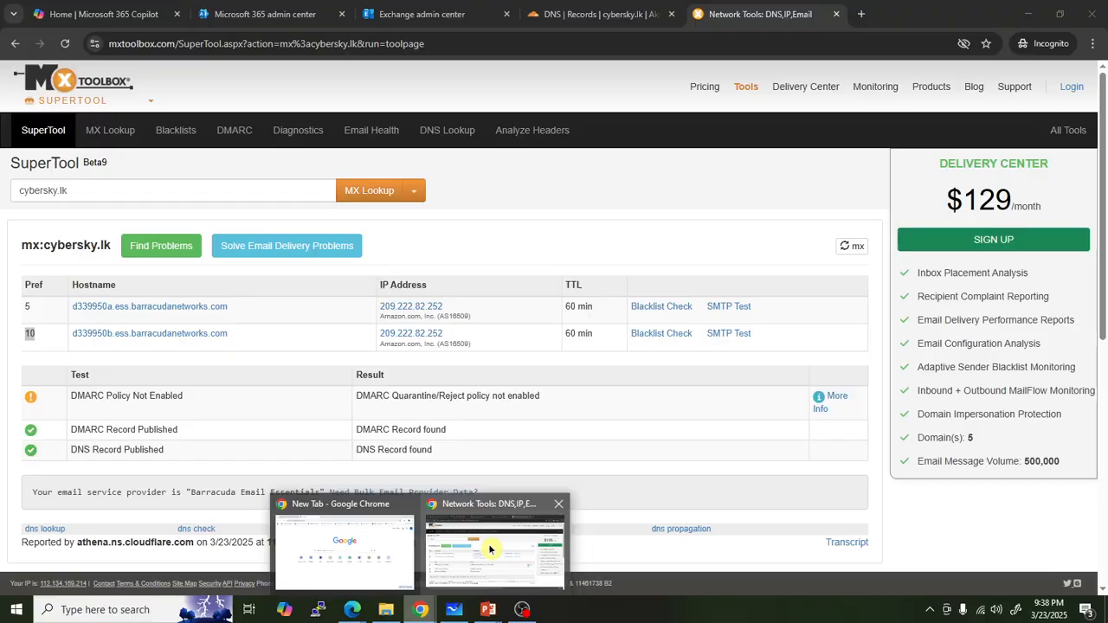
left_click(490, 549)
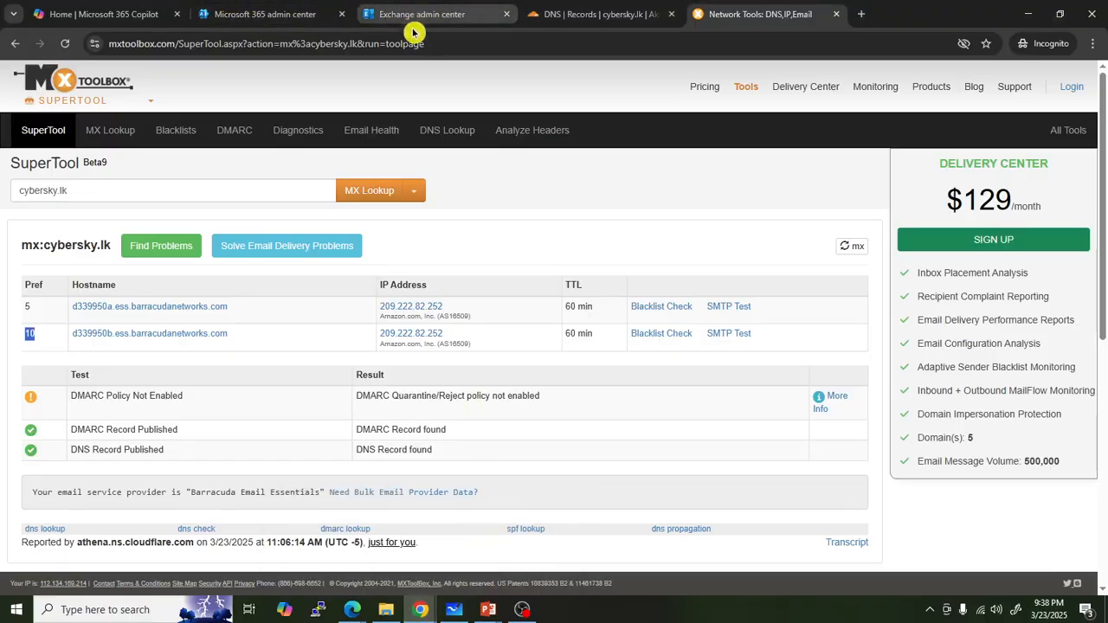
left_click(307, 17)
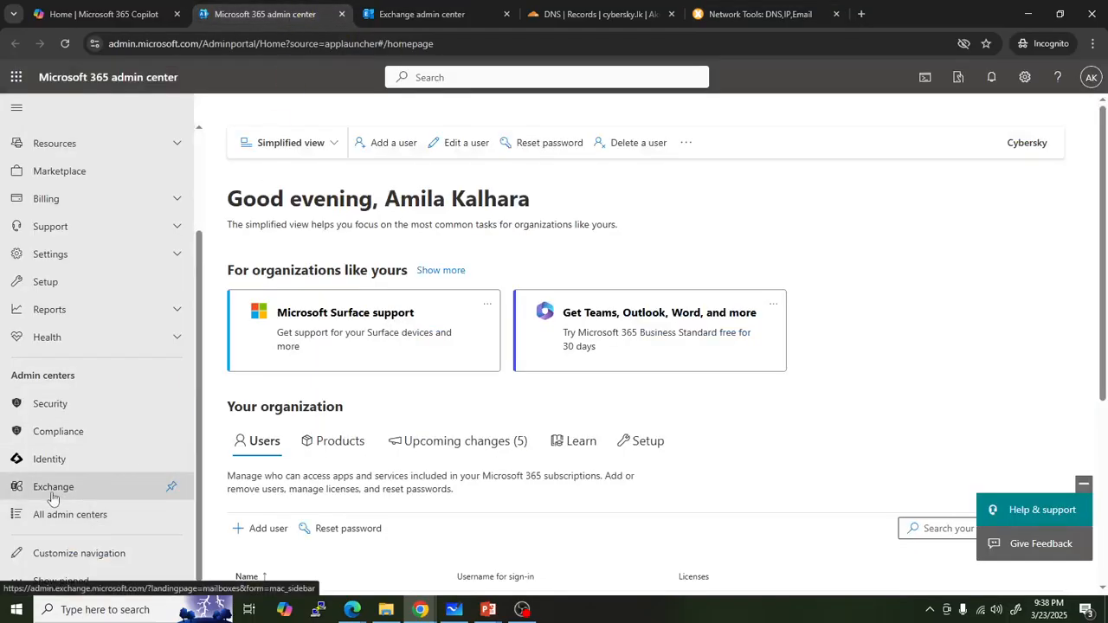
left_click(535, 14)
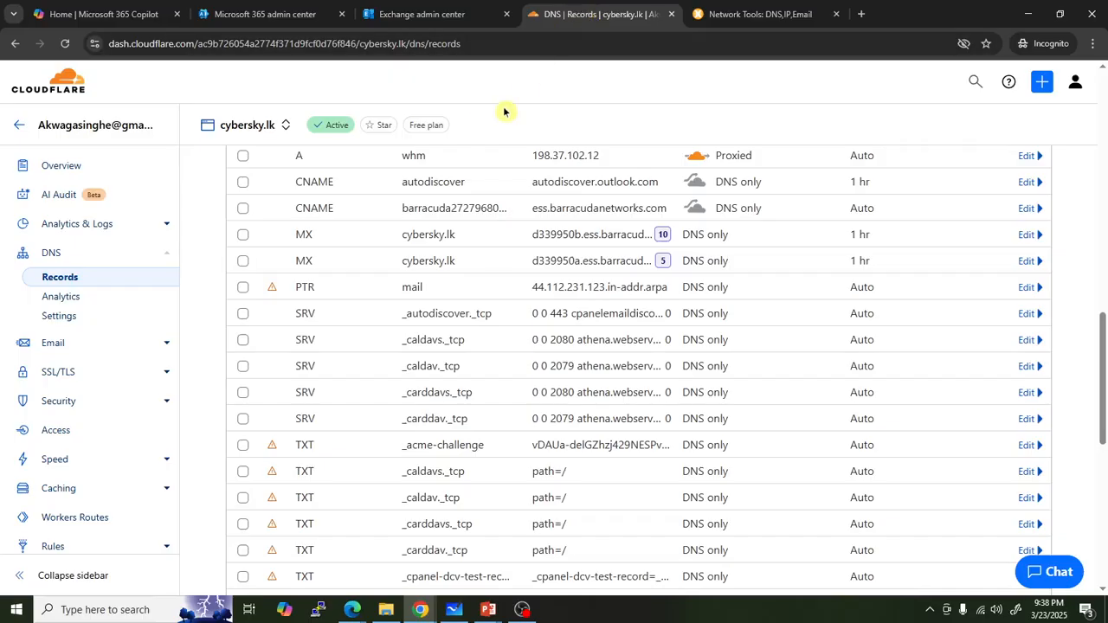
left_click(485, 16)
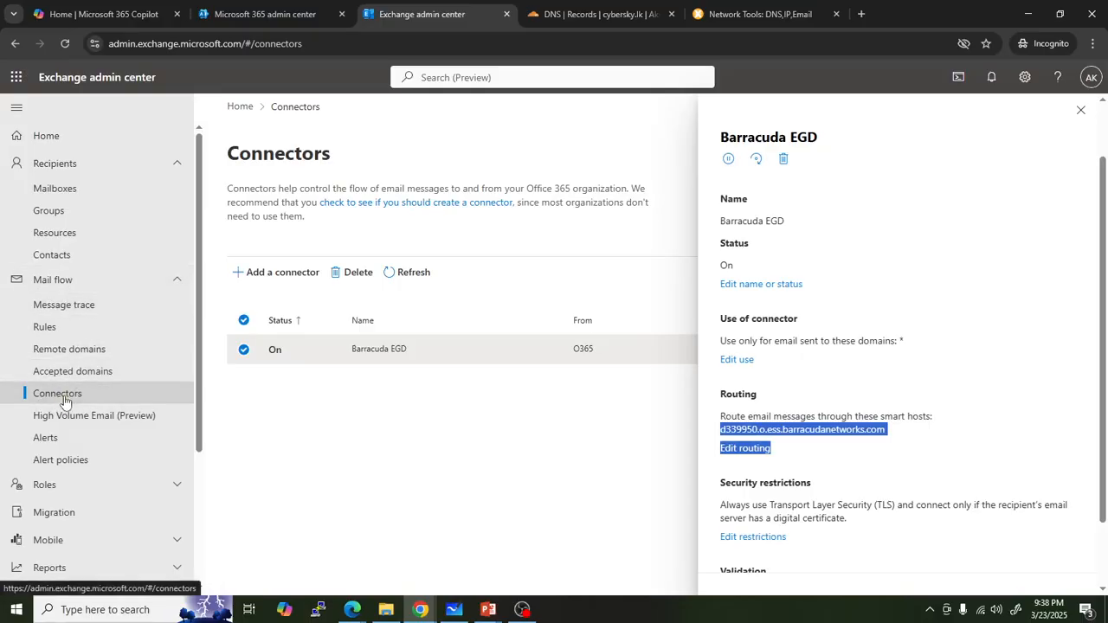
left_click(272, 276)
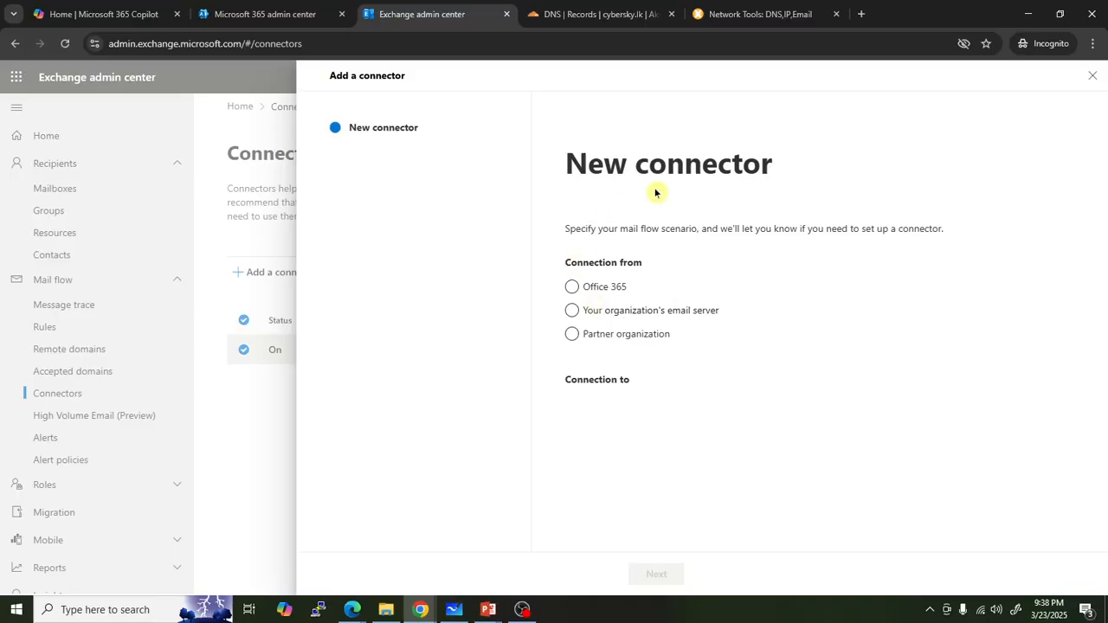
left_click(571, 337)
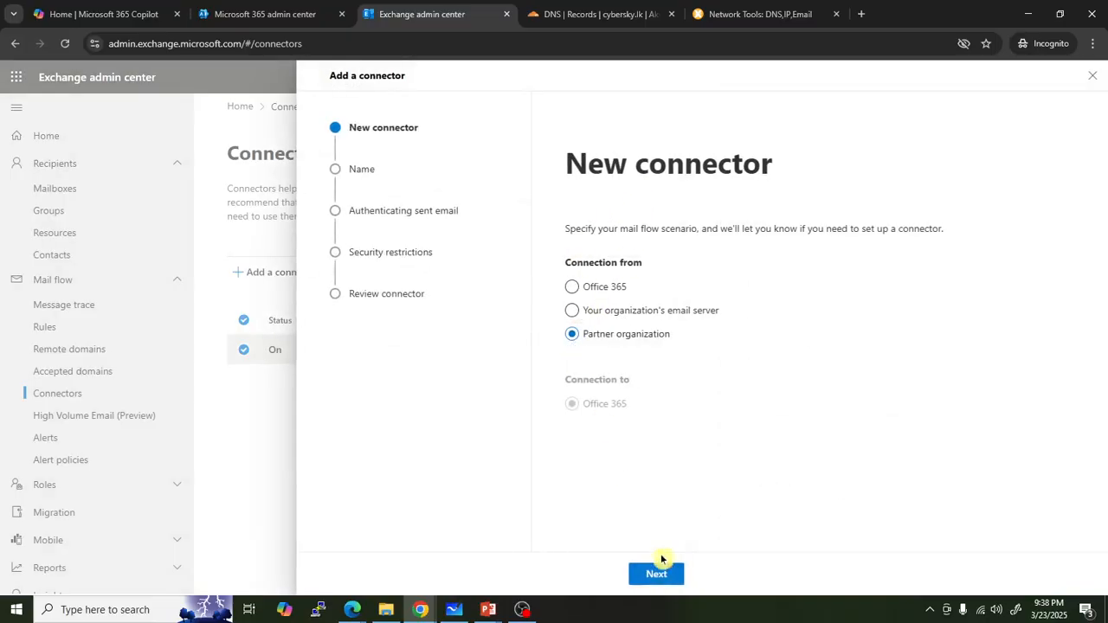
left_click(572, 288)
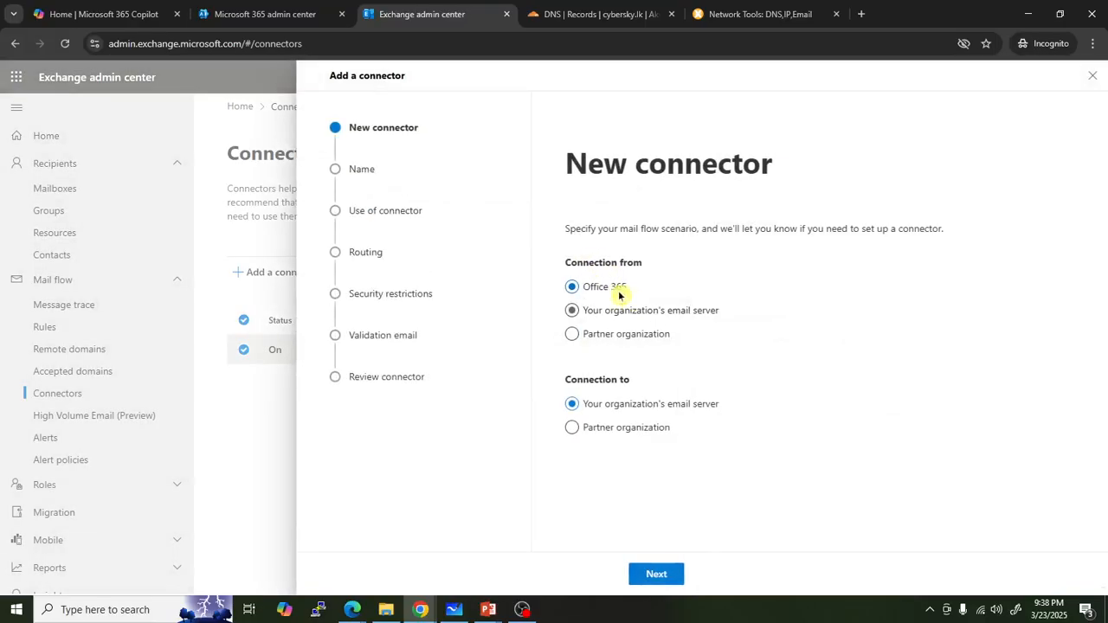
left_click(571, 430)
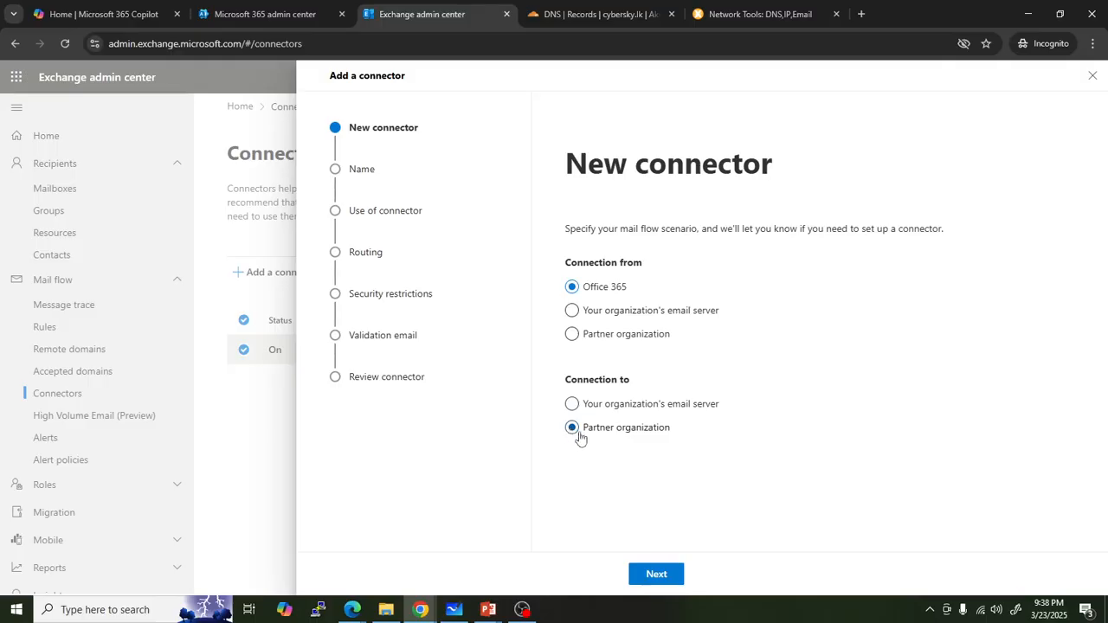
left_click(657, 575)
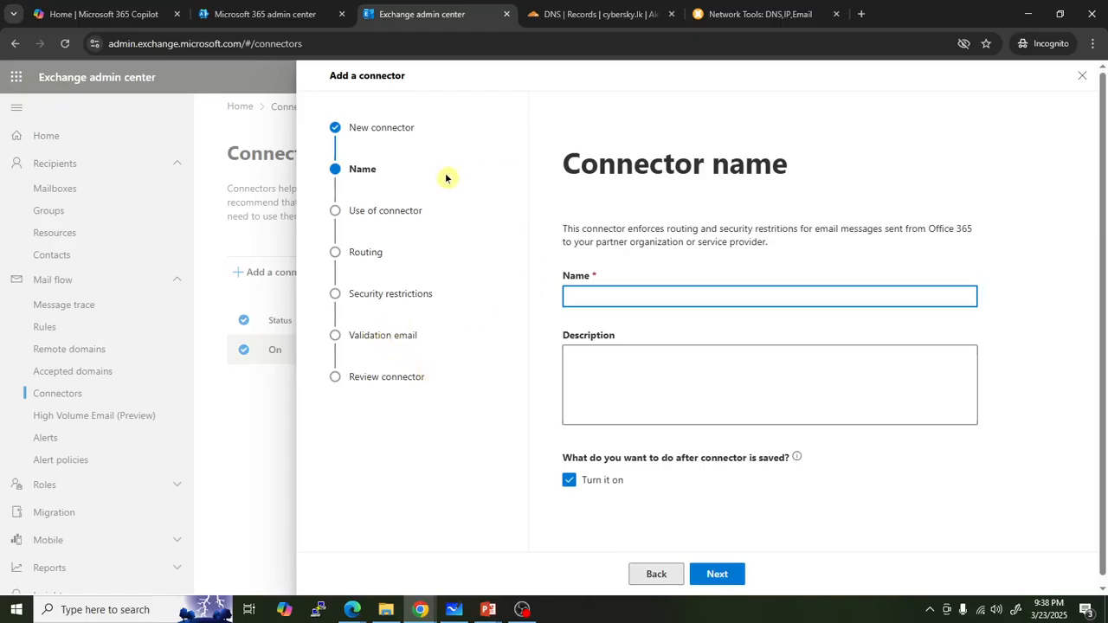
left_click(1082, 75)
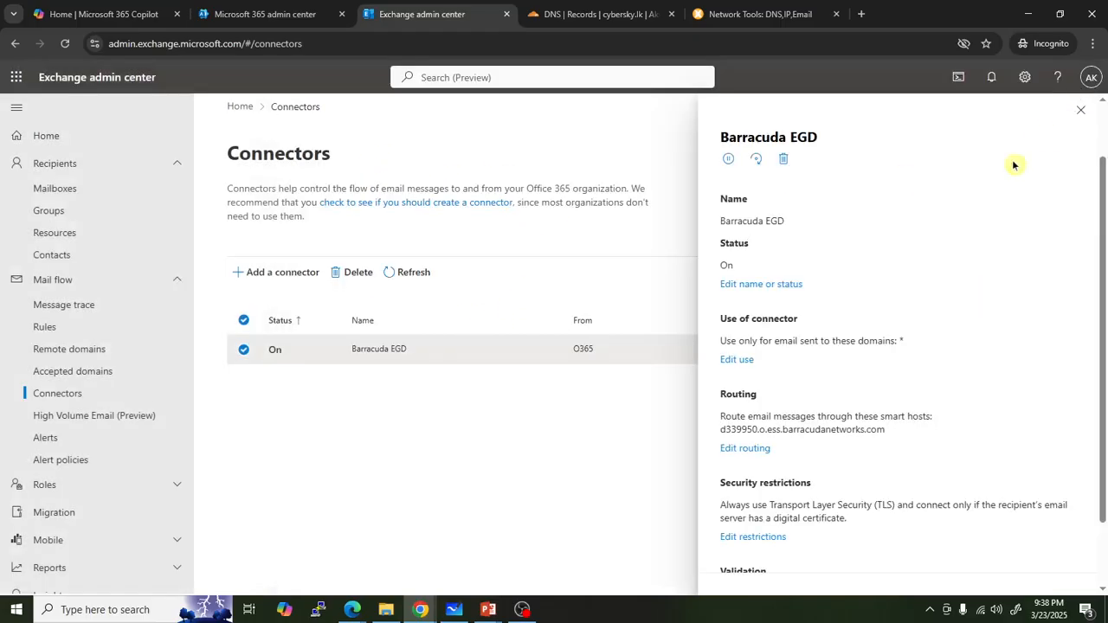
Reopen the Barracuda EGD connector's details and examine its name and smart host routing.
left_click(1080, 111)
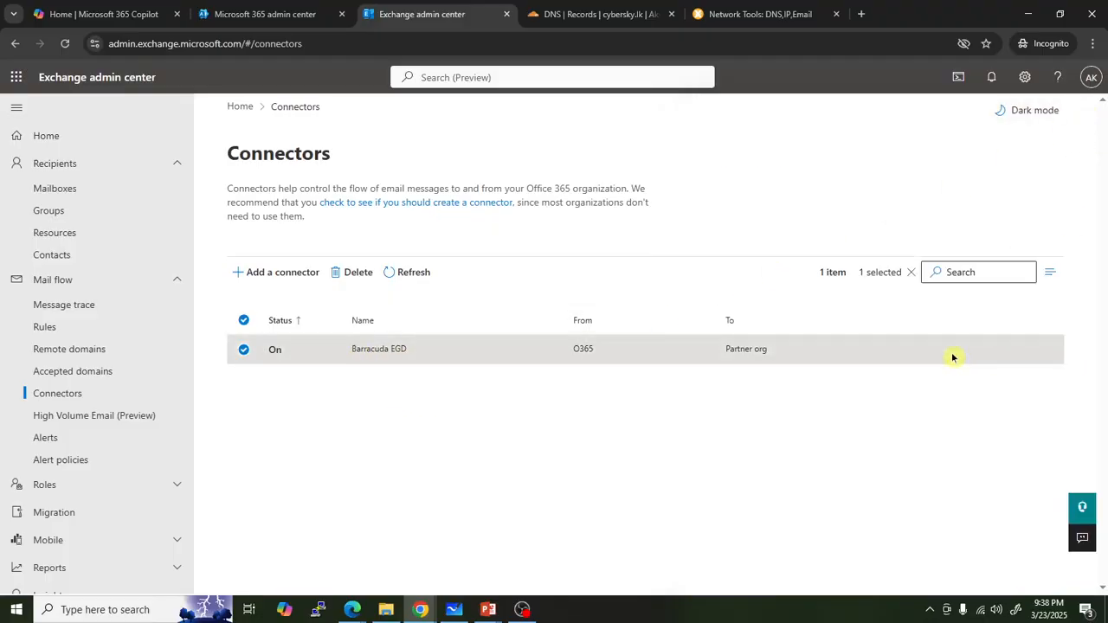
left_click(399, 355)
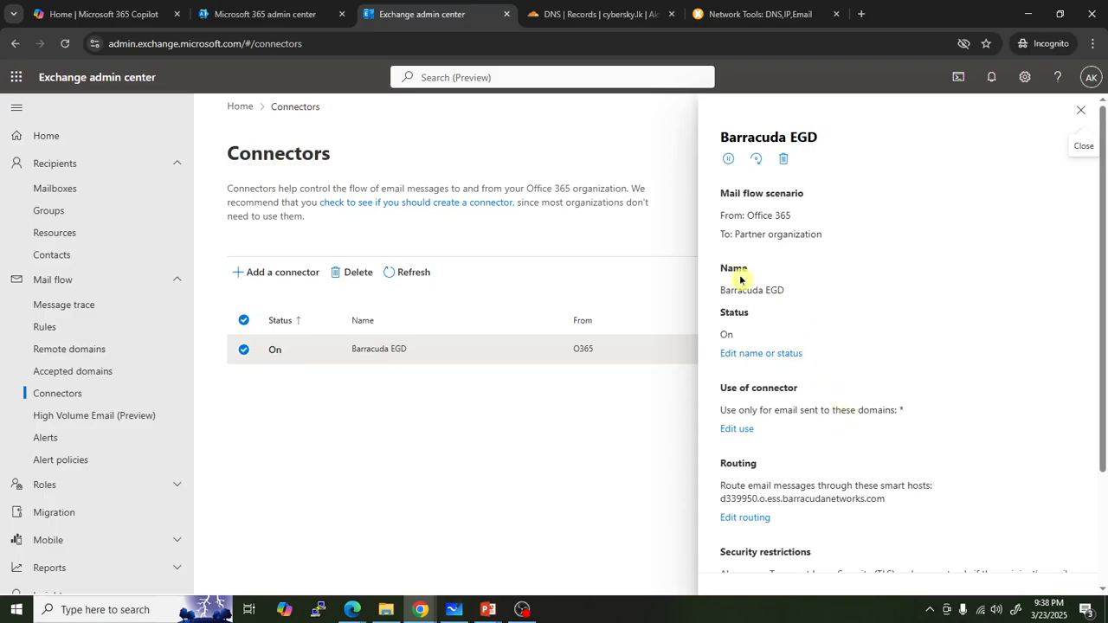
left_click_drag(721, 290, 781, 301)
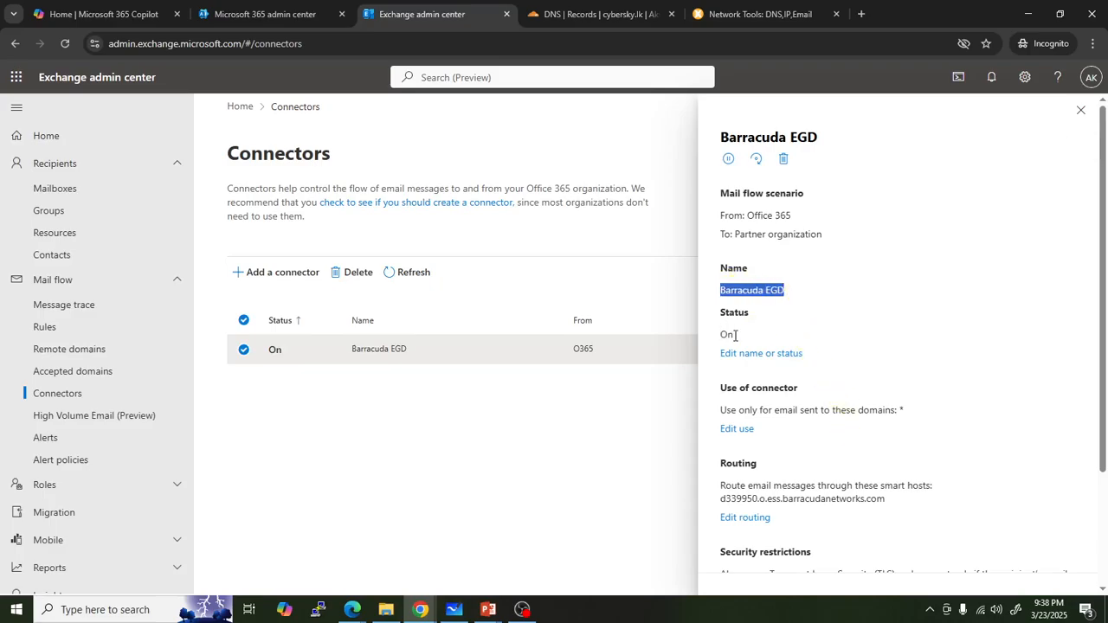
scroll(791, 353, "down", 2)
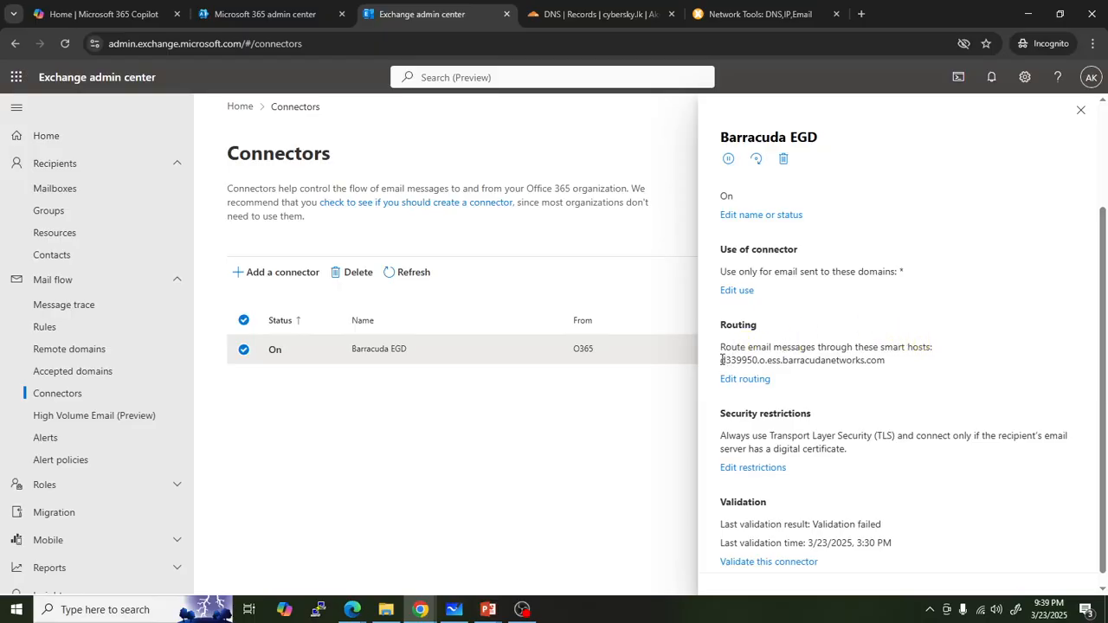
left_click_drag(721, 360, 886, 368)
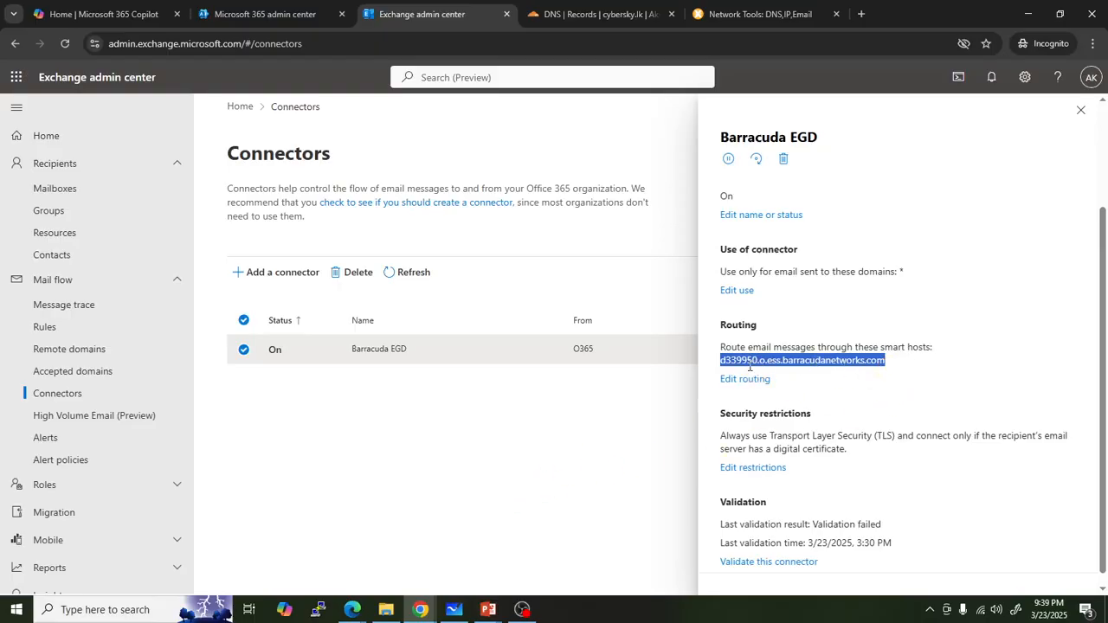
Compare the connector's smart host with the outbound smarthost hostname in Barracuda, switching to Edge and back.
left_click(352, 609)
left_click(395, 543)
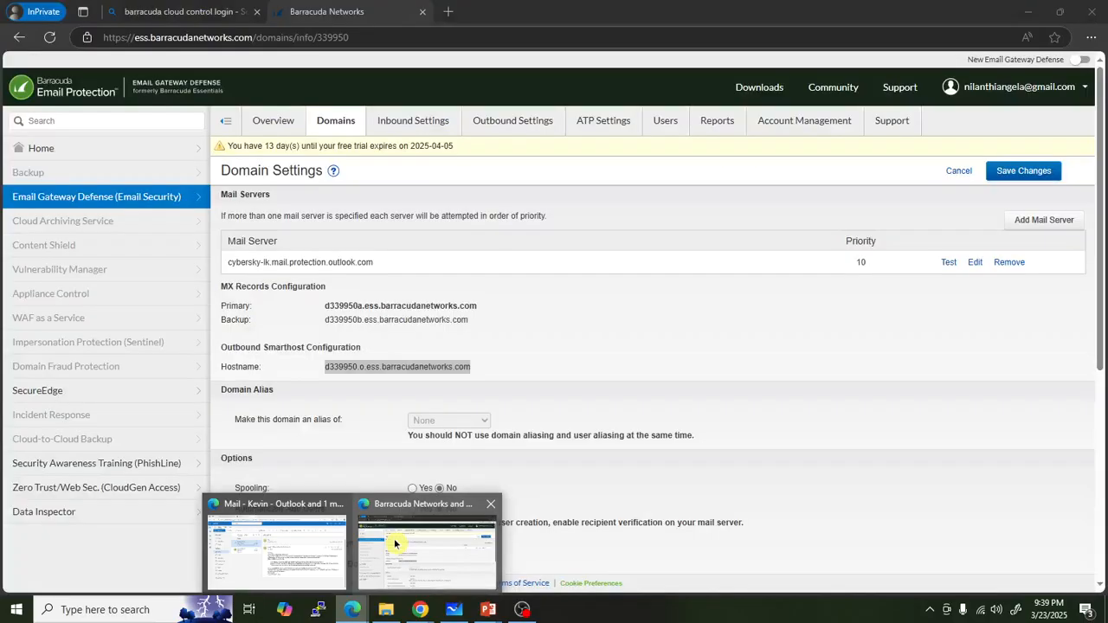
left_click_drag(332, 369, 808, 398)
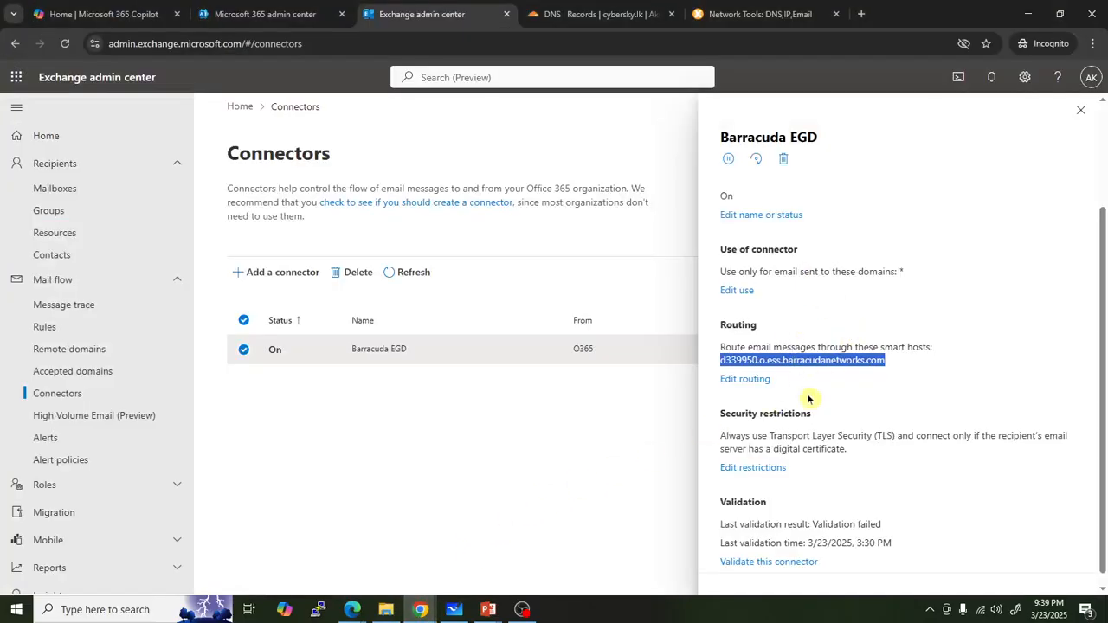
scroll(813, 398, "down", 1)
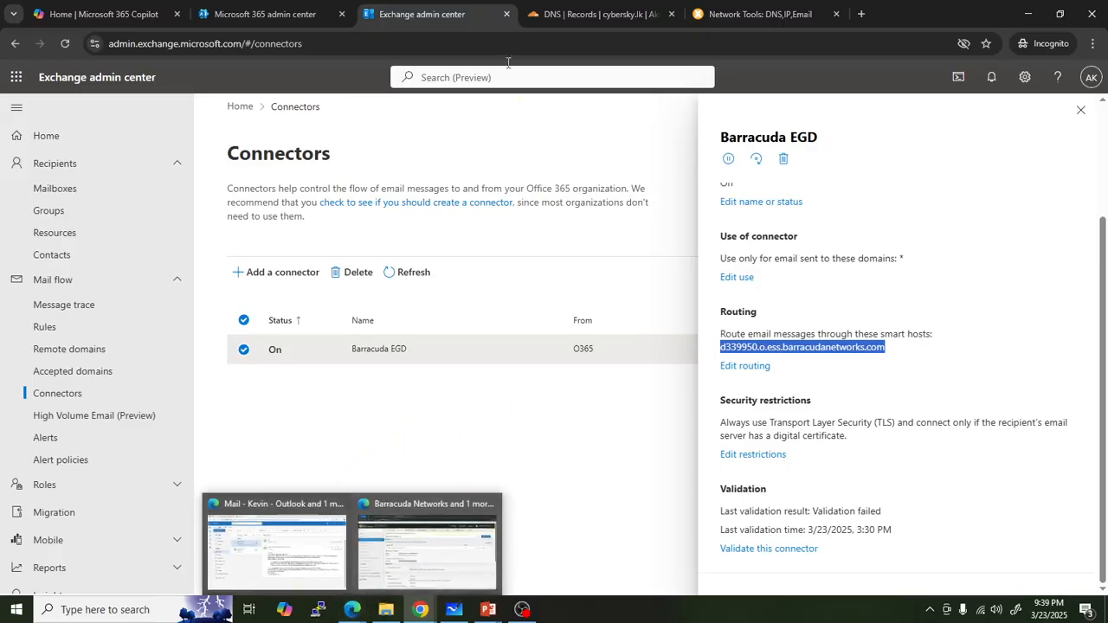
Open the SPF TXT record of cybersky.lk for editing in the Cloudflare DNS records.
left_click(596, 12)
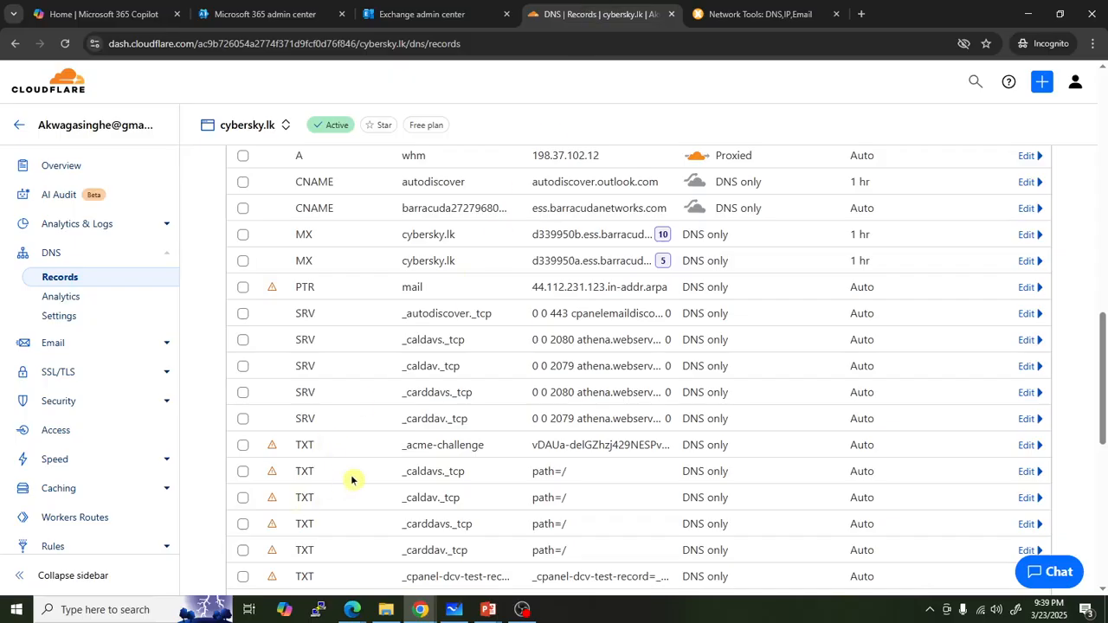
scroll(484, 470, "down", 3)
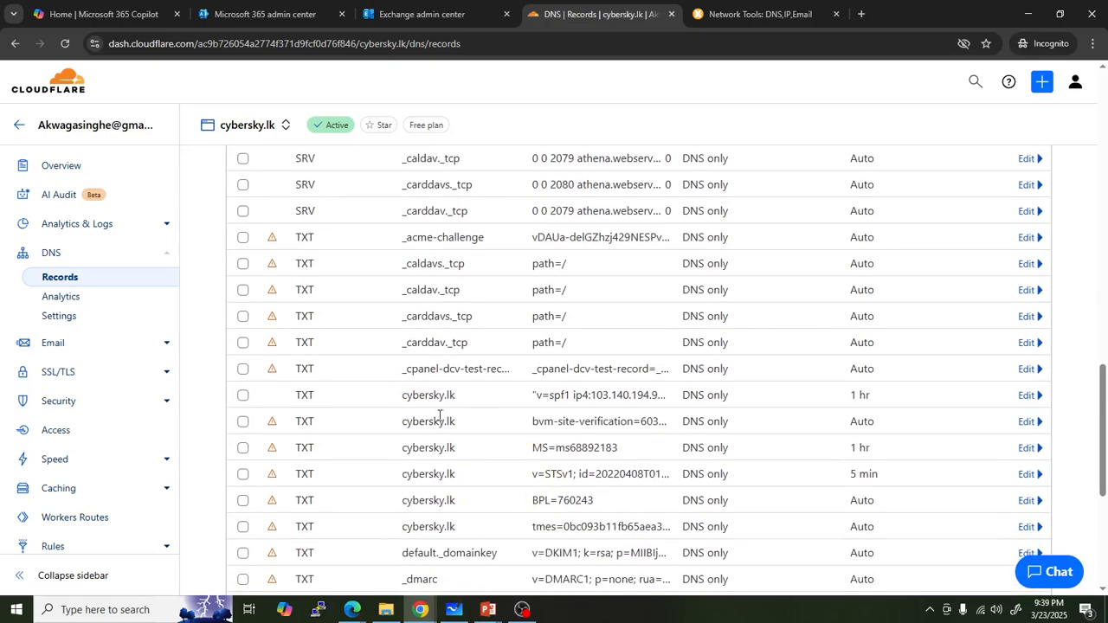
left_click_drag(285, 399, 1030, 397)
left_click(1028, 395)
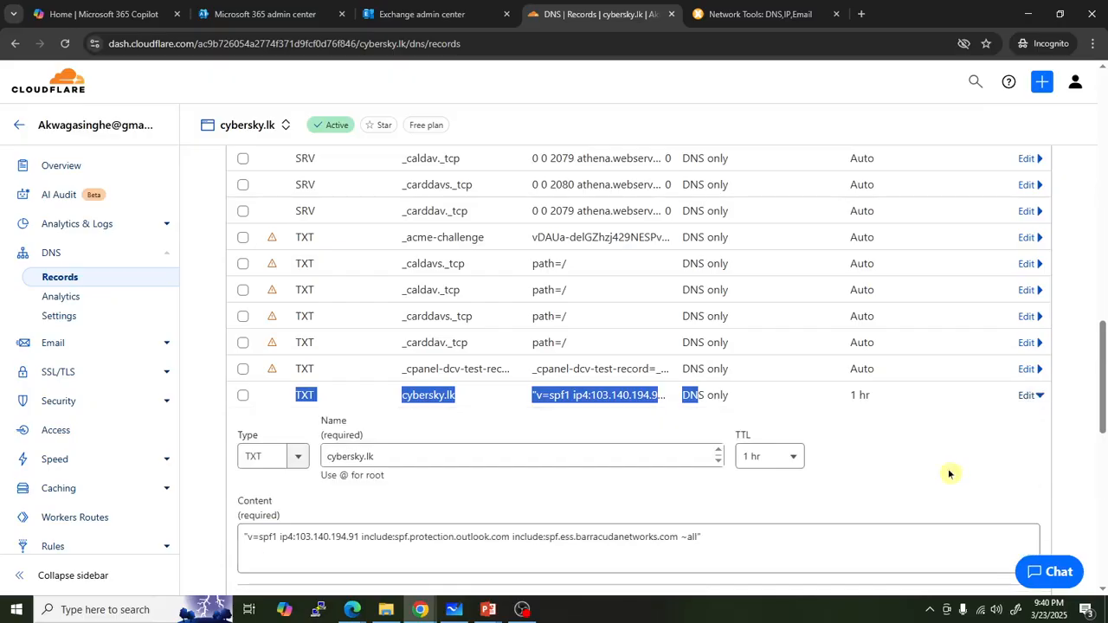
Examine the SPF record's content, highlighting the existing Outlook part and the include:spf.ess.barracudanetworks.com entry.
scroll(470, 514, "down", 1)
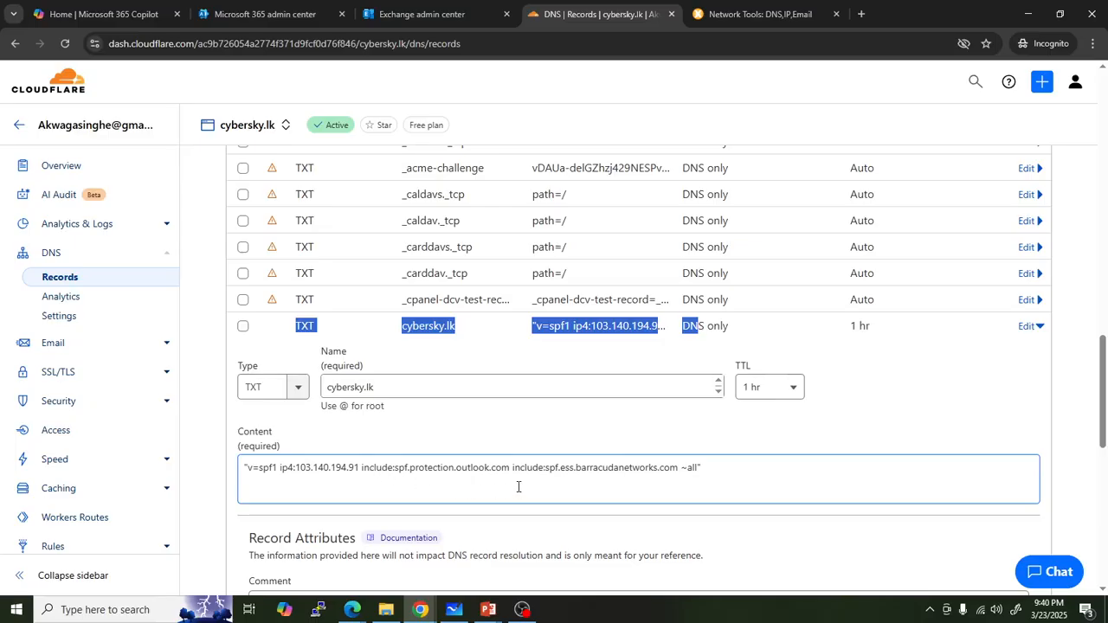
left_click_drag(511, 469, 249, 470)
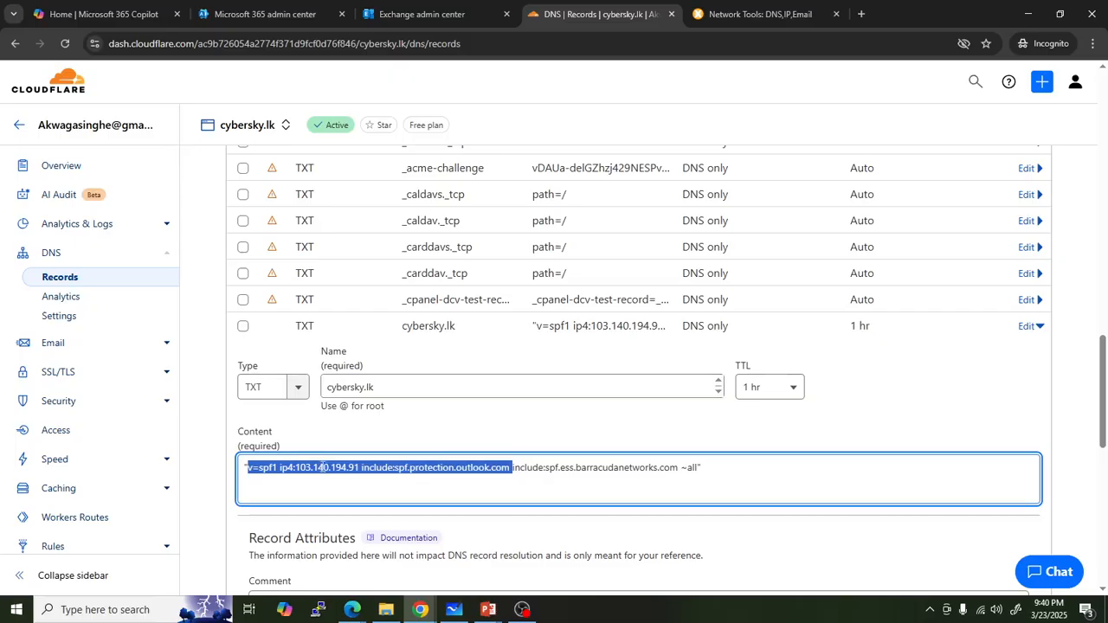
left_click(424, 472)
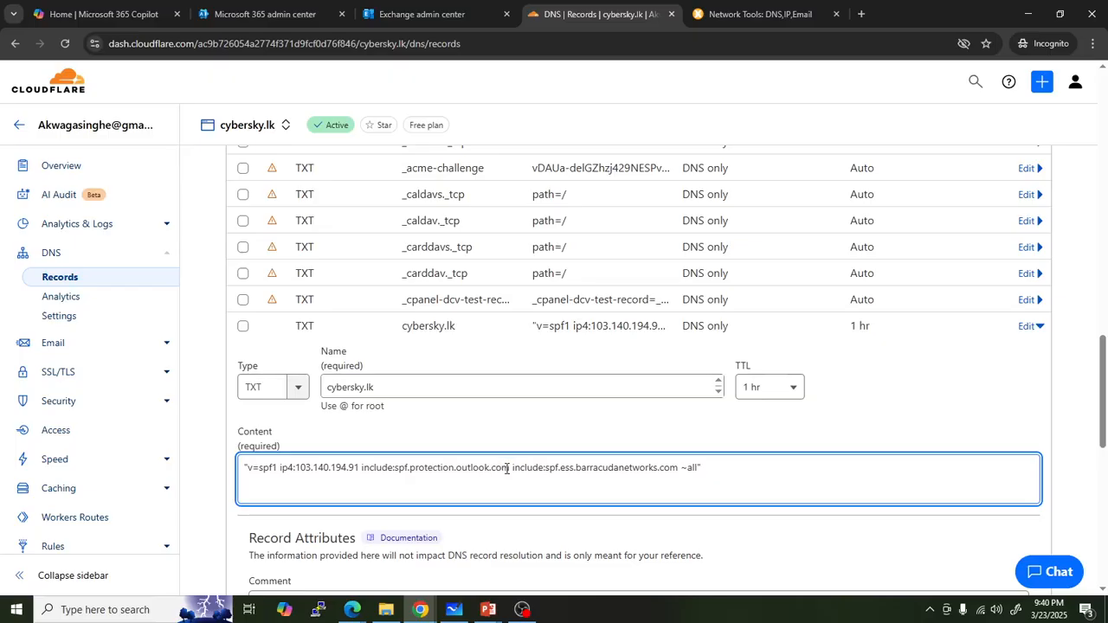
left_click_drag(511, 469, 676, 469)
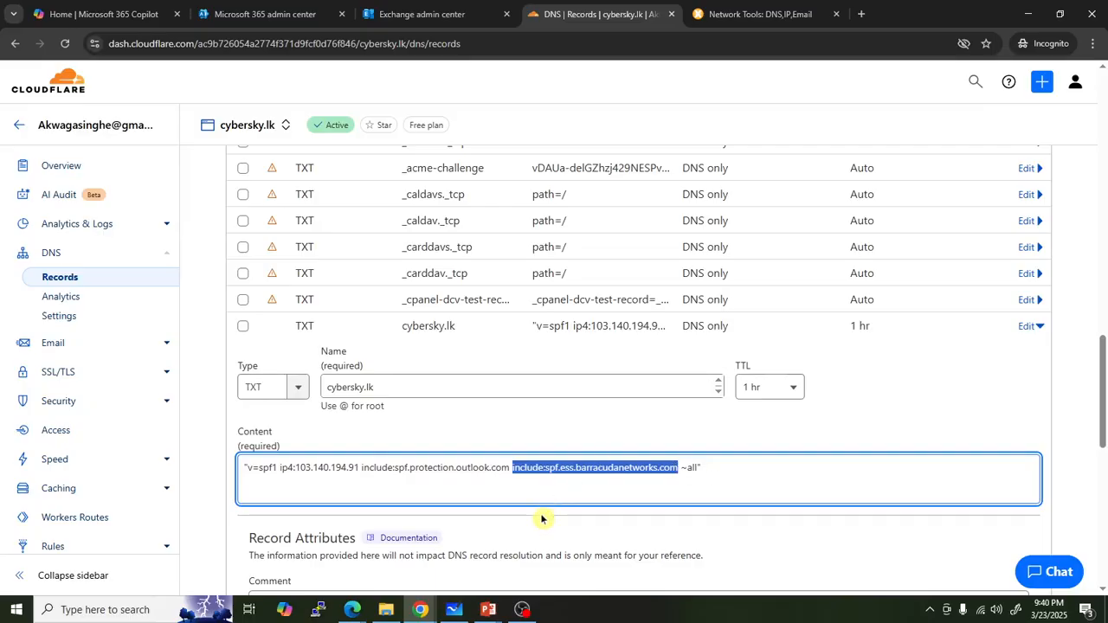
left_click(565, 472)
left_click_drag(511, 468, 678, 469)
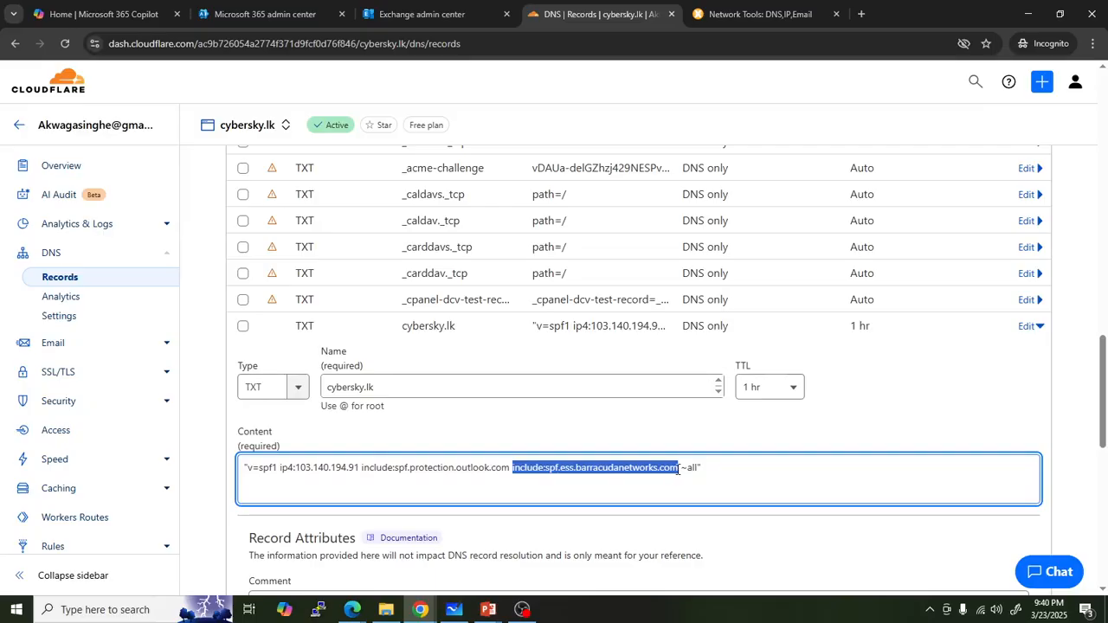
Search the web in a new browser tab for "barracuda email gateway defence spf".
left_click(862, 13)
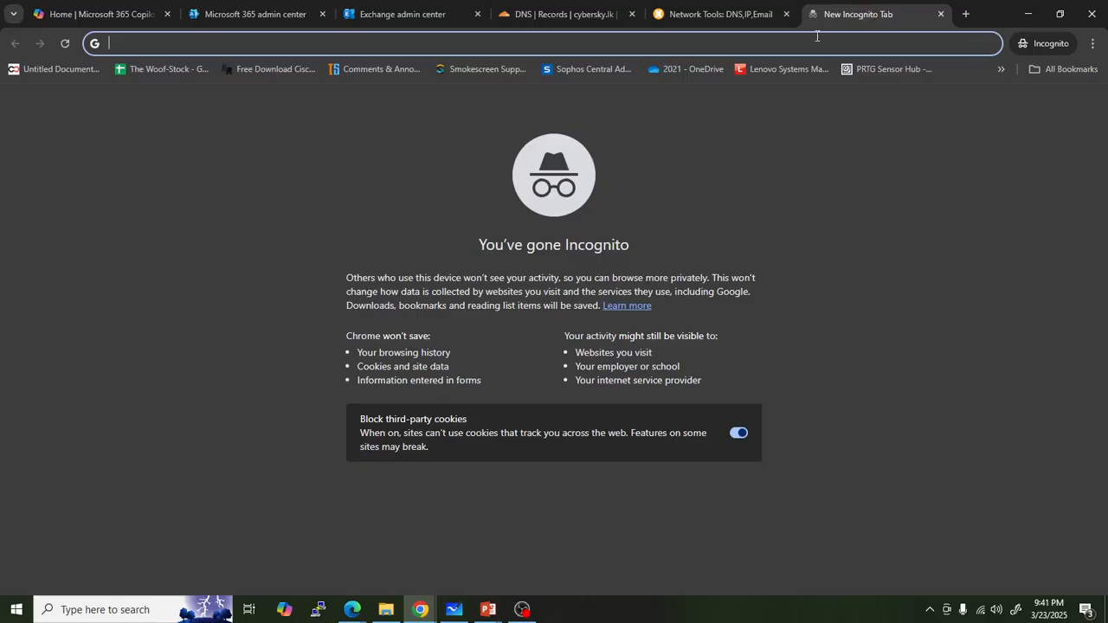
type("barracuda ")
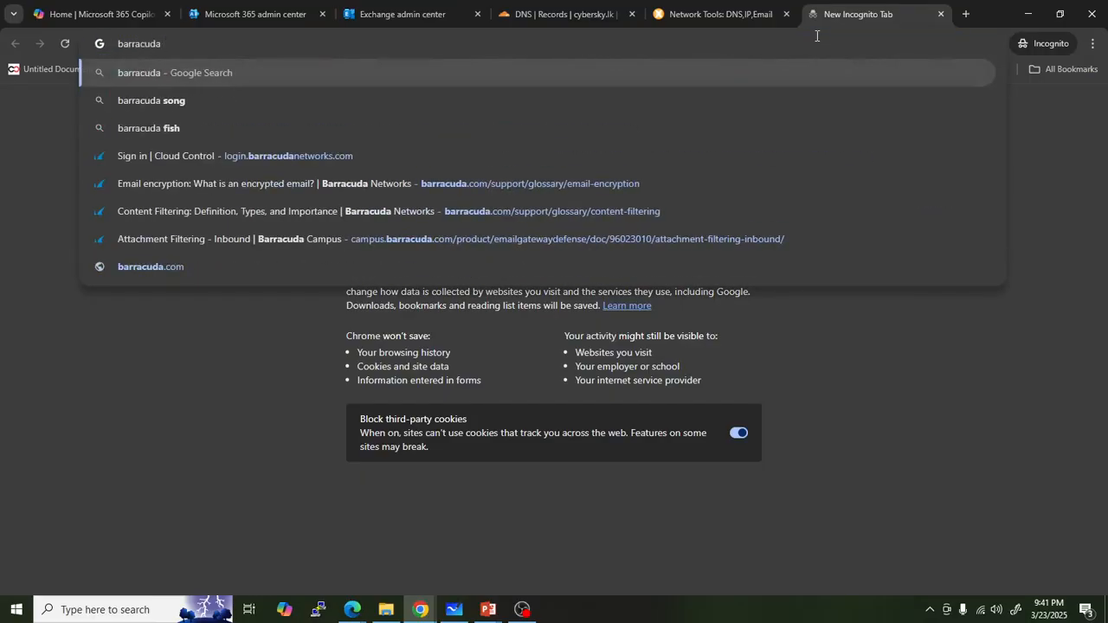
type("email gat")
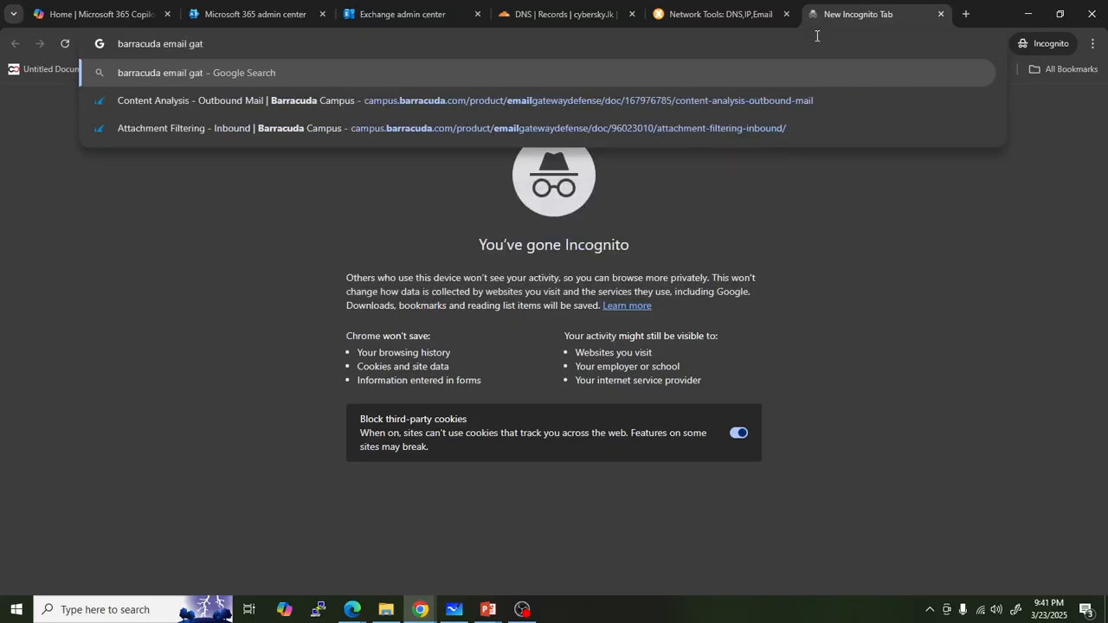
type("eway ")
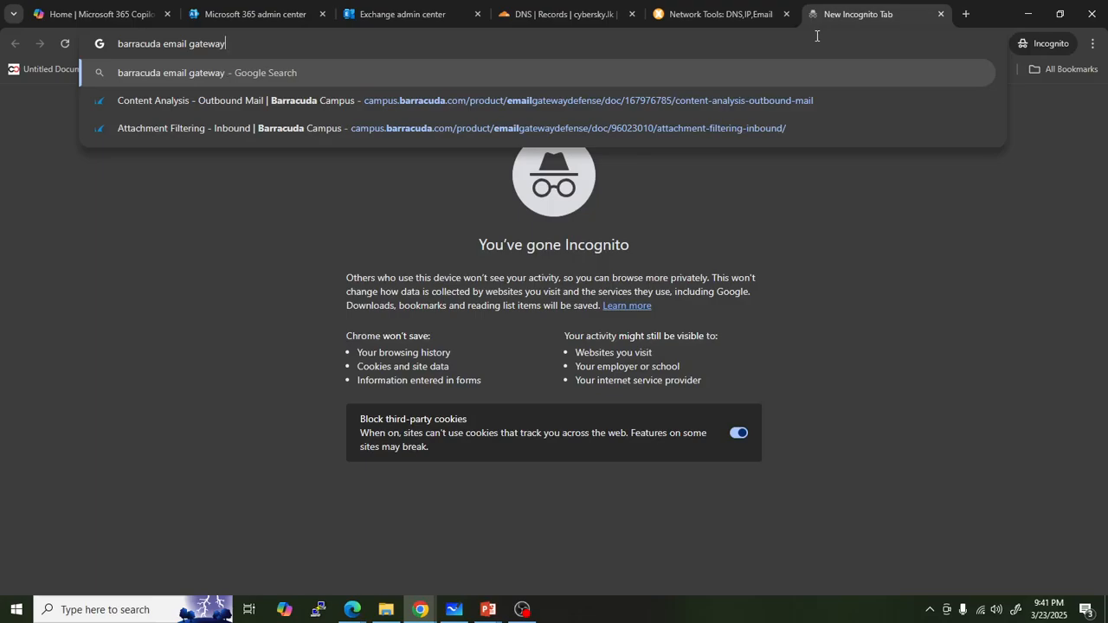
type("defenc")
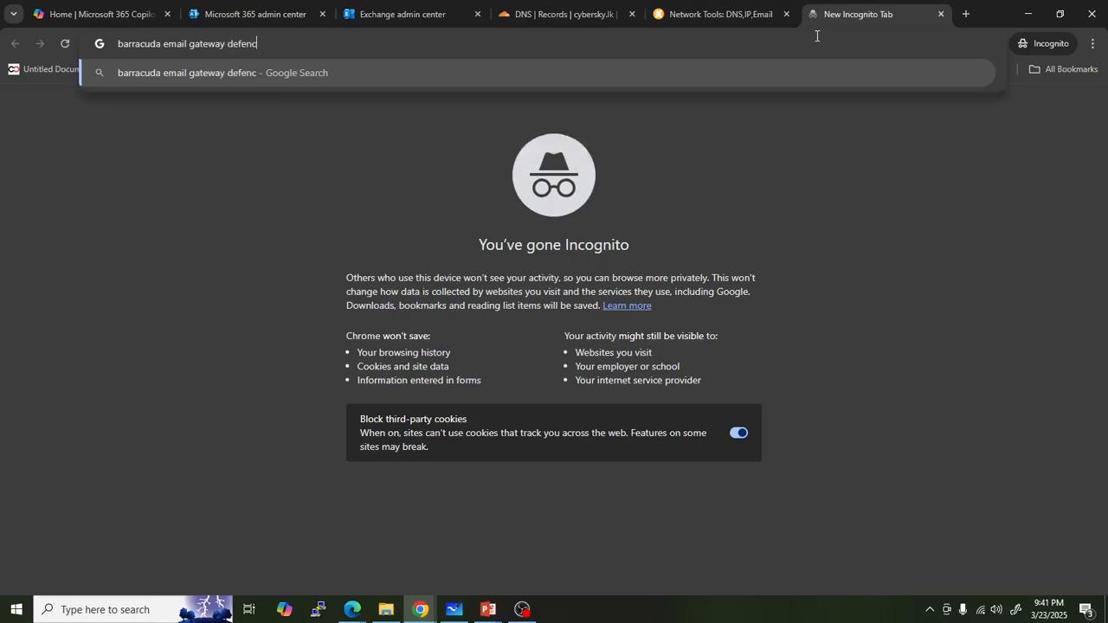
type("e spf")
key("Return")
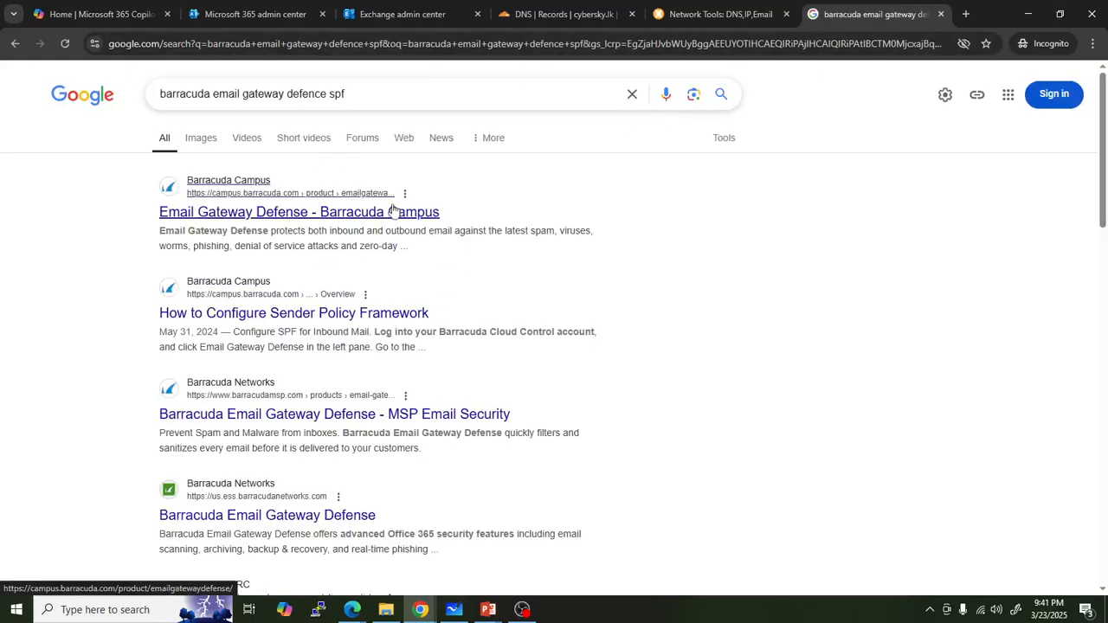
left_click(372, 214)
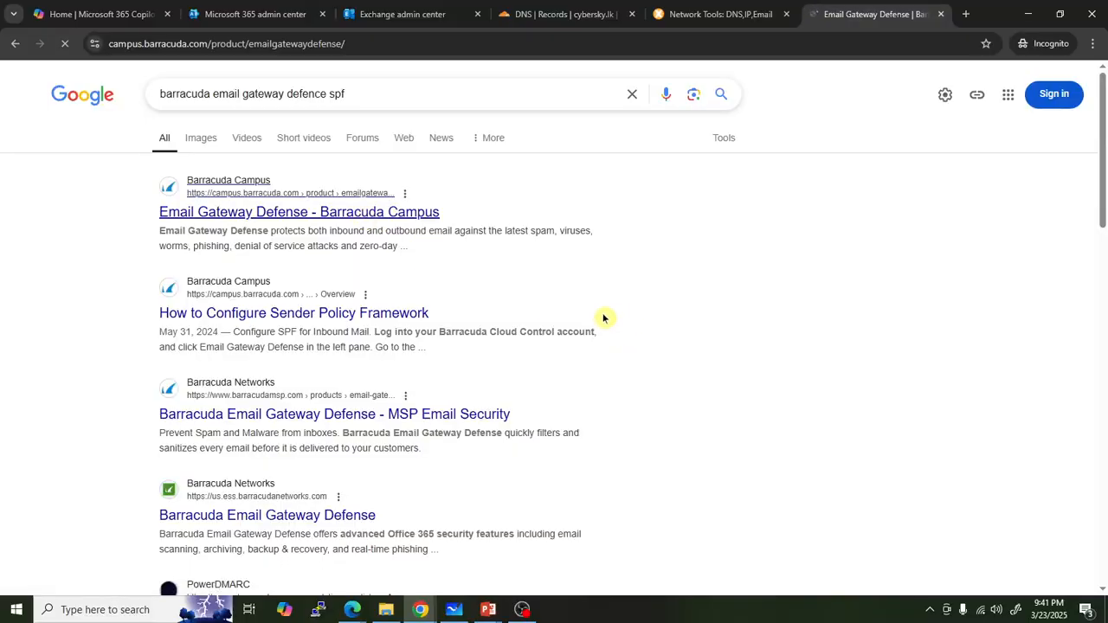
scroll(389, 345, "down", 1)
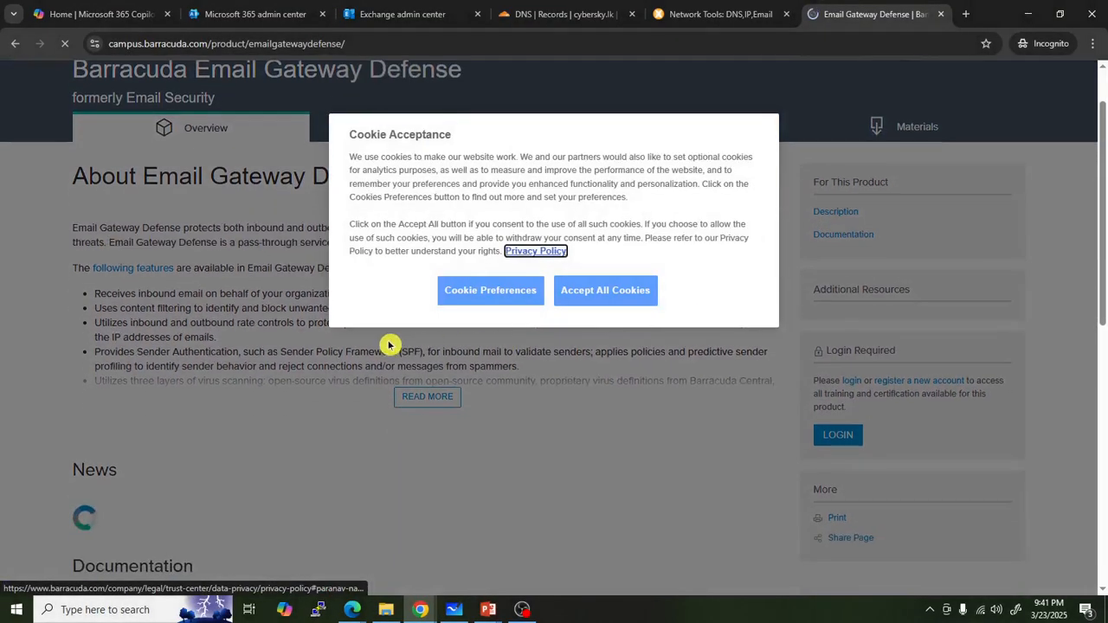
left_click(15, 43)
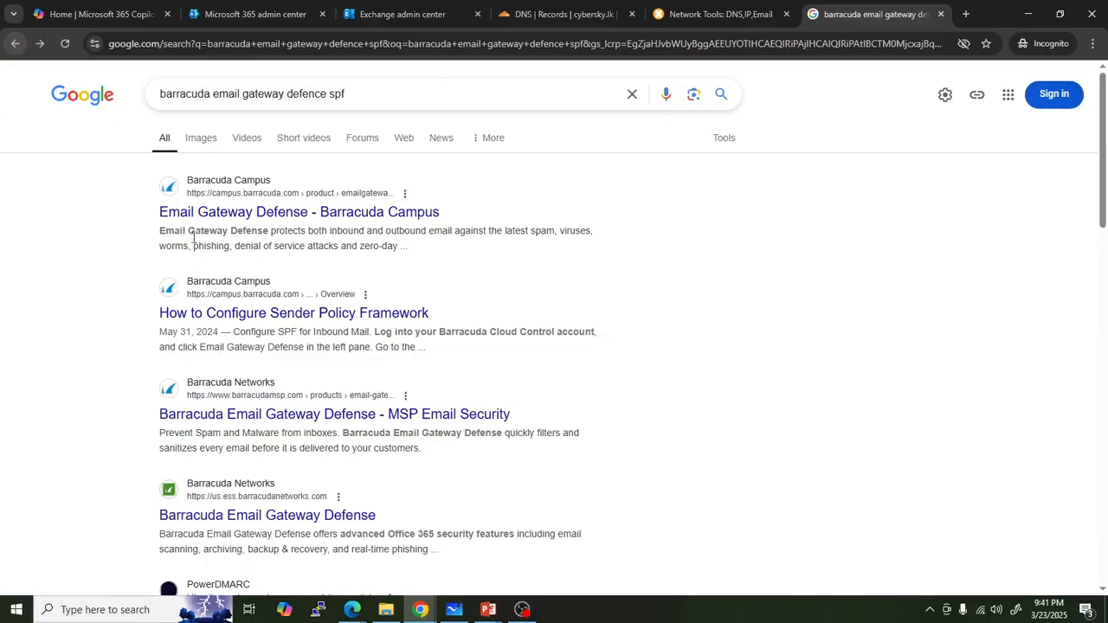
Open Barracuda Campus's How to Configure Sender Policy Framework article, accept all cookies and find the Configure SPF for Outbound Mail section.
left_click(329, 314)
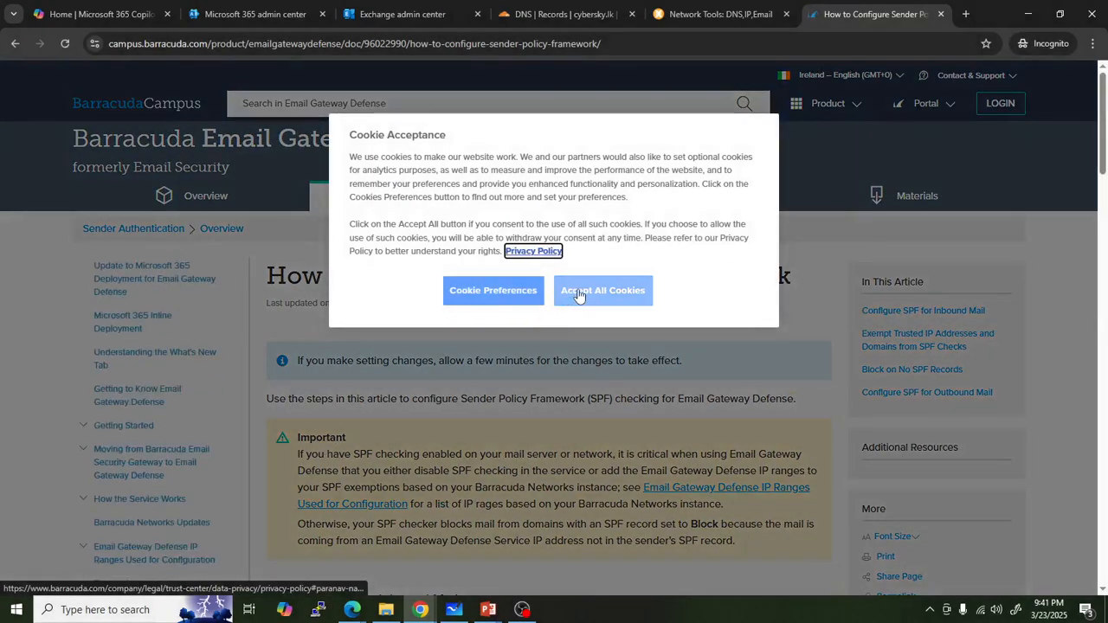
left_click(579, 294)
scroll(551, 394, "down", 10)
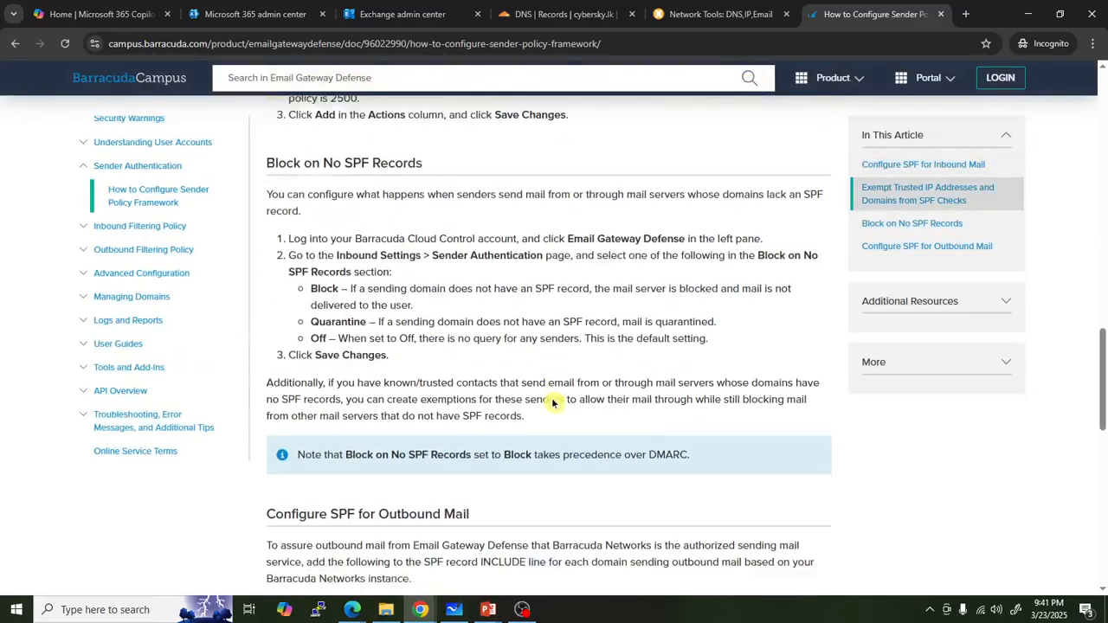
scroll(552, 400, "down", 4)
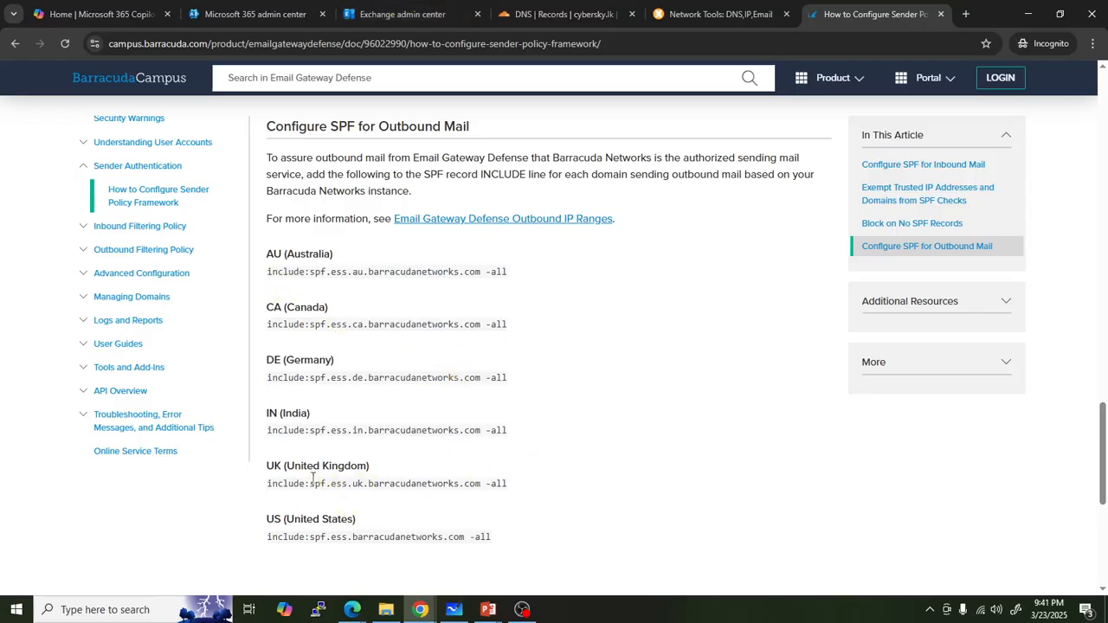
Examine the regional SPF include entries, highlighting the United States heading and value and the United Kingdom value.
left_click_drag(268, 520, 375, 520)
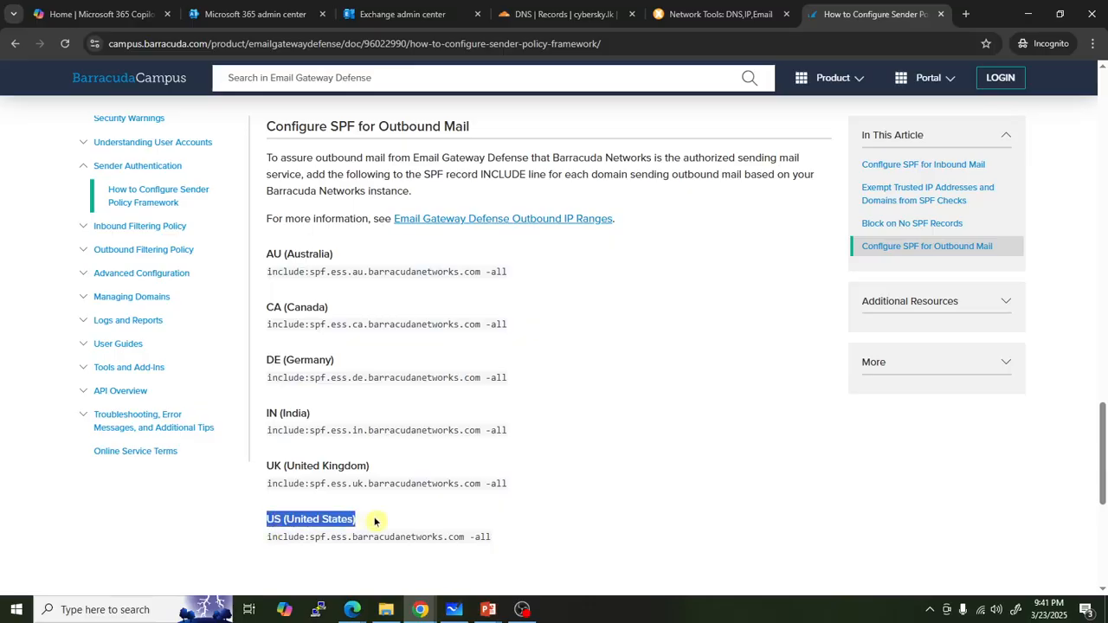
left_click_drag(497, 538, 265, 553)
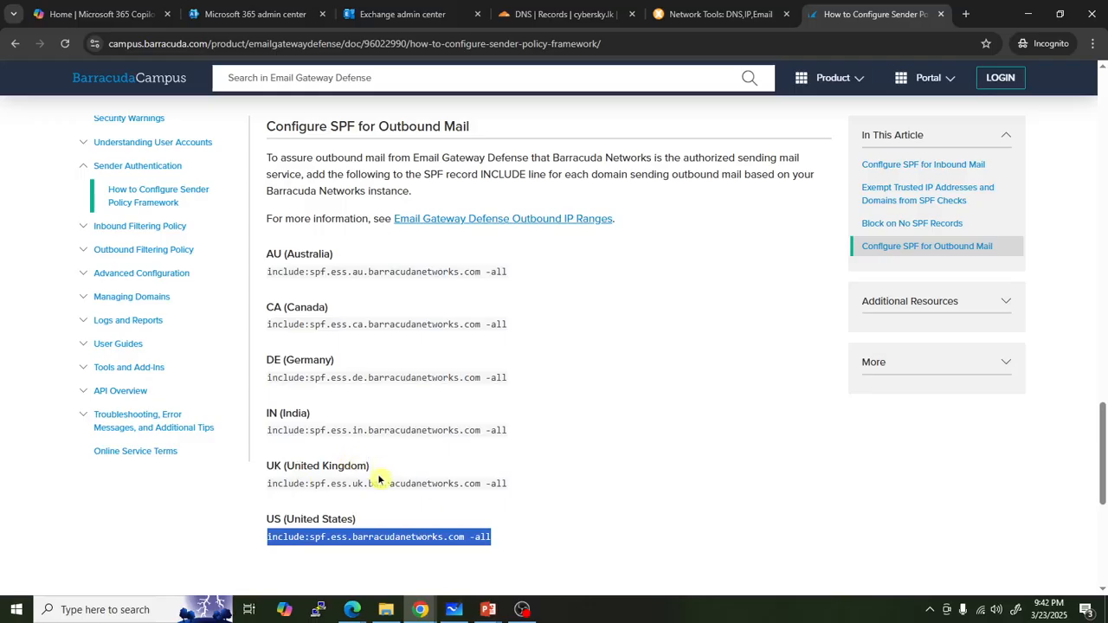
left_click_drag(268, 483, 525, 490)
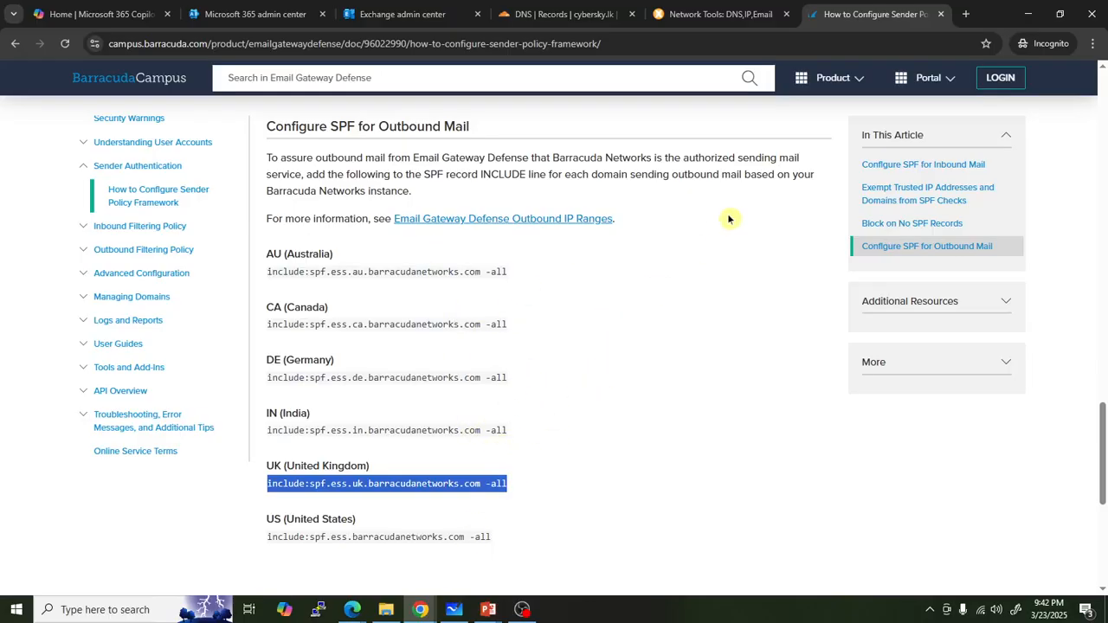
Run an SPF Record Lookup for cybersky.lk in MxToolbox SuperTool.
left_click(752, 8)
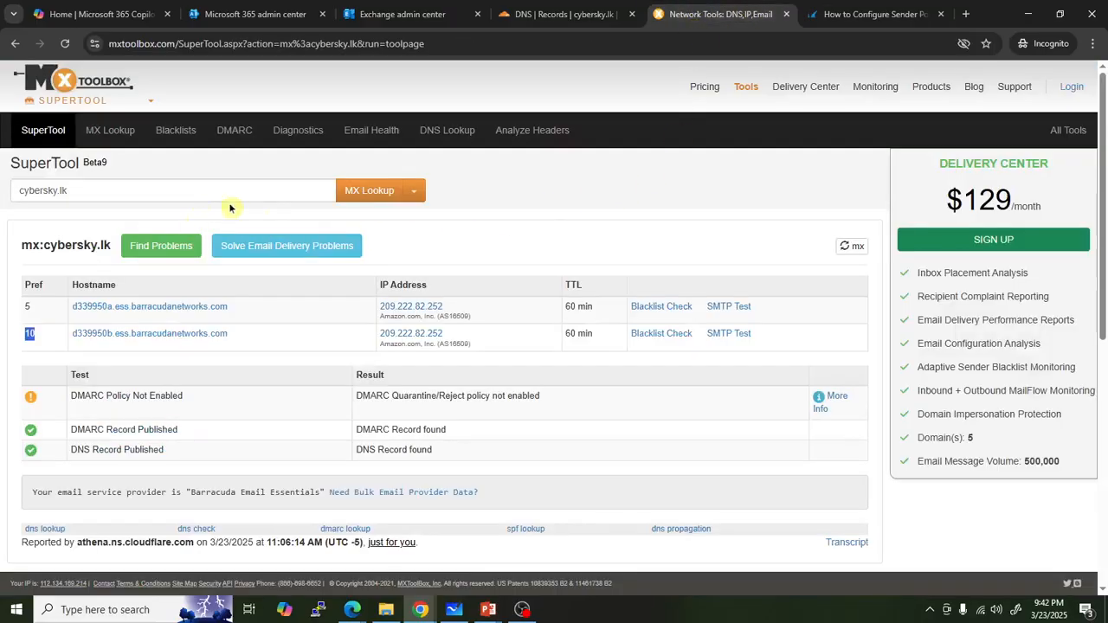
left_click(411, 192)
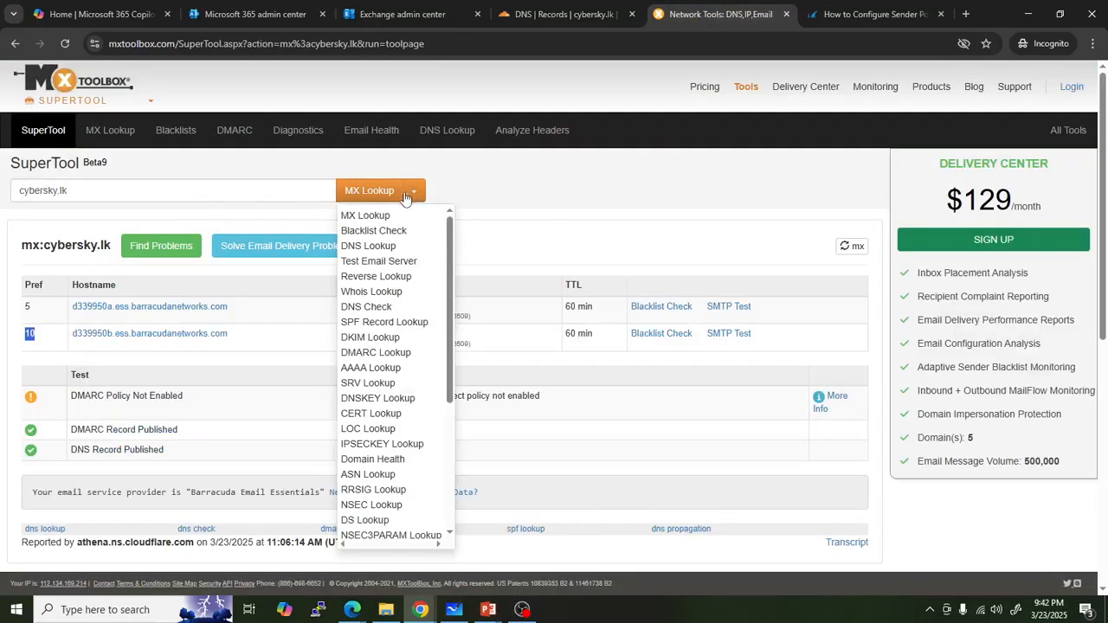
left_click(387, 325)
left_click(347, 189)
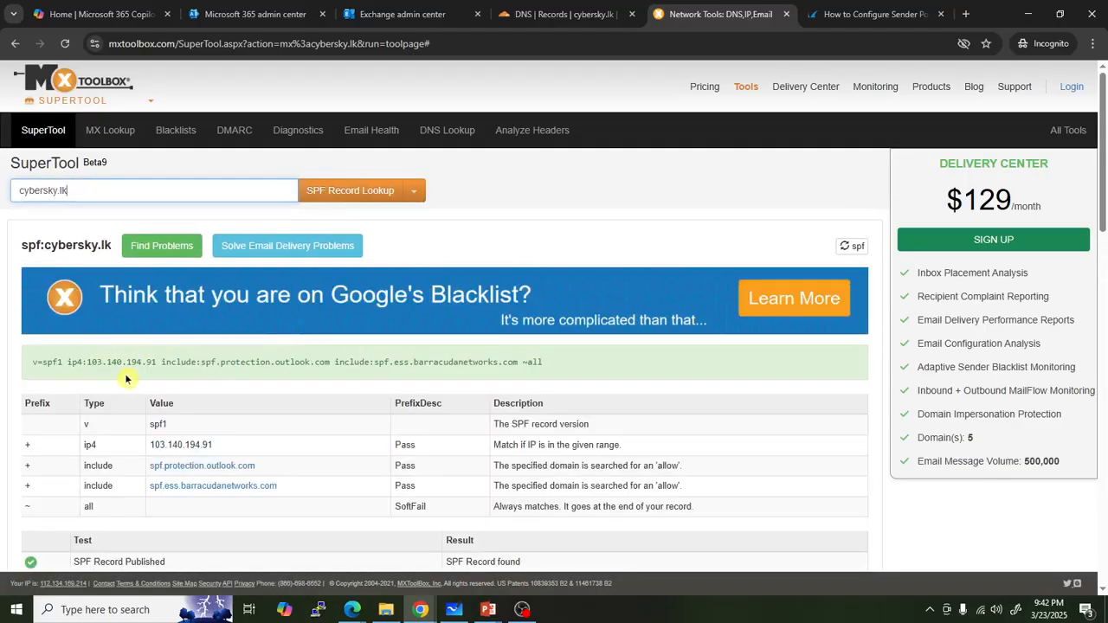
Examine the published SPF record, highlighting its include:spf.ess.barracudanetworks.com entry.
left_click_drag(33, 362, 439, 376)
left_click(439, 376)
left_click_drag(337, 362, 517, 364)
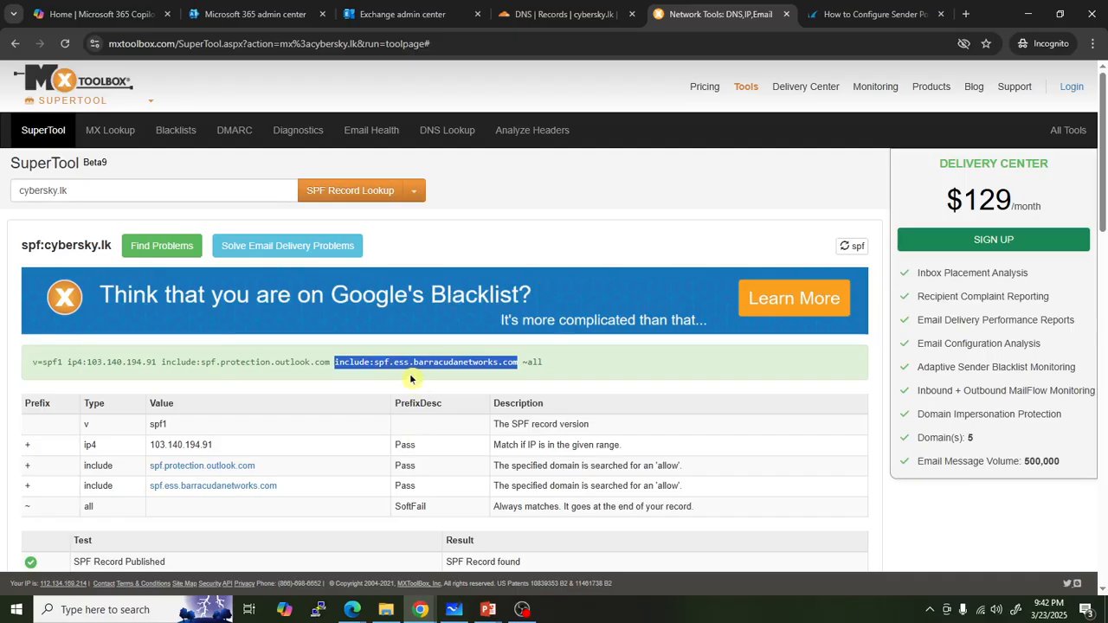
Switch to the Barracuda Networks window in Edge and open the Email Gateway Defense overview dashboard.
left_click(353, 609)
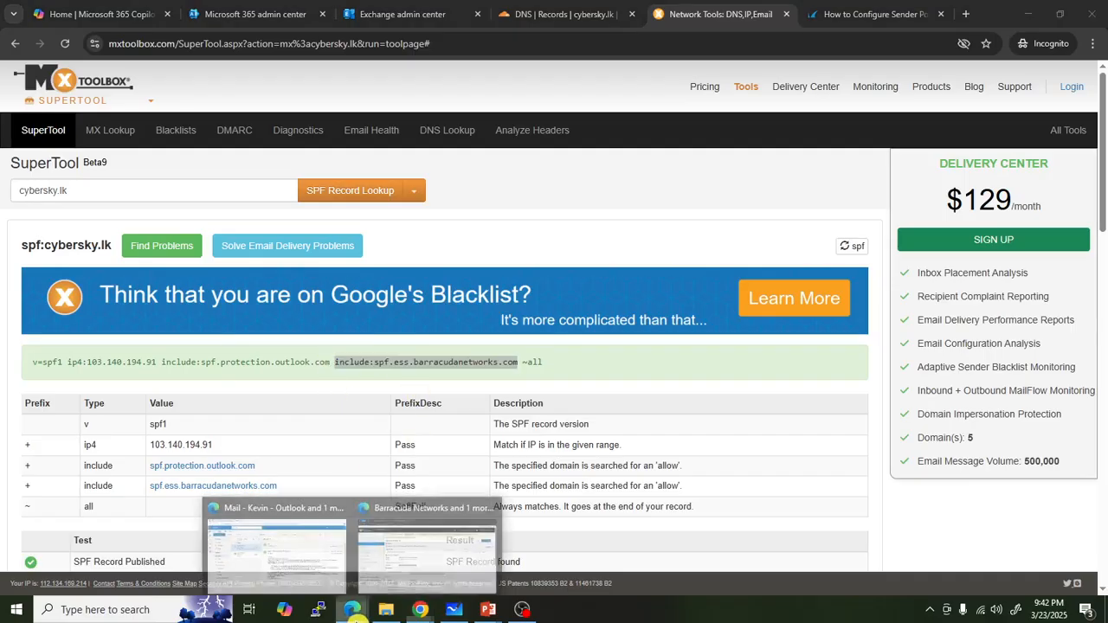
left_click(405, 545)
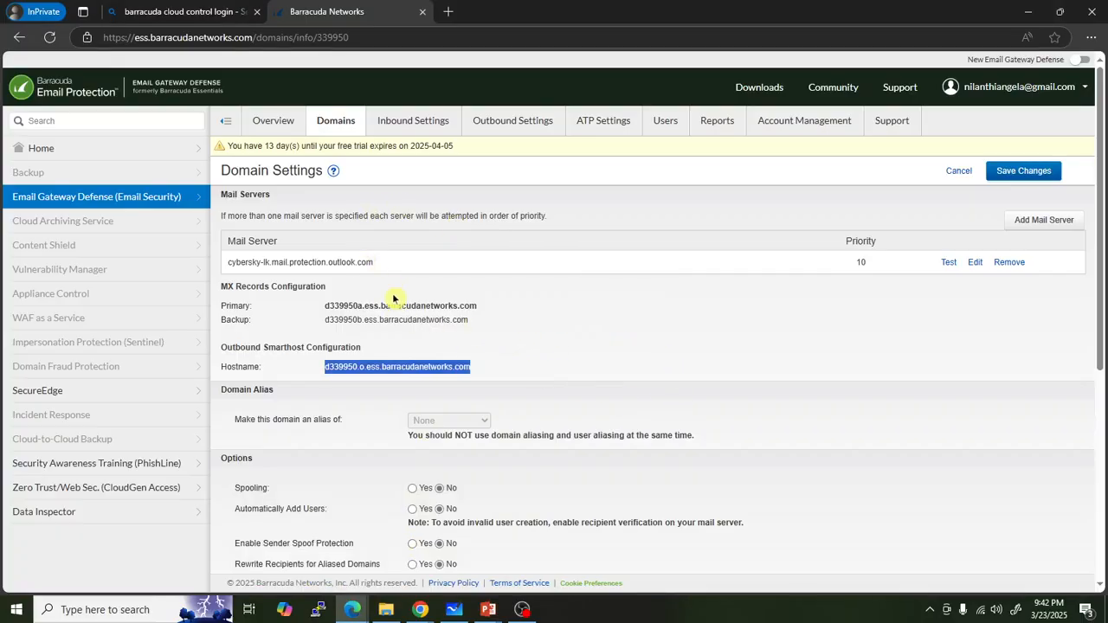
left_click(288, 126)
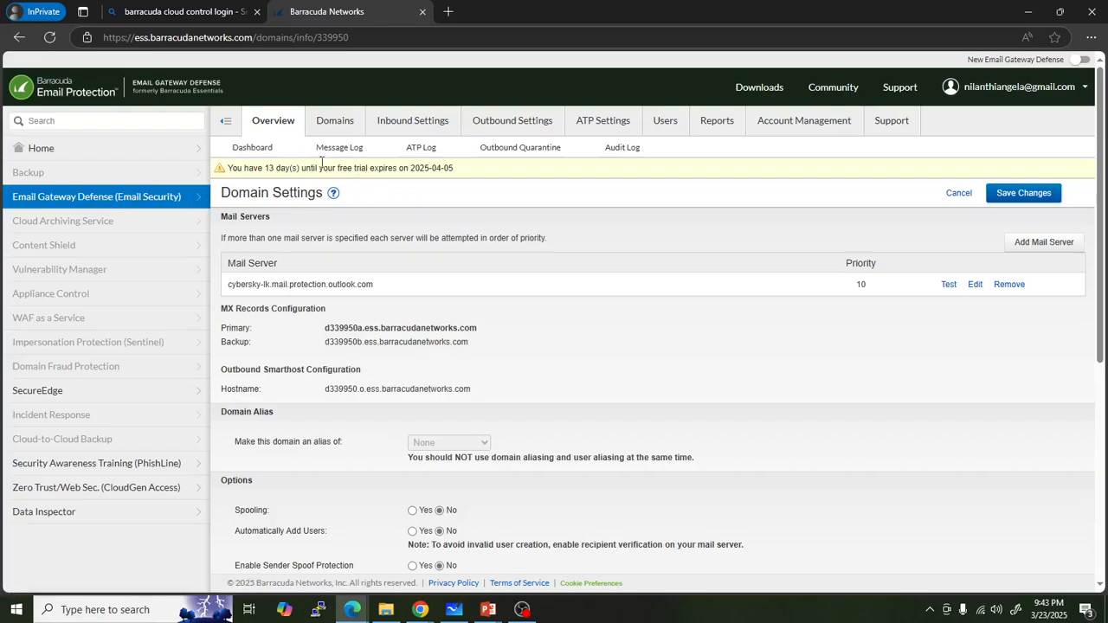
left_click(264, 125)
left_click(264, 151)
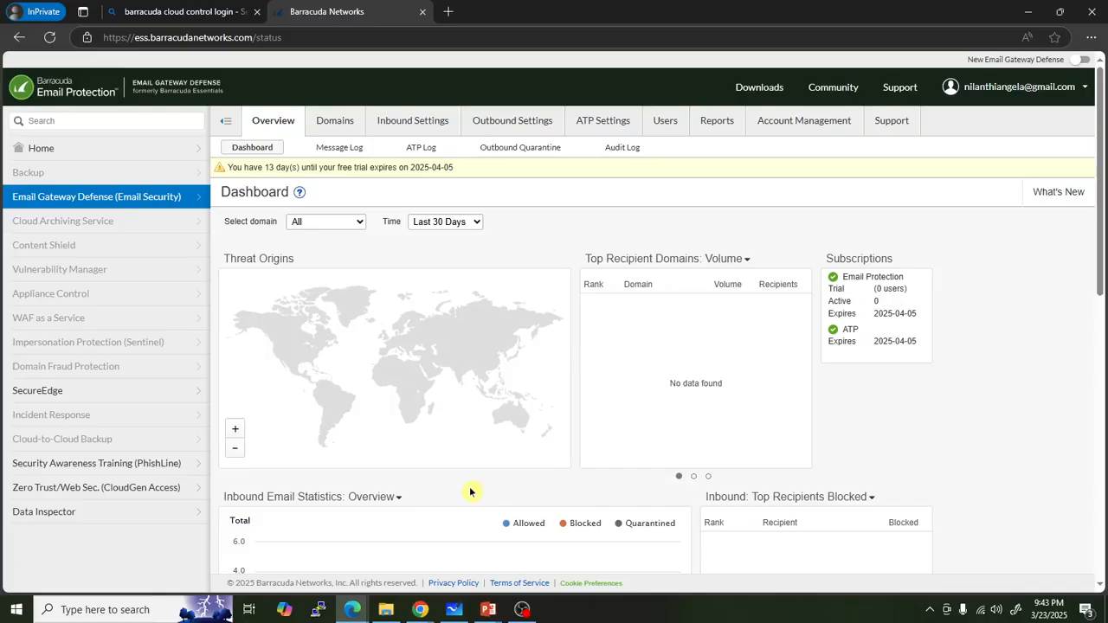
Check which domains and time ranges the dashboard can be filtered by, keeping All and Last 30 Days.
left_click(327, 224)
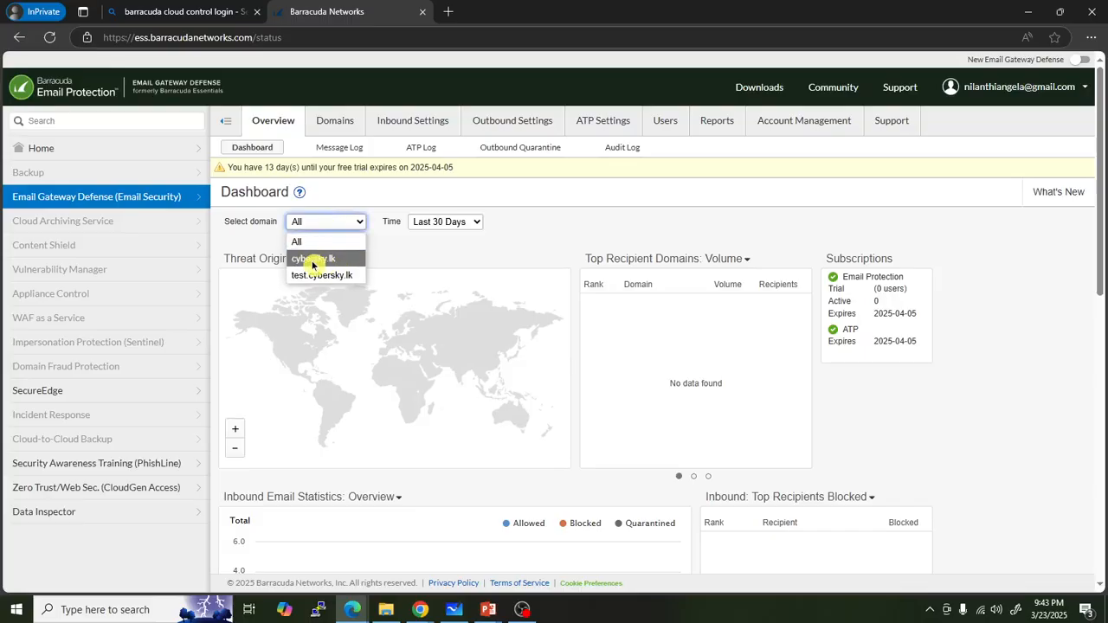
left_click(456, 223)
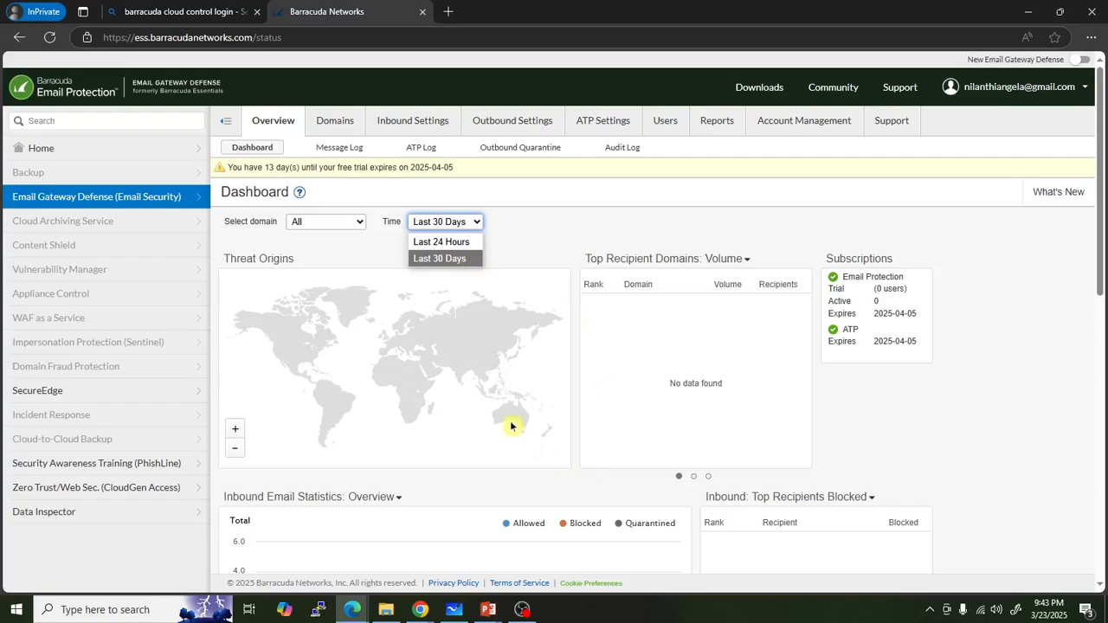
left_click(533, 238)
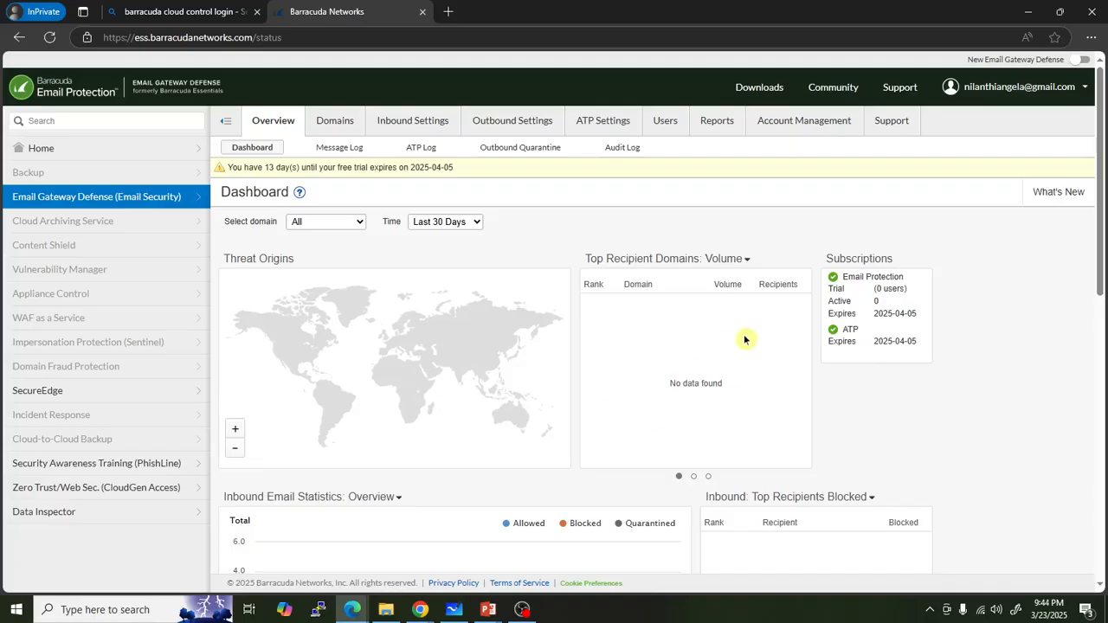
Examine the dashboard's Inbound Email Statistics and the view options for inbound statistics and top blocked recipients or senders.
scroll(571, 351, "down", 3)
scroll(321, 450, "up", 2)
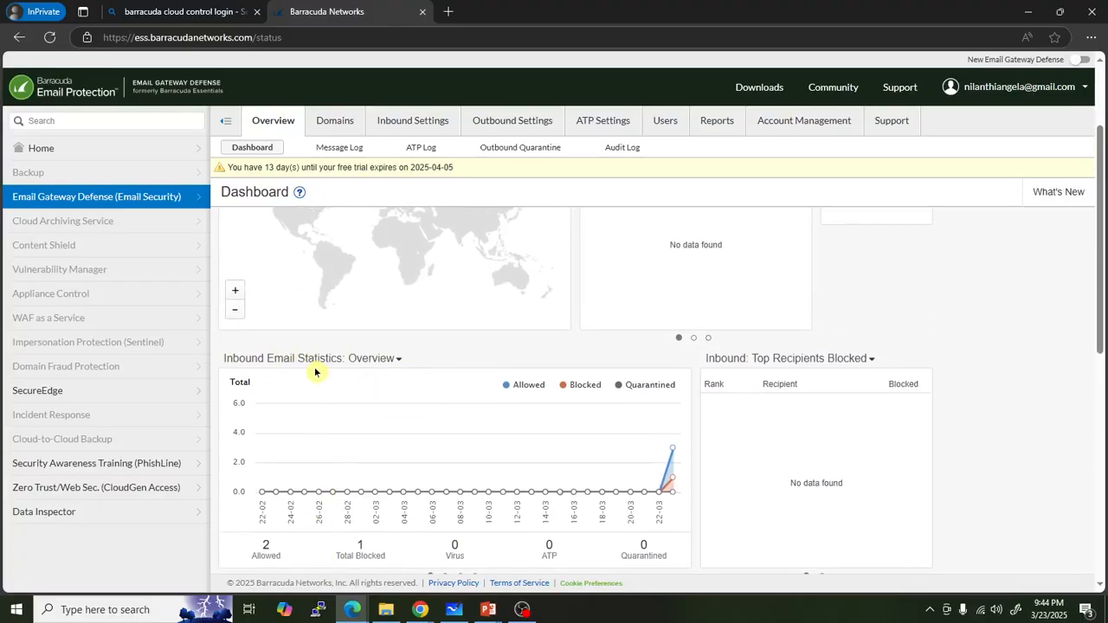
left_click(395, 363)
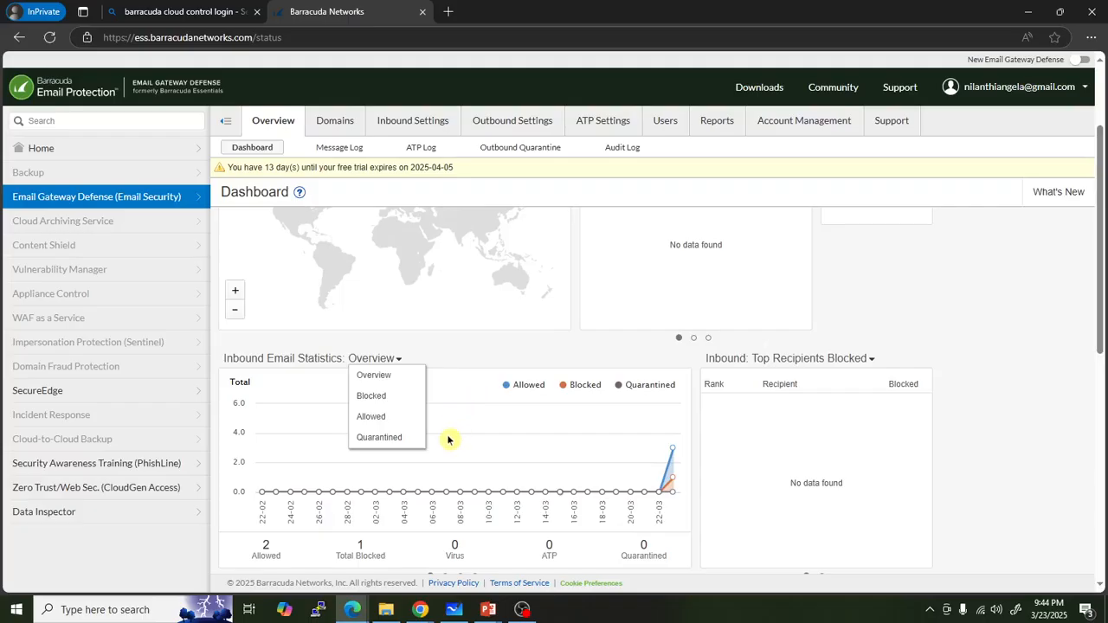
scroll(823, 394, "down", 1)
left_click(871, 291)
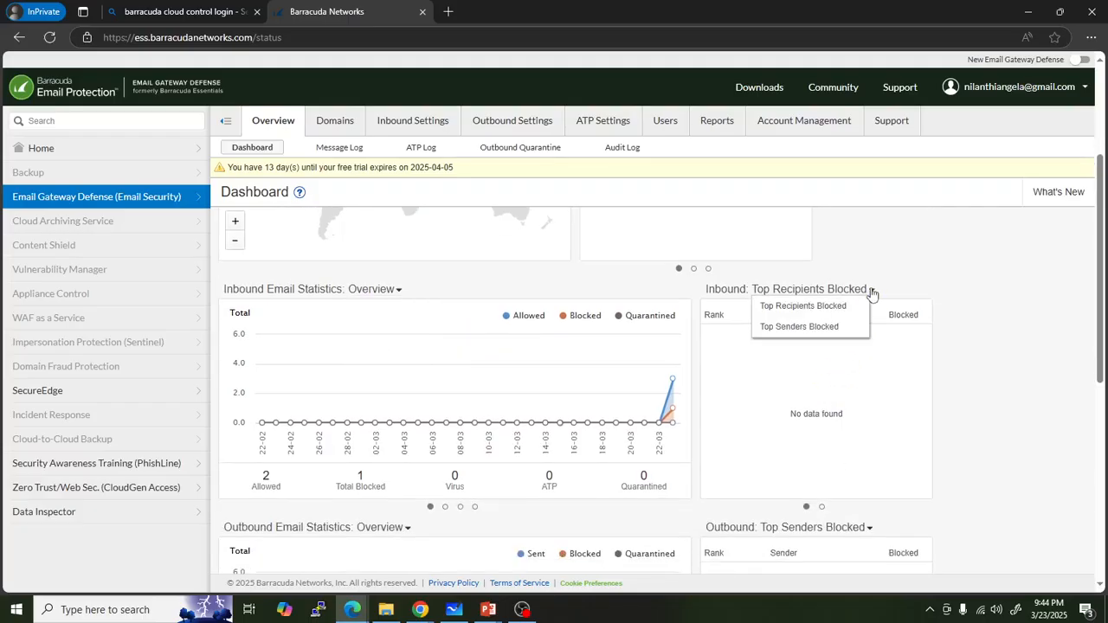
left_click(854, 326)
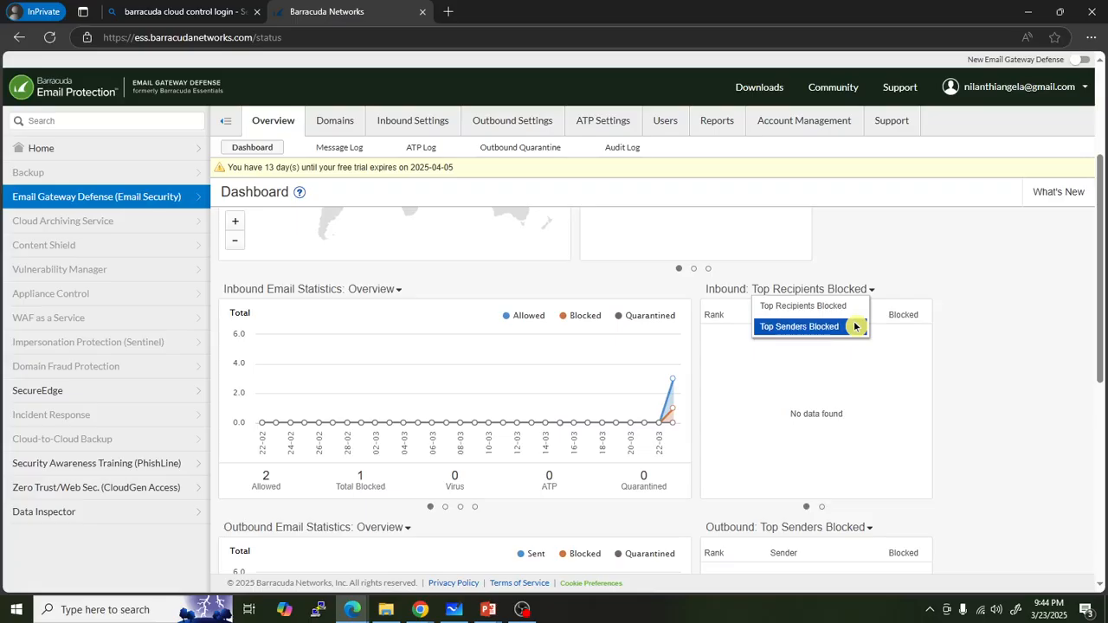
left_click(971, 419)
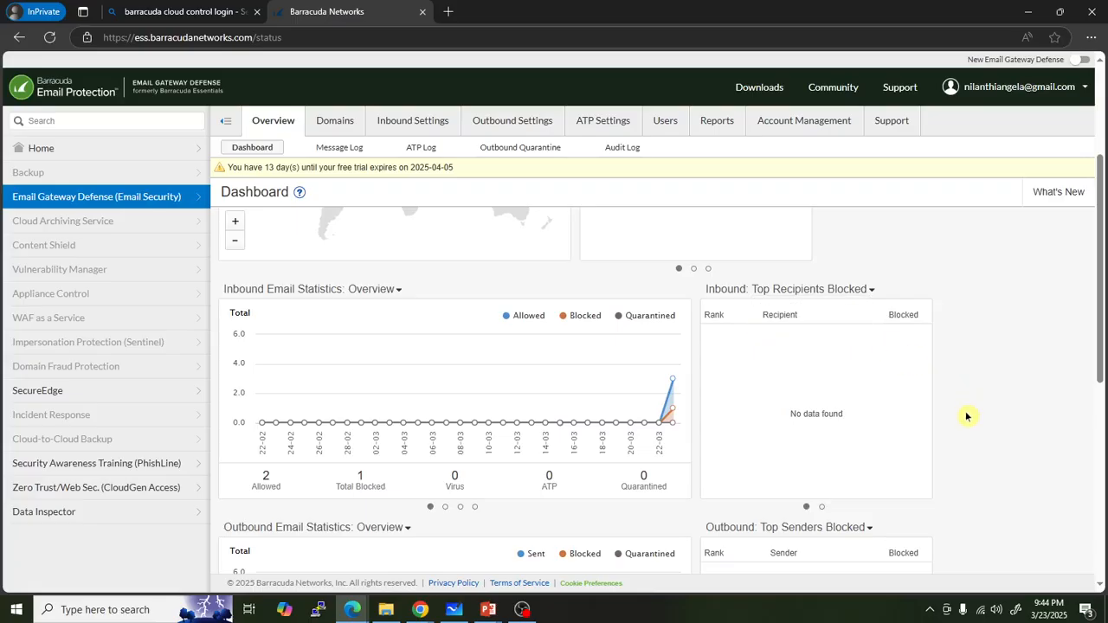
Review the outbound email statistics and detected threats, and highlight the account ID and version at the end of the dashboard.
scroll(966, 416, "down", 3)
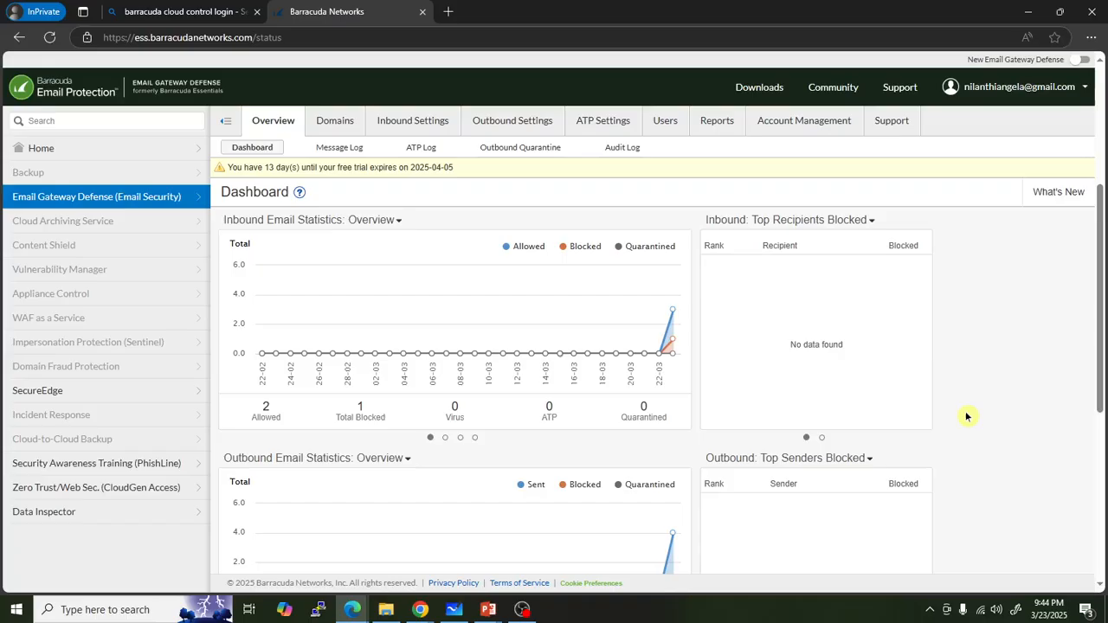
mouse_move(229, 337)
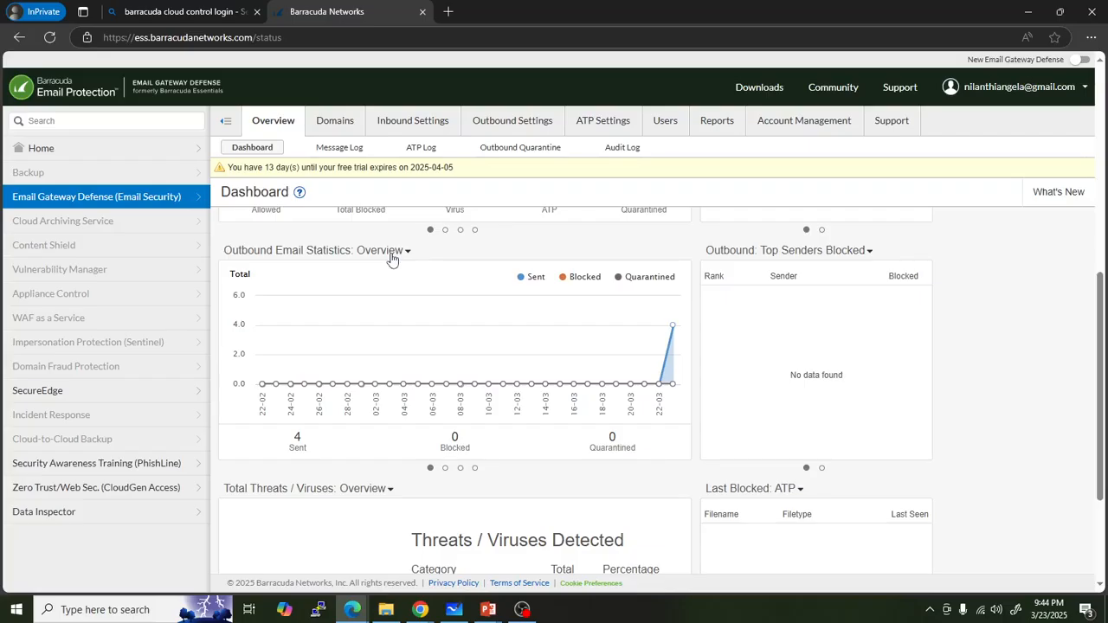
scroll(410, 367, "down", 2)
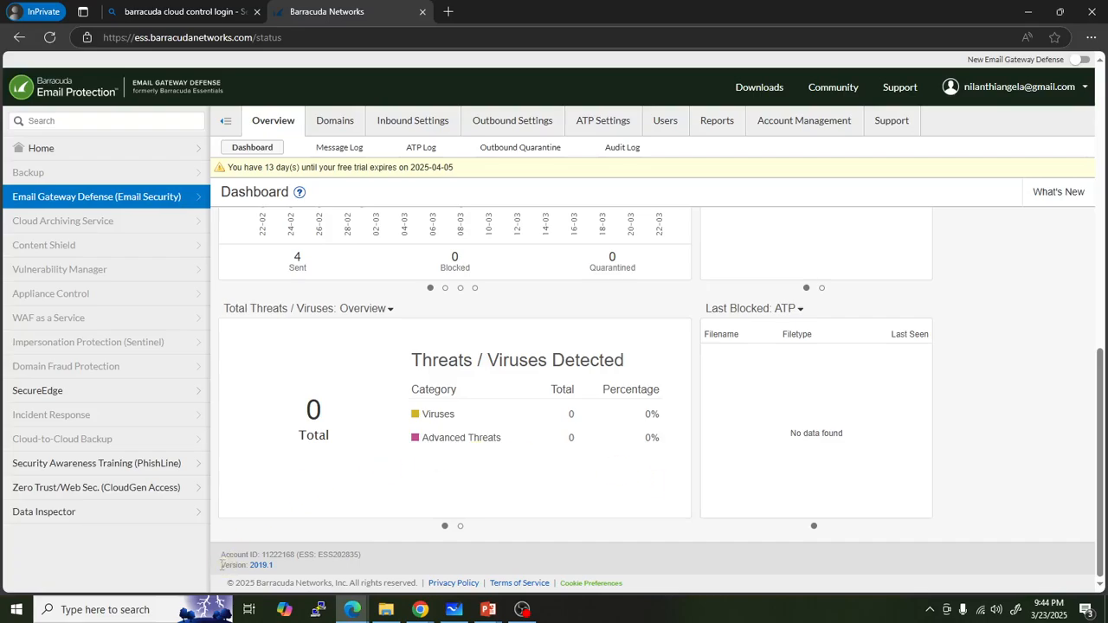
left_click_drag(221, 554, 372, 566)
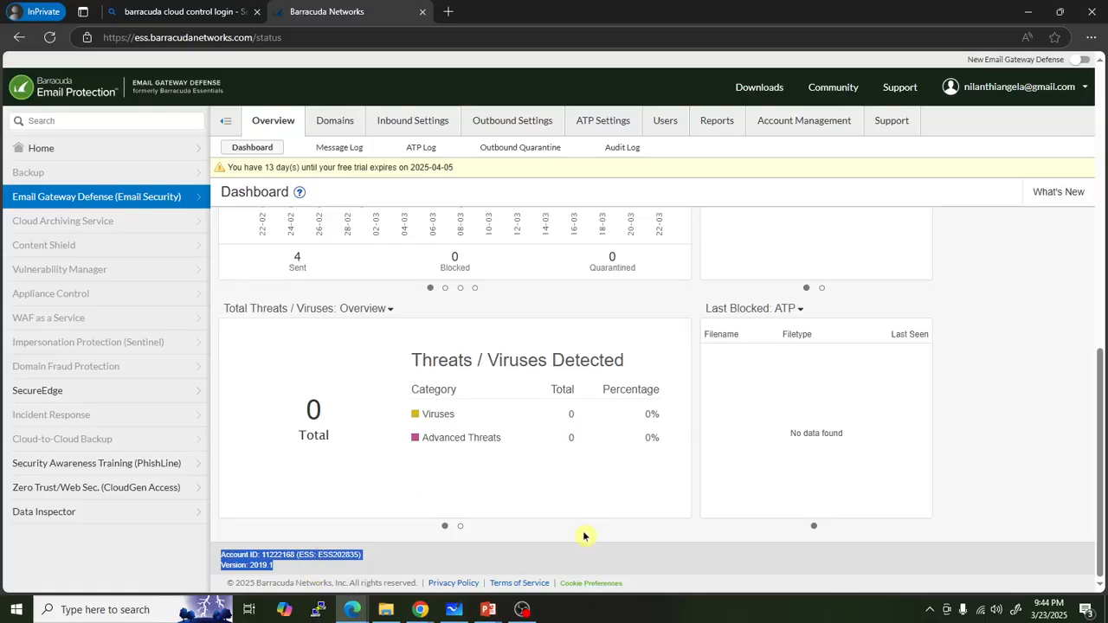
Open the Message Log and examine its direction, message status and time range filter options, keeping Inbound, All and 2 days.
scroll(583, 534, "up", 6)
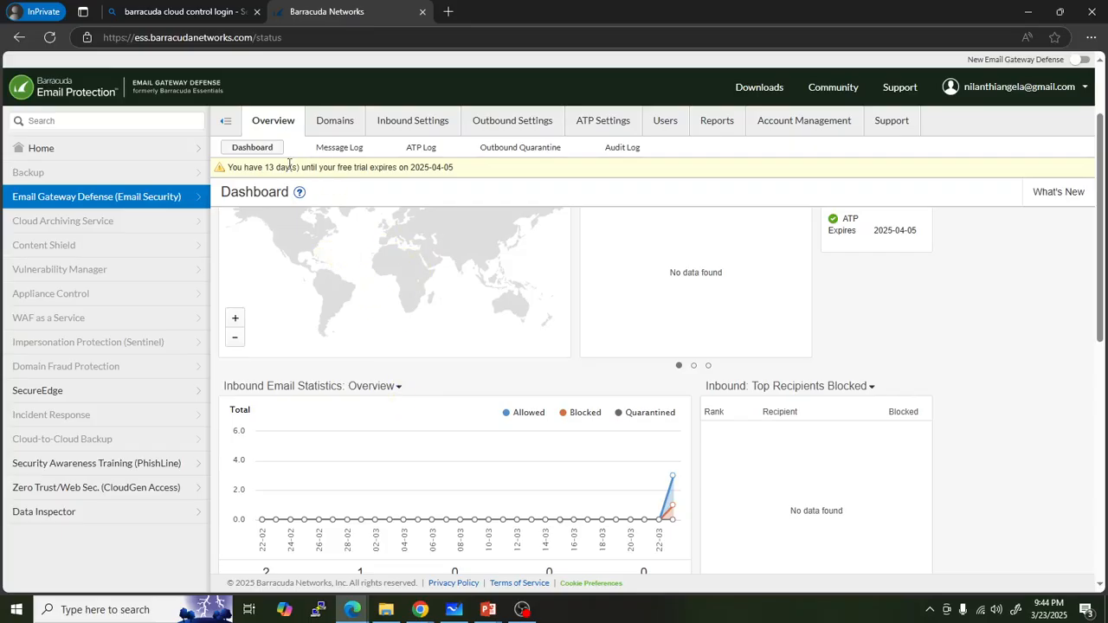
left_click(338, 150)
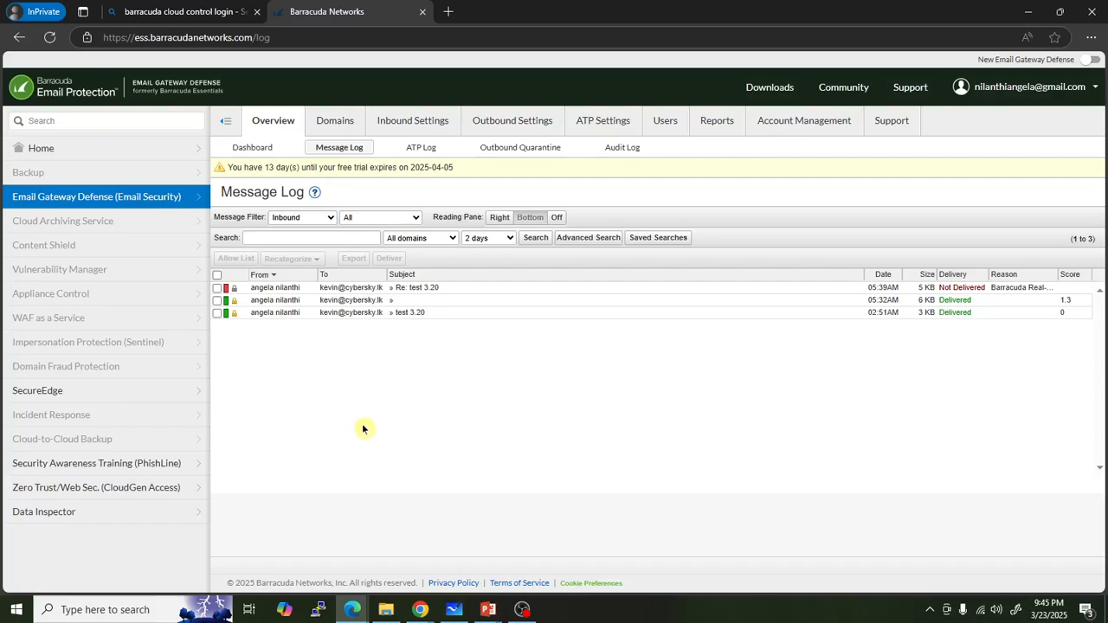
left_click(320, 217)
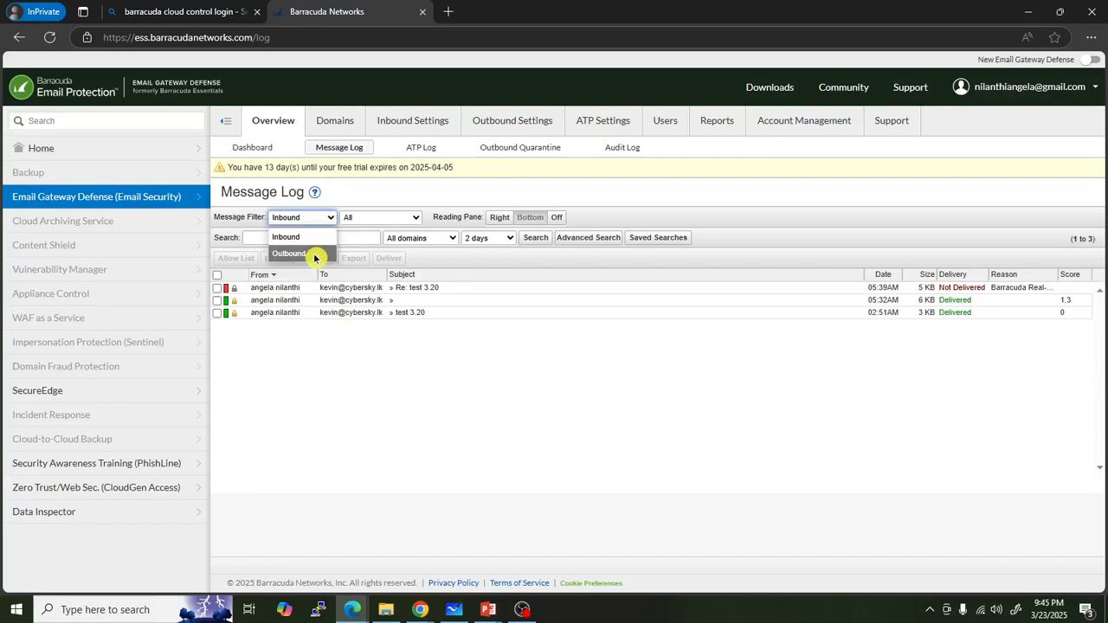
left_click(371, 217)
left_click(371, 217)
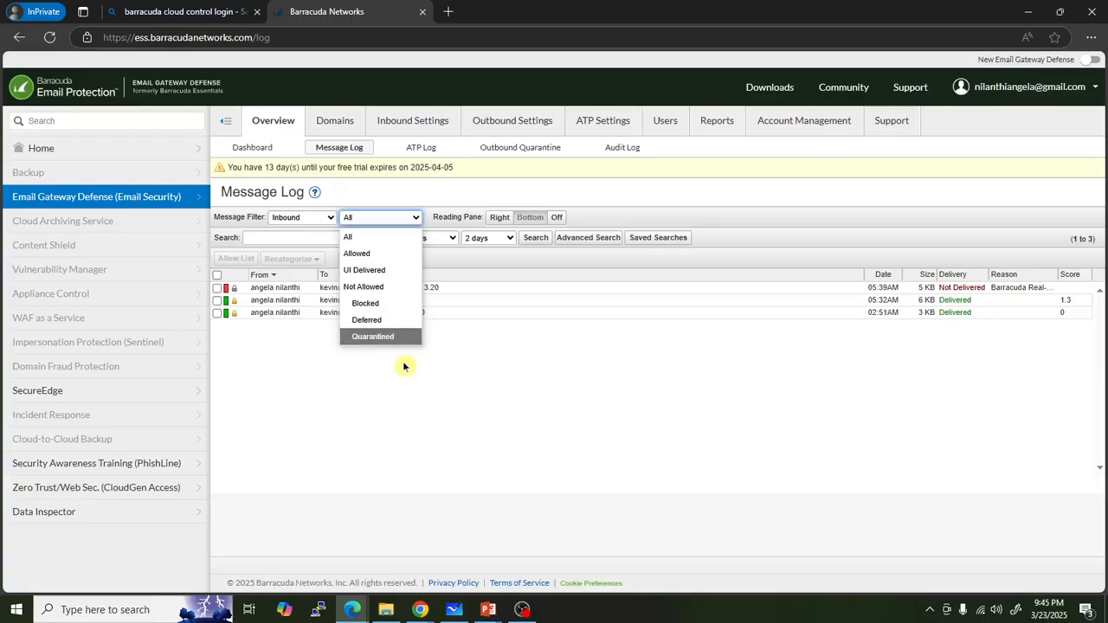
left_click(637, 413)
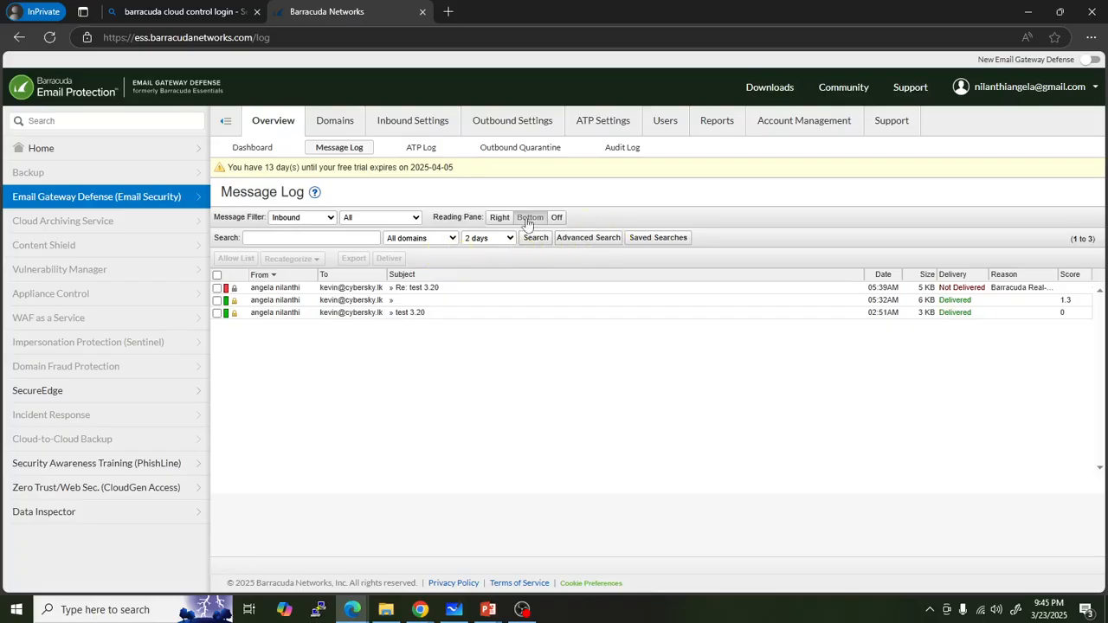
left_click(498, 241)
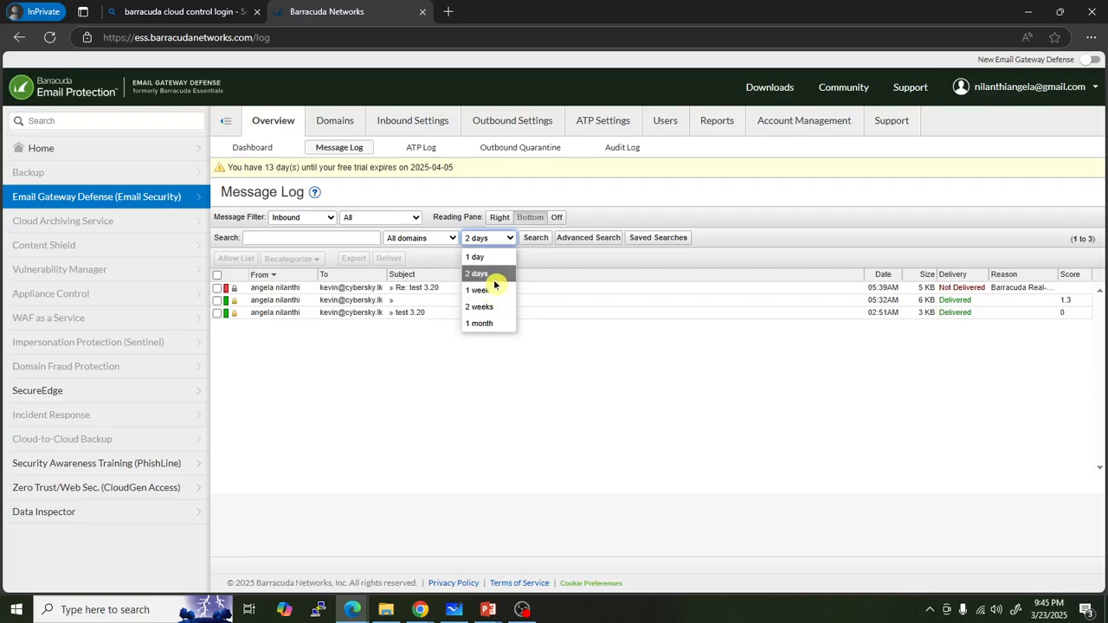
left_click(575, 267)
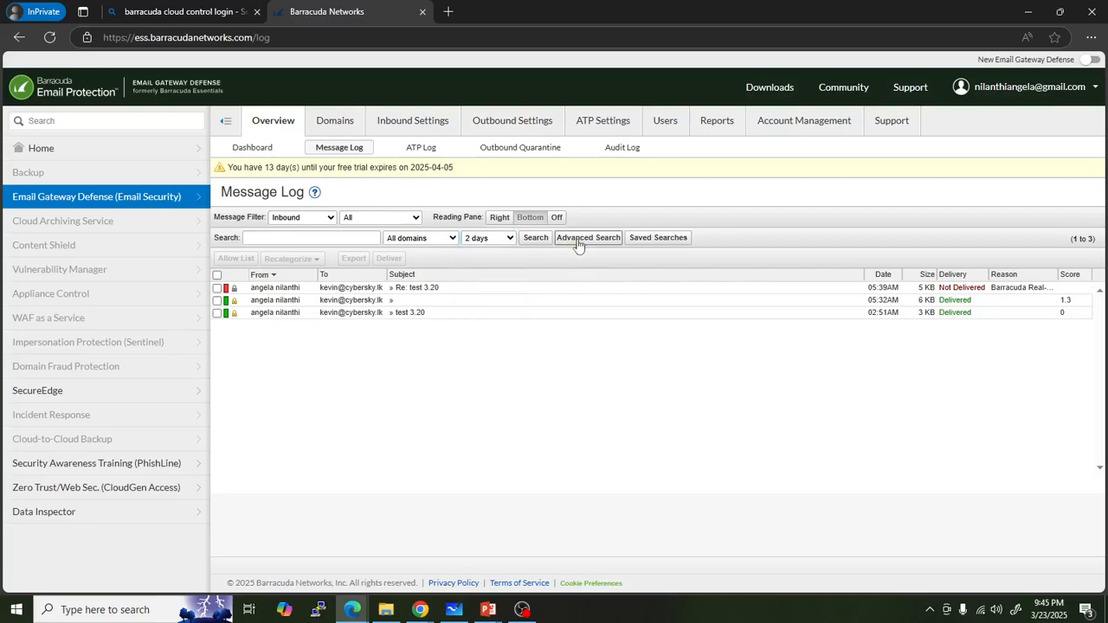
Expand the Message Log's advanced search and examine the choices available for Action and Reason, leaving both unchanged.
left_click(592, 239)
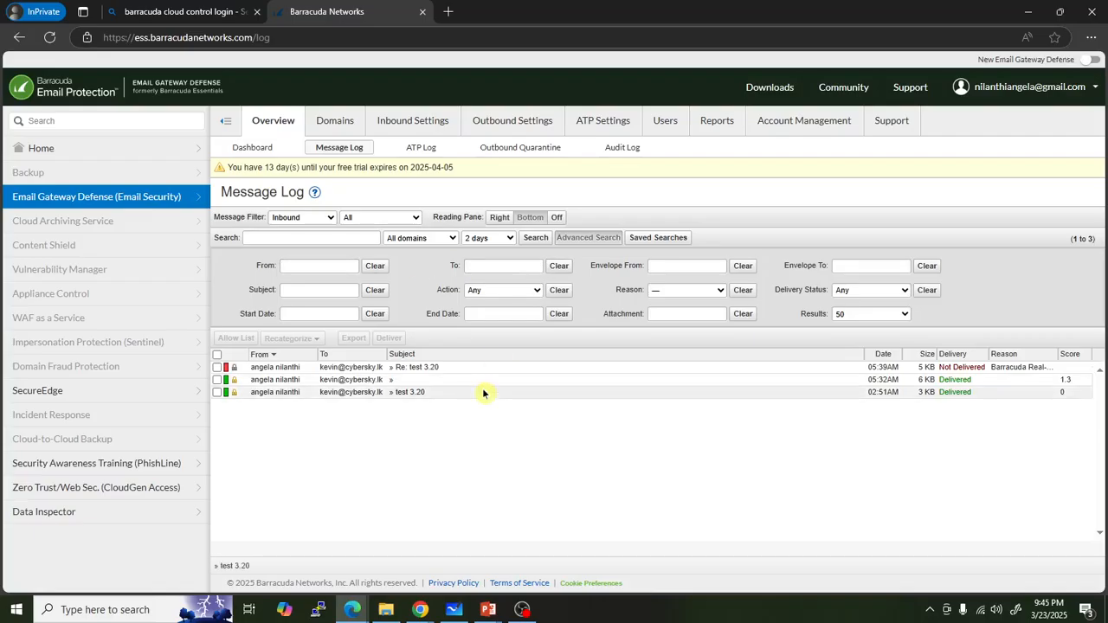
left_click(524, 294)
left_click(521, 299)
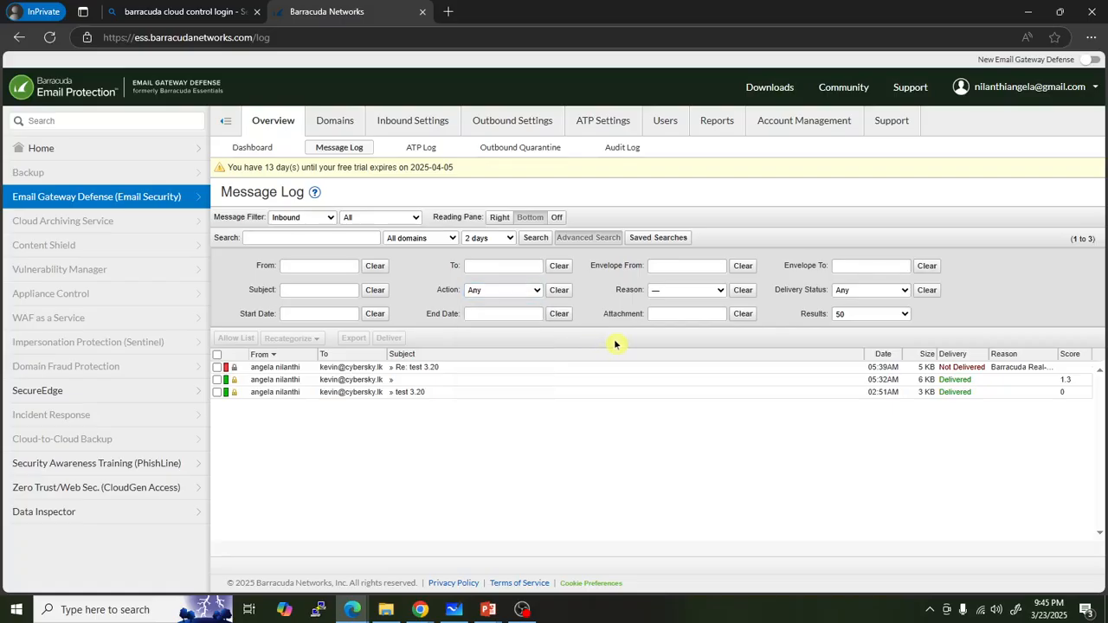
left_click(705, 292)
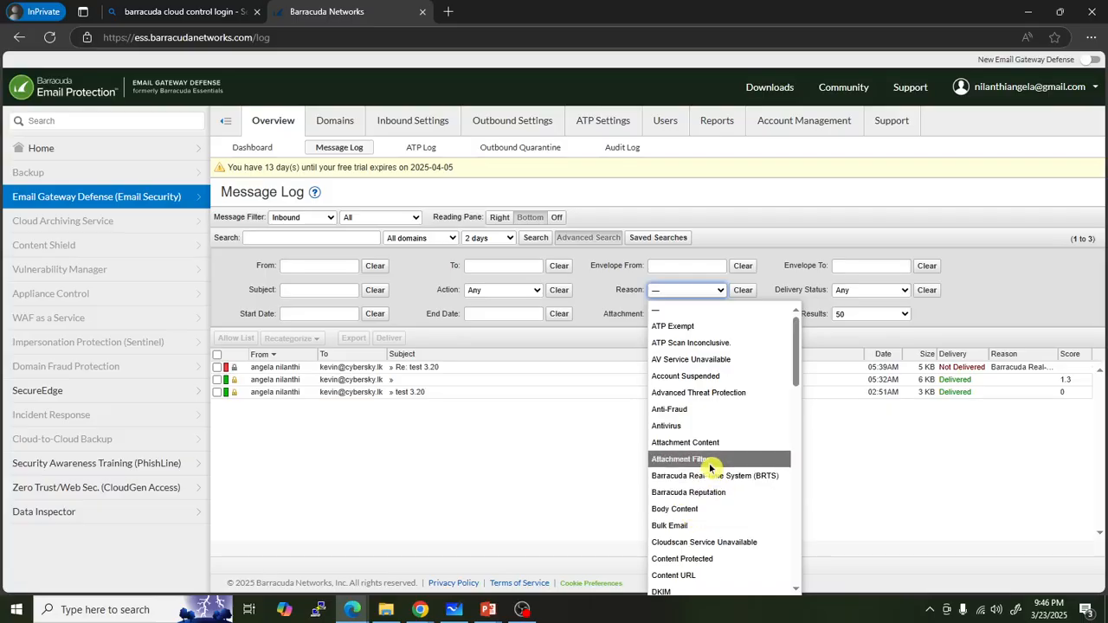
left_click(885, 531)
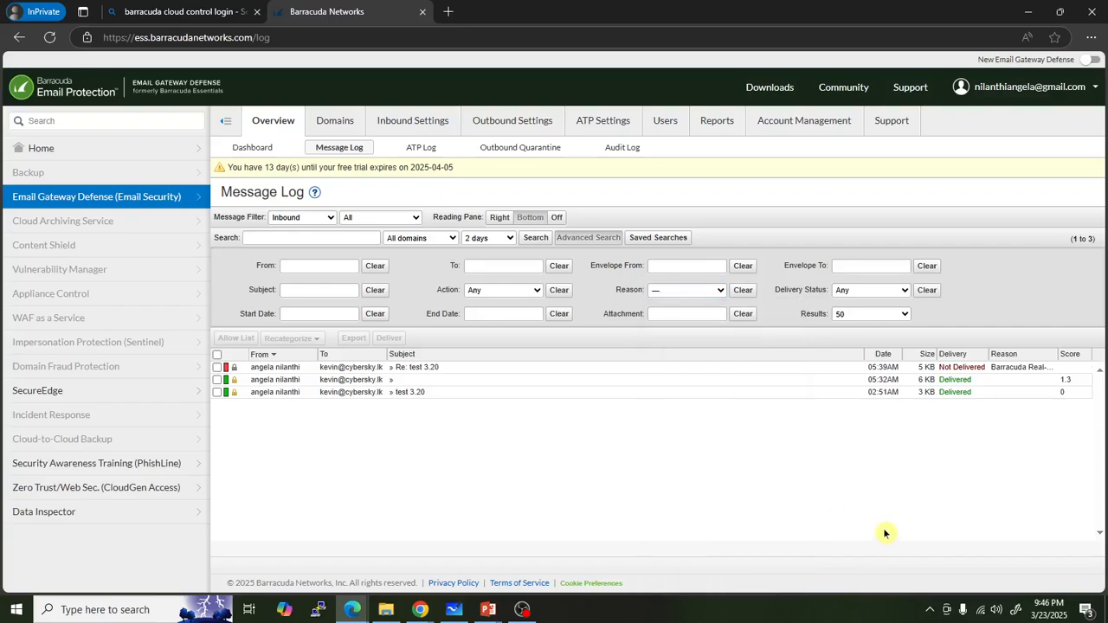
left_click(717, 292)
left_click(717, 293)
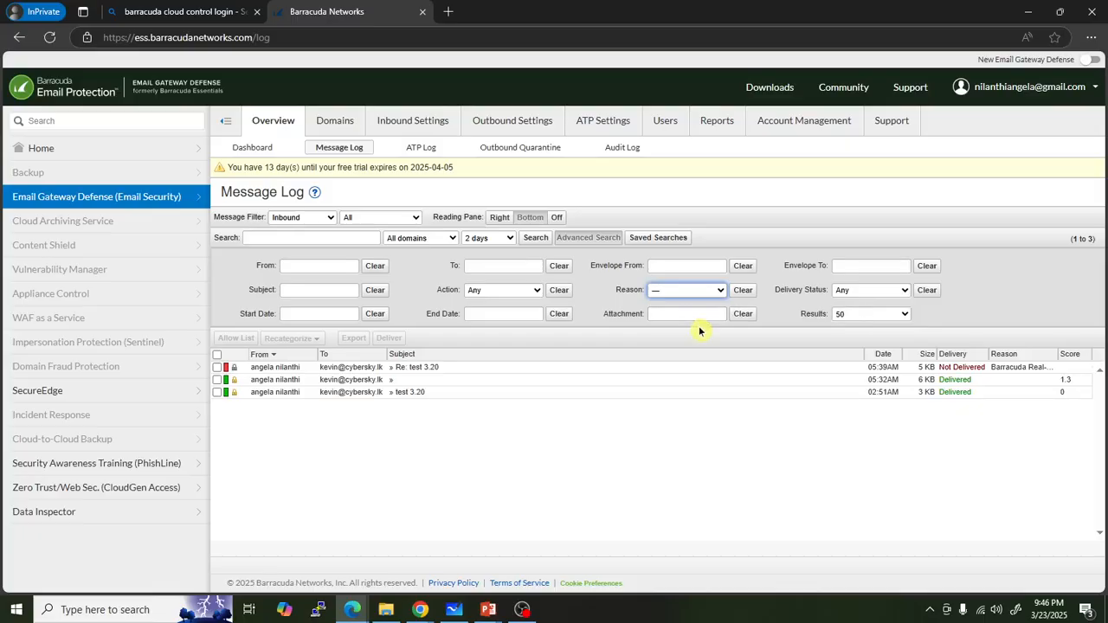
Check the Delivery Status search options, and widen the Reason column to read the undelivered message's reason before narrowing it again.
left_click(852, 303)
left_click(853, 293)
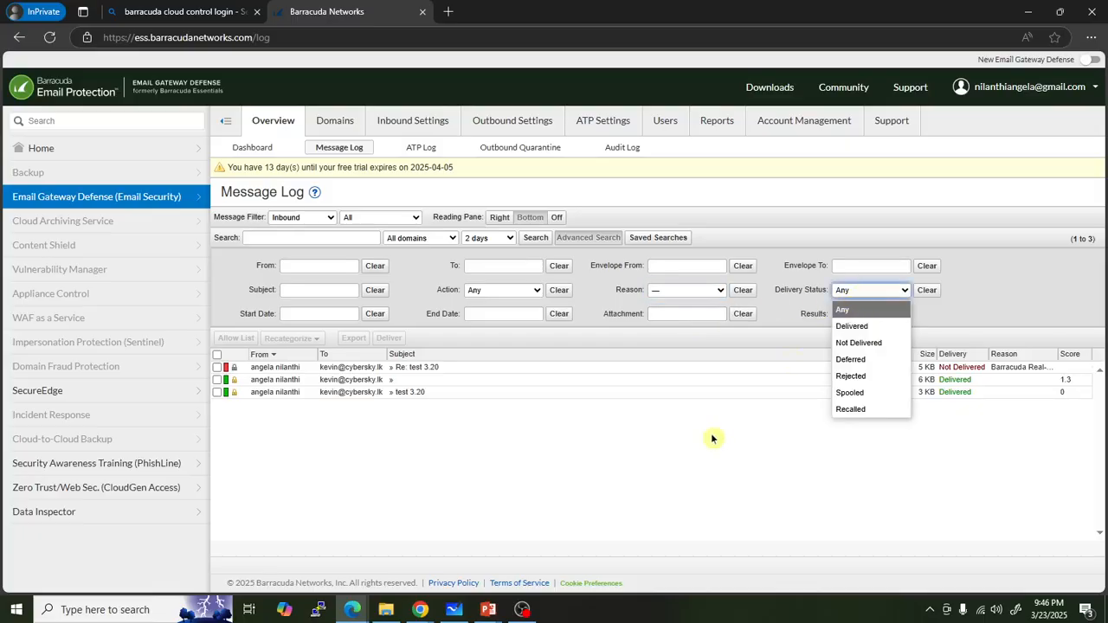
left_click(673, 487)
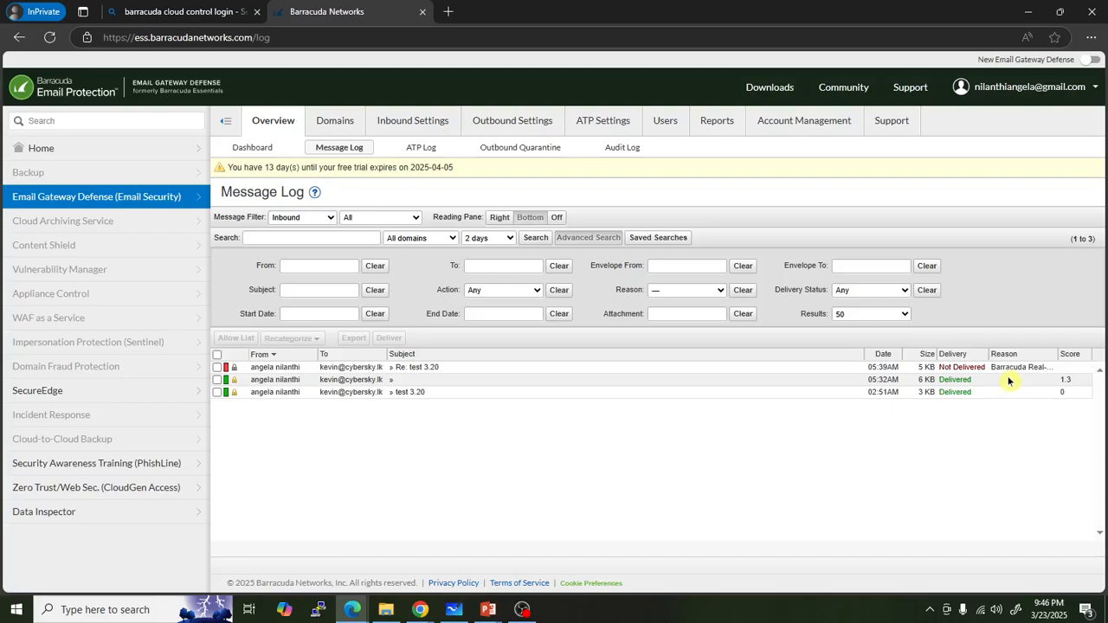
left_click_drag(1058, 355, 1107, 362)
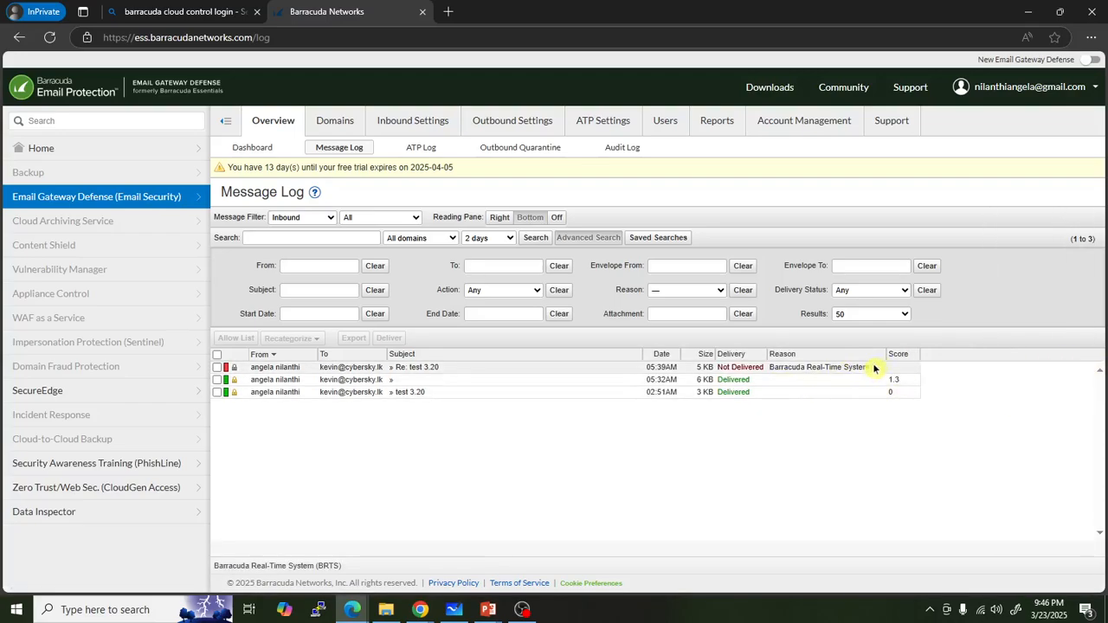
left_click_drag(887, 356, 835, 362)
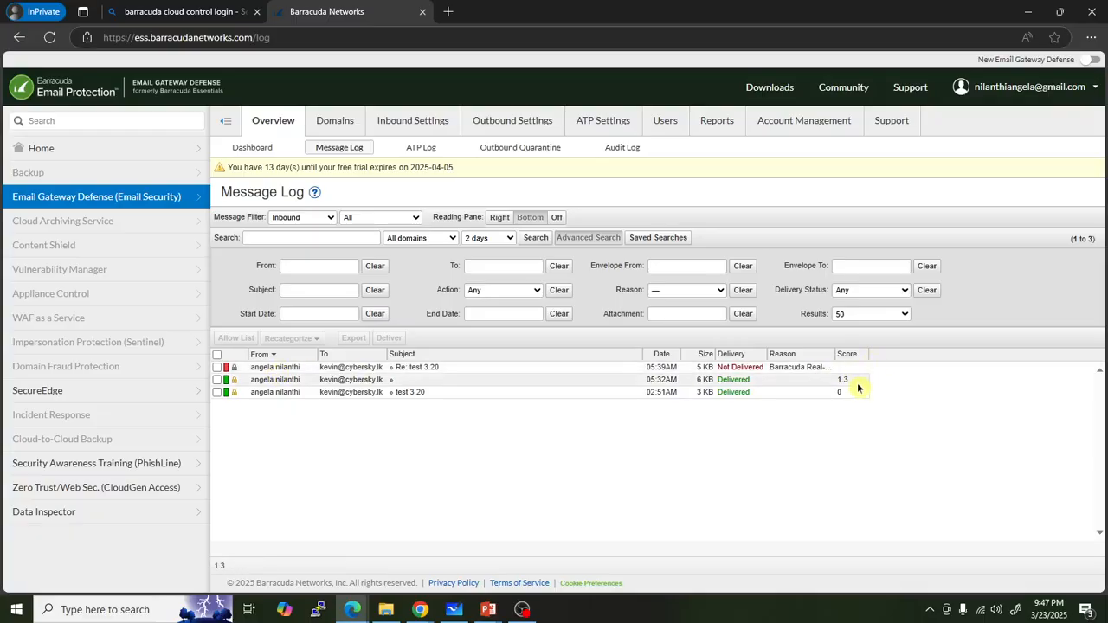
View the ATP Log, and open the Anti-Spam/Antivirus page of the inbound settings.
left_click(421, 148)
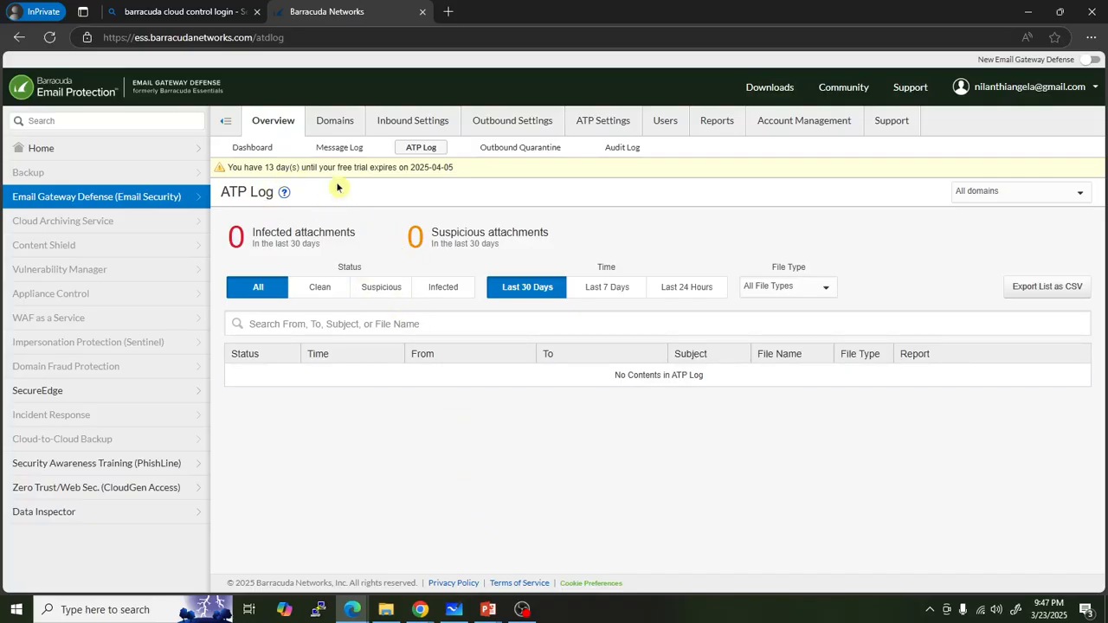
mouse_move(398, 124)
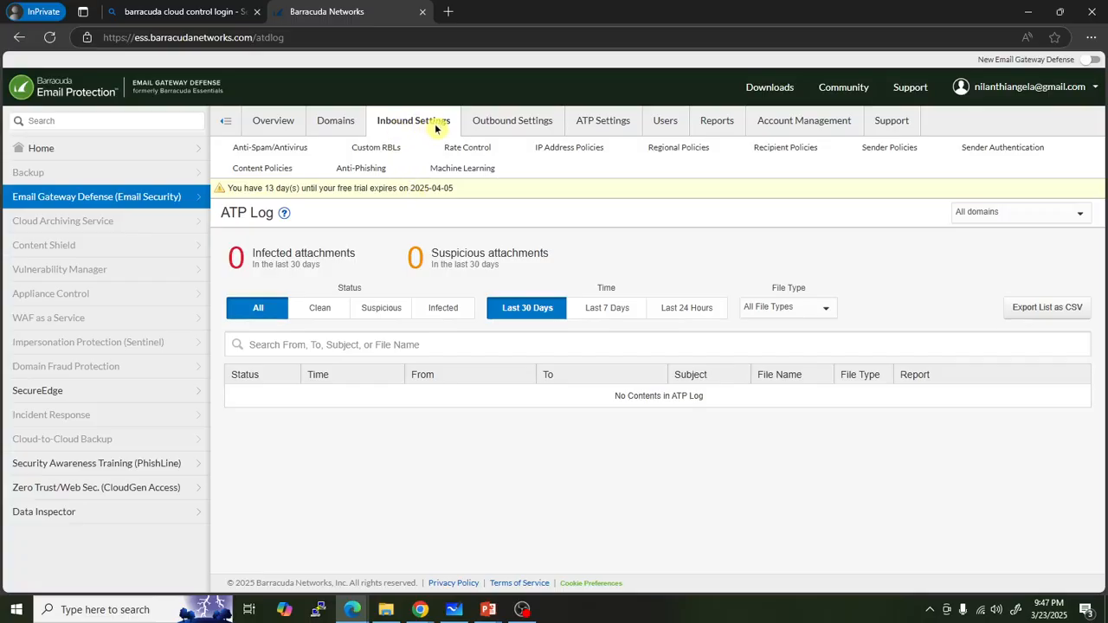
left_click(289, 151)
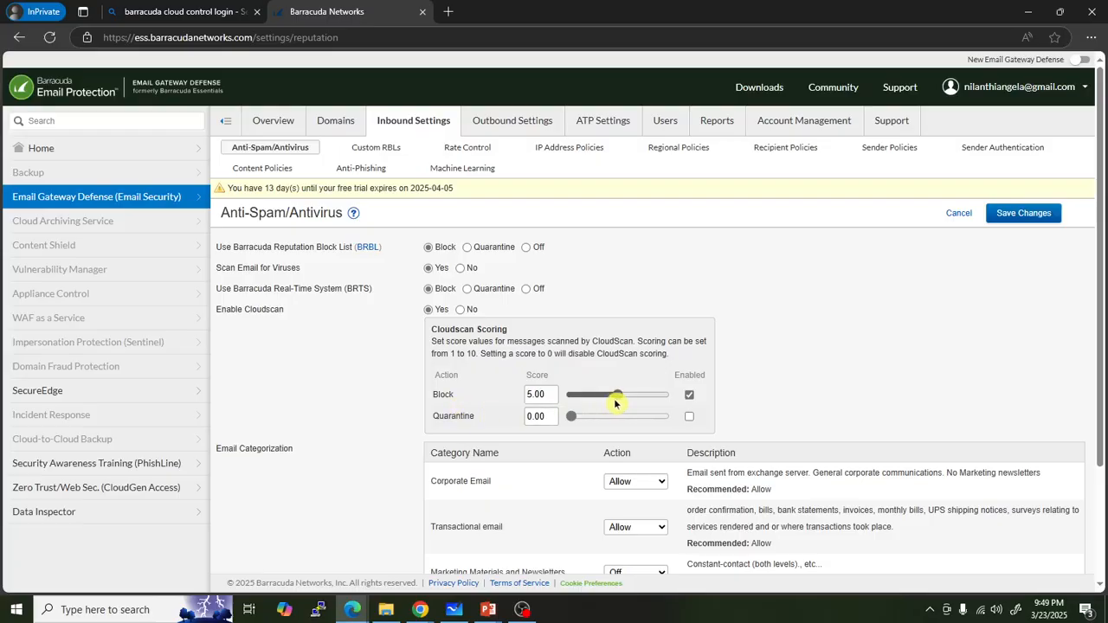
Try different Cloudscan Block scores, return Block to 5.00, and set the Quarantine score to 4.00.
mouse_move(617, 399)
left_mouse_down()
mouse_move(597, 397)
mouse_move(608, 397)
left_mouse_up()
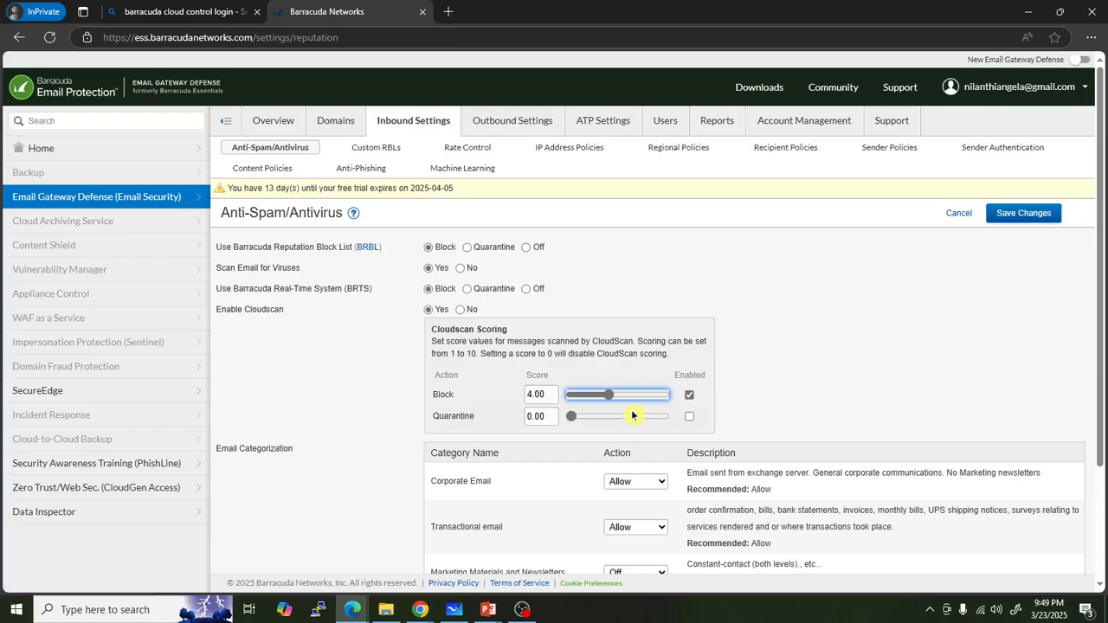
left_click_drag(612, 401, 599, 394)
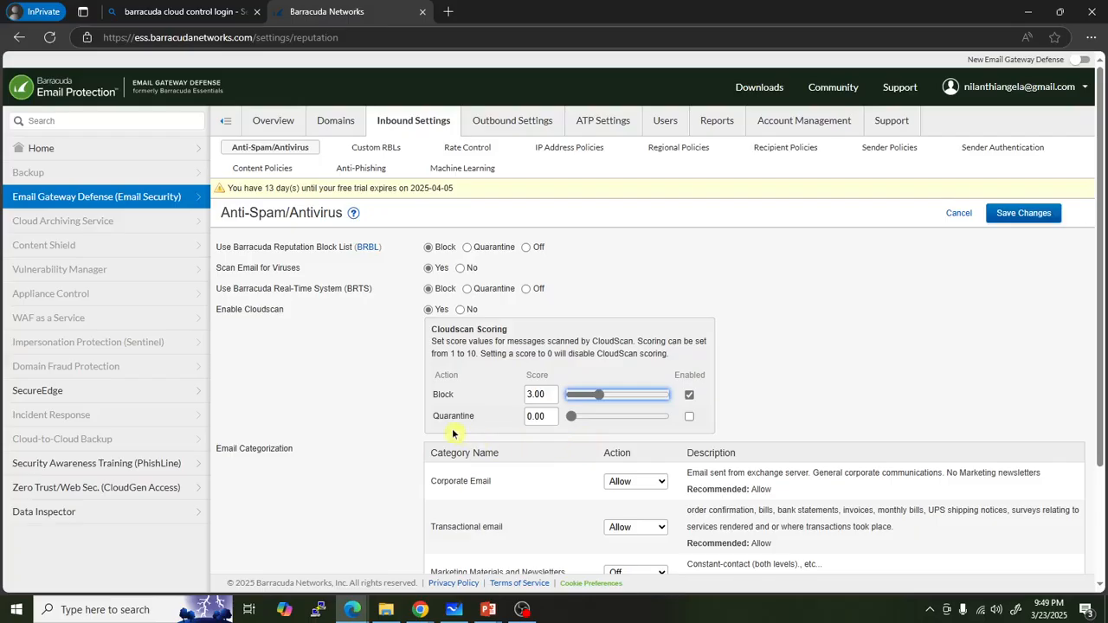
left_click_drag(600, 395, 617, 395)
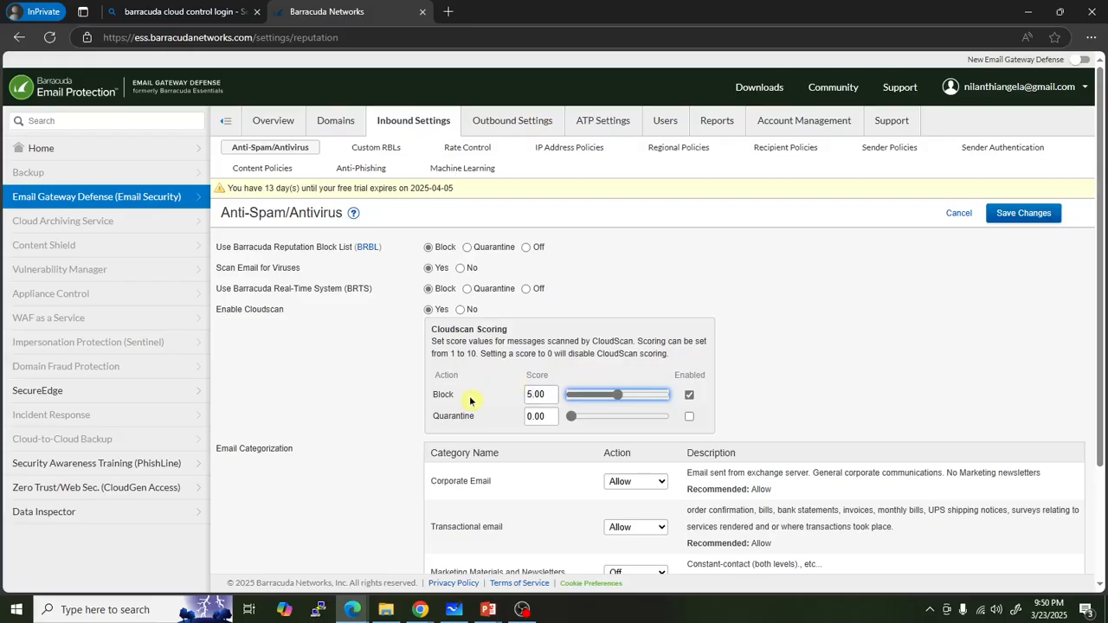
left_click(598, 421)
left_click(607, 419)
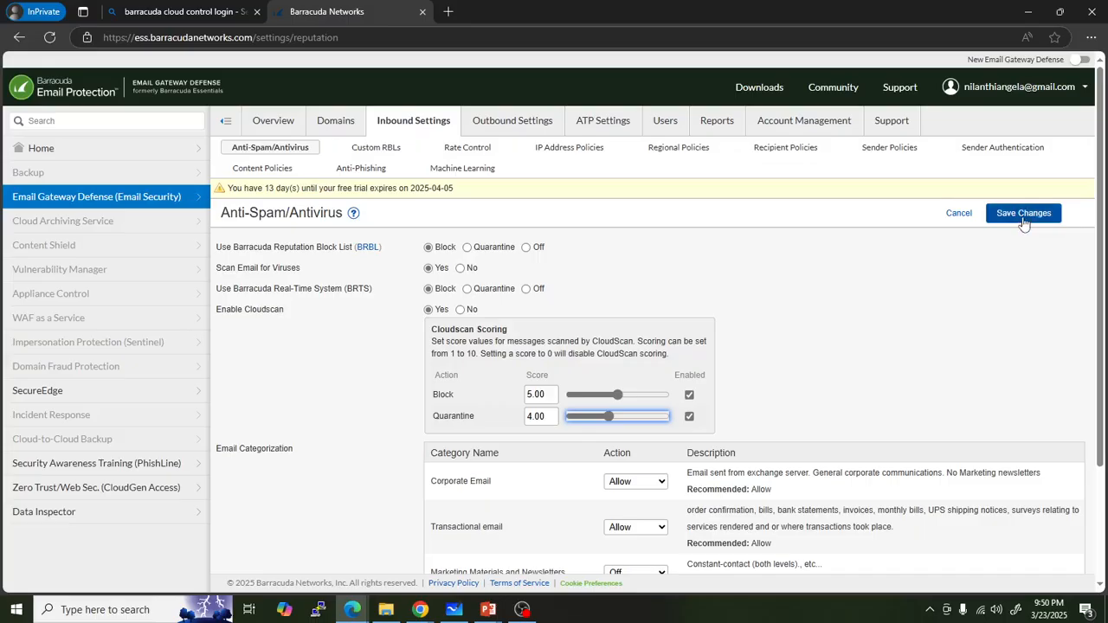
Review the Email Categorization actions and Bulk Email Detection, checking the Social Media action options while keeping Allow.
scroll(391, 369, "down", 1)
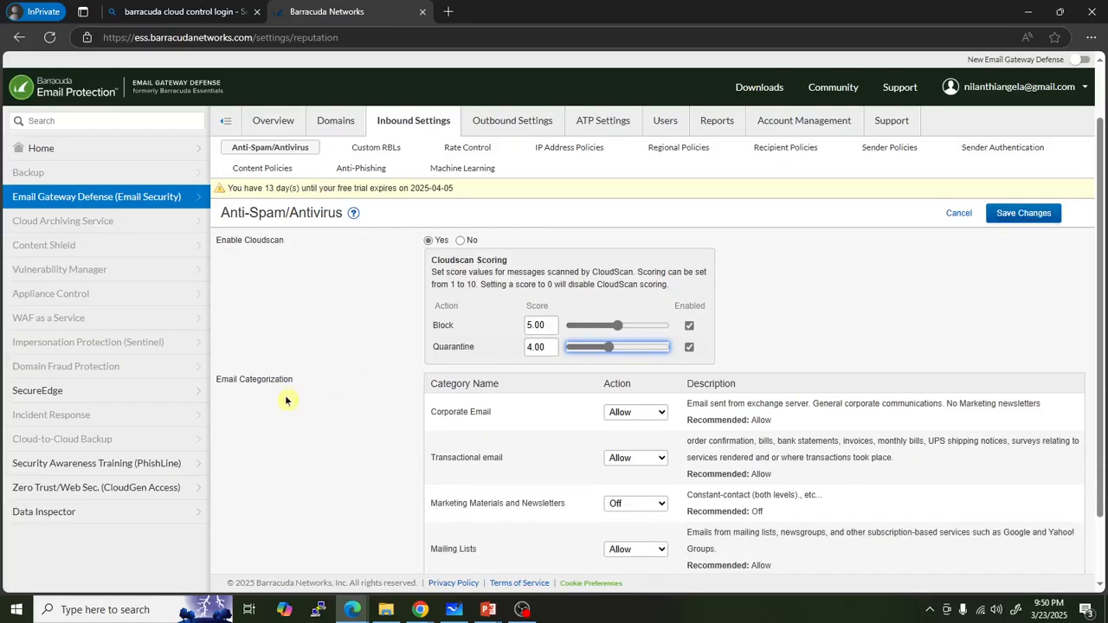
scroll(286, 438, "down", 1)
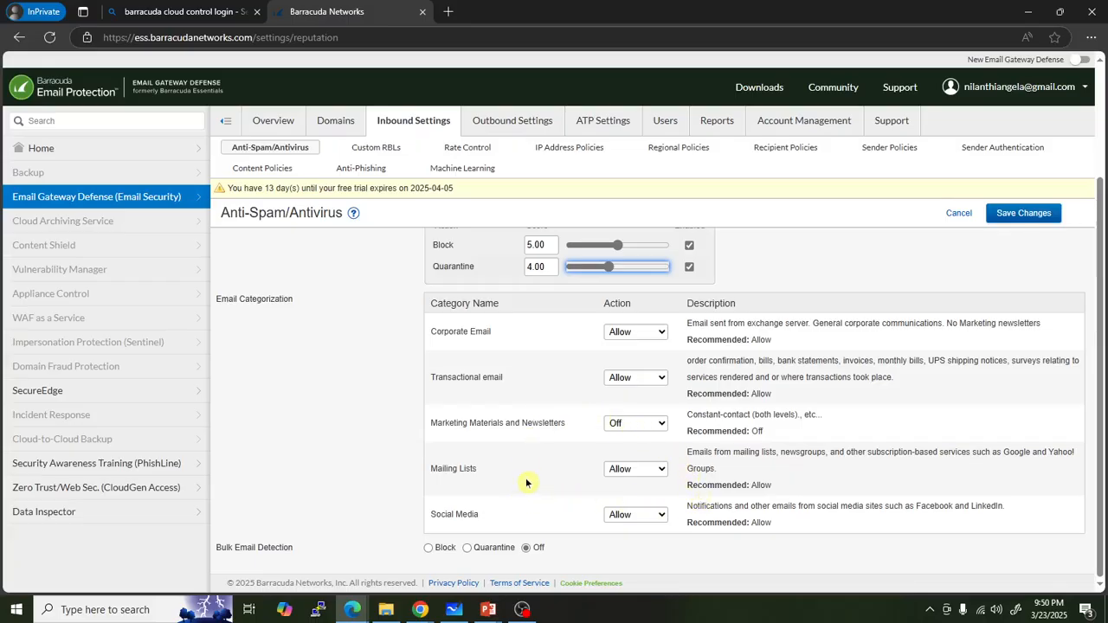
left_click(655, 514)
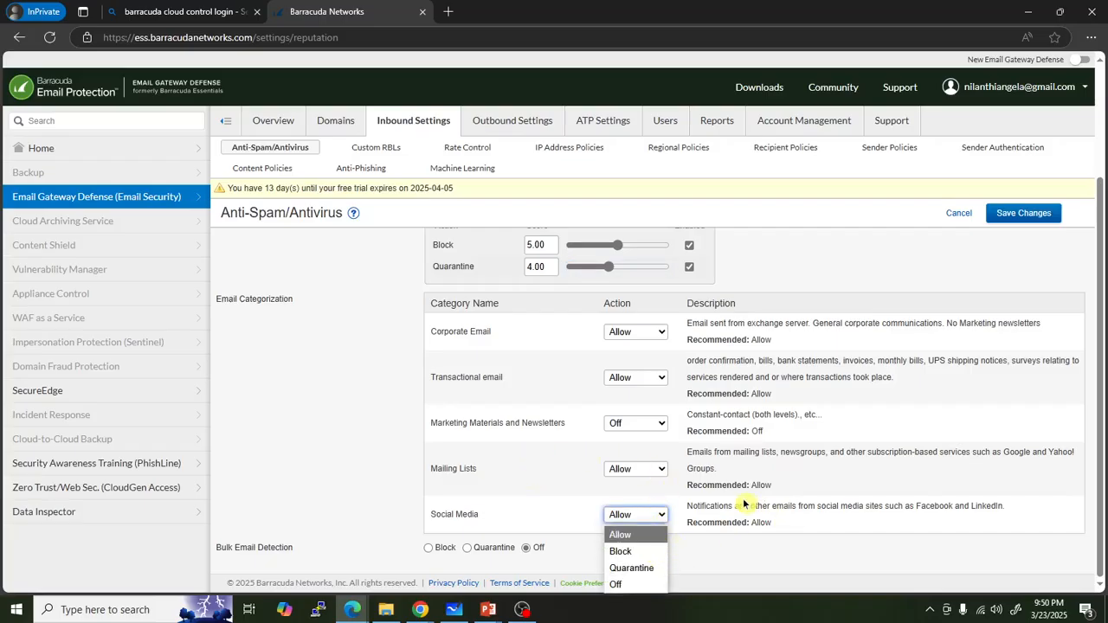
left_click(783, 519)
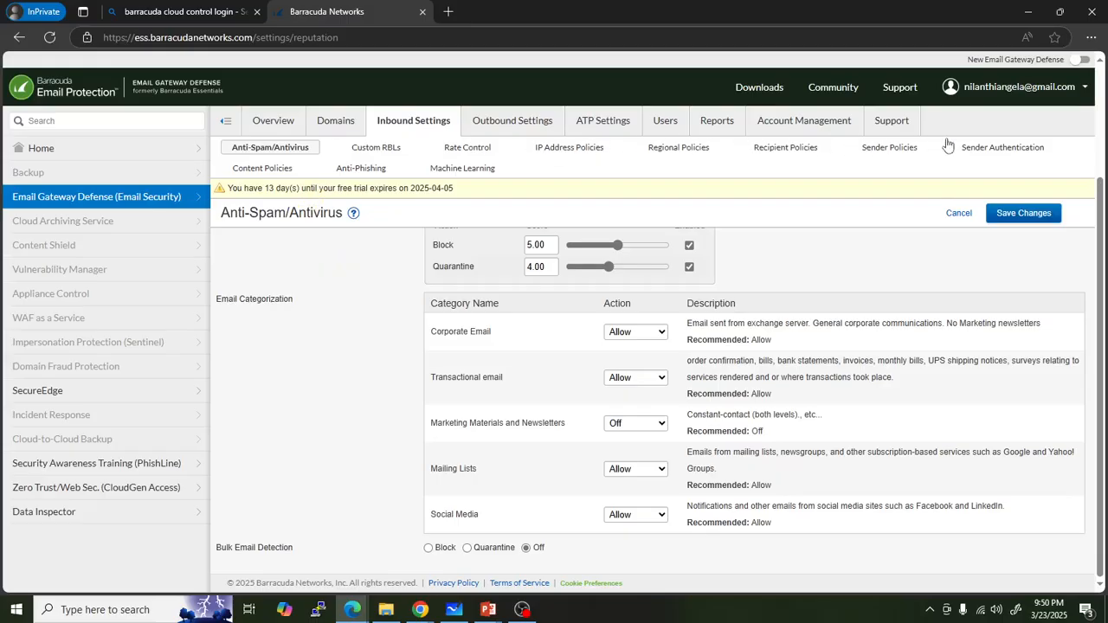
Leave Anti-Spam/Antivirus without saving, and review the Rate Control and IP Address Policies pages, including the IP blocking policy options.
left_click(476, 149)
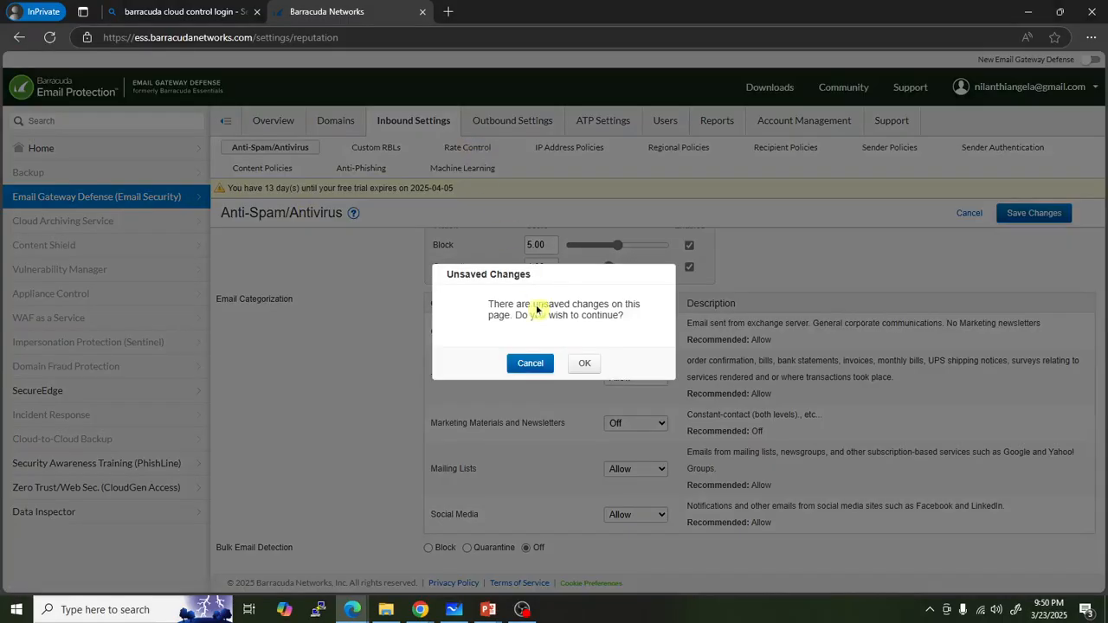
left_click(584, 364)
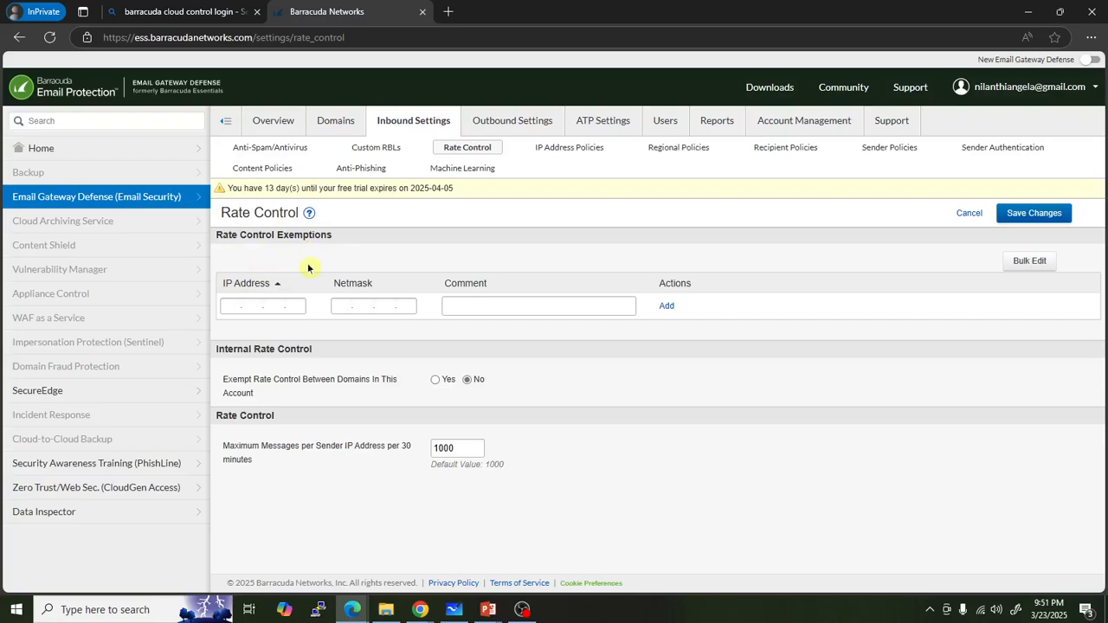
left_click(585, 150)
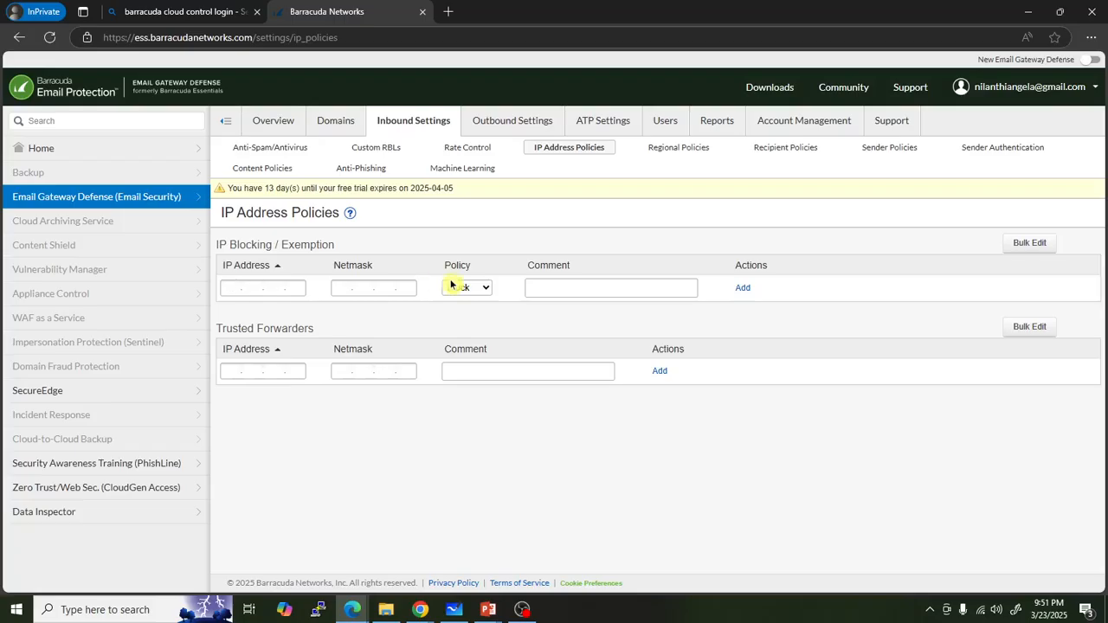
left_click(482, 289)
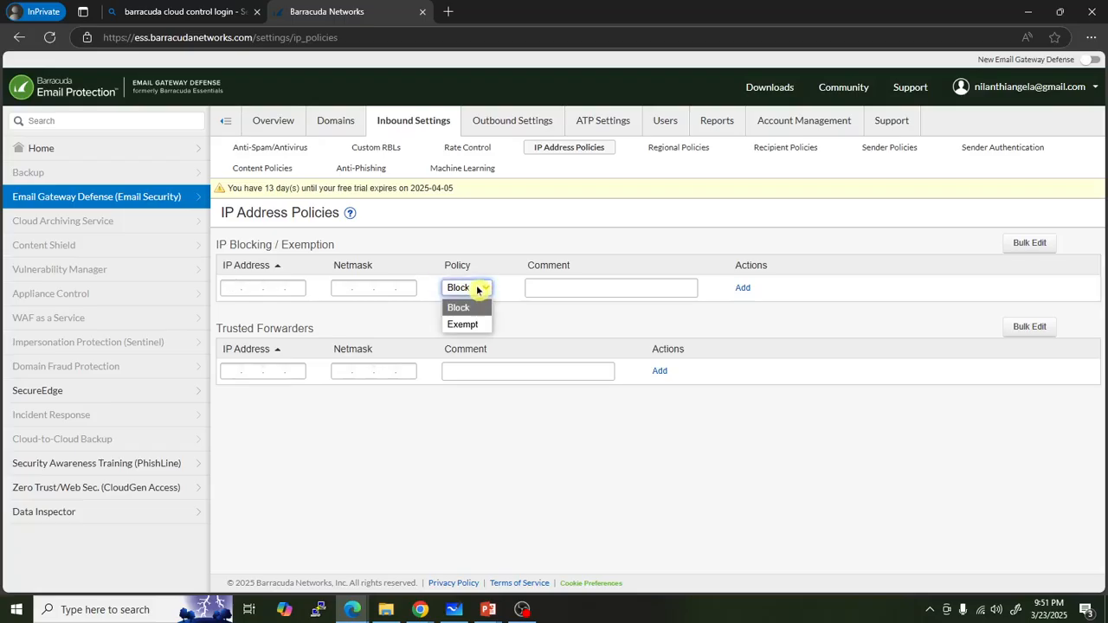
Open Regional Policies and review the GeoIP and language policies, checking the selectable languages while keeping Arabic.
left_click(690, 148)
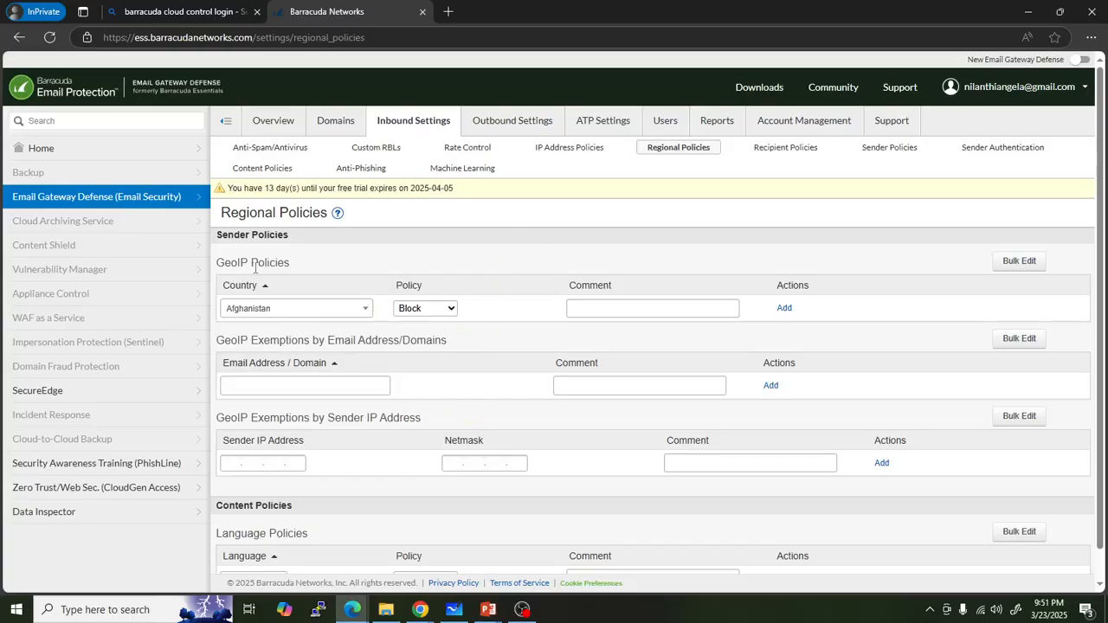
scroll(354, 502, "down", 1)
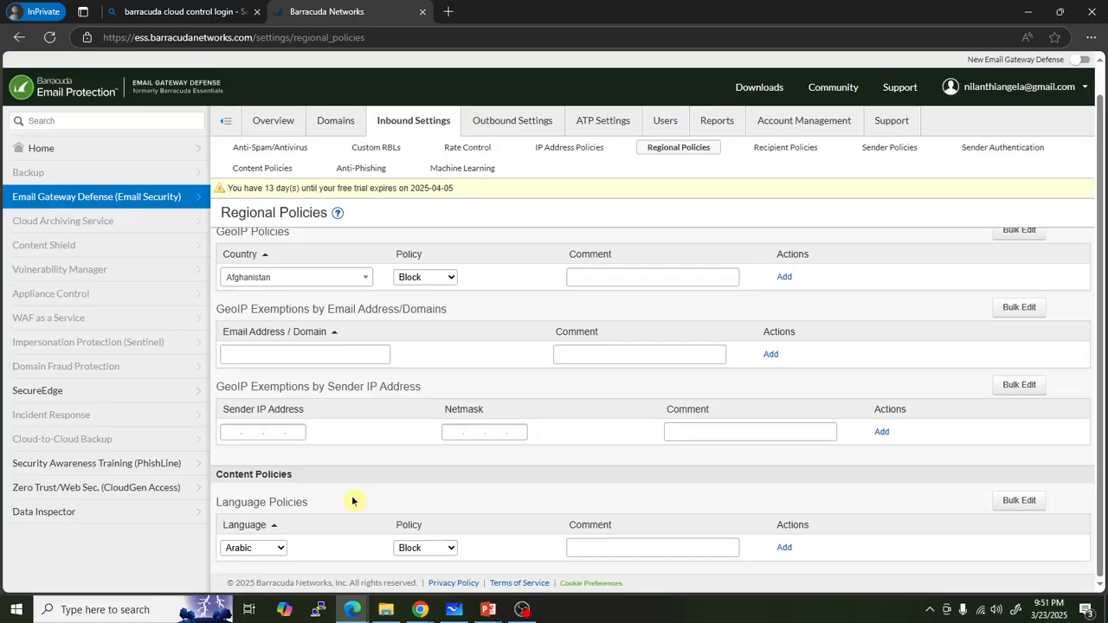
left_click(281, 548)
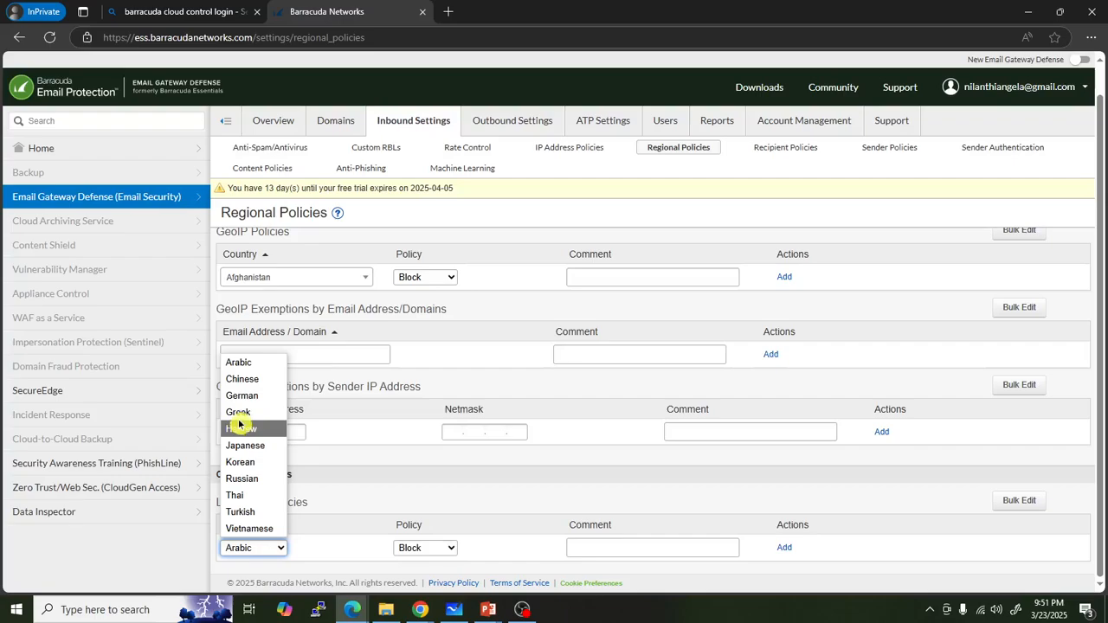
left_click(348, 479)
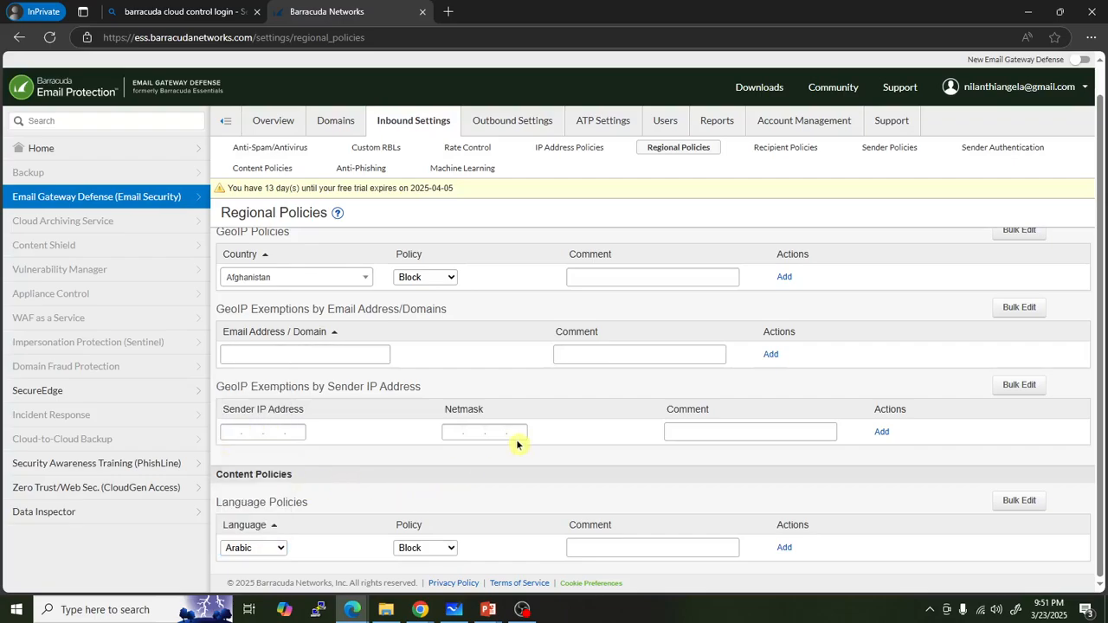
Open Recipient Policies and review the default policy options for all users, keeping Scan.
scroll(514, 442, "up", 1)
left_click(798, 150)
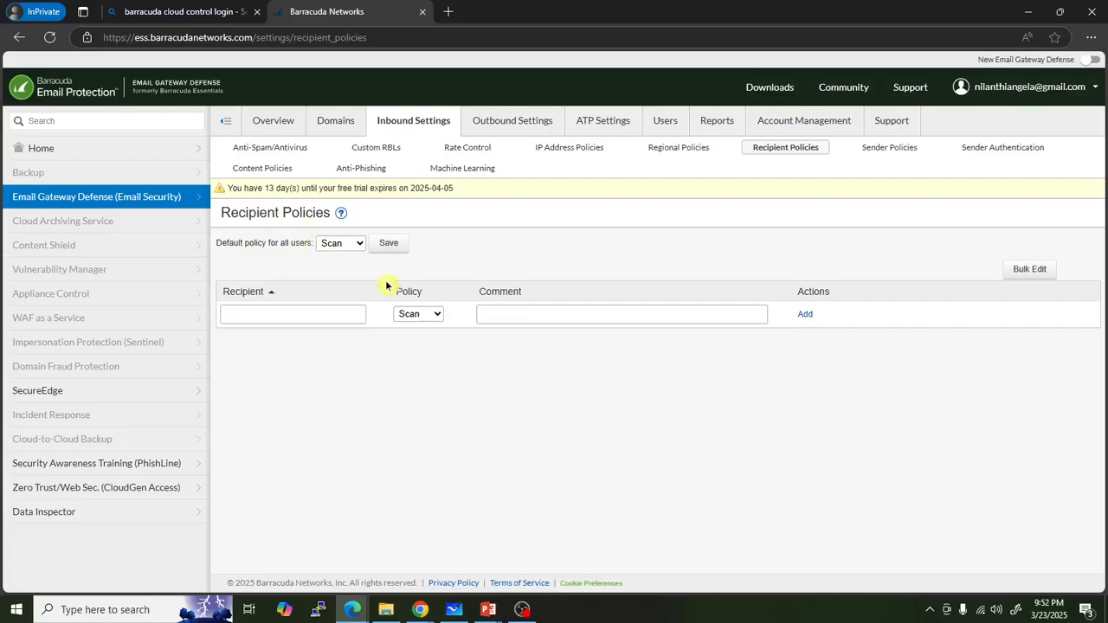
left_click(352, 247)
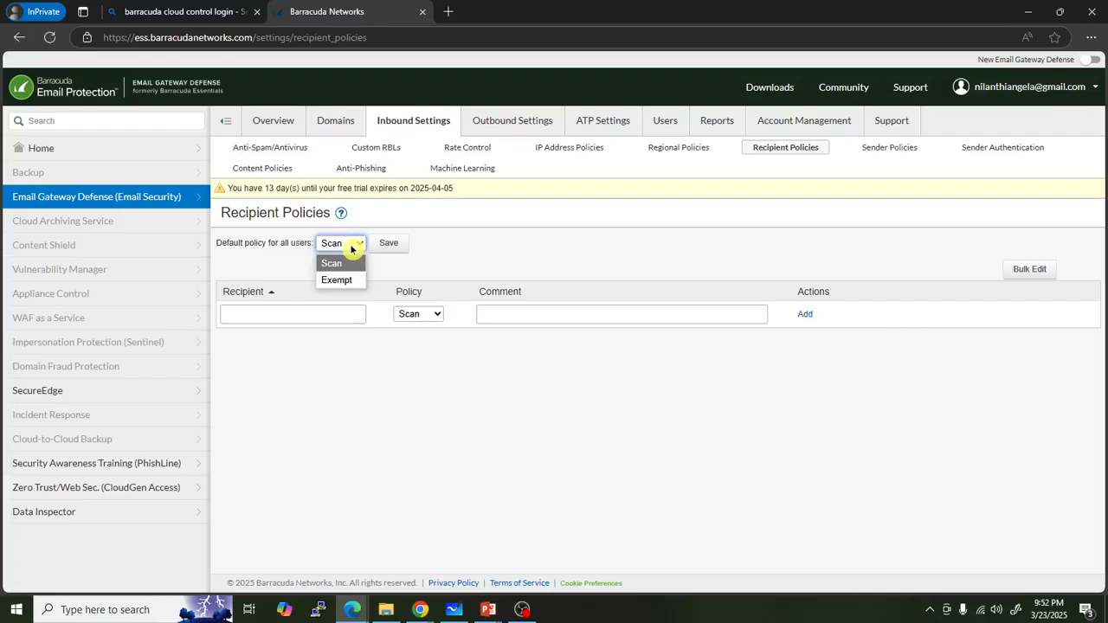
left_click(417, 260)
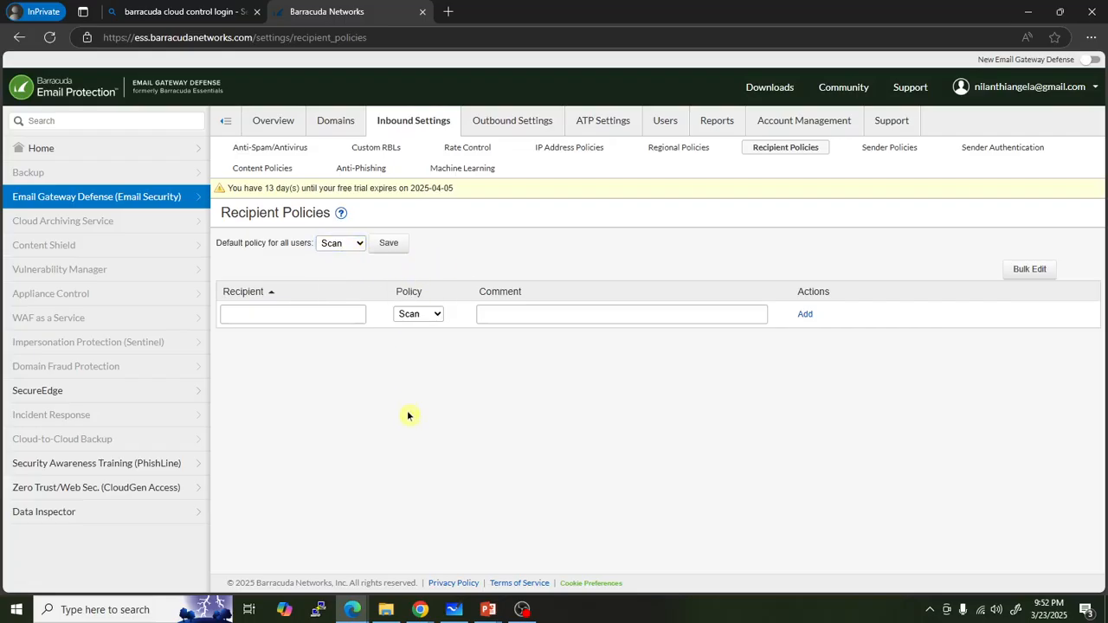
Open Sender Policies and check the available sender policy actions, keeping Block.
left_click(884, 152)
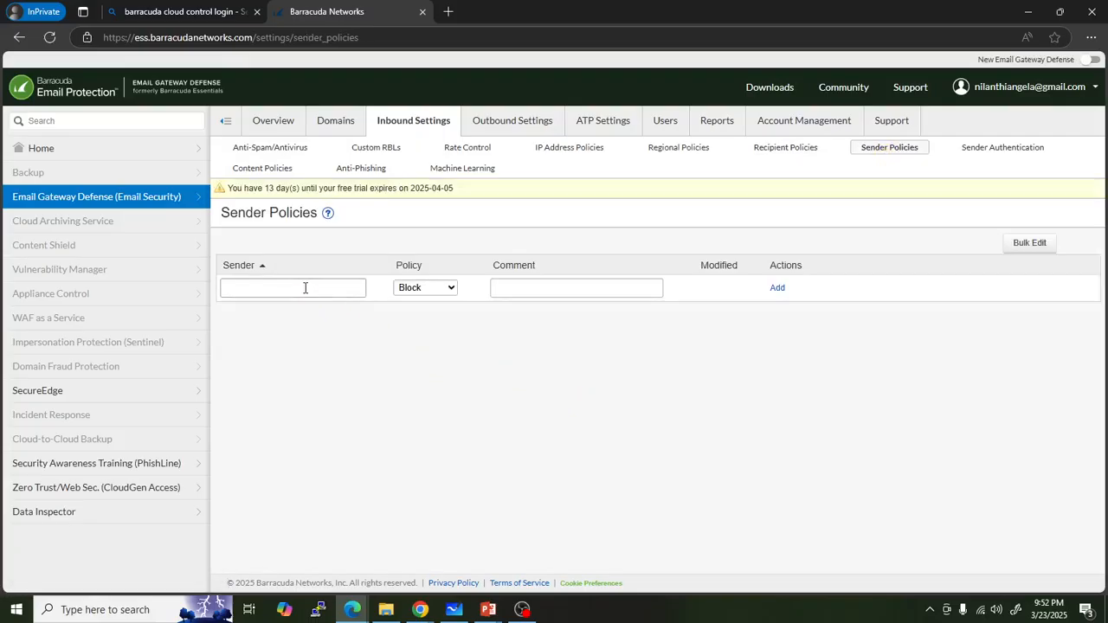
left_click(405, 289)
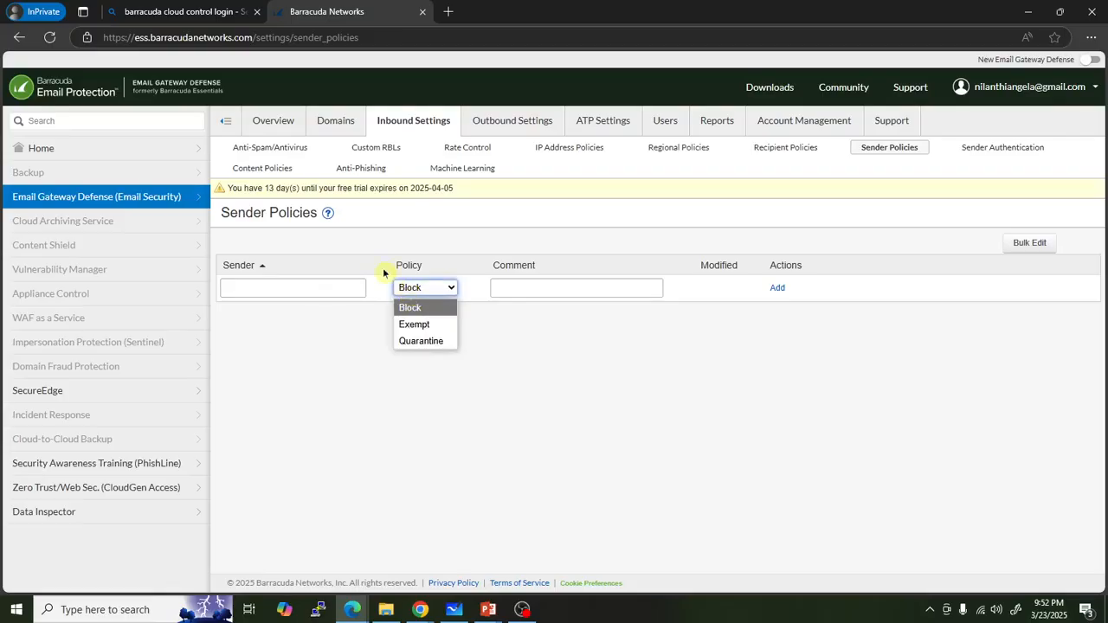
left_click(831, 310)
Open Sender Authentication and review the DMARC, DKIM and SPF settings, including the exemptions and the action for missing SPF records.
left_click(986, 151)
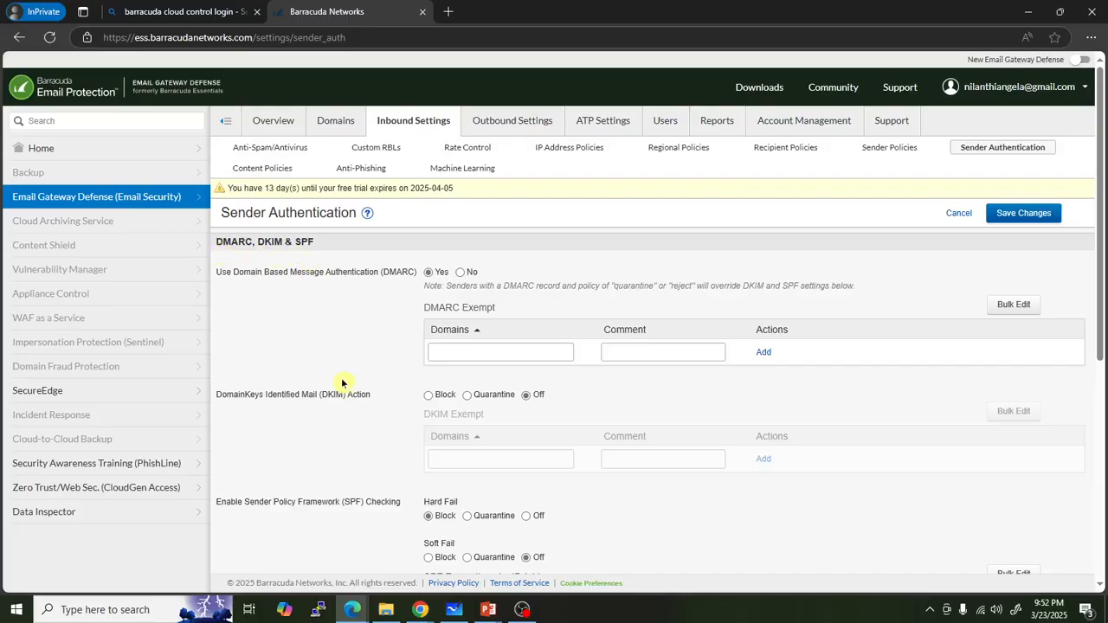
scroll(339, 389, "down", 2)
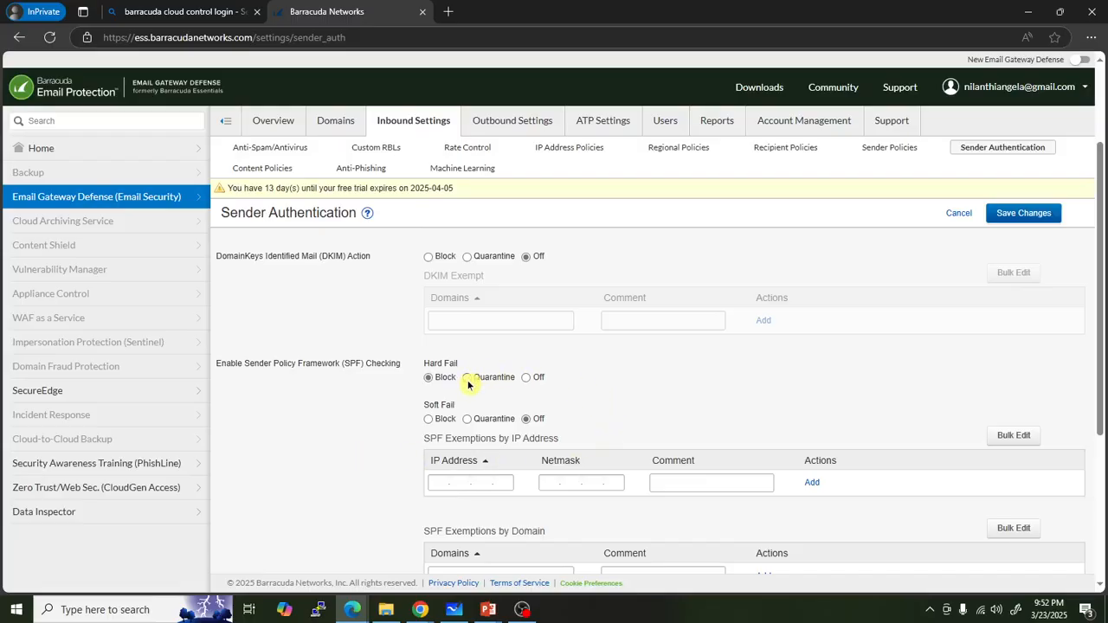
scroll(647, 387, "down", 1)
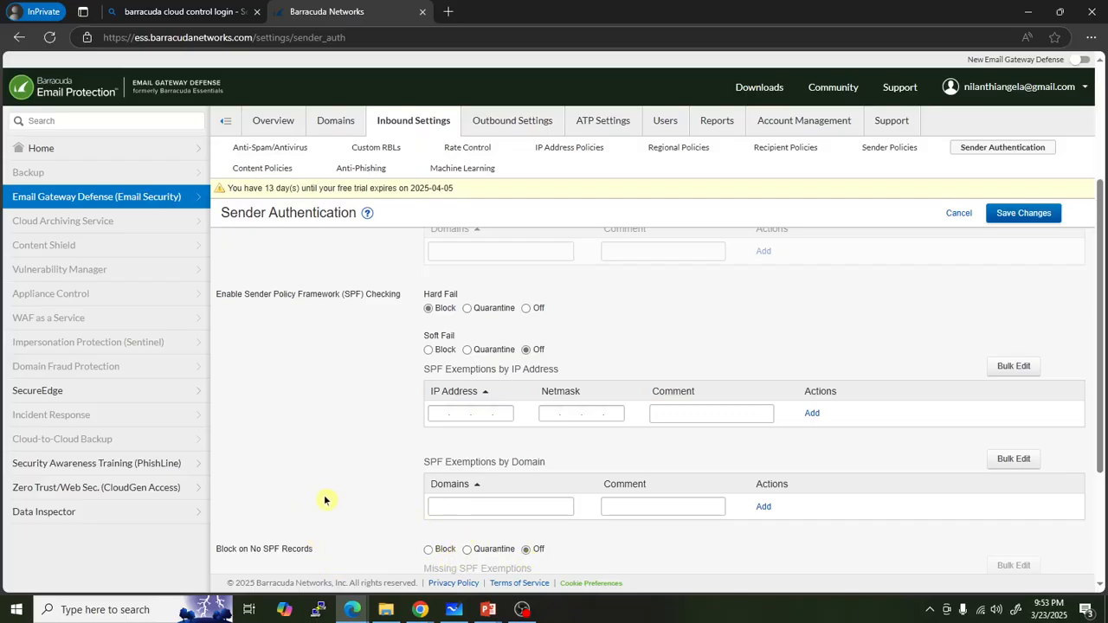
scroll(326, 500, "up", 3)
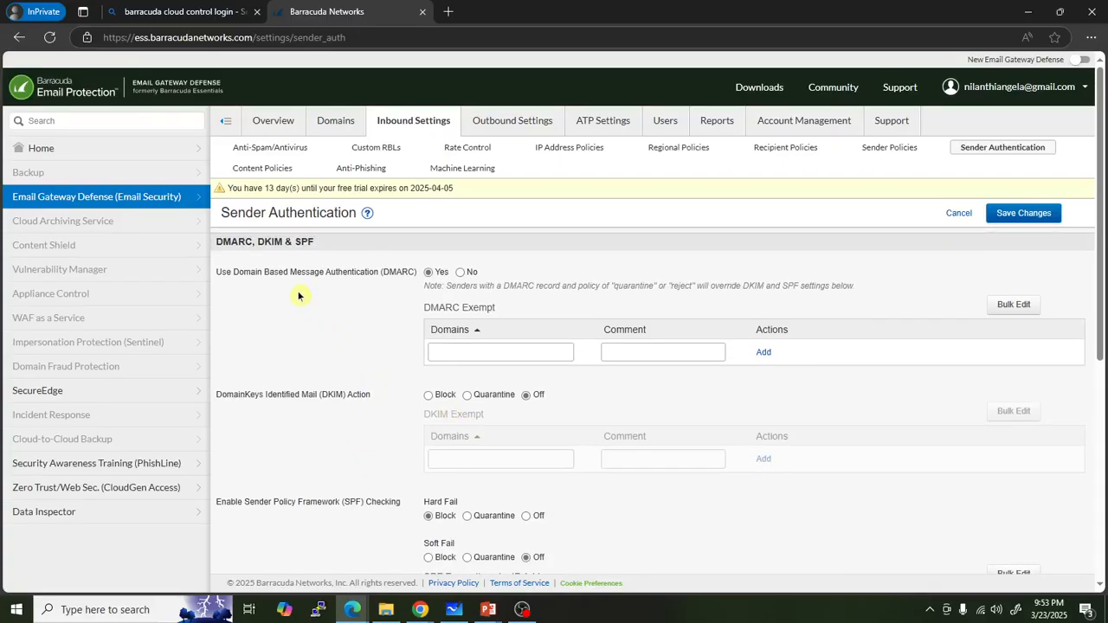
Open the inbound Content Policies and review the attachment filter types and password-protected file filtering, keeping File Name.
left_click(280, 169)
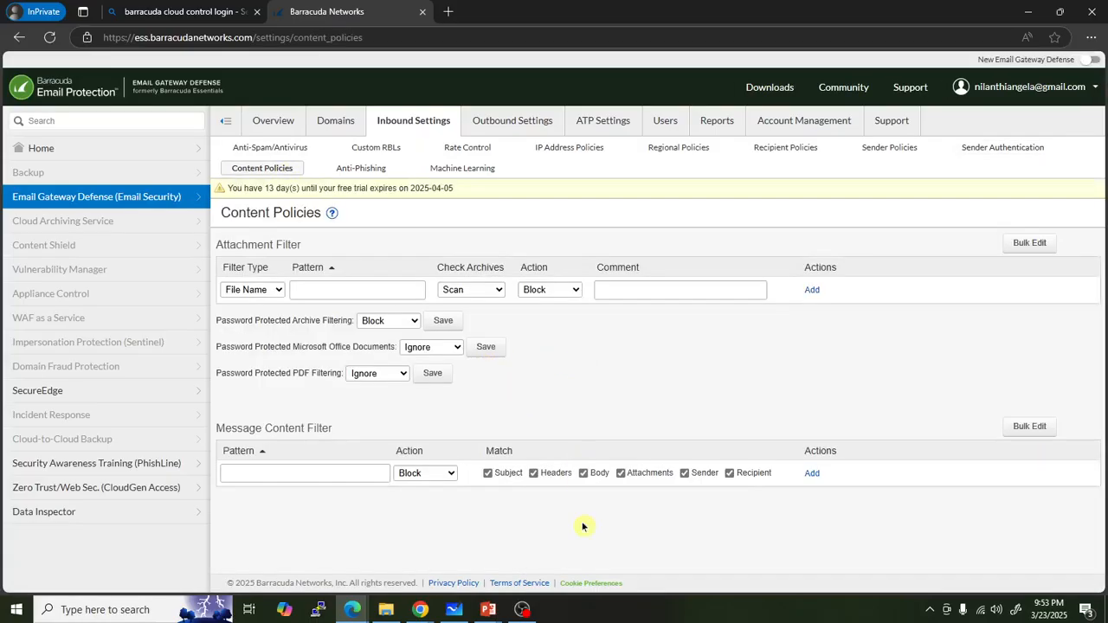
left_click(268, 290)
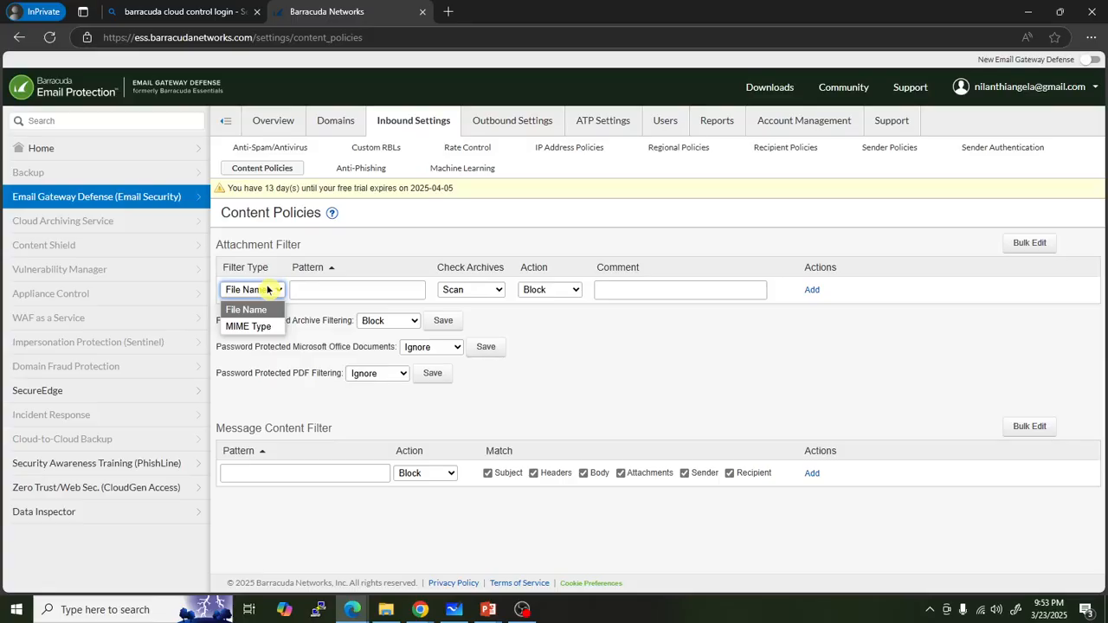
left_click(623, 373)
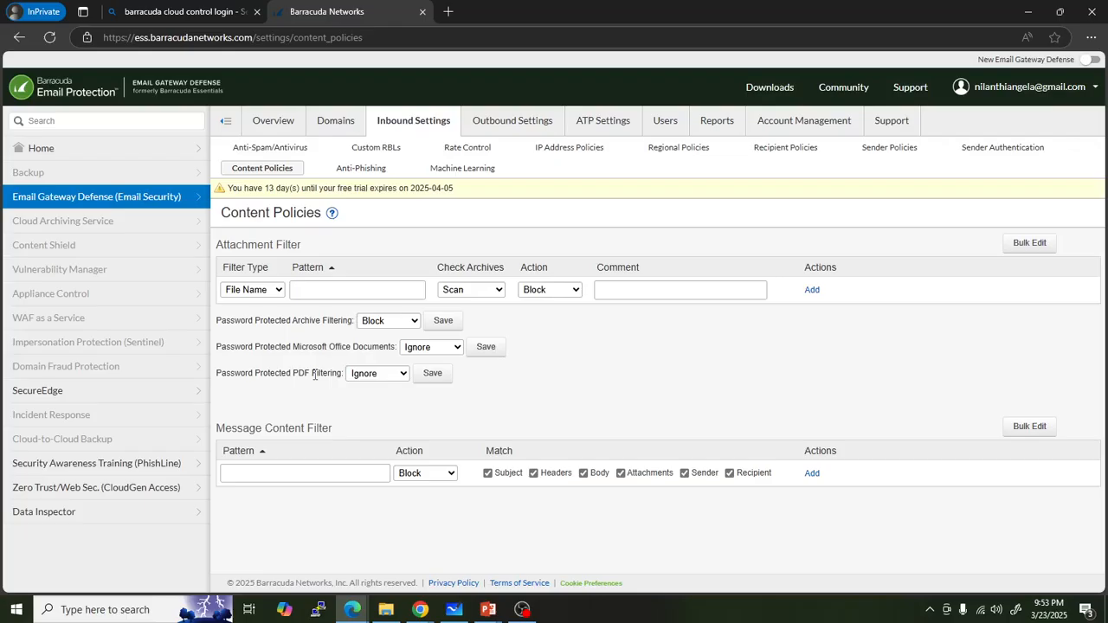
Add an inbound message content filter that blocks the pattern "password" in subject, headers, body, attachments, sender and recipient.
left_click(240, 471)
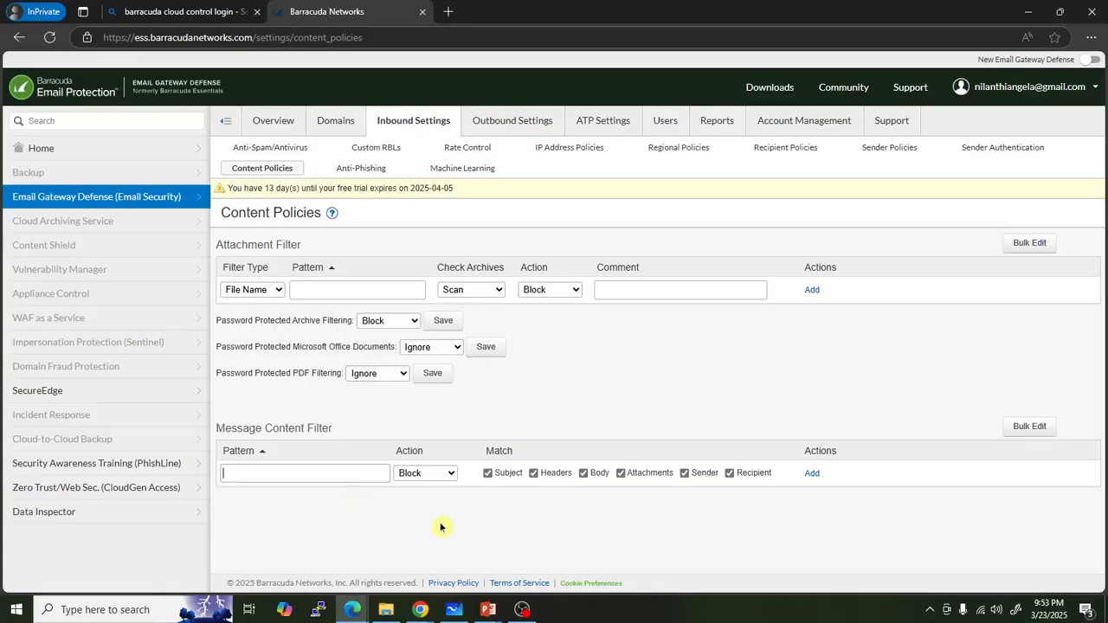
left_click(360, 481)
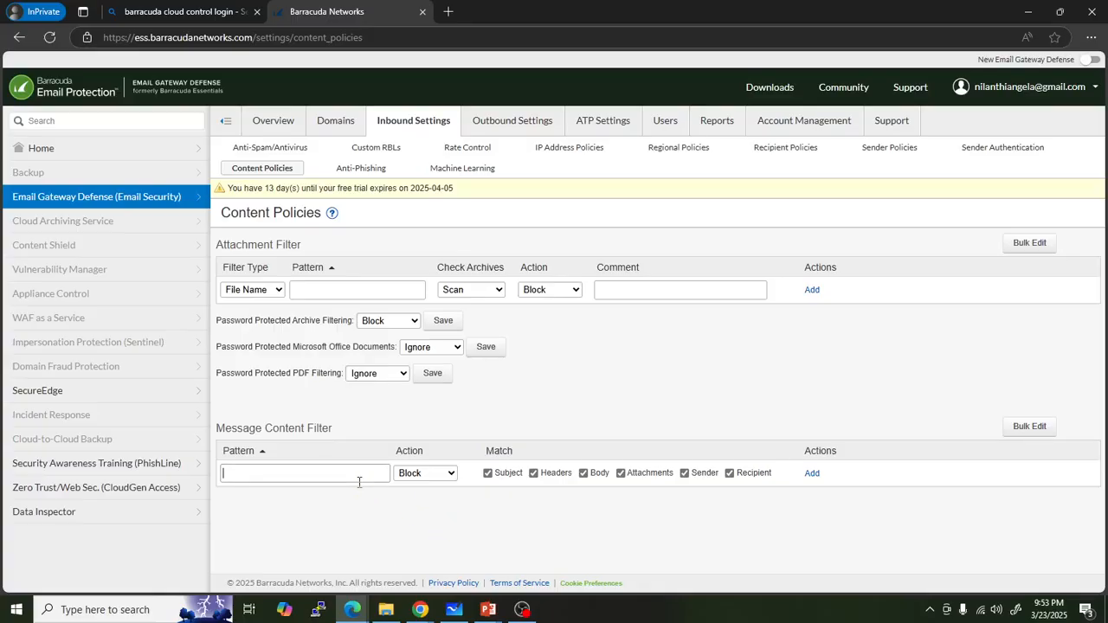
left_click(412, 473)
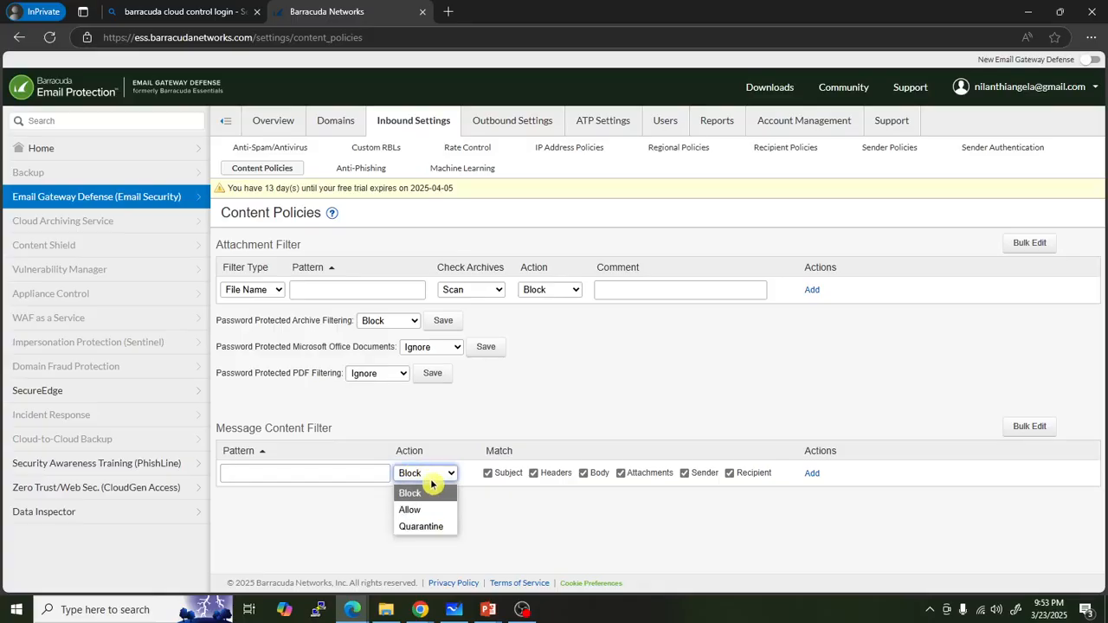
left_click(293, 479)
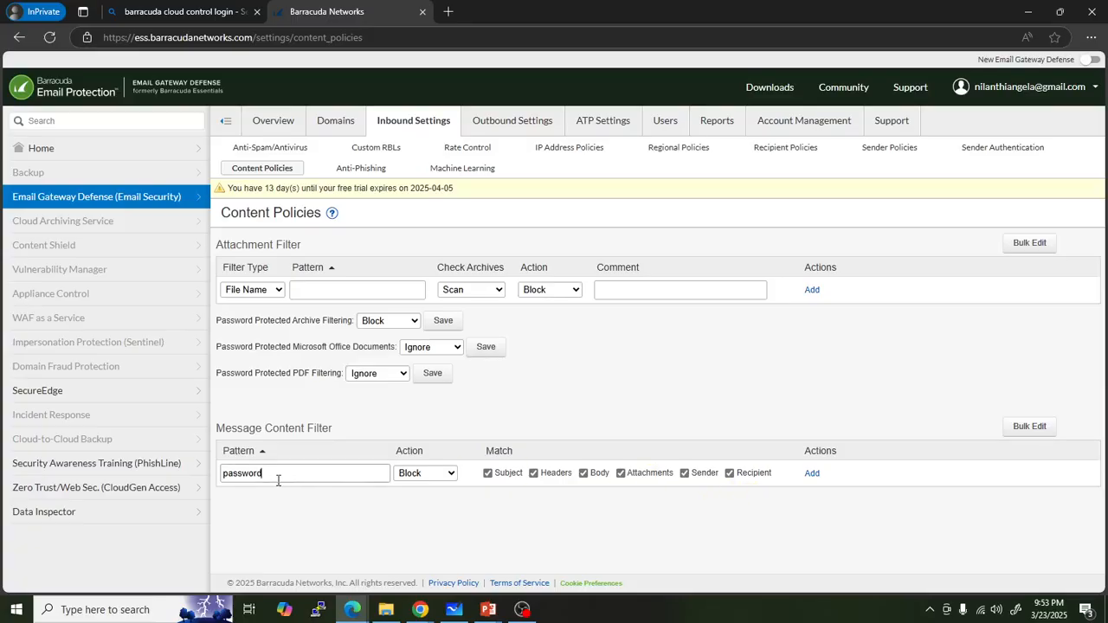
left_click(812, 474)
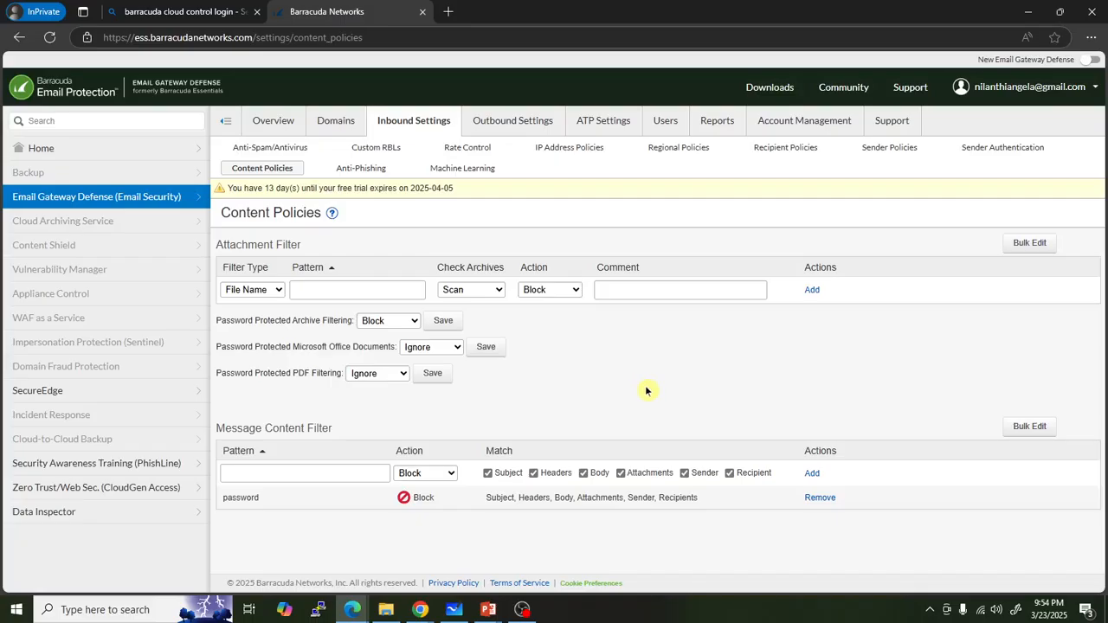
Open Anti-Phishing and review the anti-fraud, email warning banner, intent analysis, link protection and intent domain policy settings.
left_click(374, 170)
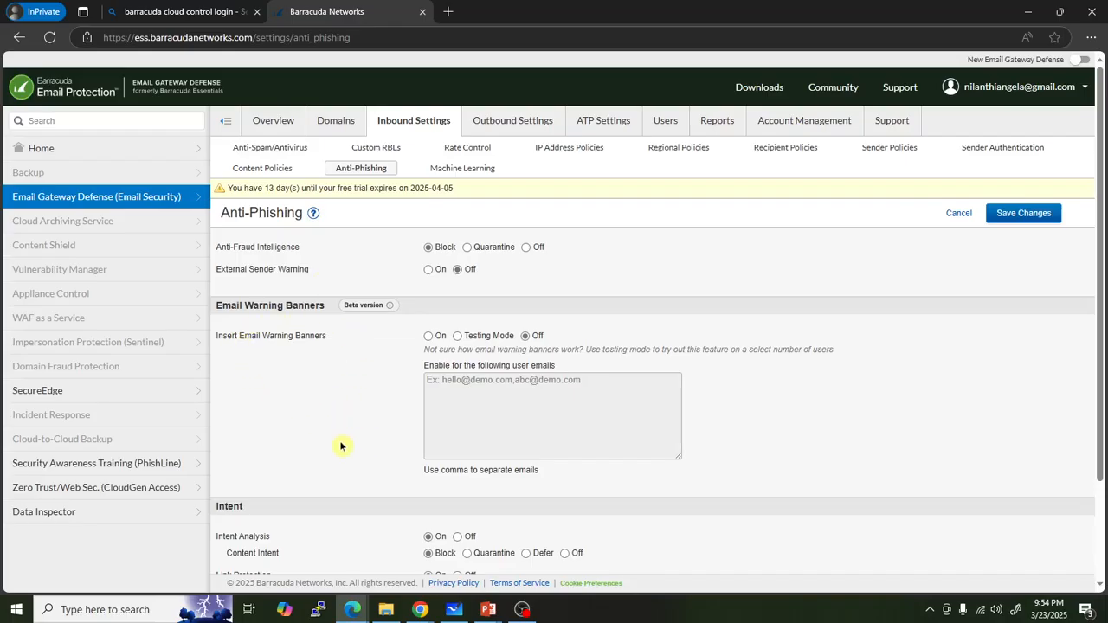
scroll(341, 445, "down", 1)
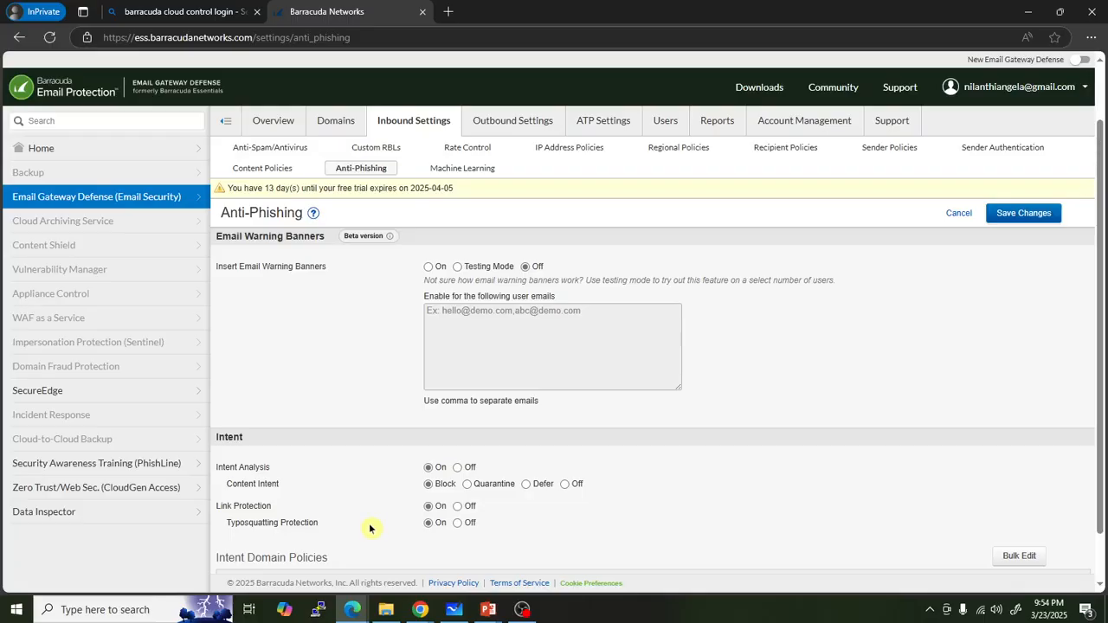
scroll(369, 528, "down", 1)
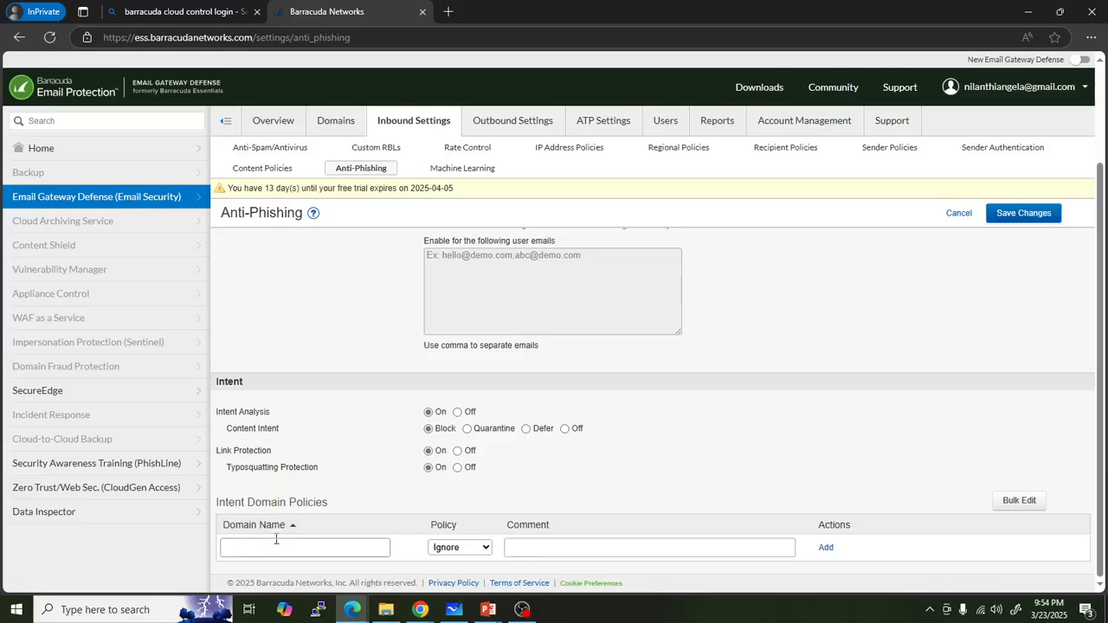
scroll(372, 480, "up", 2)
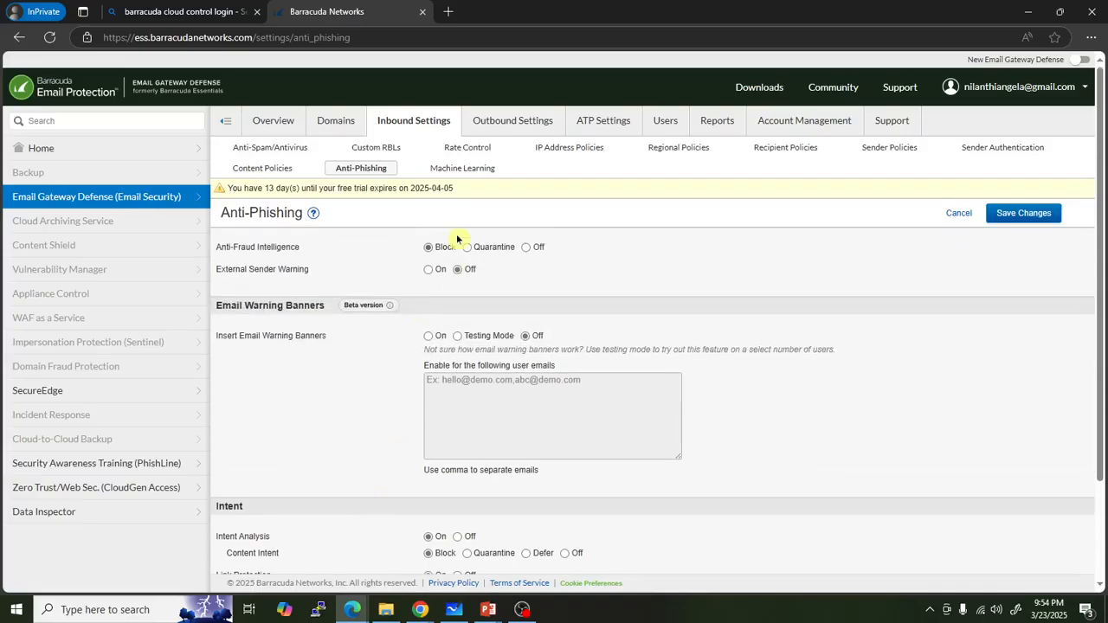
Review the inbound Machine Learning exemptions and the outbound Sender IP Address Ranges page.
left_click(470, 169)
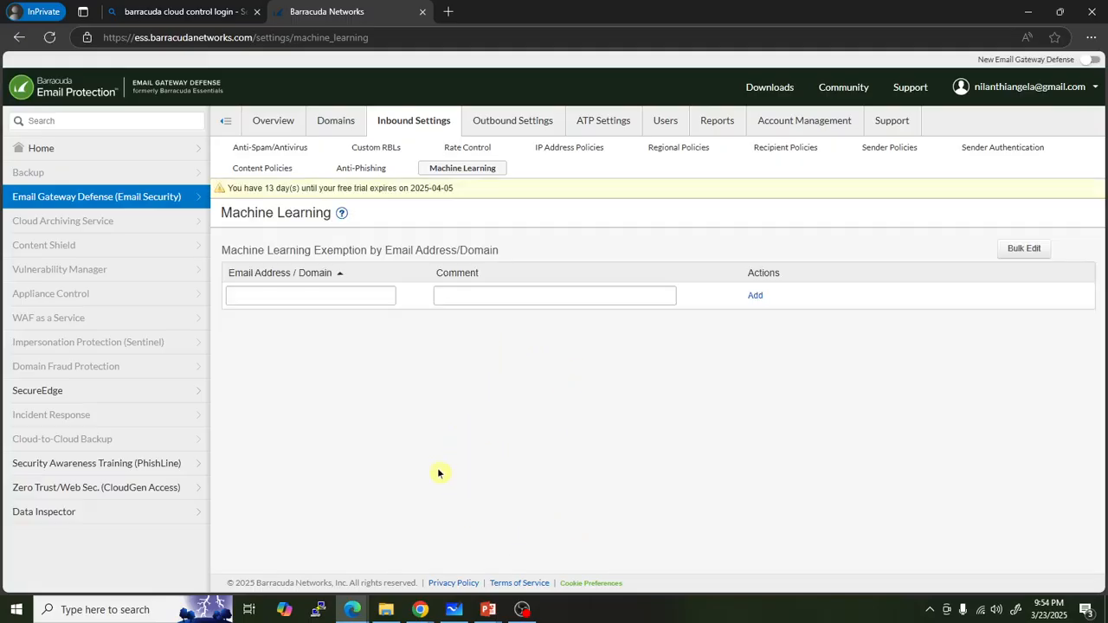
mouse_move(525, 123)
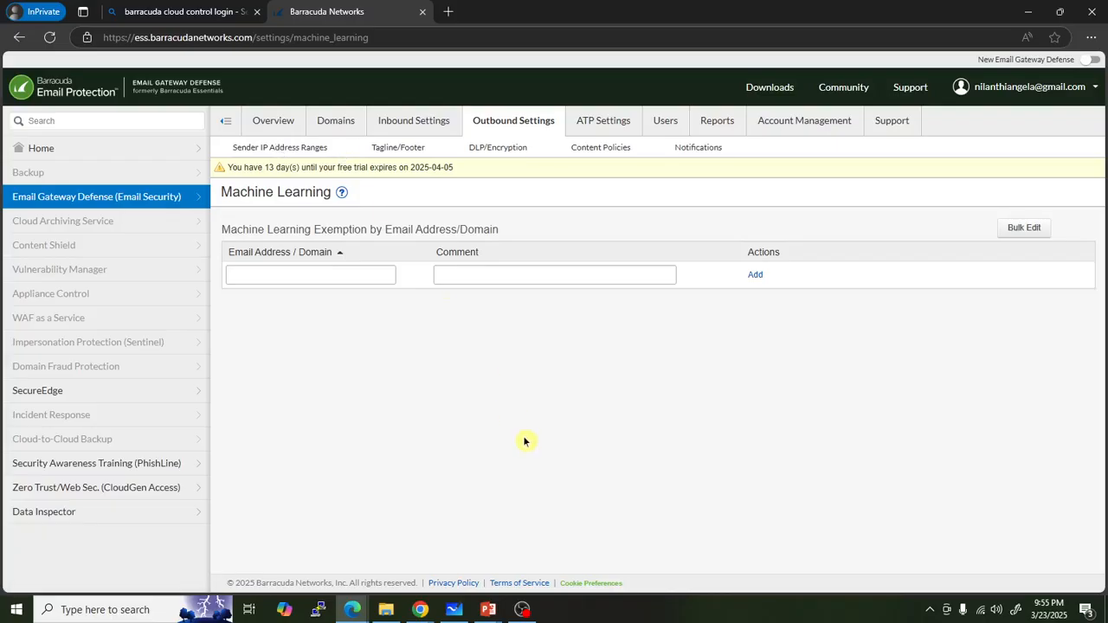
left_click(292, 148)
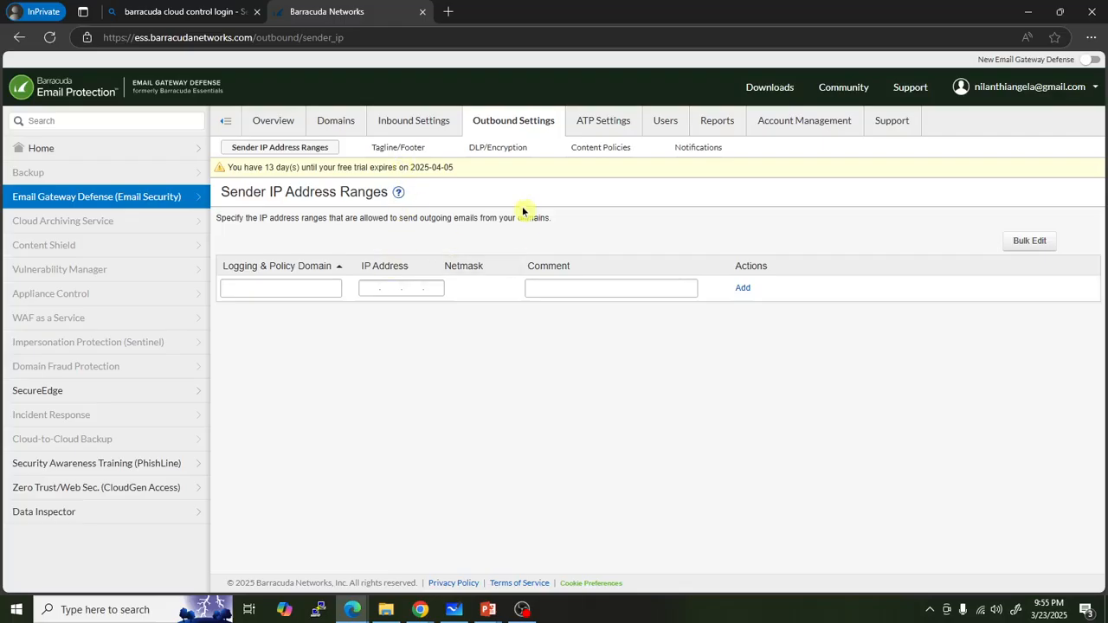
Review the outbound Content Policies, including message content filters, the Credit Cards predefined filter's action options and the predefined filter exceptions, keeping Block.
left_click(583, 151)
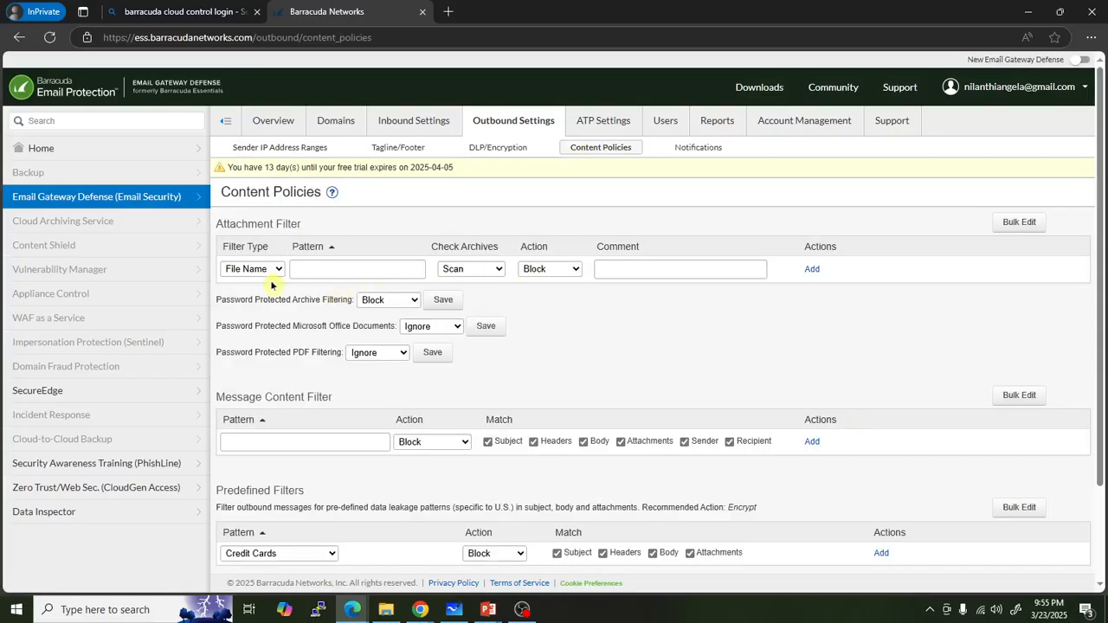
scroll(307, 445, "down", 1)
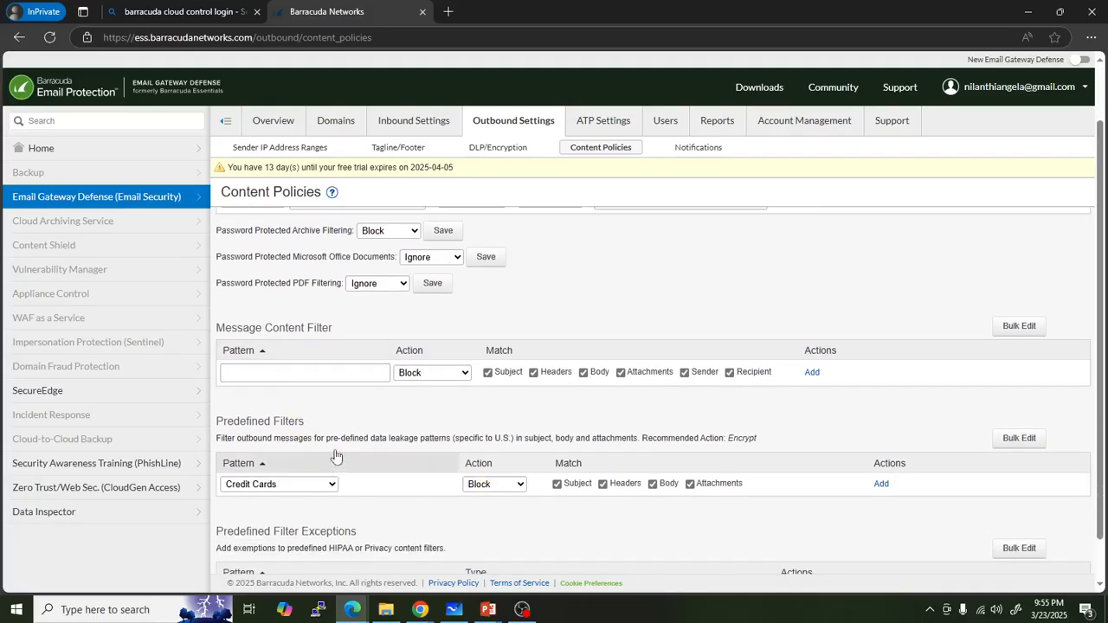
left_click(518, 484)
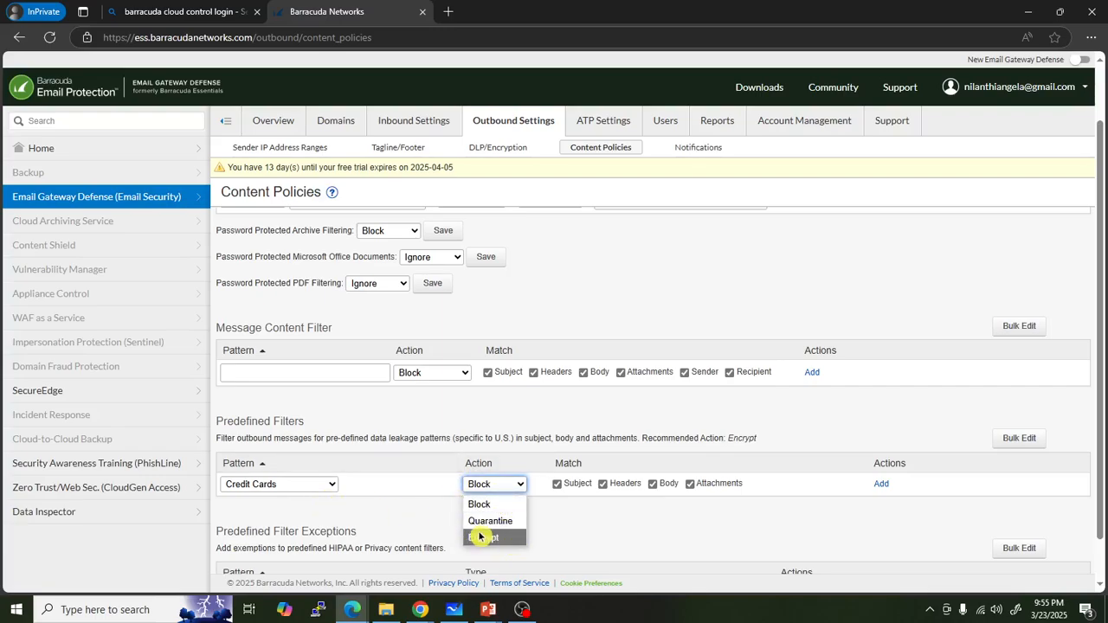
left_click(407, 497)
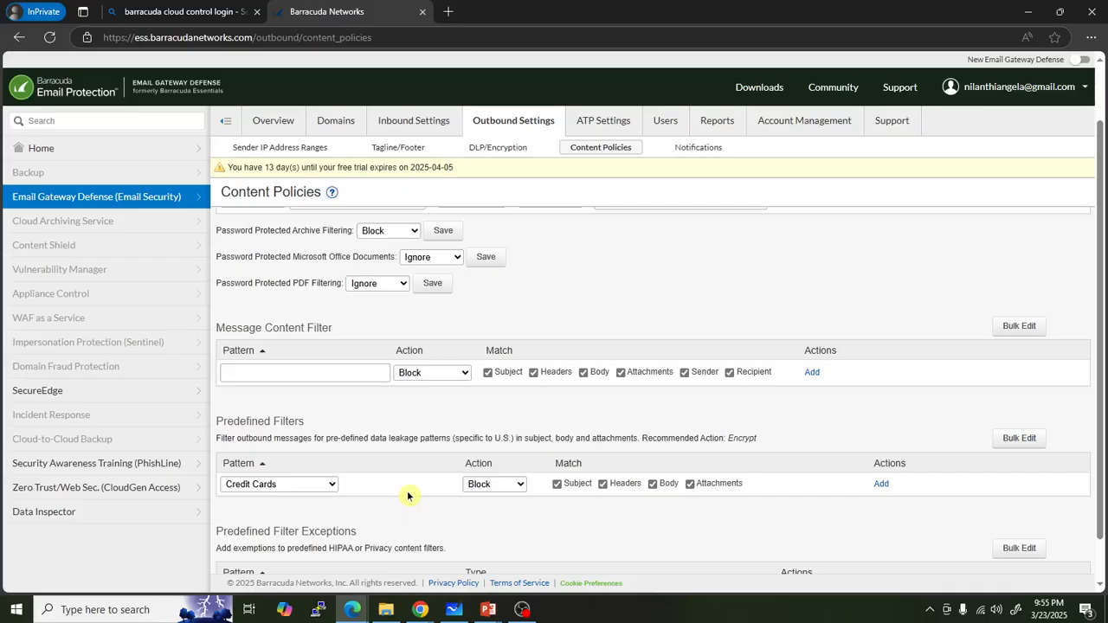
scroll(416, 499, "down", 1)
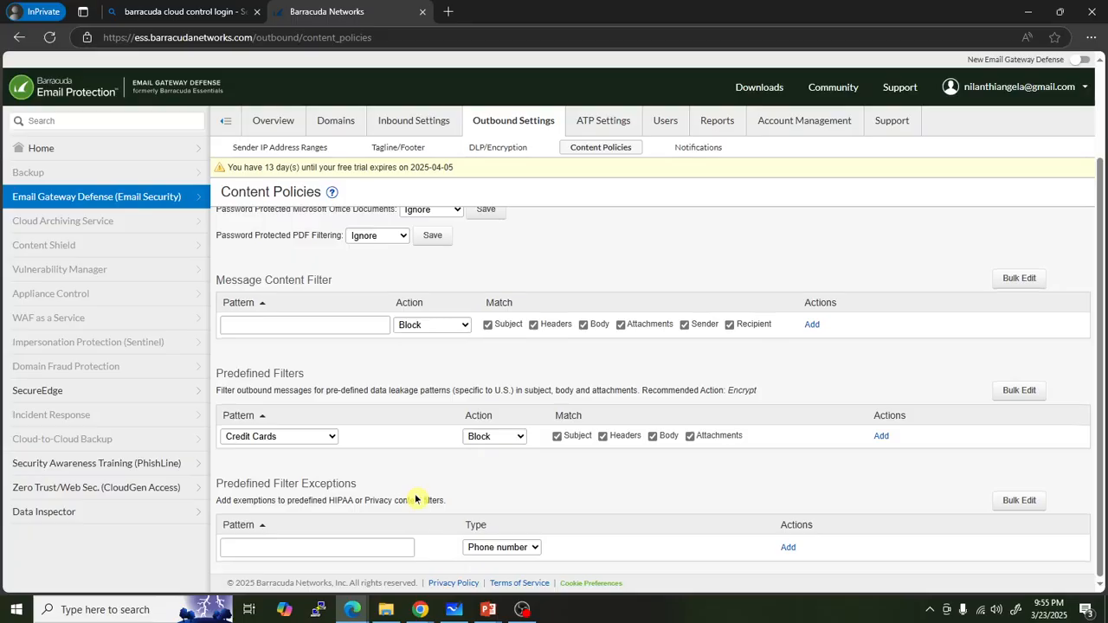
scroll(424, 510, "up", 1)
scroll(334, 520, "down", 1)
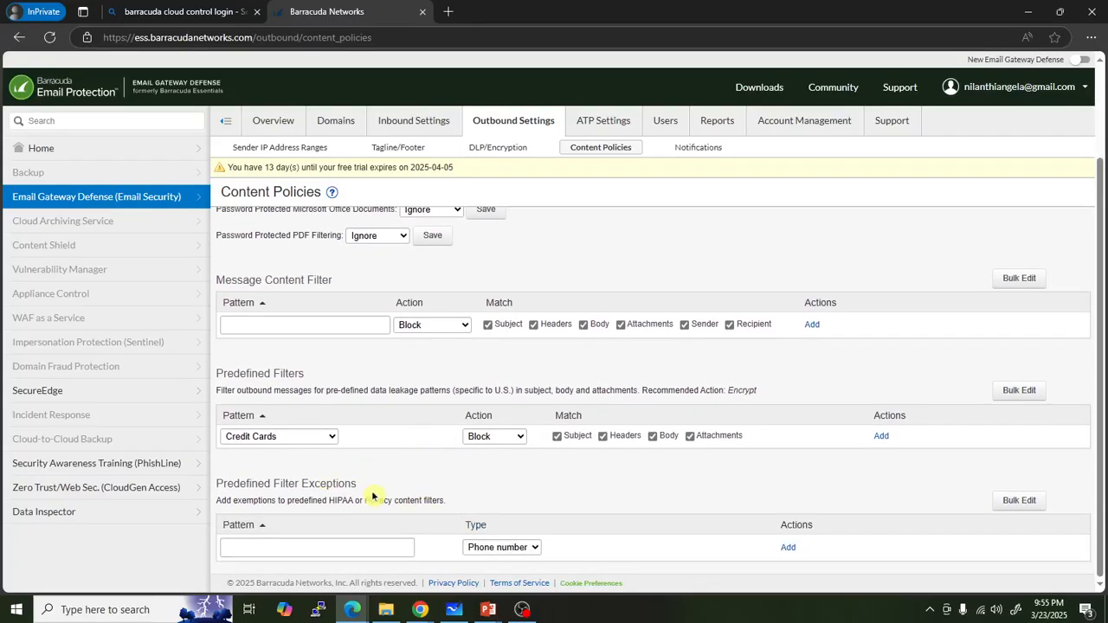
left_click(350, 325)
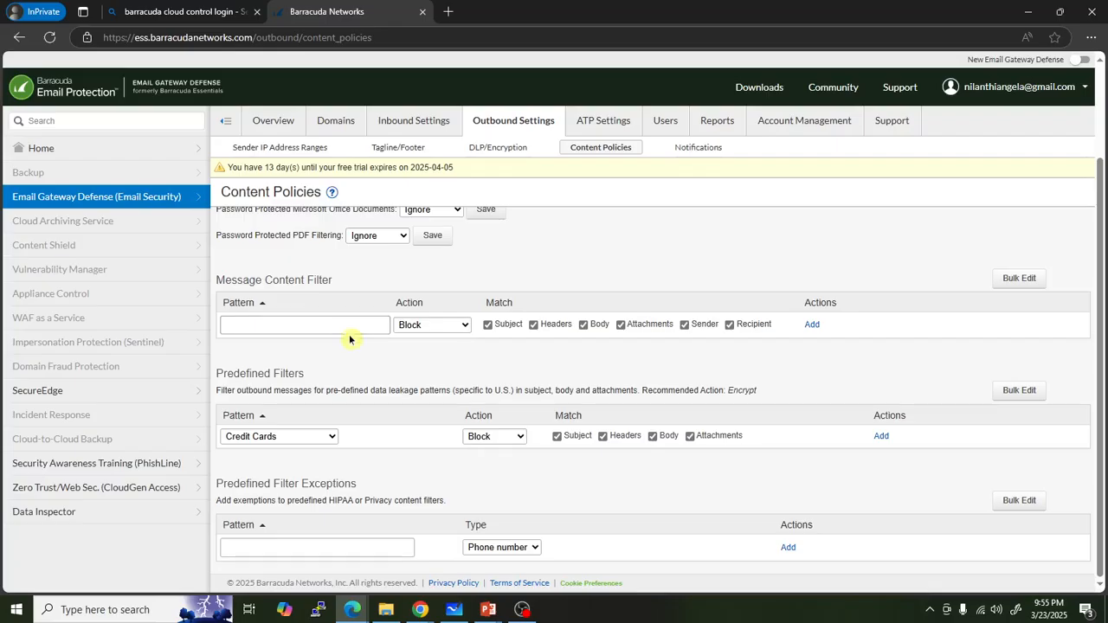
scroll(501, 365, "up", 1)
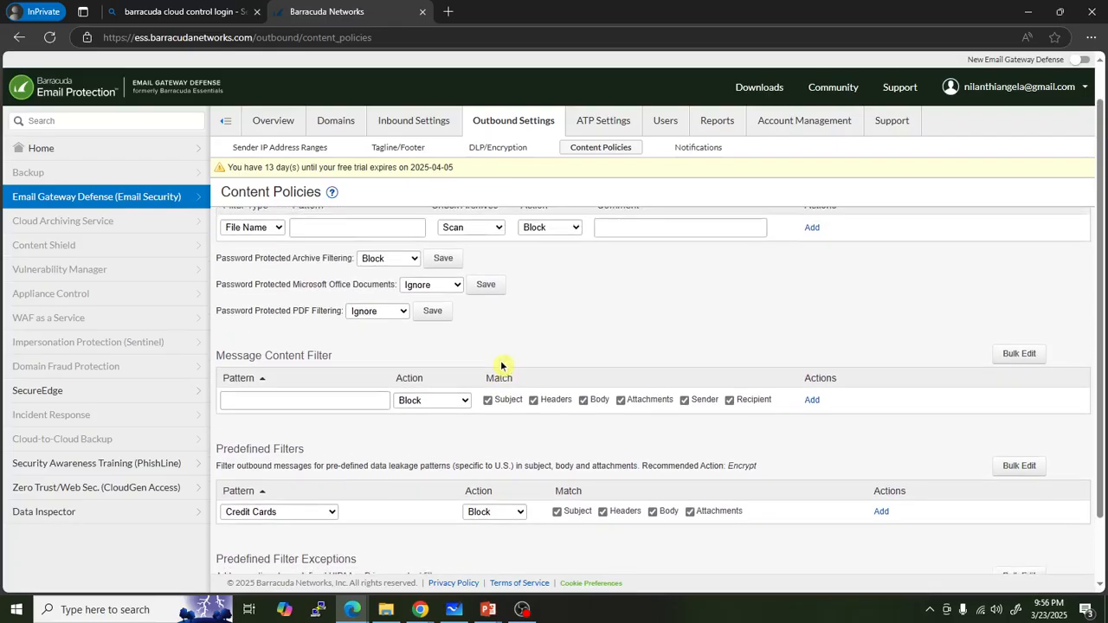
scroll(500, 366, "up", 1)
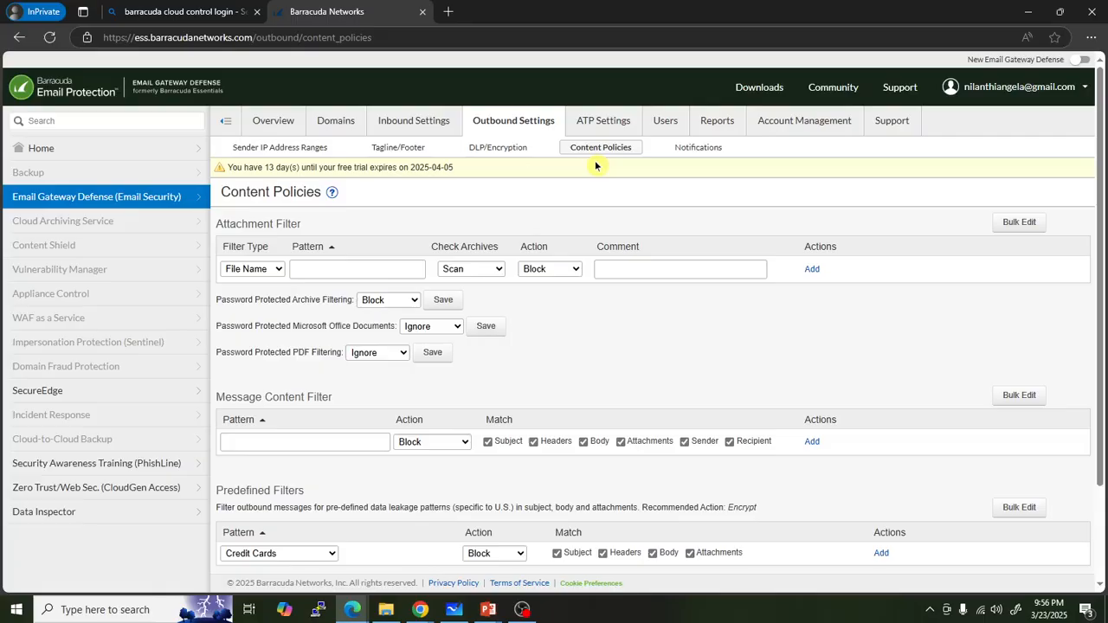
Review the outbound DLP/Encryption TLS requirements and the Advanced Threat Protection settings and exemptions.
left_click(494, 147)
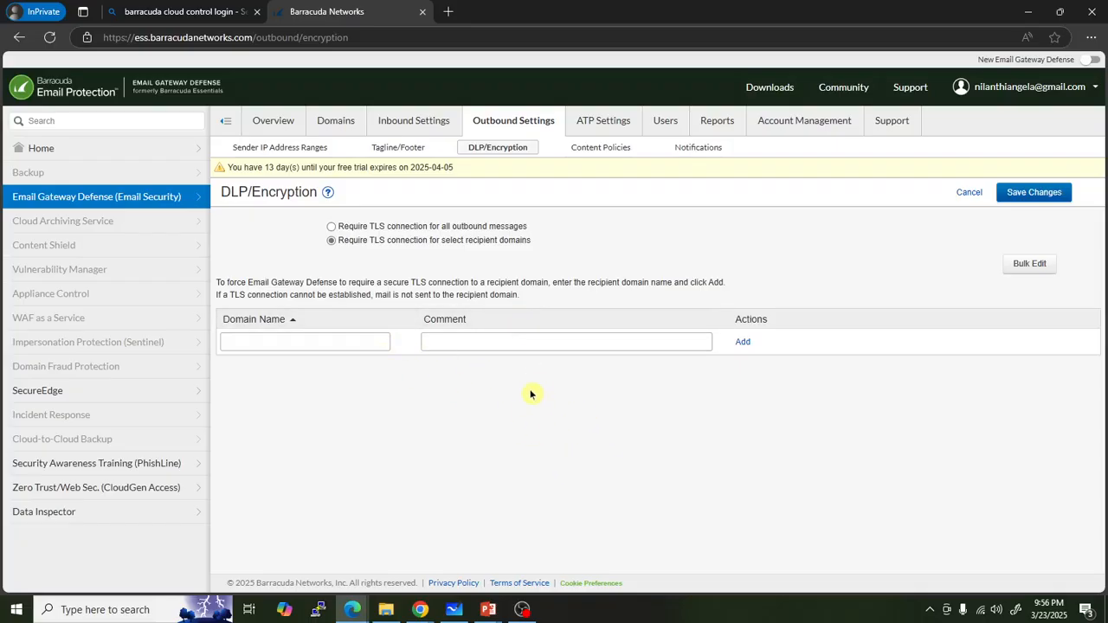
left_click(603, 125)
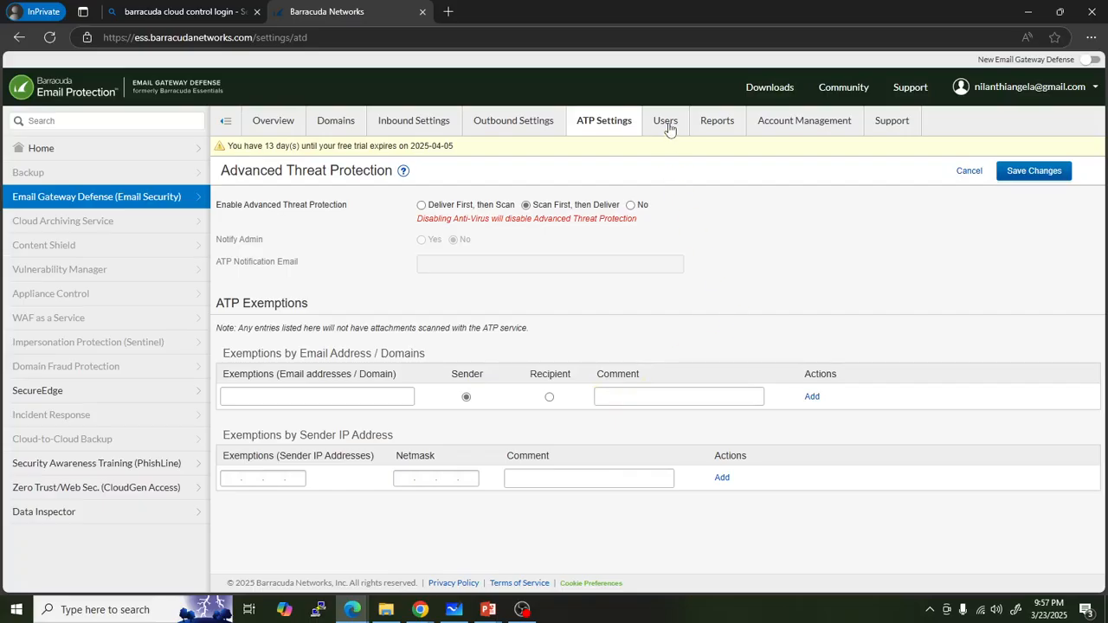
Open the users list and the Email Continuity settings, set Email Continuity to Auto-Enable, and save the changes.
mouse_move(663, 124)
left_click(246, 149)
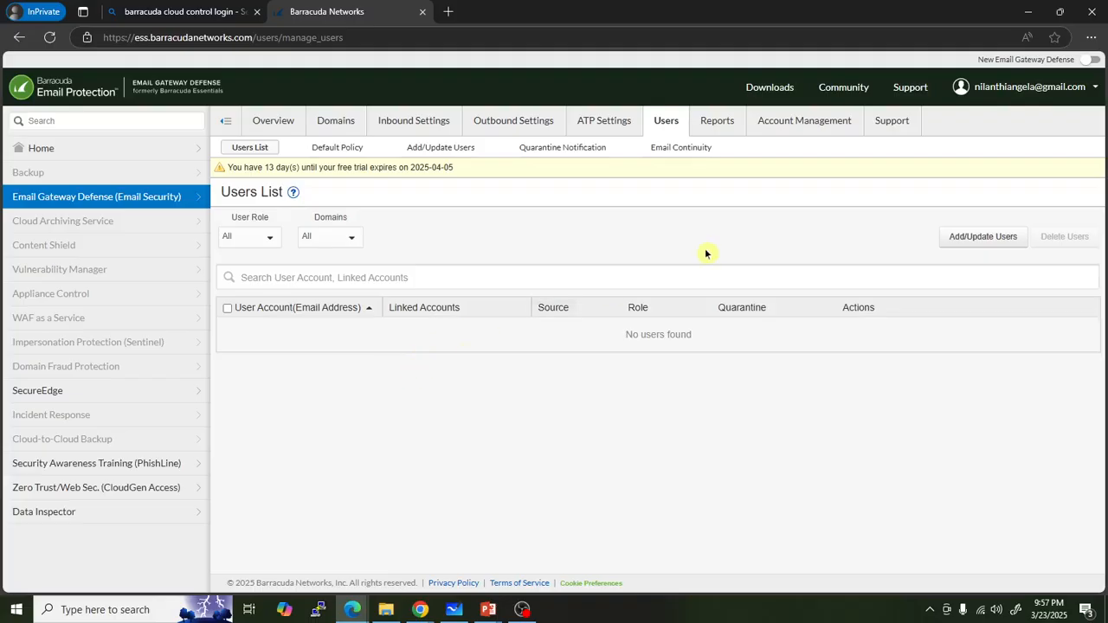
left_click(680, 149)
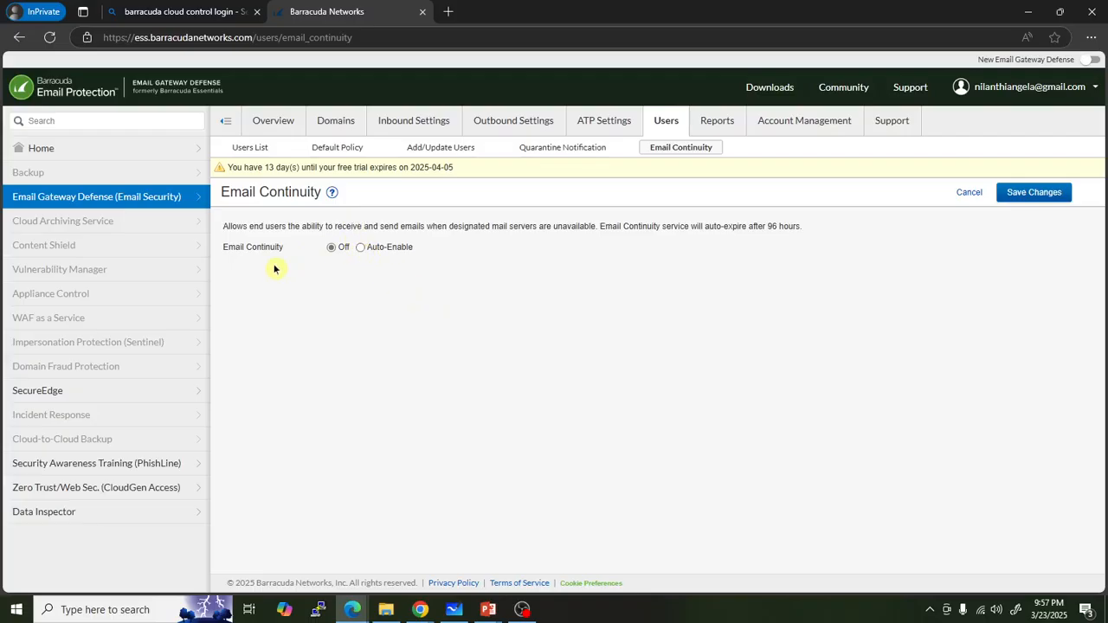
left_click(360, 247)
left_click(1050, 202)
left_click(584, 373)
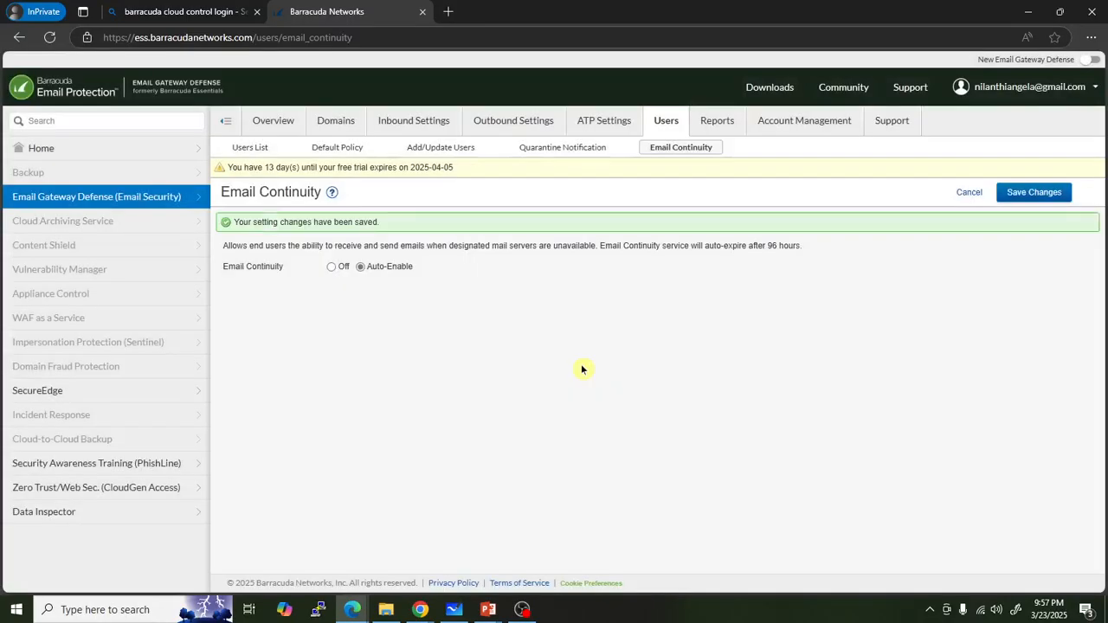
Open Reports and show the Inbound Traffic report for 2025-03-22 to 2025-03-23.
left_click(708, 122)
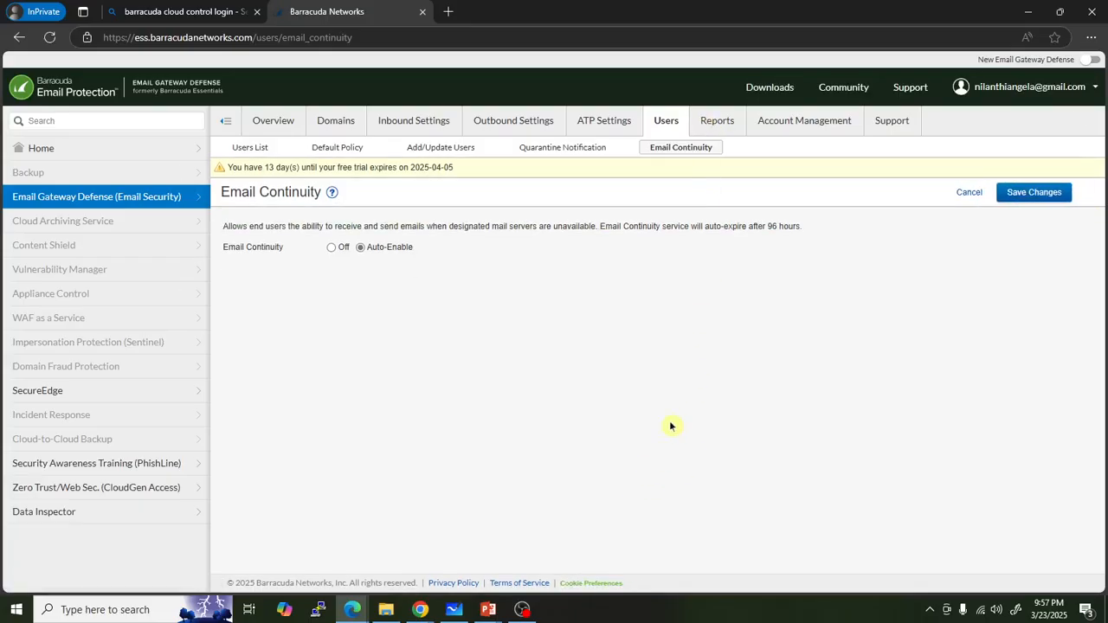
left_click(725, 127)
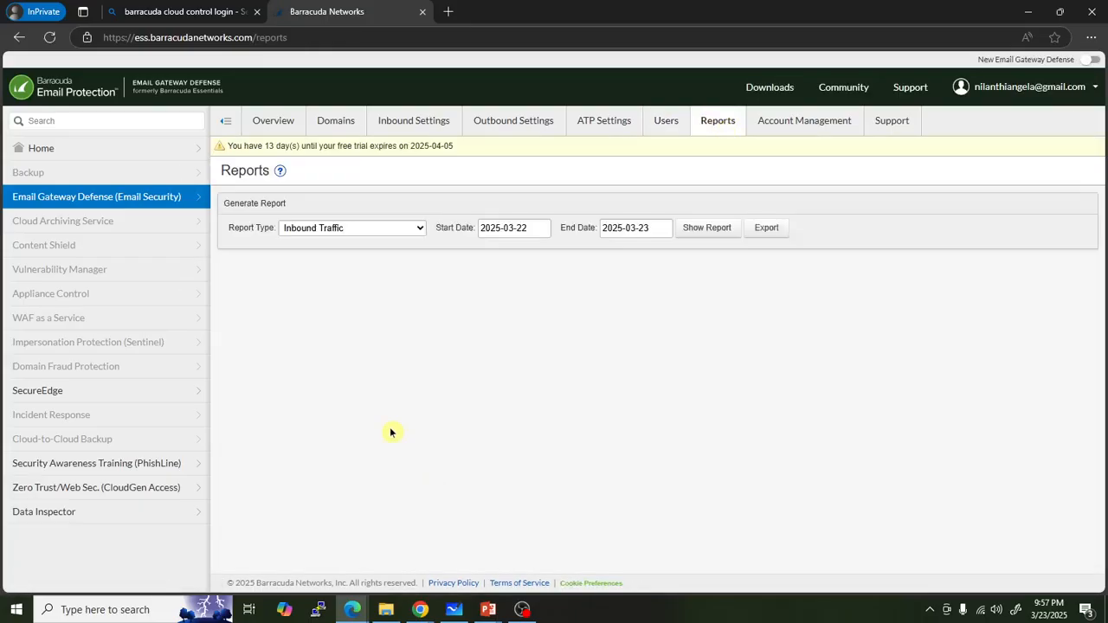
left_click(390, 231)
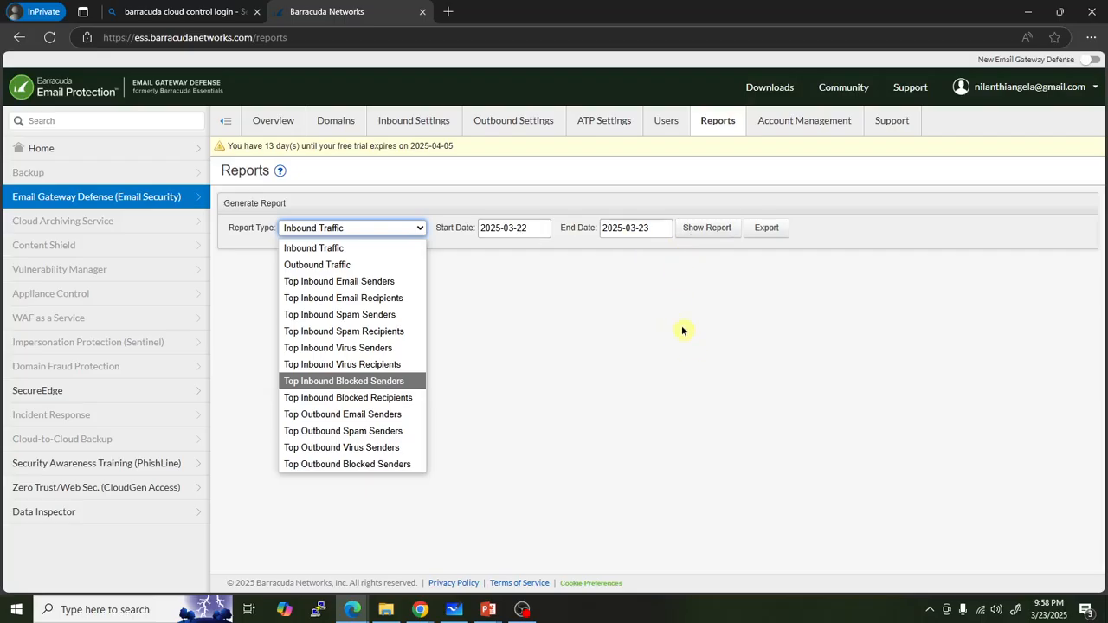
left_click(352, 251)
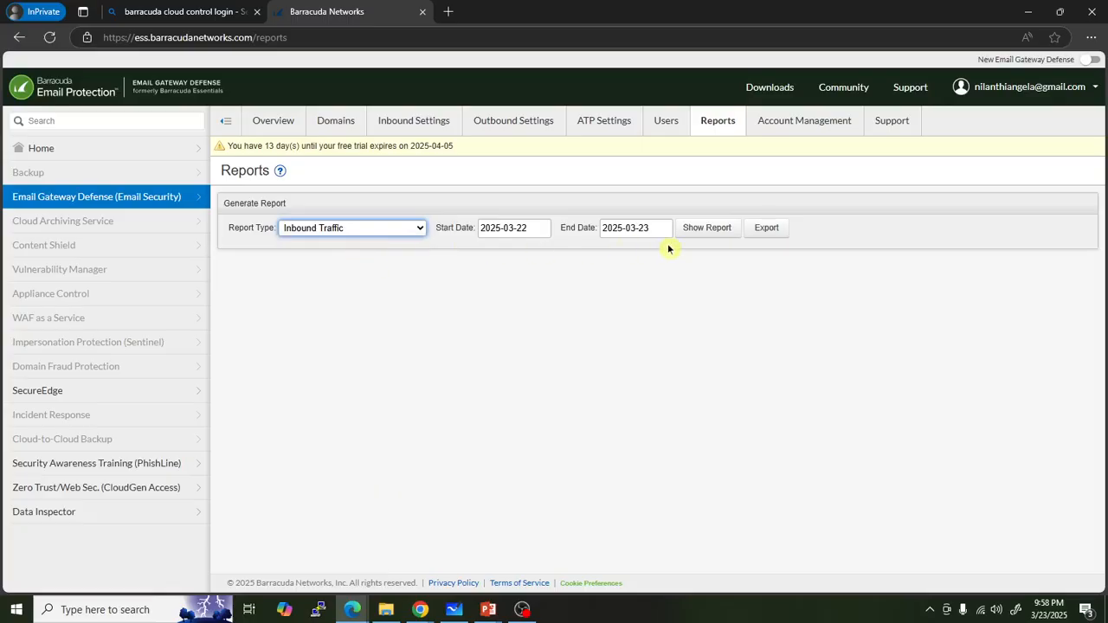
left_click(697, 234)
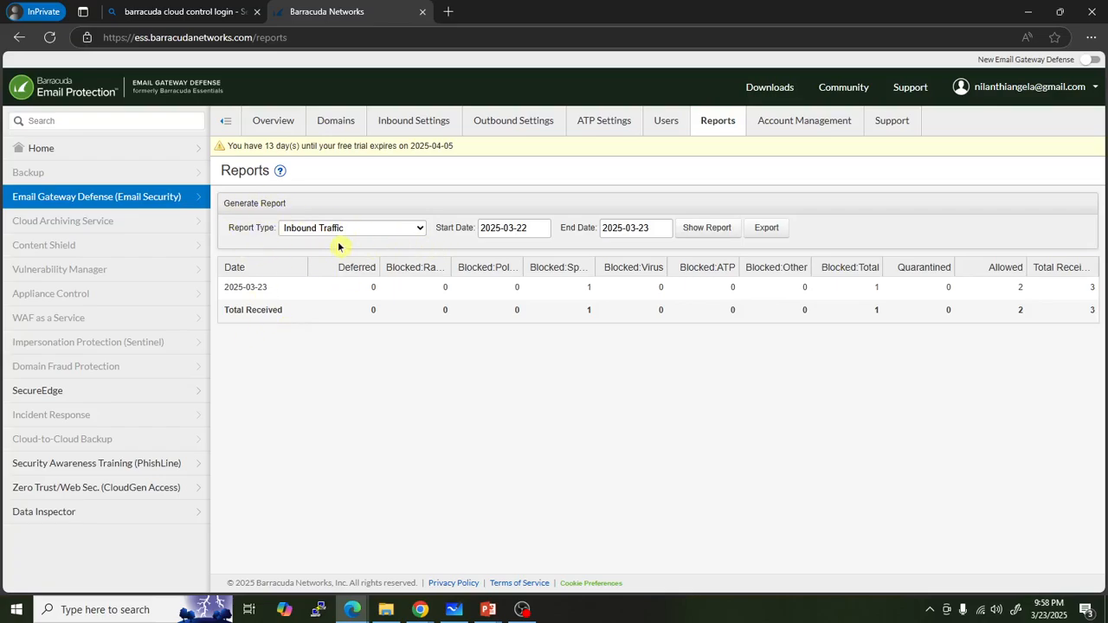
Review the Account Management syslog integration settings and the Support page's topics and access options.
left_click(788, 130)
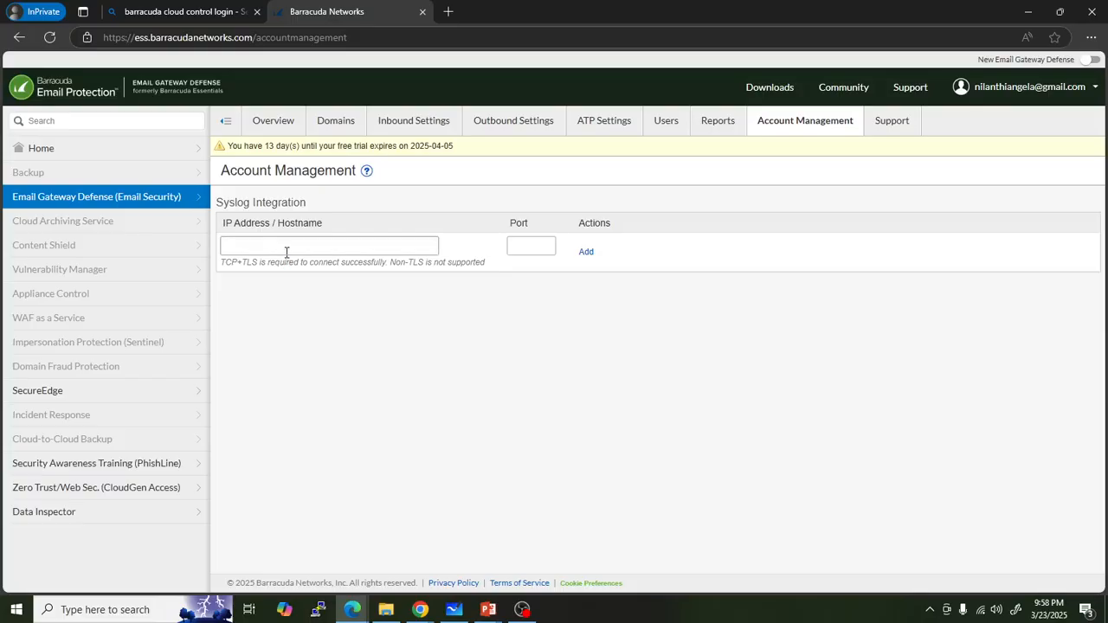
left_click(902, 123)
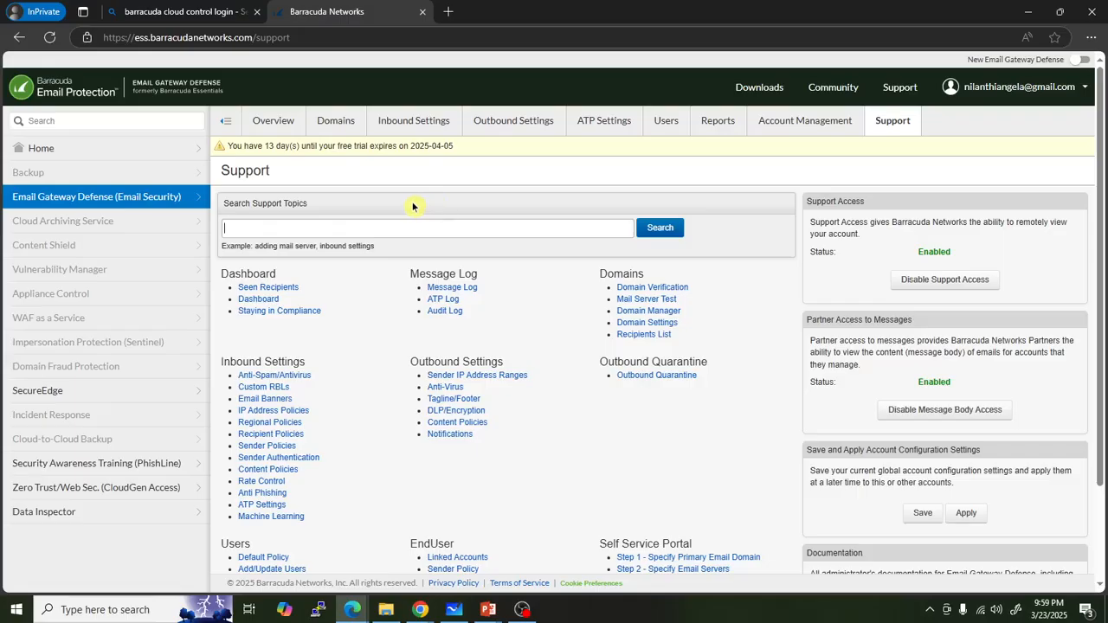
left_click(285, 128)
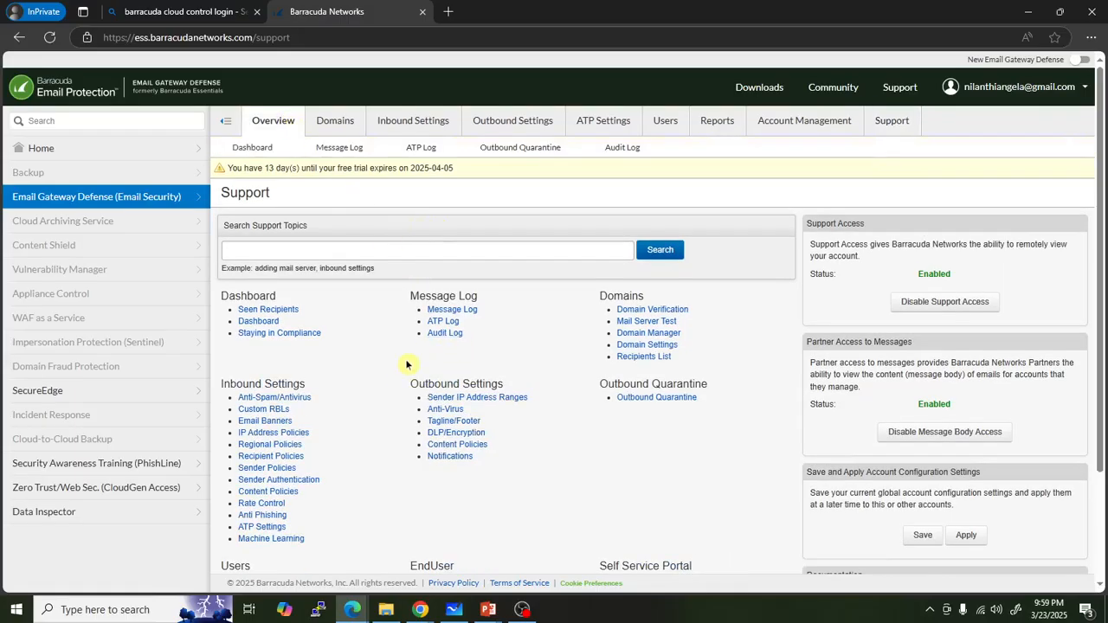
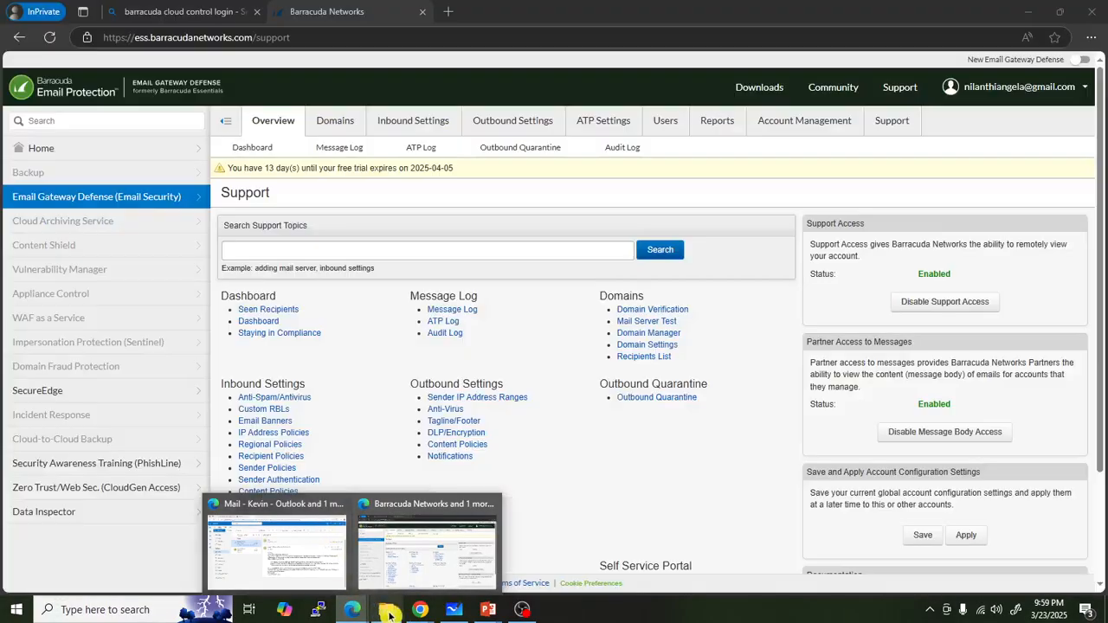
Switch to Chrome and bring up the Gmail inbox of the external sender account.
mouse_move(420, 609)
left_click(343, 558)
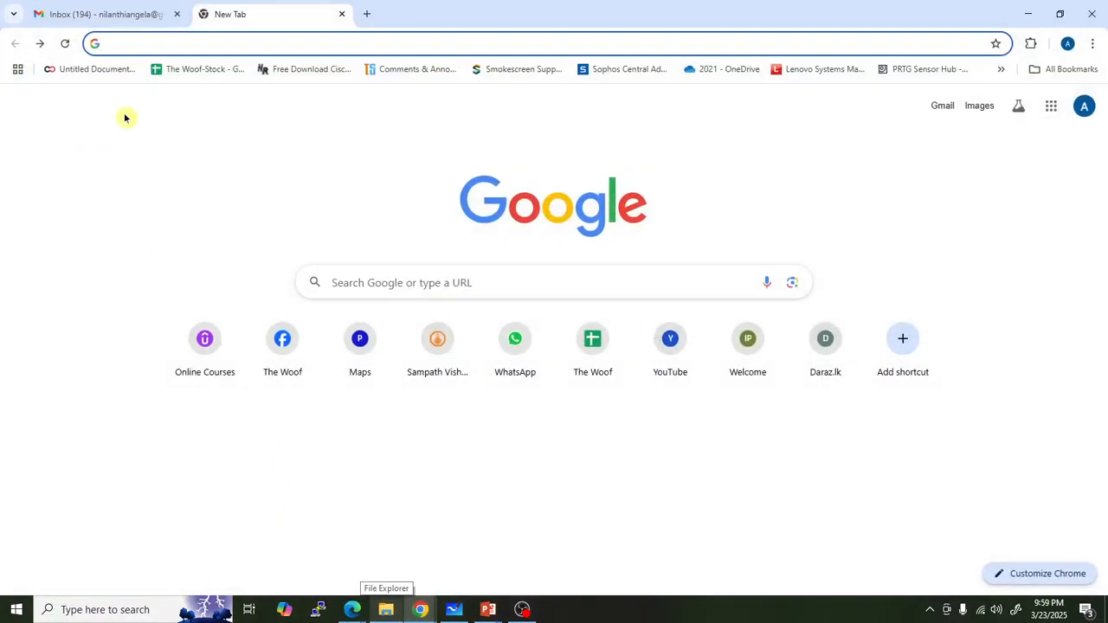
left_click(126, 12)
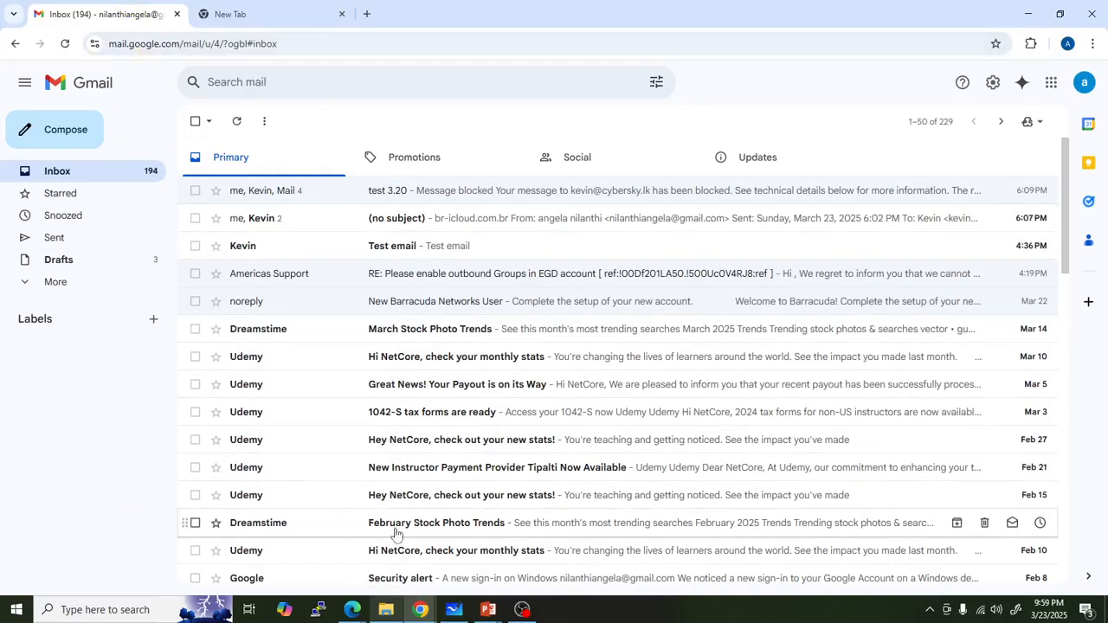
left_click(454, 609)
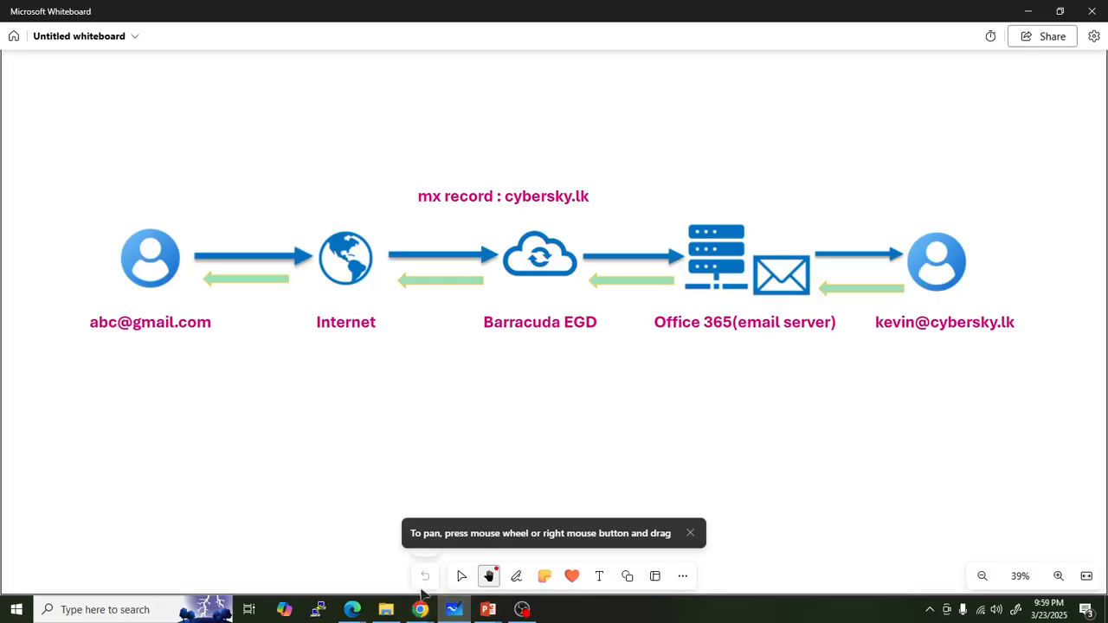
mouse_move(420, 610)
left_click(367, 559)
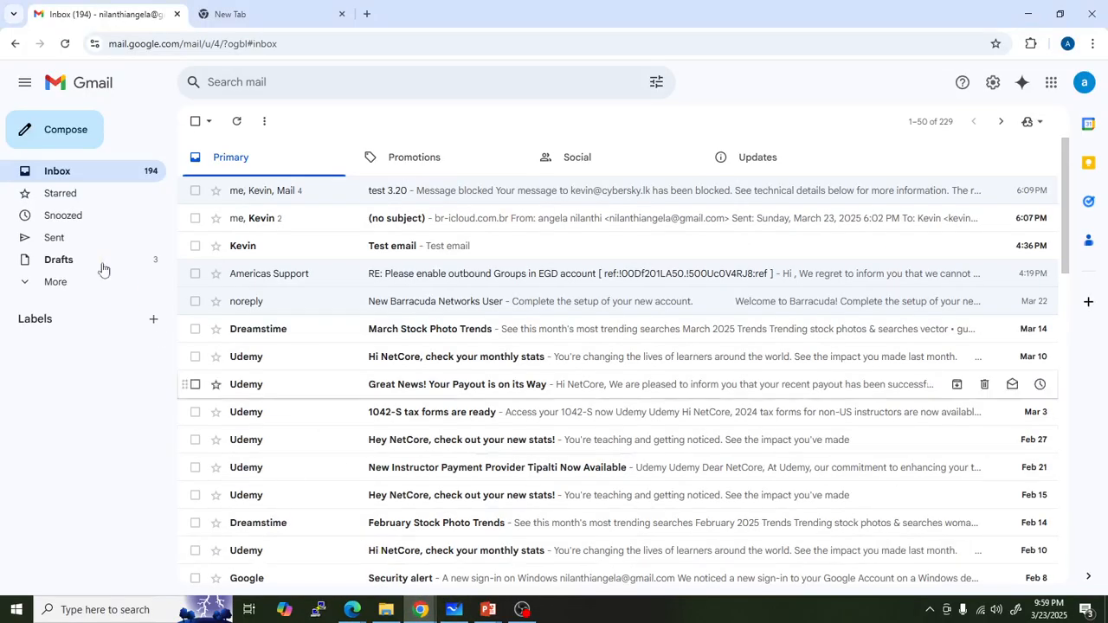
Start a new Gmail message addressed to the cybersky.lk mailbox user and check the recipient's email address.
left_click(60, 137)
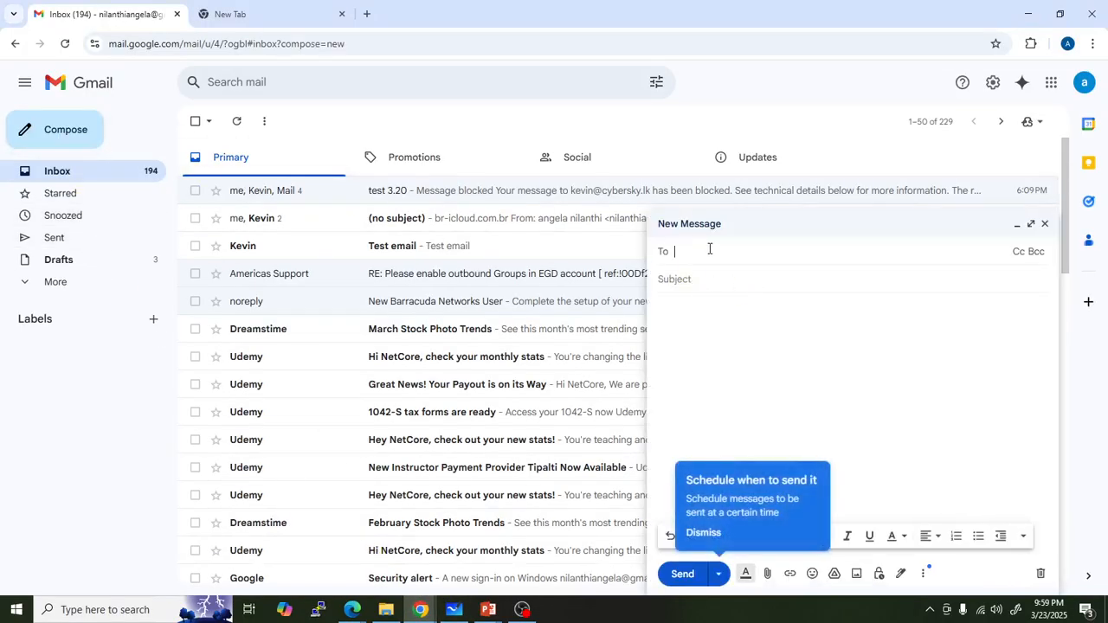
type("ke")
key("BackSpace")
left_click(790, 289)
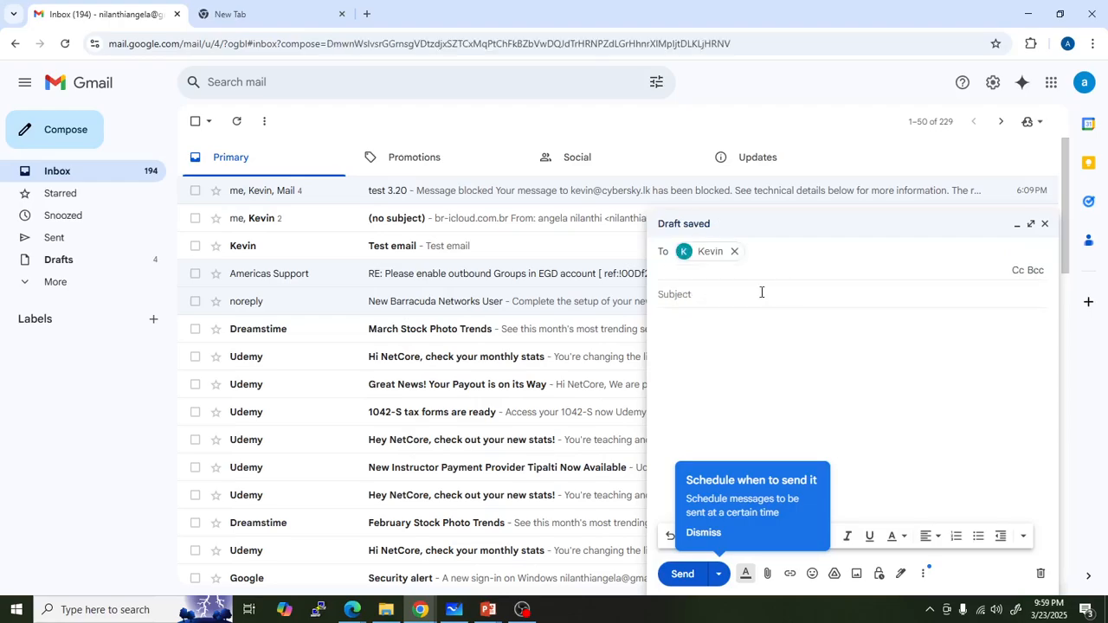
right_click(708, 258)
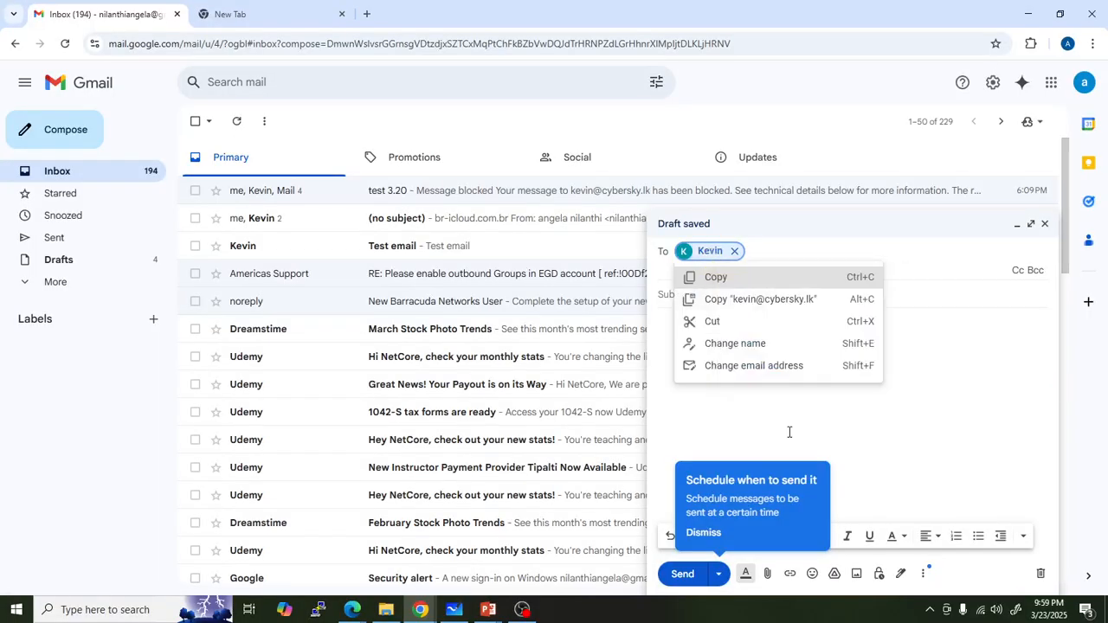
left_click(788, 432)
Enter the subject "test email 9.59 pm" and a body greeting the recipient with "This is test mail" and "Thanks", and send the message.
left_click(704, 280)
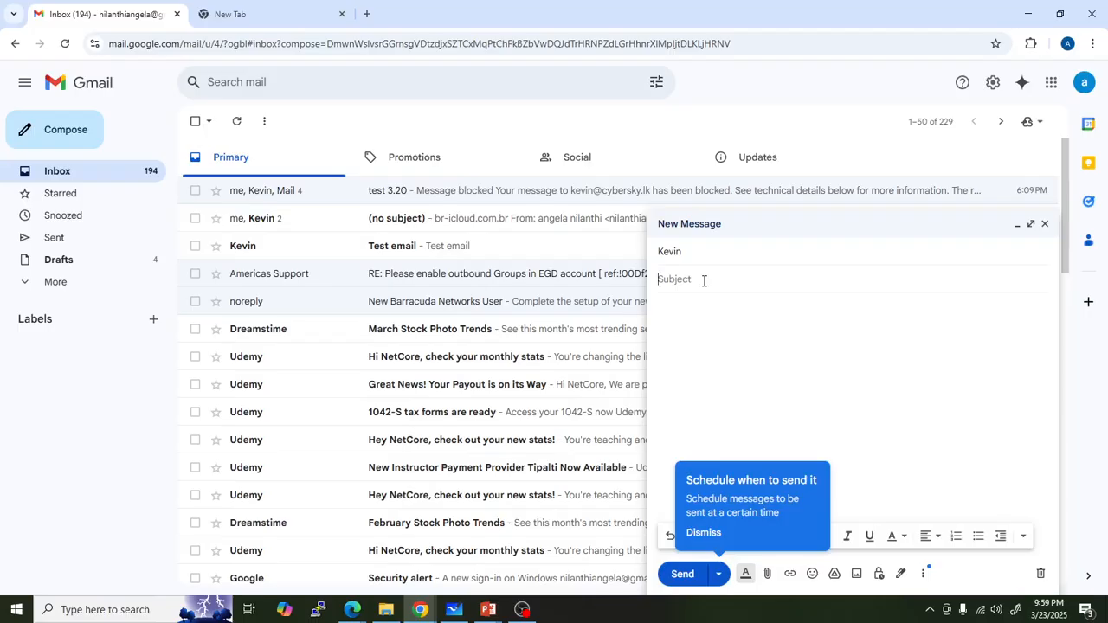
type("test email 9.59 pm")
left_click(732, 300)
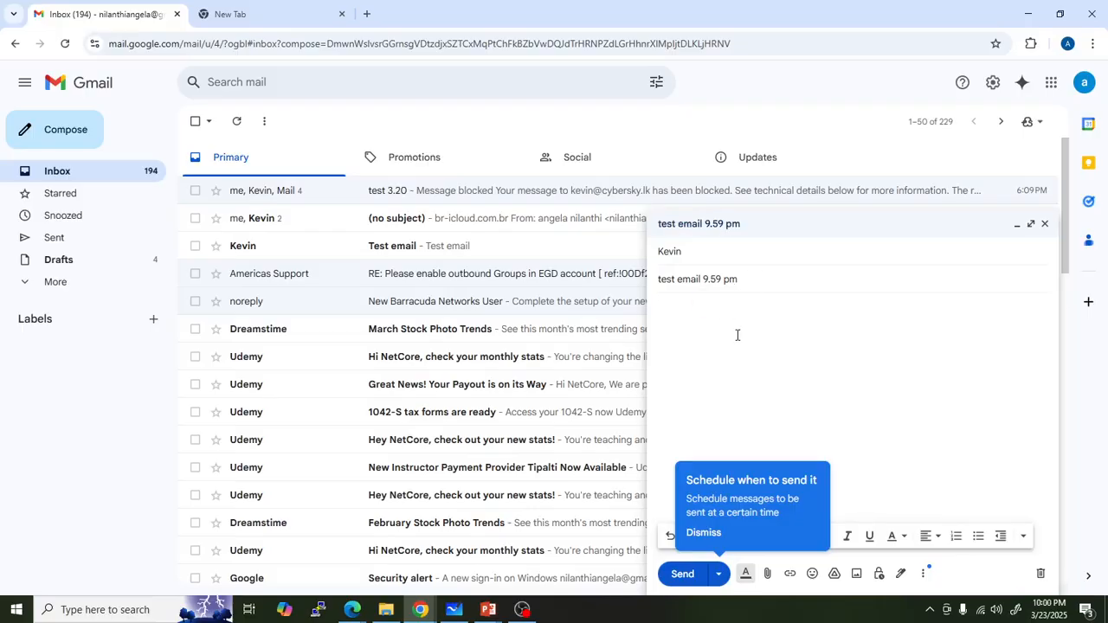
type("Hi Kevin,")
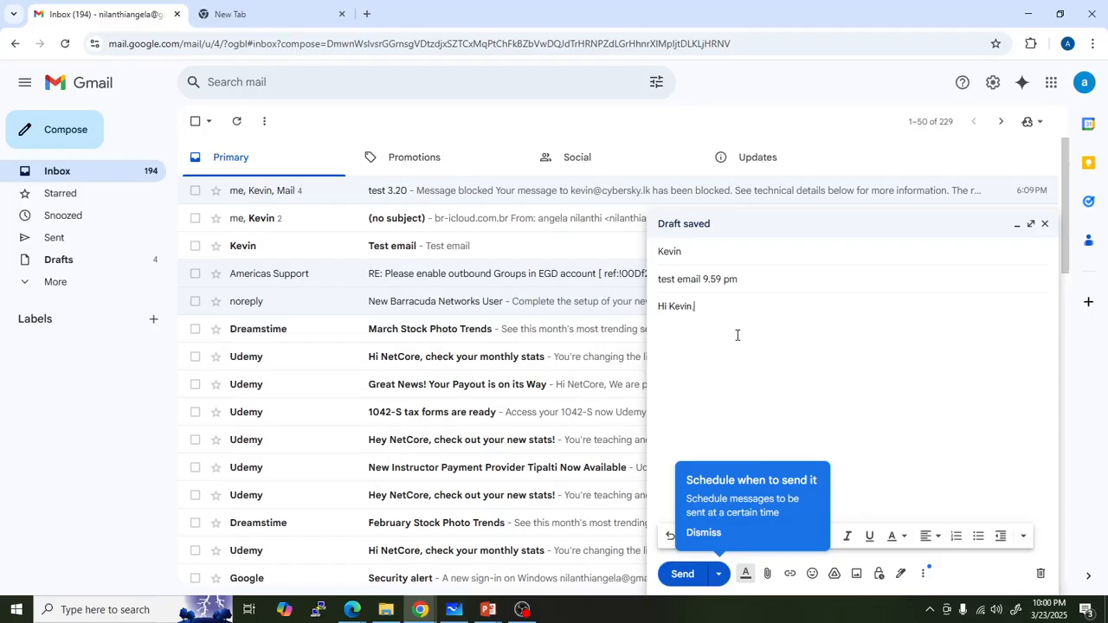
type("This is test mail")
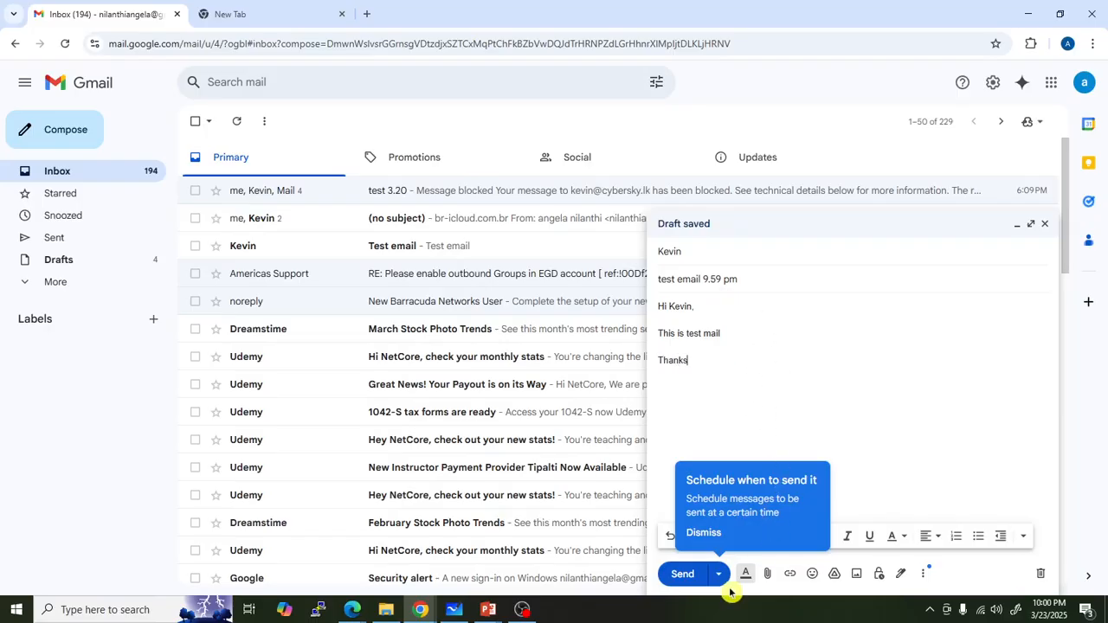
left_click(682, 575)
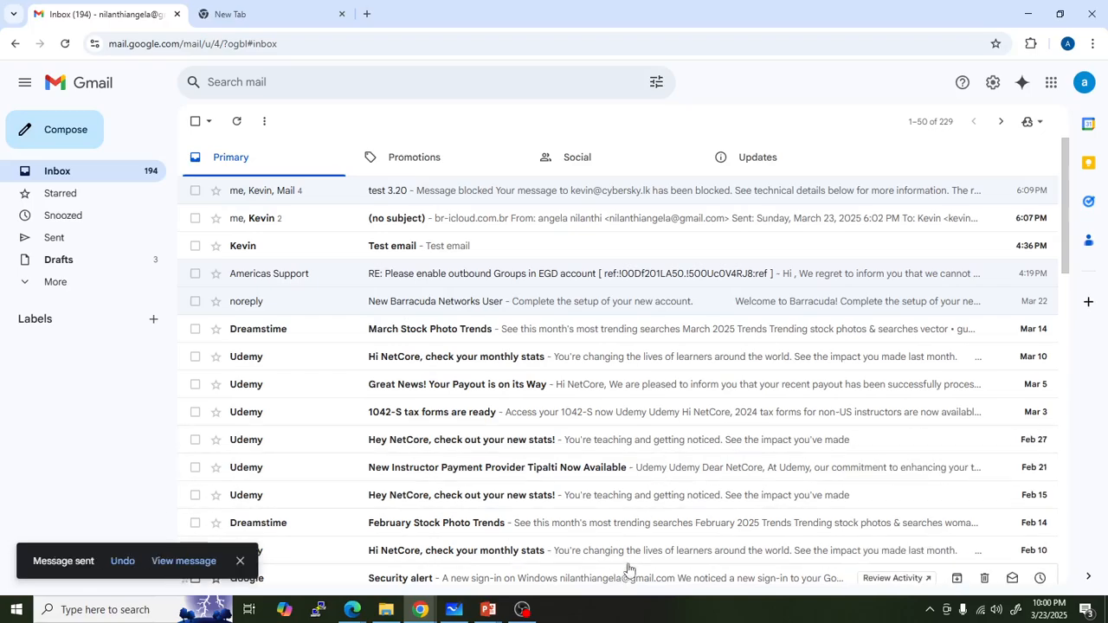
Switch to Barracuda in Edge, refresh the inbound Message Log until the new mail is listed, and open "test email 9.59 pm".
mouse_move(434, 613)
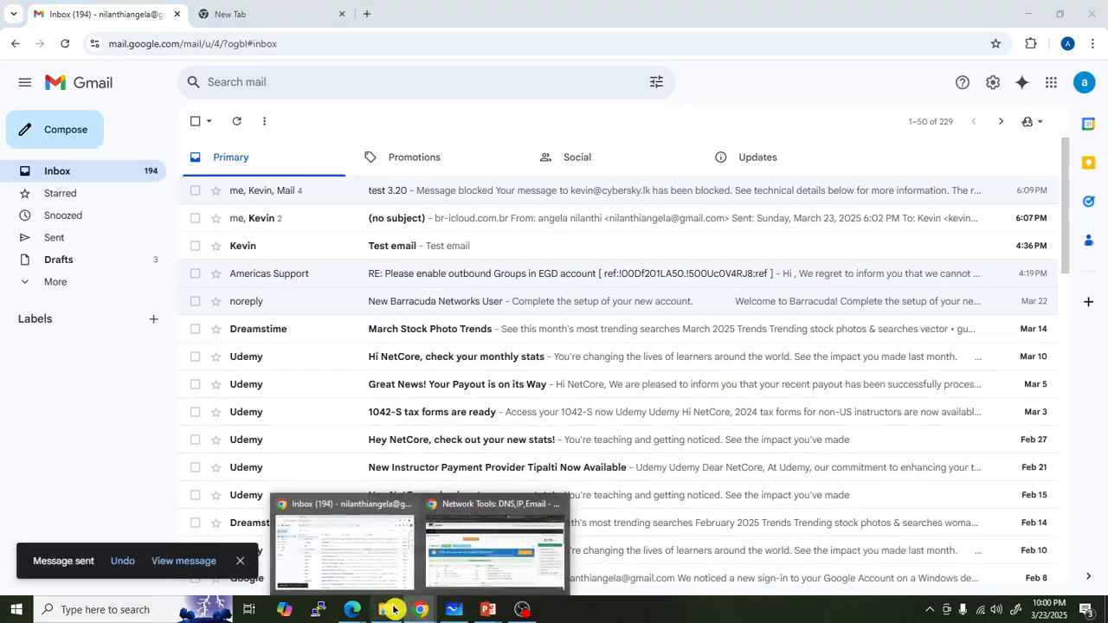
left_click(404, 549)
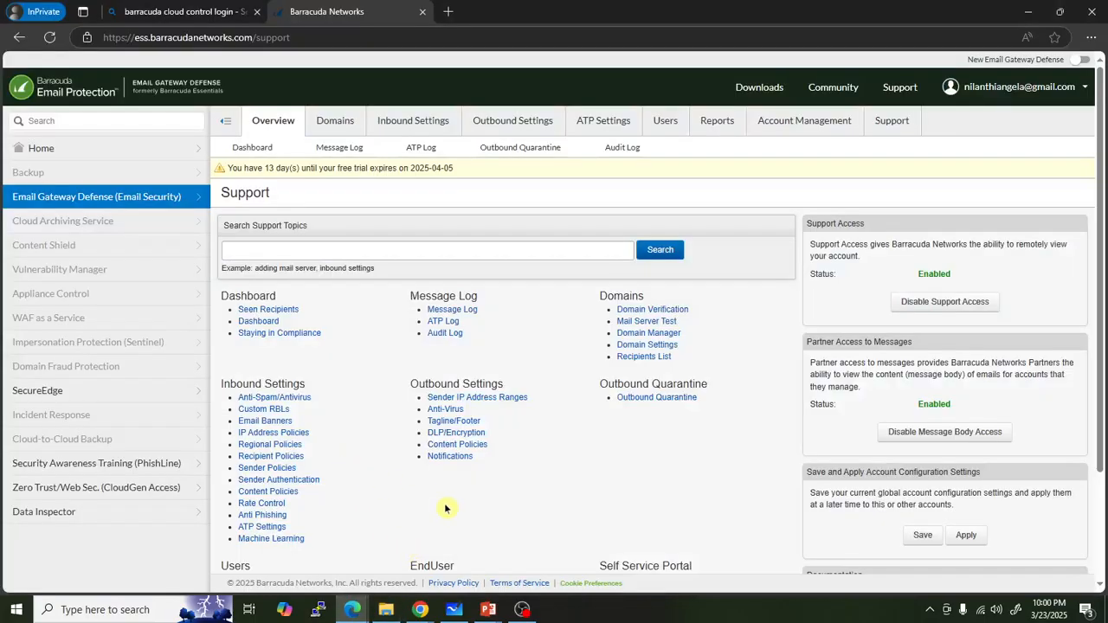
left_click(324, 148)
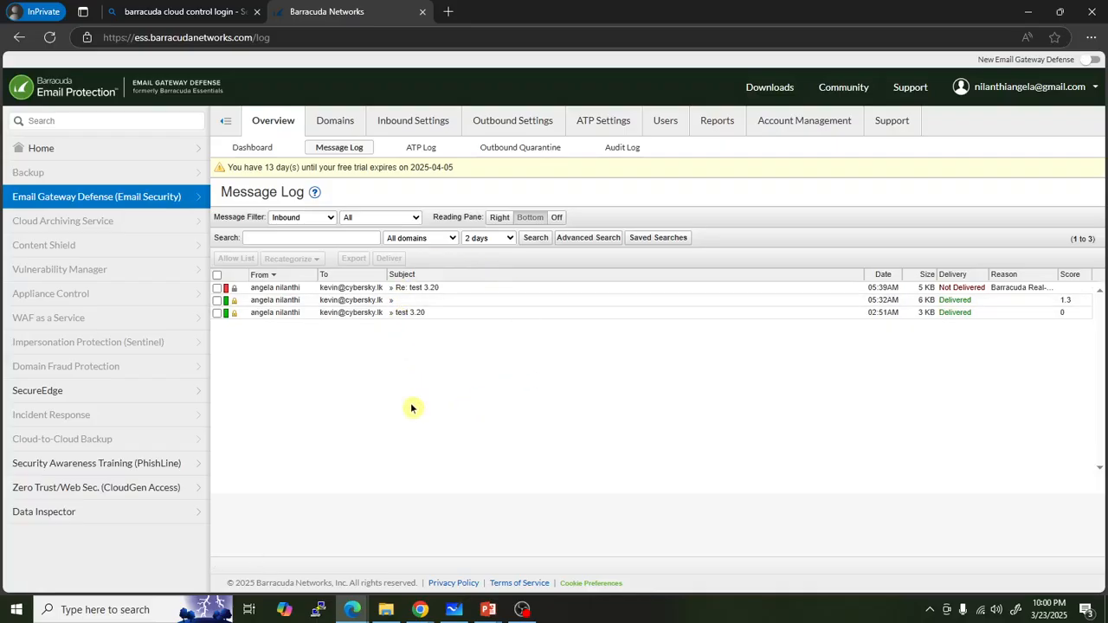
left_click(321, 217)
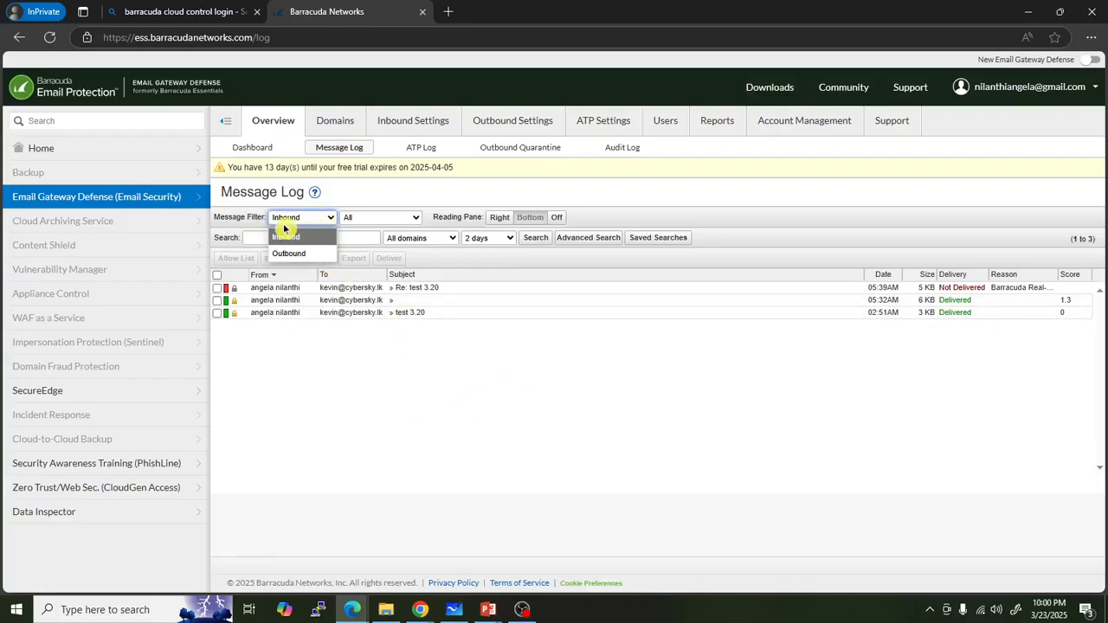
left_click(288, 236)
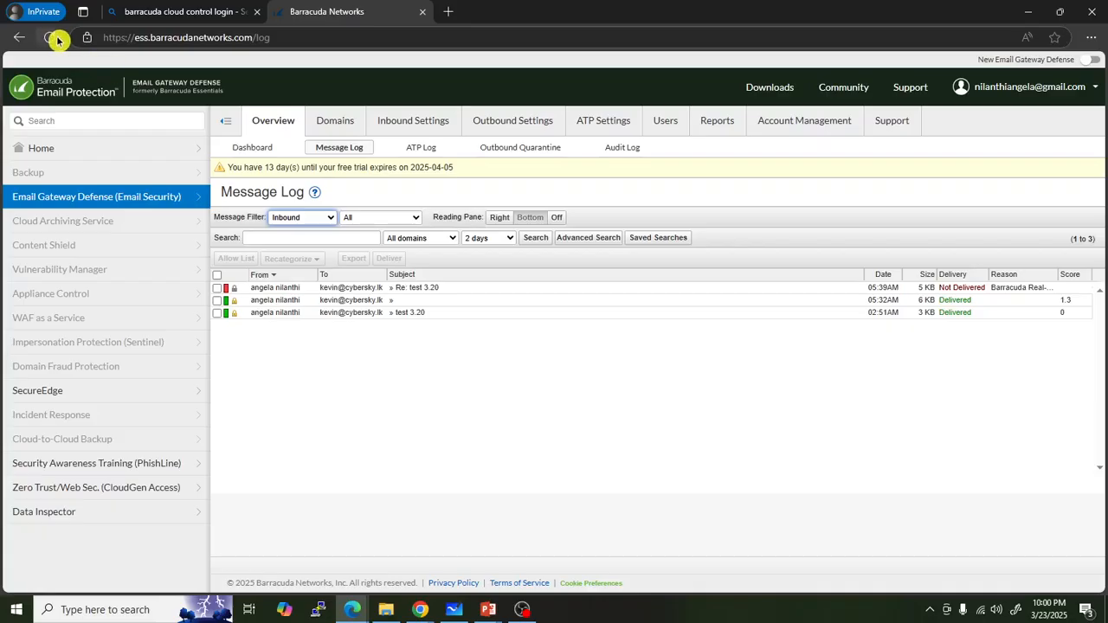
left_click(51, 37)
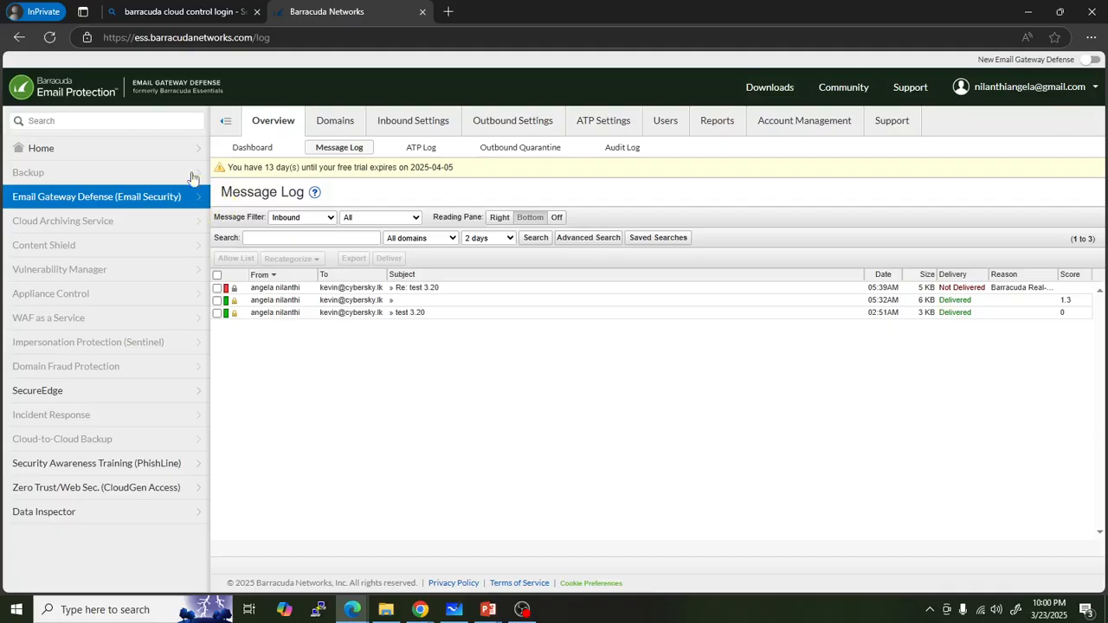
left_click(50, 39)
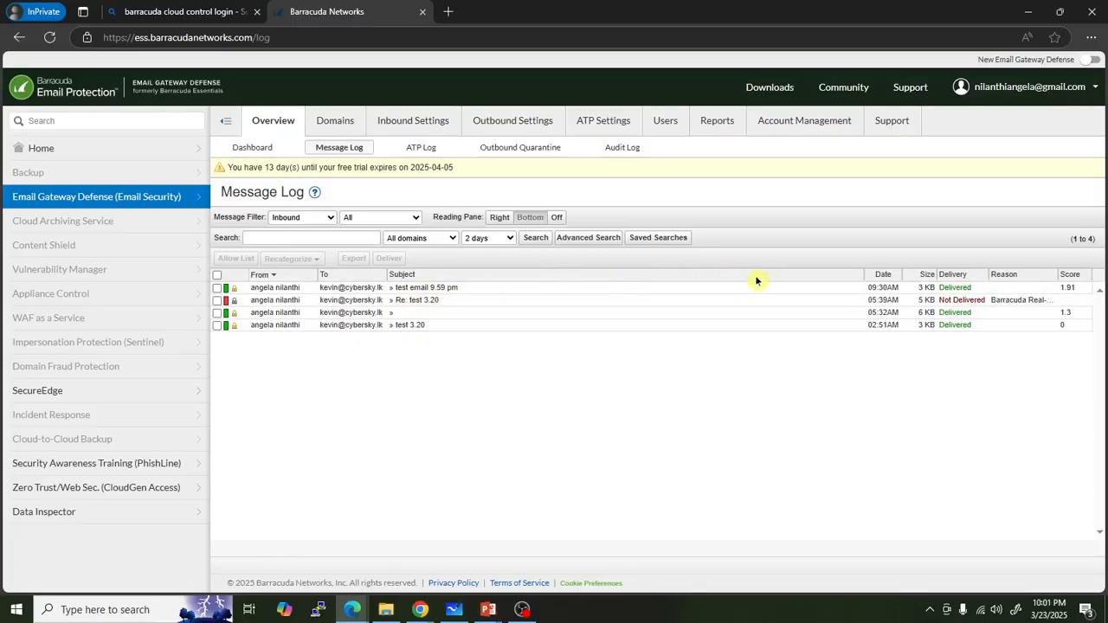
double_click(293, 295)
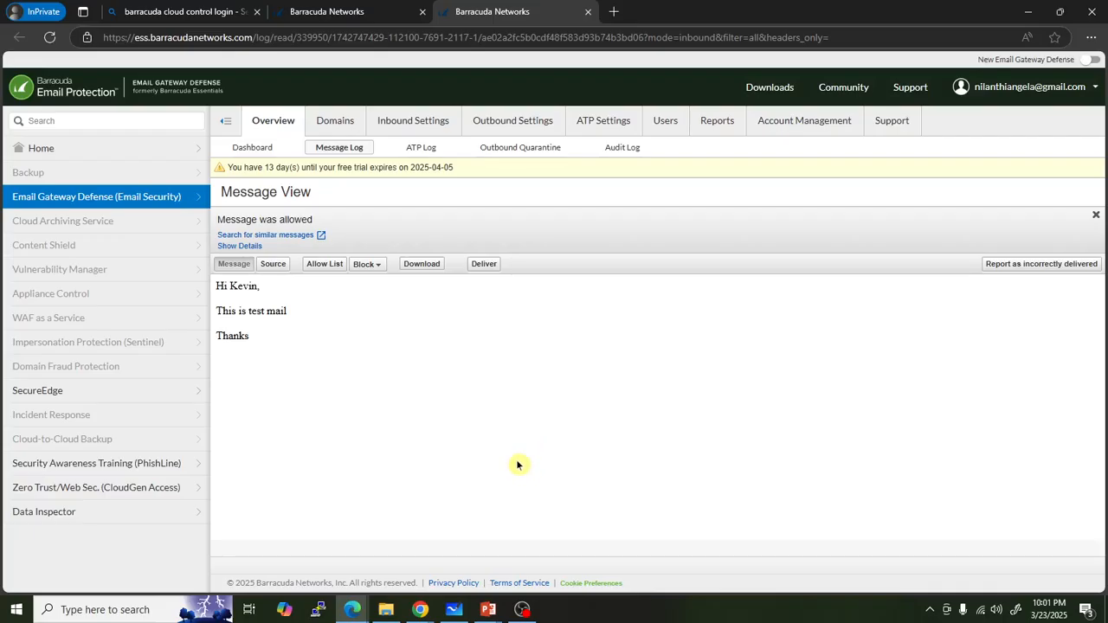
Look at the mail flow diagram in Microsoft Whiteboard and return to the Barracuda message view in Edge.
left_click(454, 609)
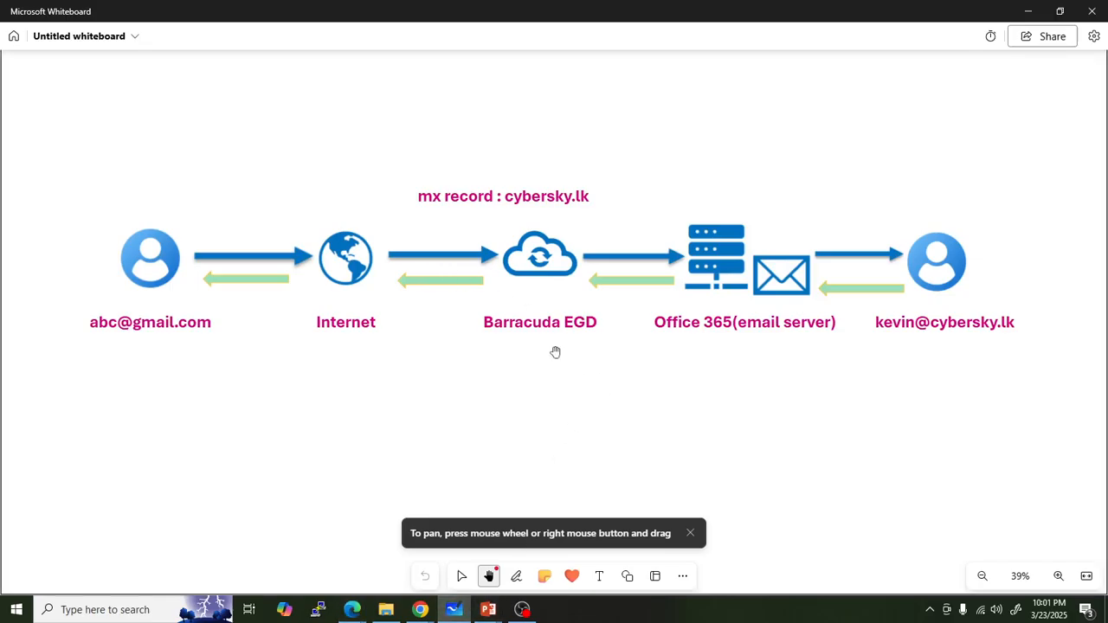
mouse_move(420, 609)
mouse_move(486, 572)
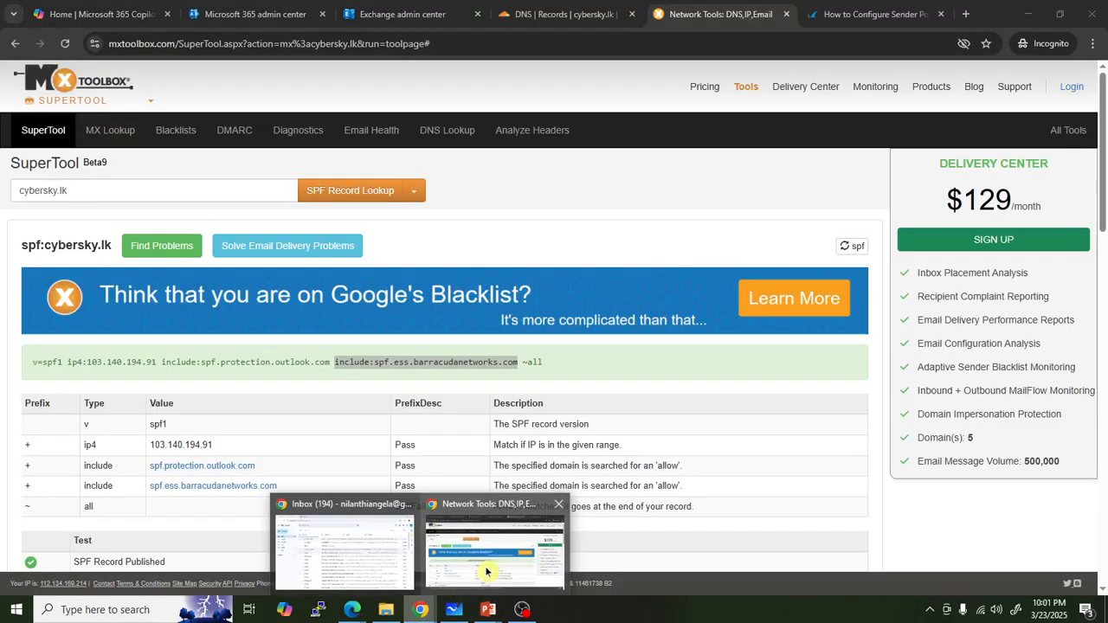
mouse_move(352, 609)
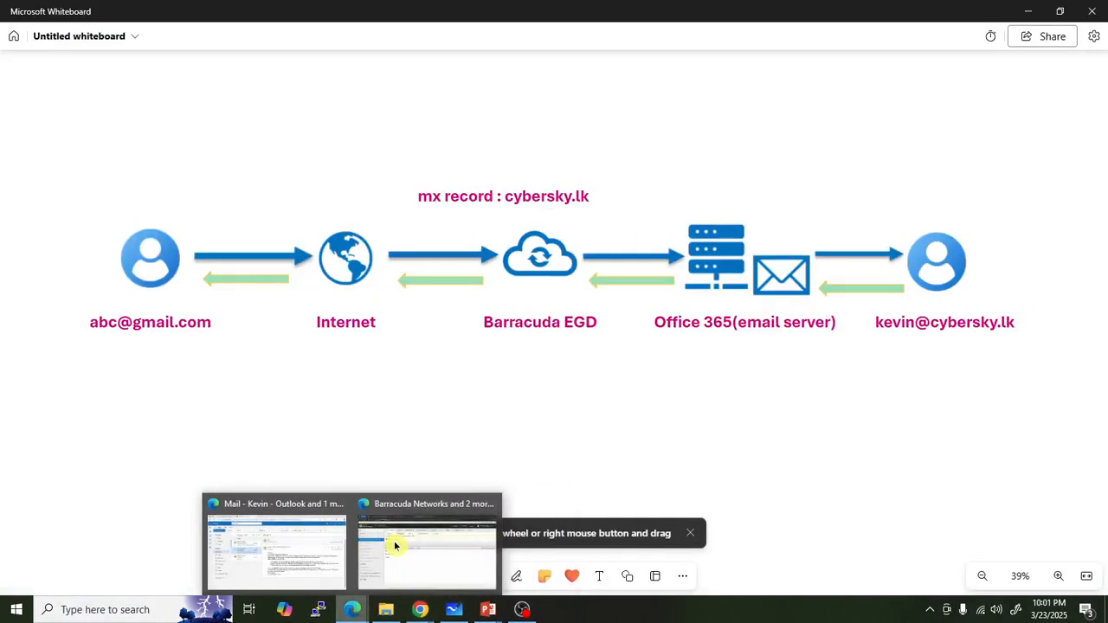
left_click(393, 542)
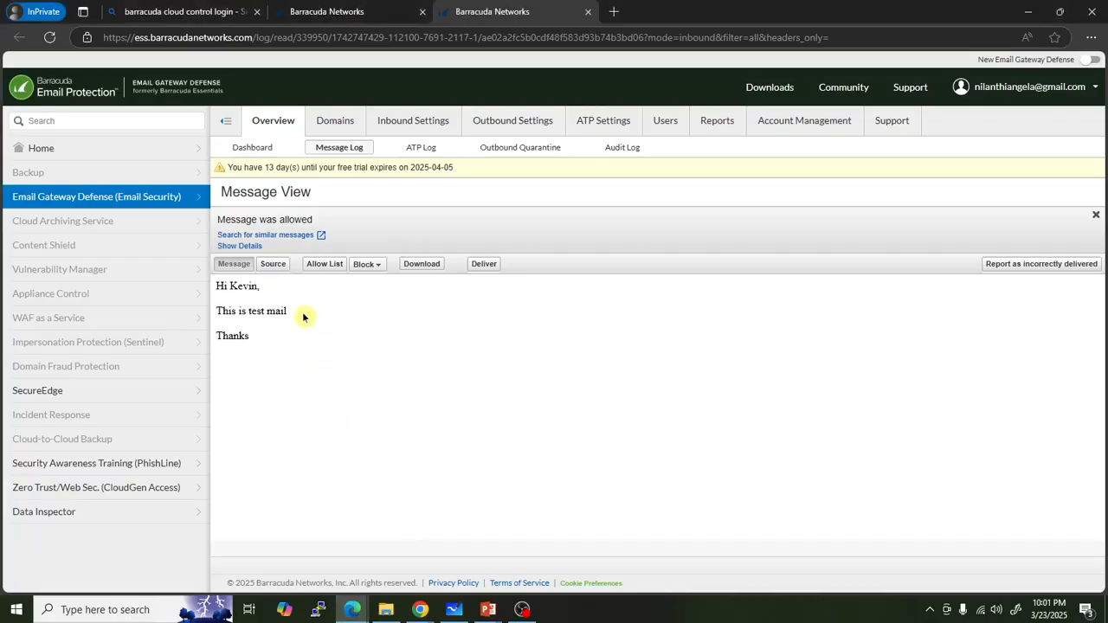
Show the details of "test email 9.59 pm" and check its sender, recipient and subject.
left_click(245, 247)
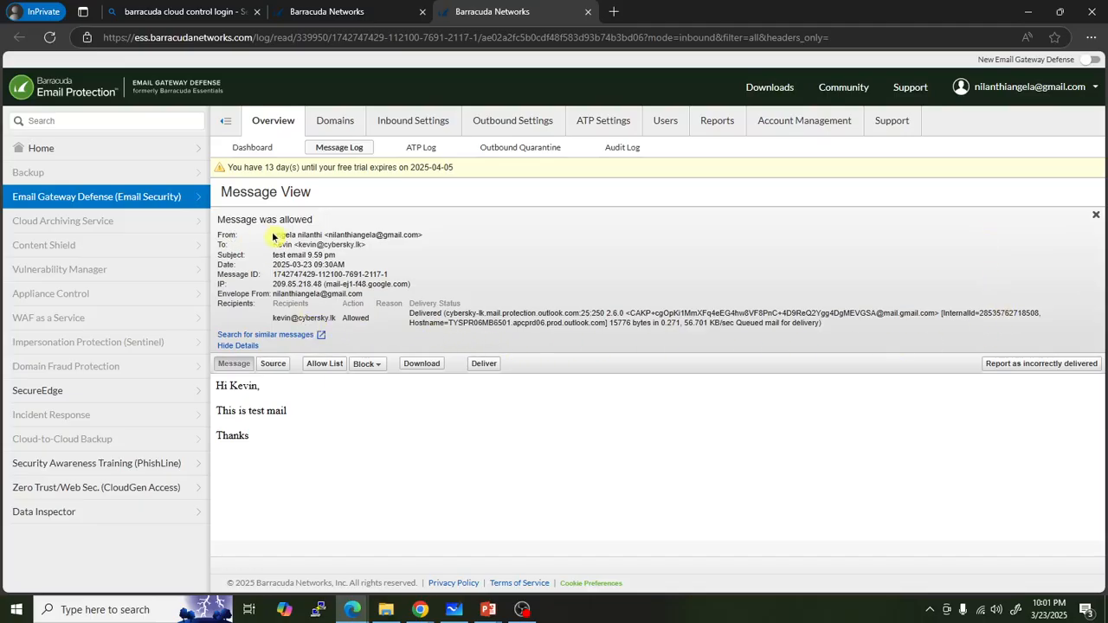
left_click_drag(273, 235, 329, 236)
left_click(373, 232)
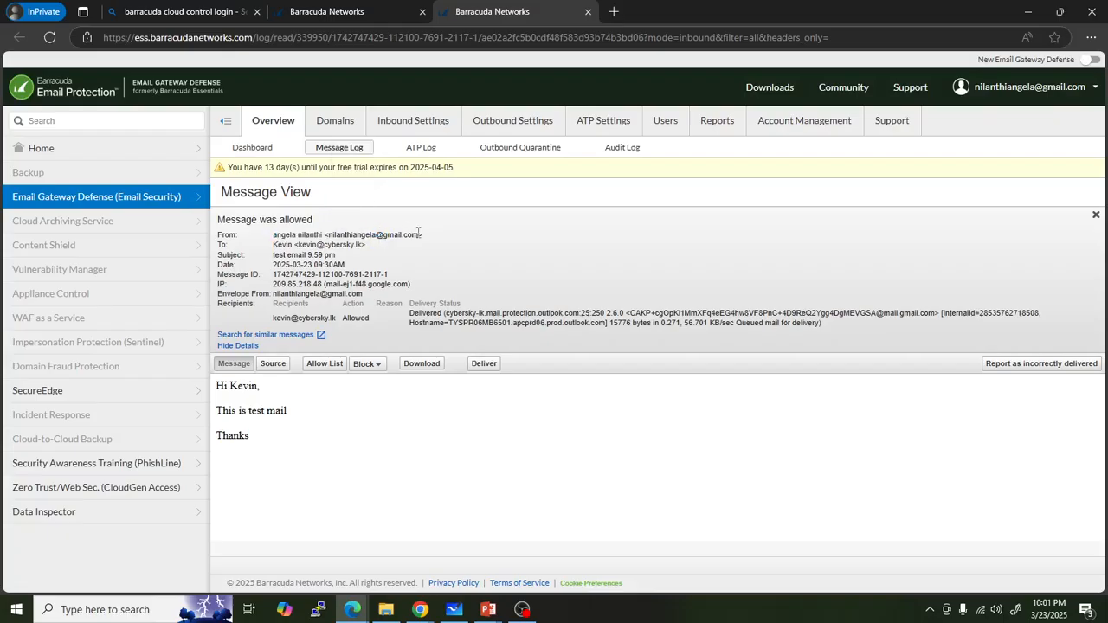
left_click_drag(415, 232, 343, 261)
left_click(282, 244)
left_click(360, 256)
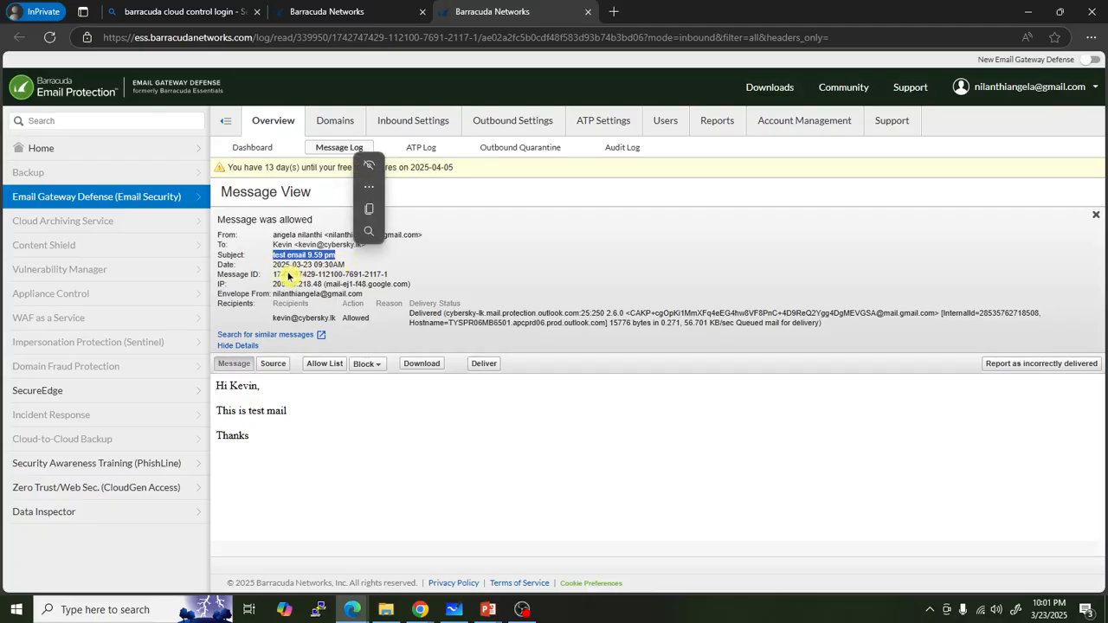
Examine the test email's message ID, sending IP, recipient action and delivery status.
left_click_drag(273, 274, 383, 277)
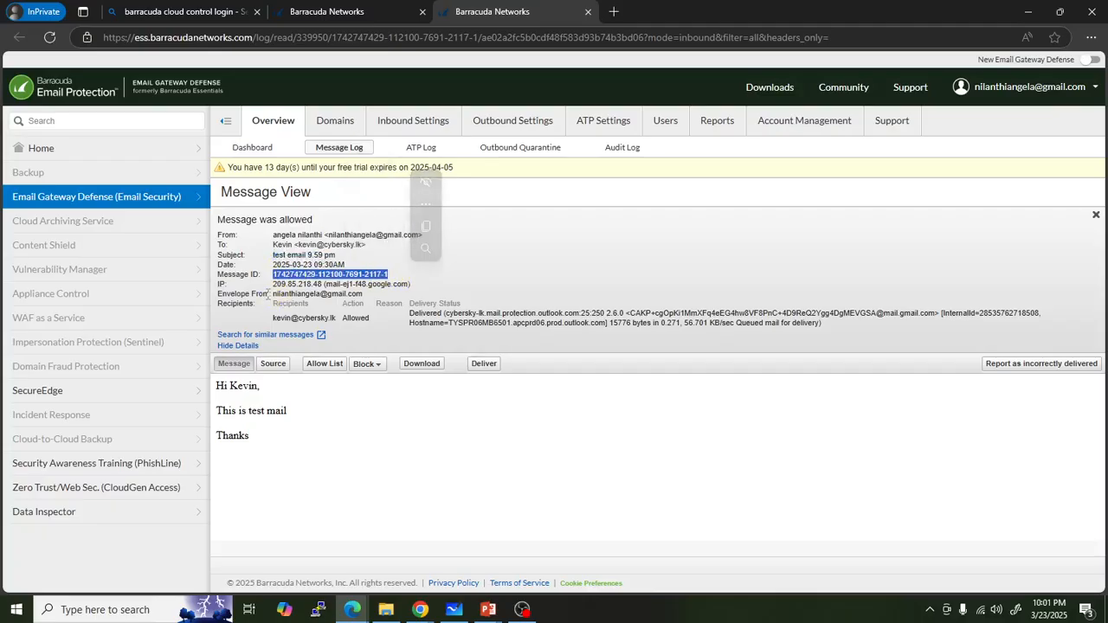
left_click_drag(273, 284, 325, 284)
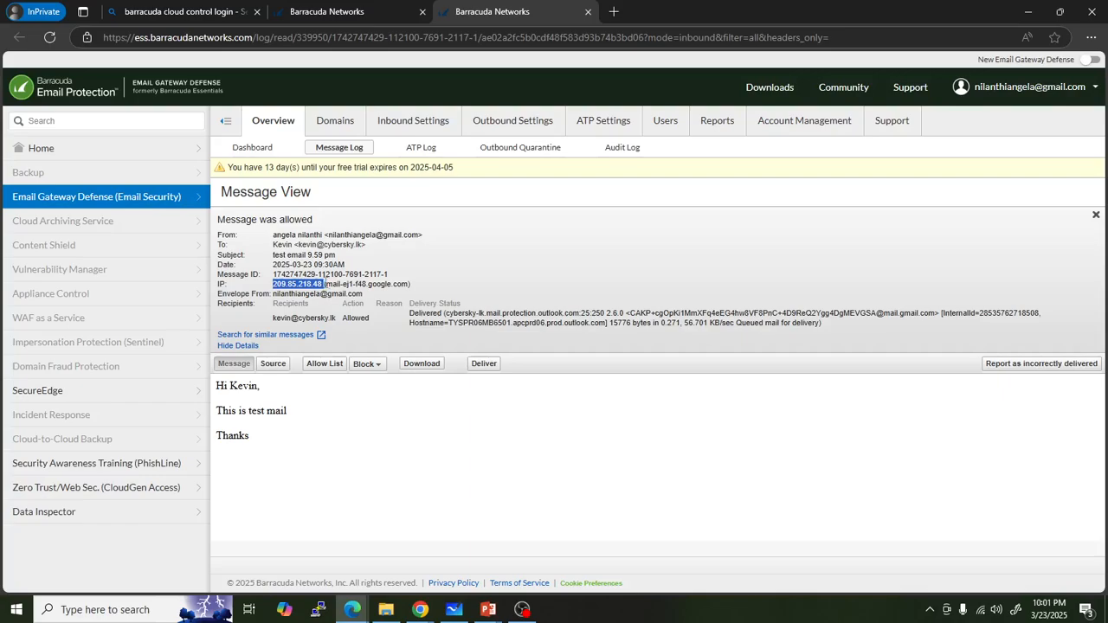
left_click(420, 279)
left_click_drag(272, 284, 315, 284)
left_click_drag(372, 318, 342, 318)
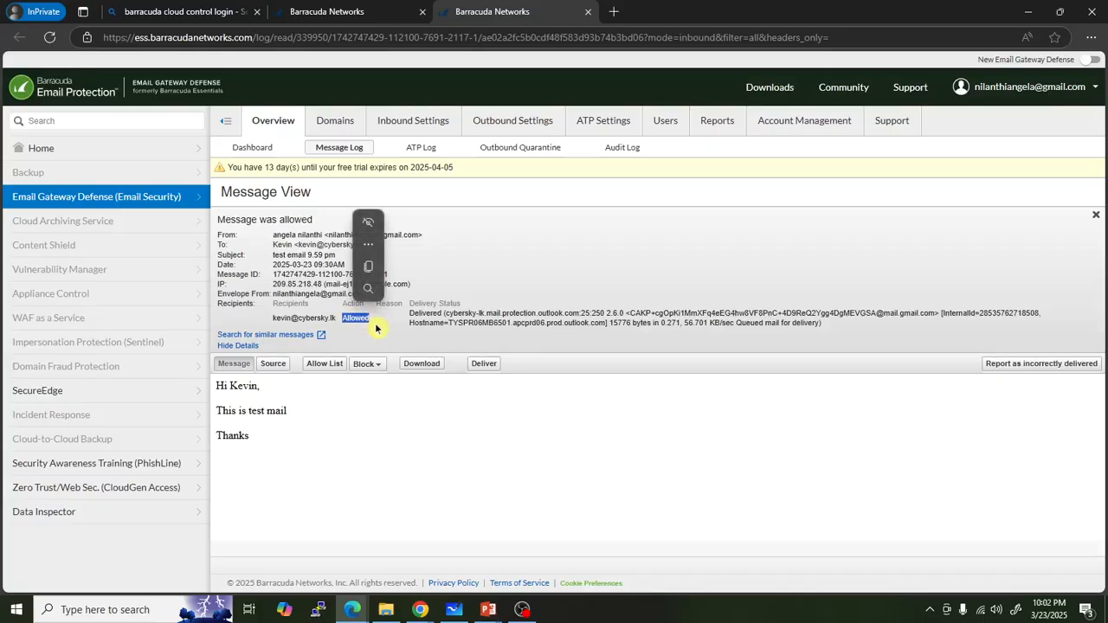
left_click(377, 316)
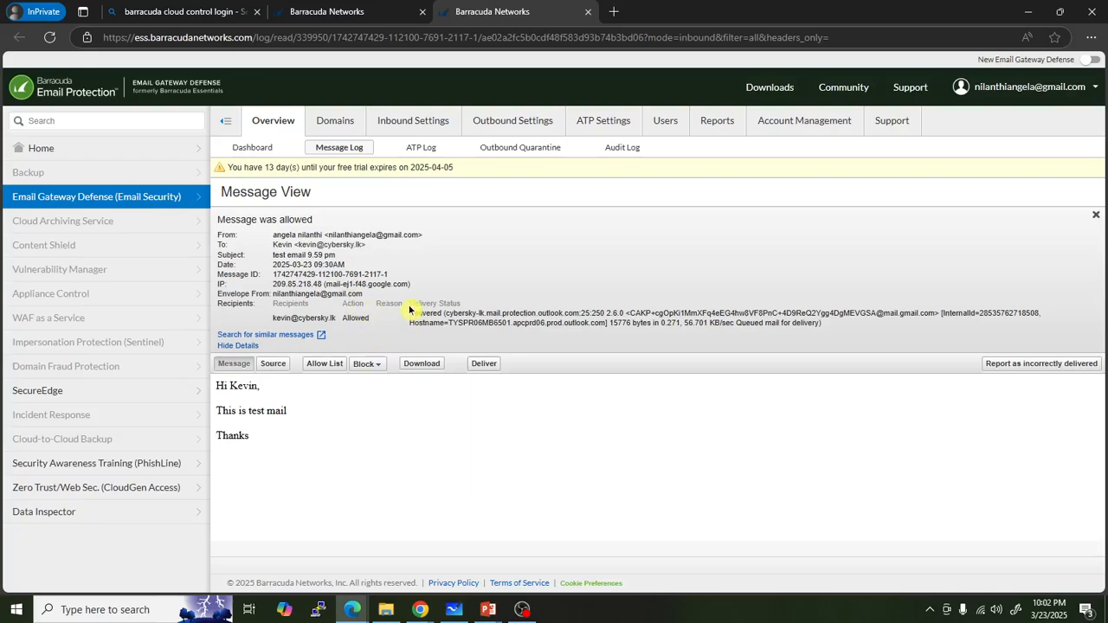
left_click_drag(409, 308, 935, 330)
left_click(437, 325)
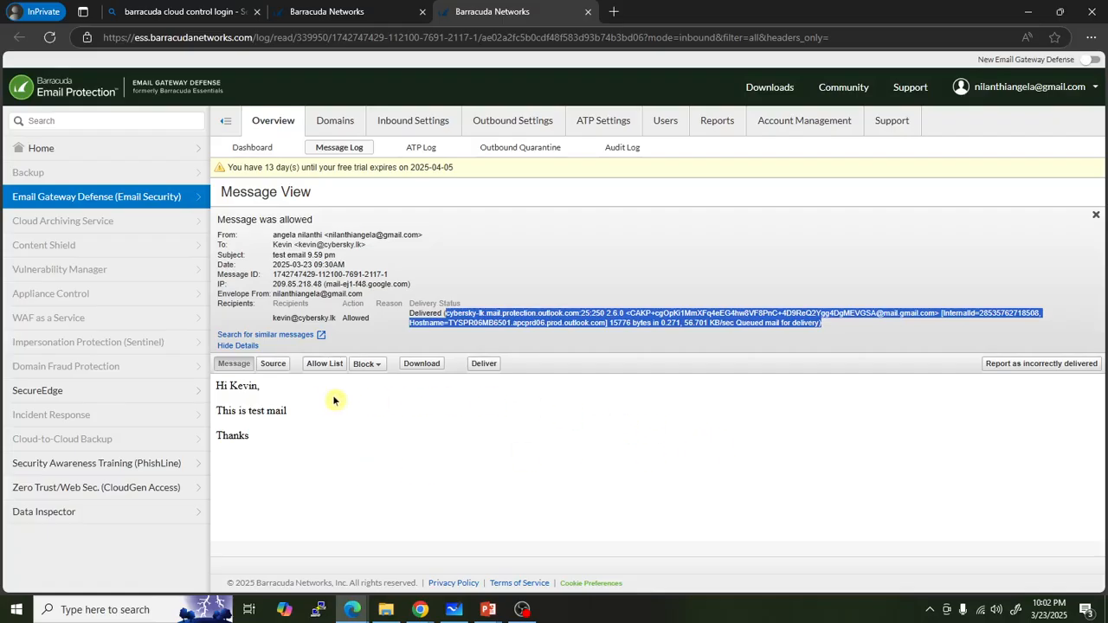
Display the test email's source and read through its Received, DKIM and X-BESS headers.
left_click(273, 364)
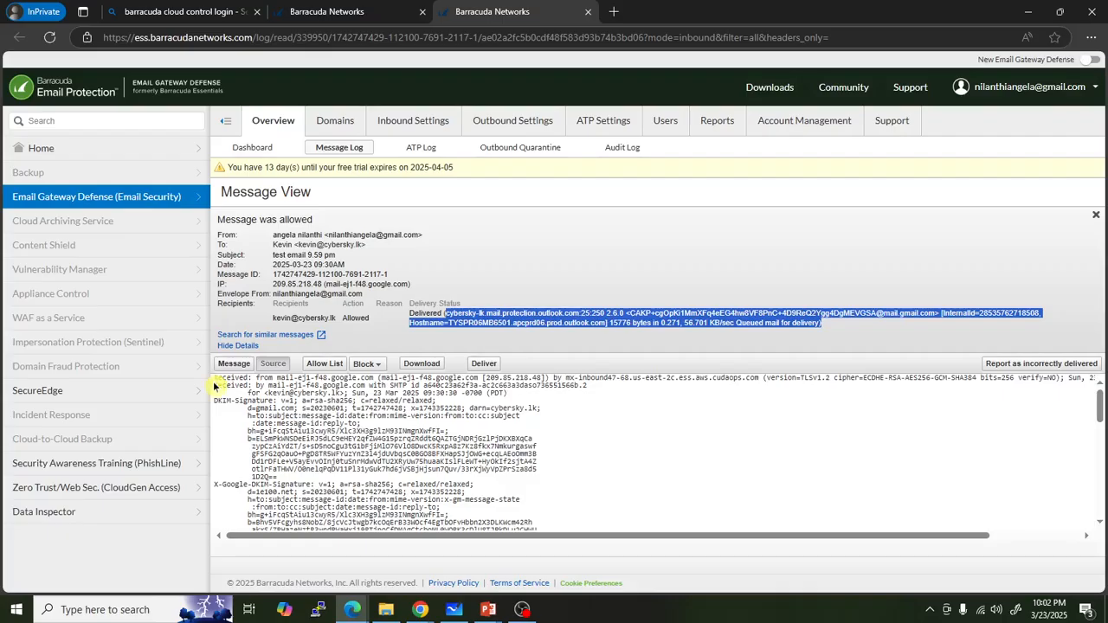
left_click_drag(215, 378, 455, 418)
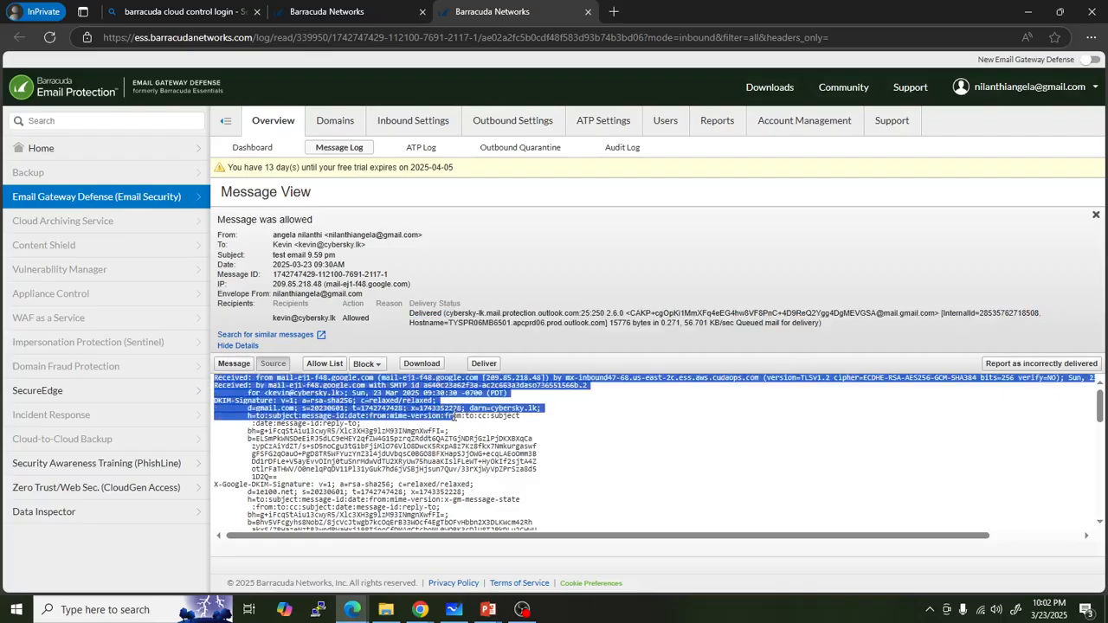
left_click(547, 464)
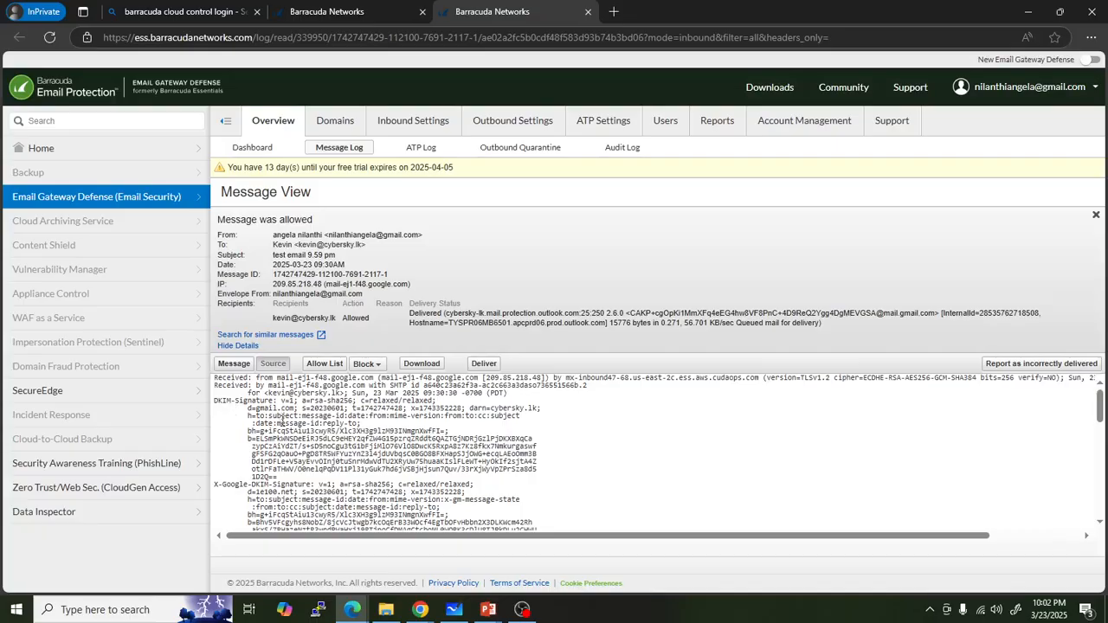
scroll(390, 454, "down", 5)
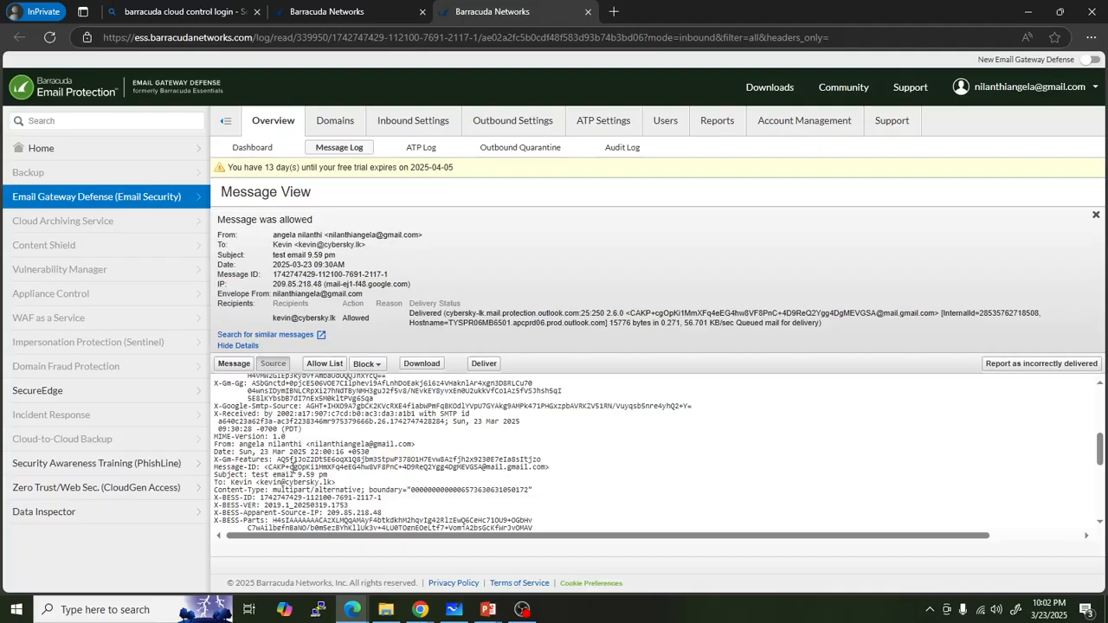
scroll(297, 468, "down", 3)
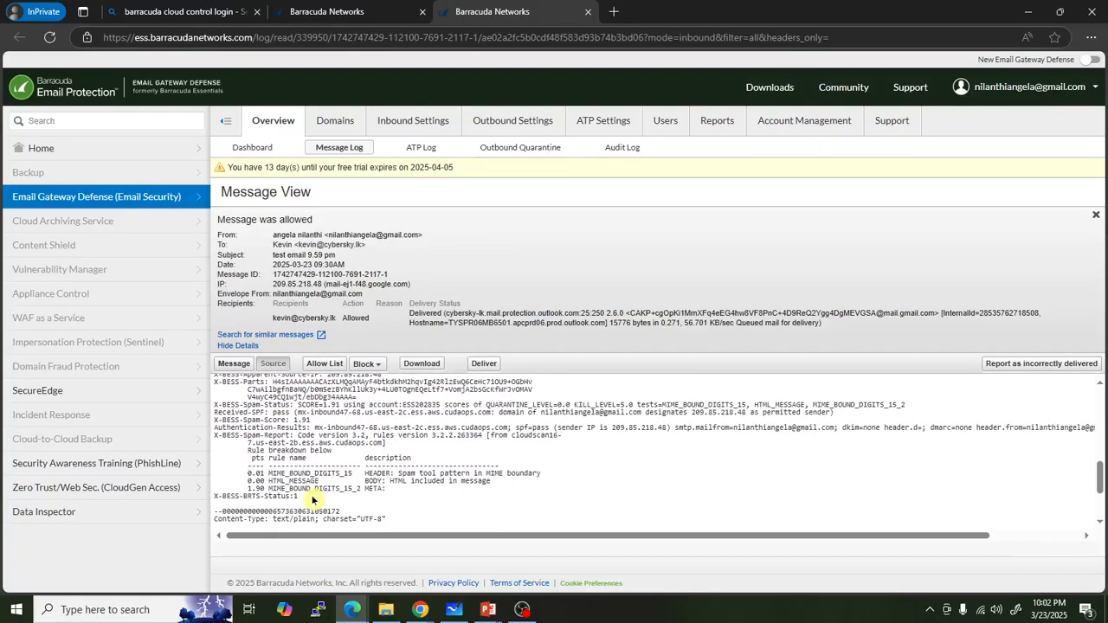
Examine the spam report's rule breakdown in the message source, including the header and body rule descriptions.
left_click_drag(391, 490, 248, 474)
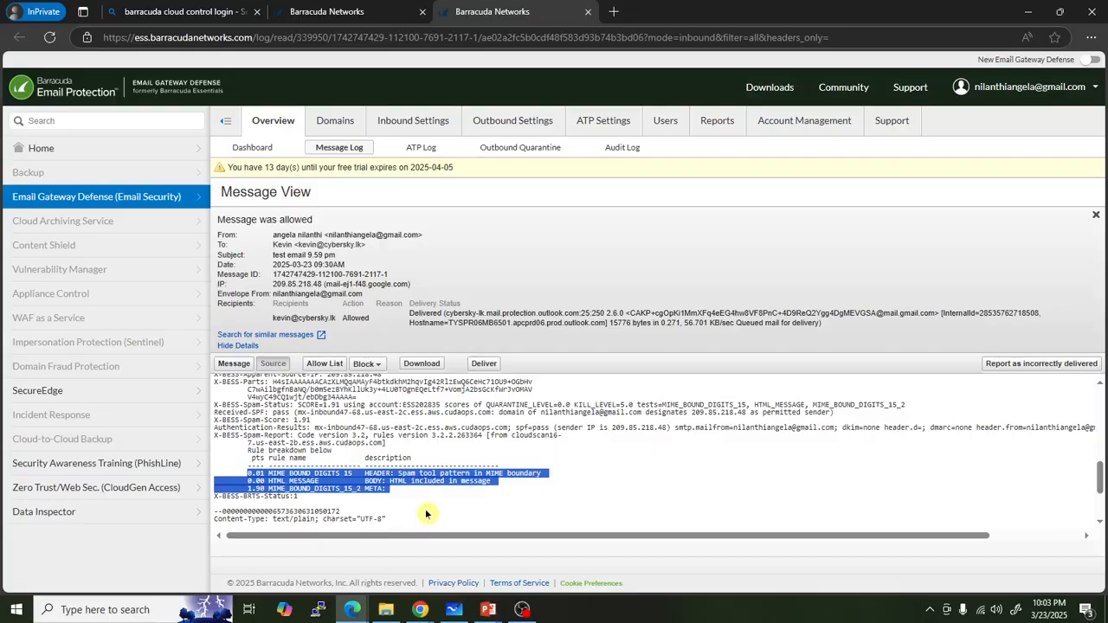
left_click(371, 493)
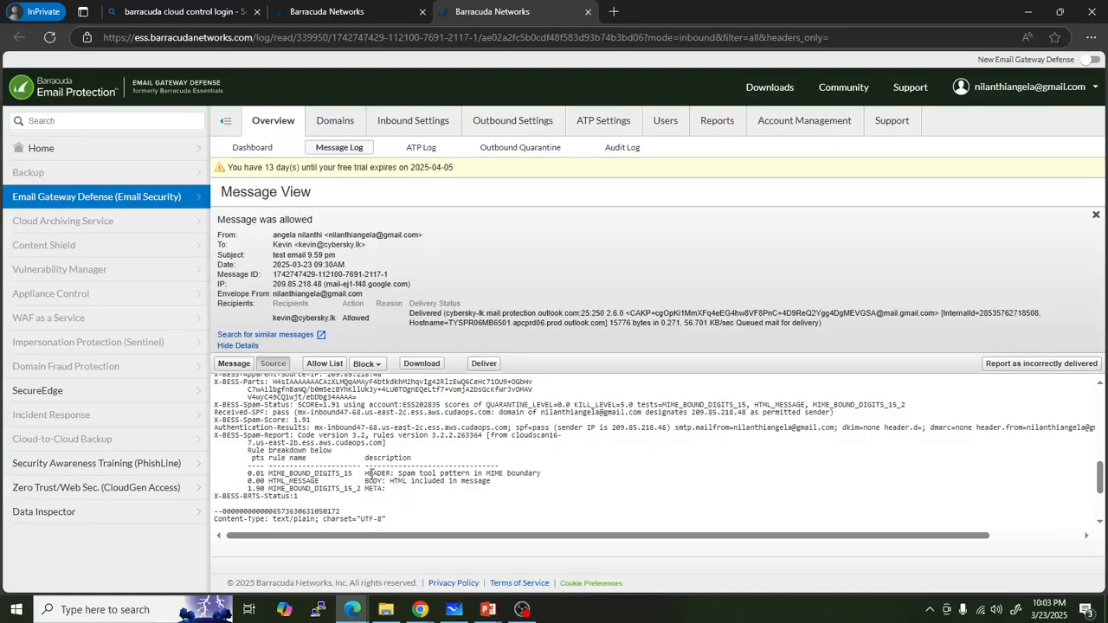
left_click_drag(370, 474, 559, 474)
left_click(405, 485)
left_click_drag(363, 481, 517, 484)
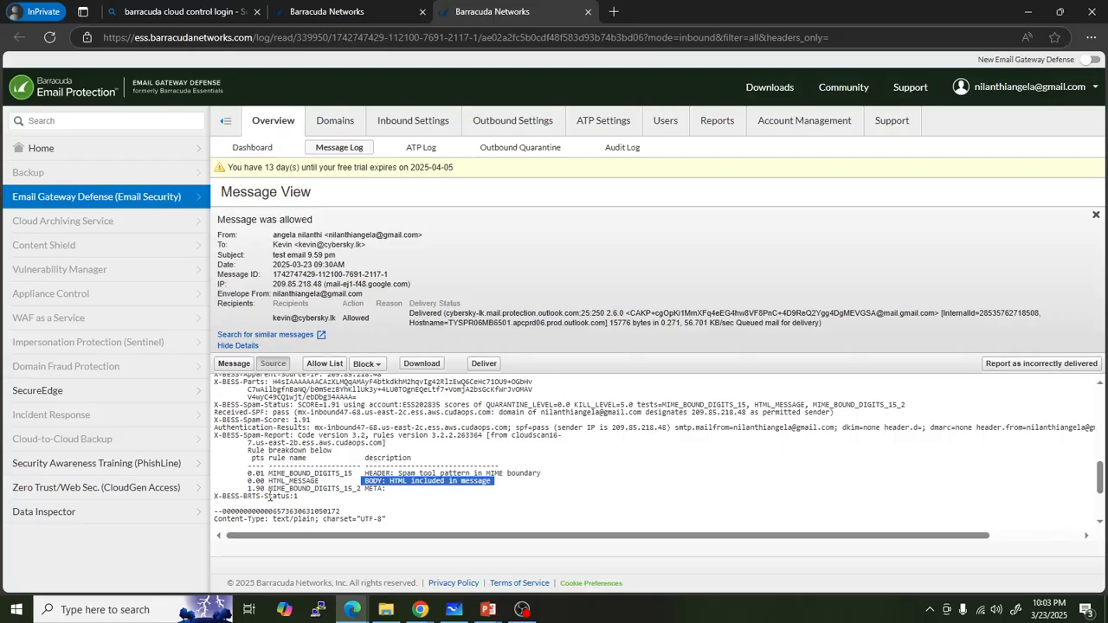
scroll(317, 494, "down", 1)
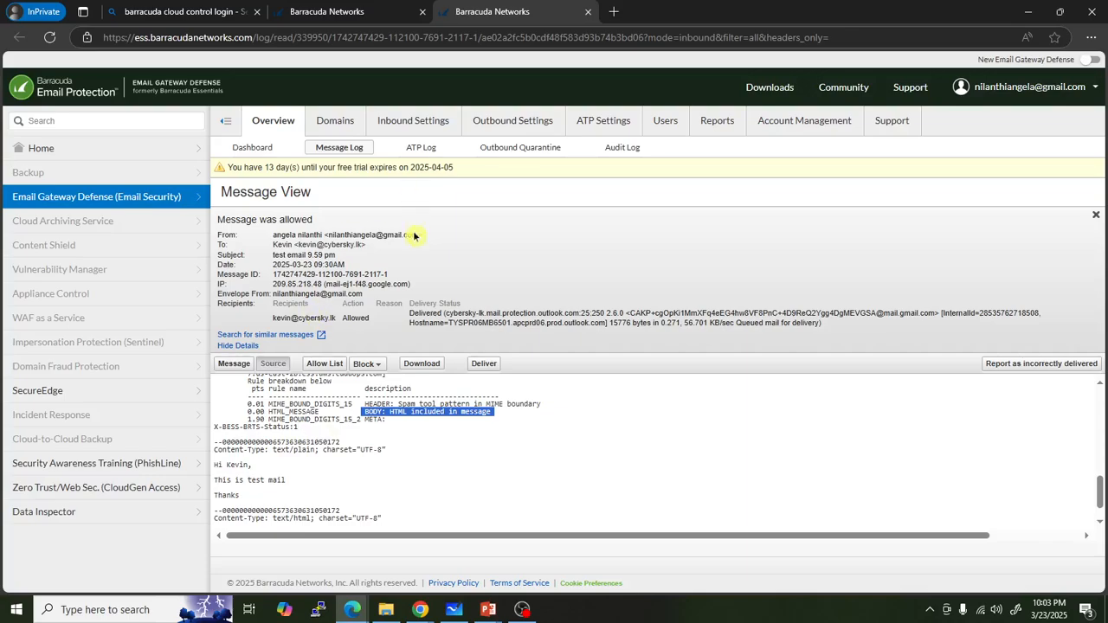
Return to the Message Log, open the undelivered "Re: test 3.20" message, and check its block reason and details.
left_click(336, 148)
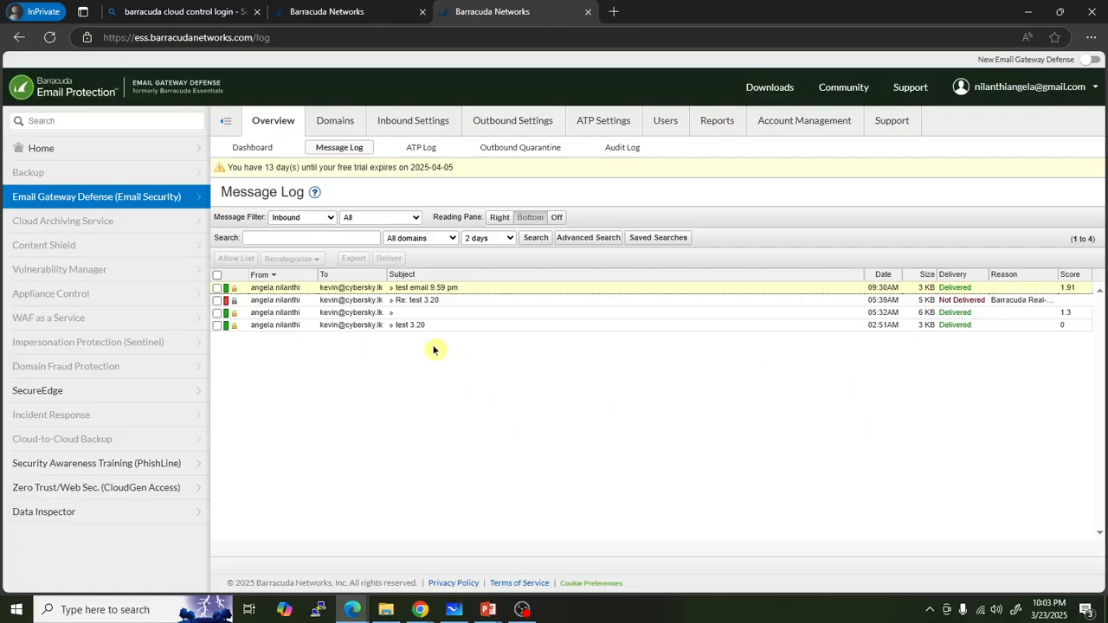
double_click(281, 305)
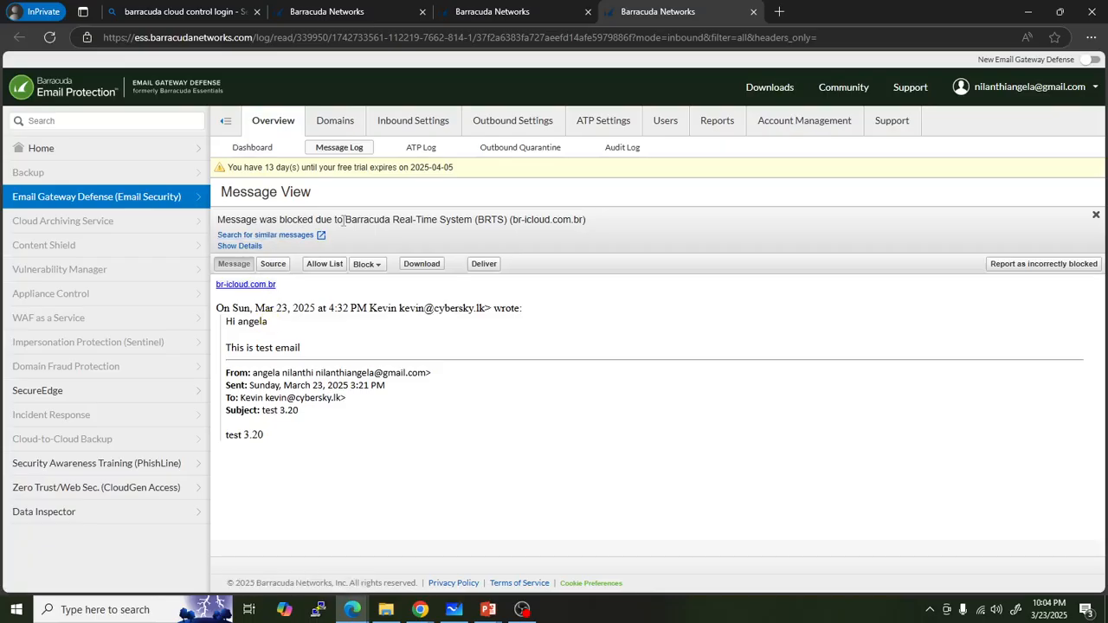
left_click_drag(343, 217, 608, 222)
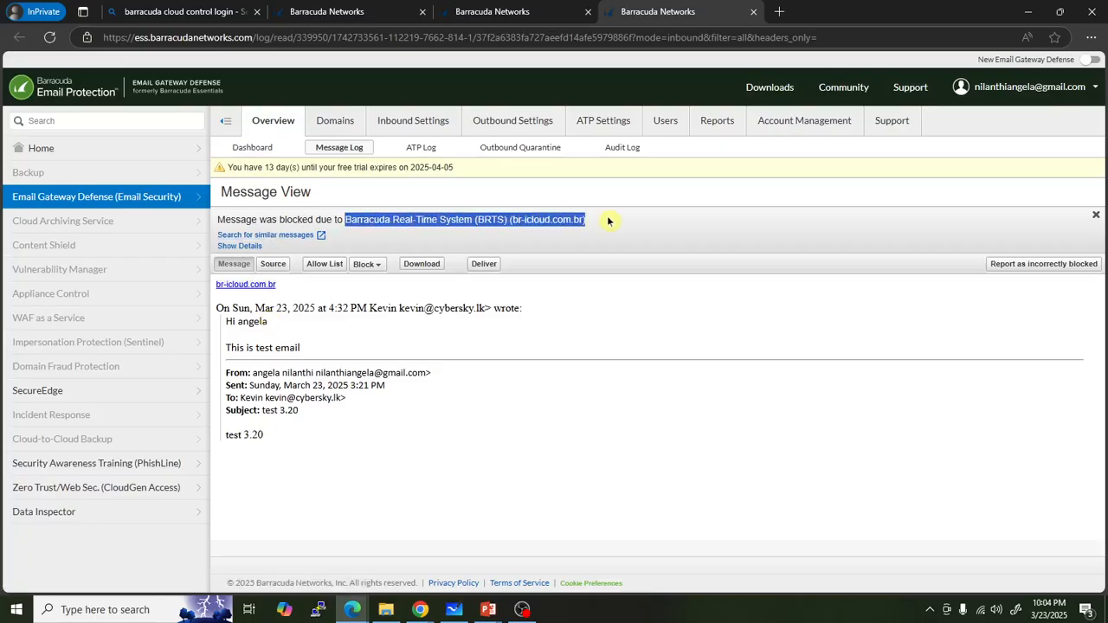
left_click(239, 245)
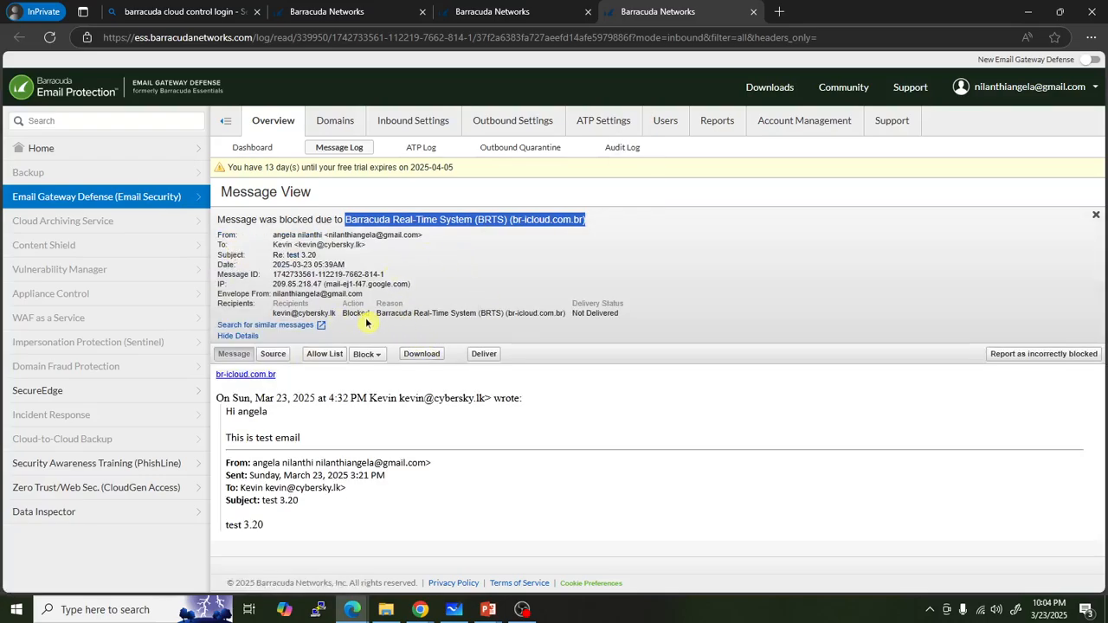
left_click_drag(343, 313, 372, 318)
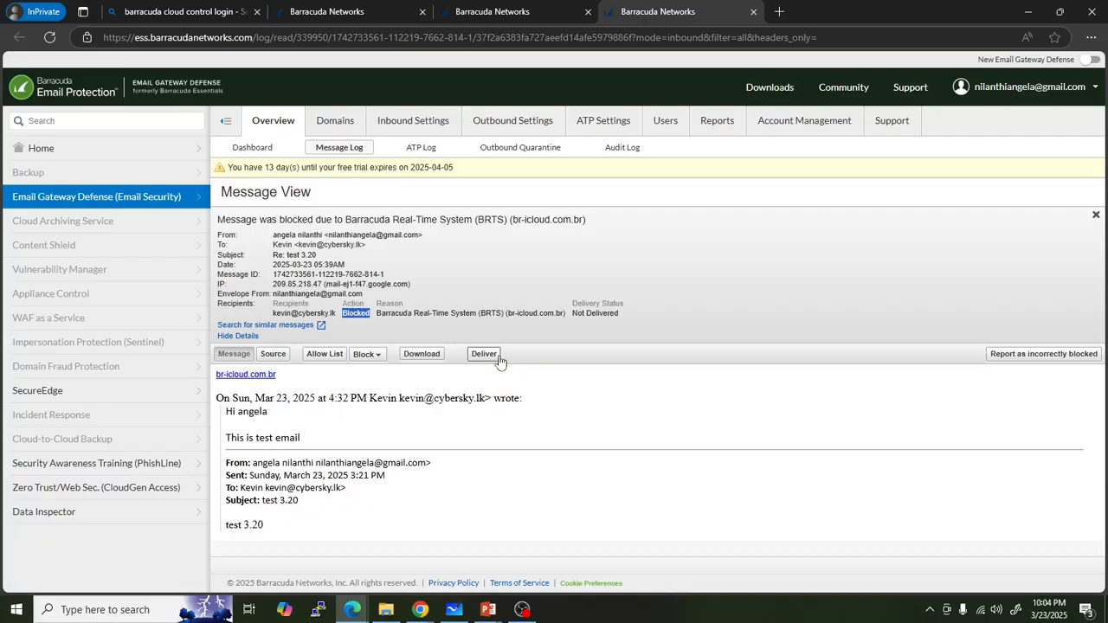
Download the blocked "Re: test 3.20" message, keep the .eml file, and block the sender's entire domain.
left_click(415, 356)
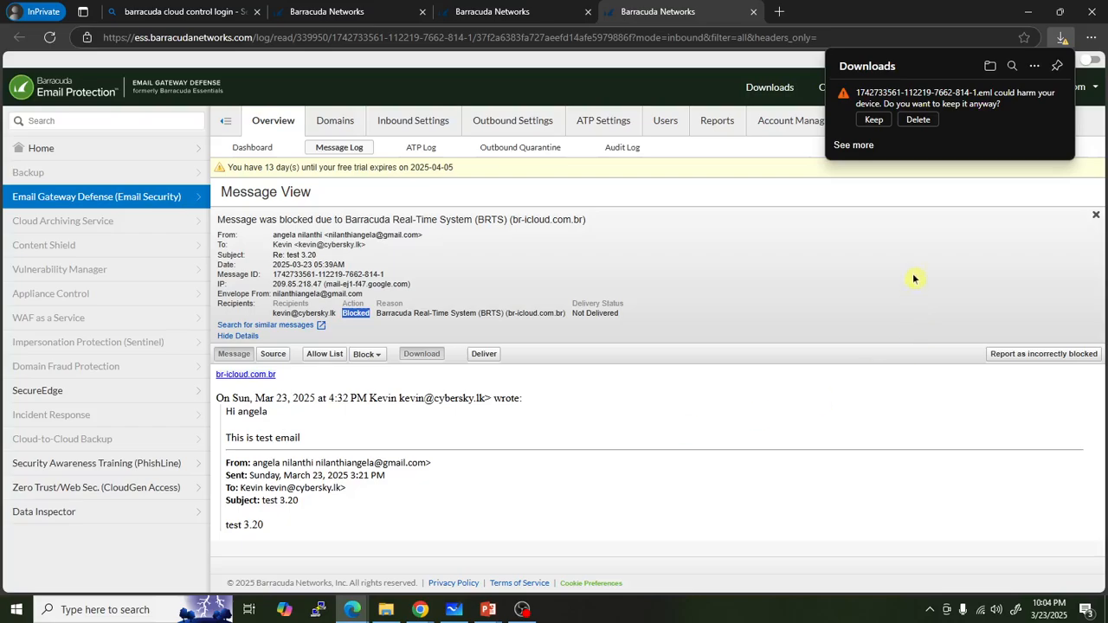
left_click(873, 120)
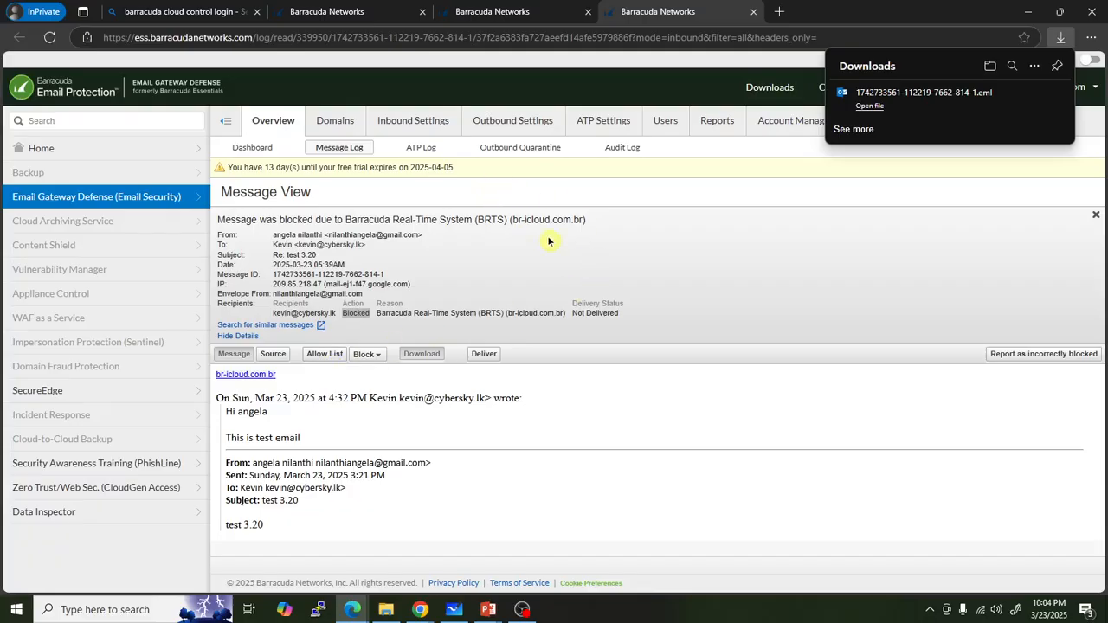
left_click(366, 354)
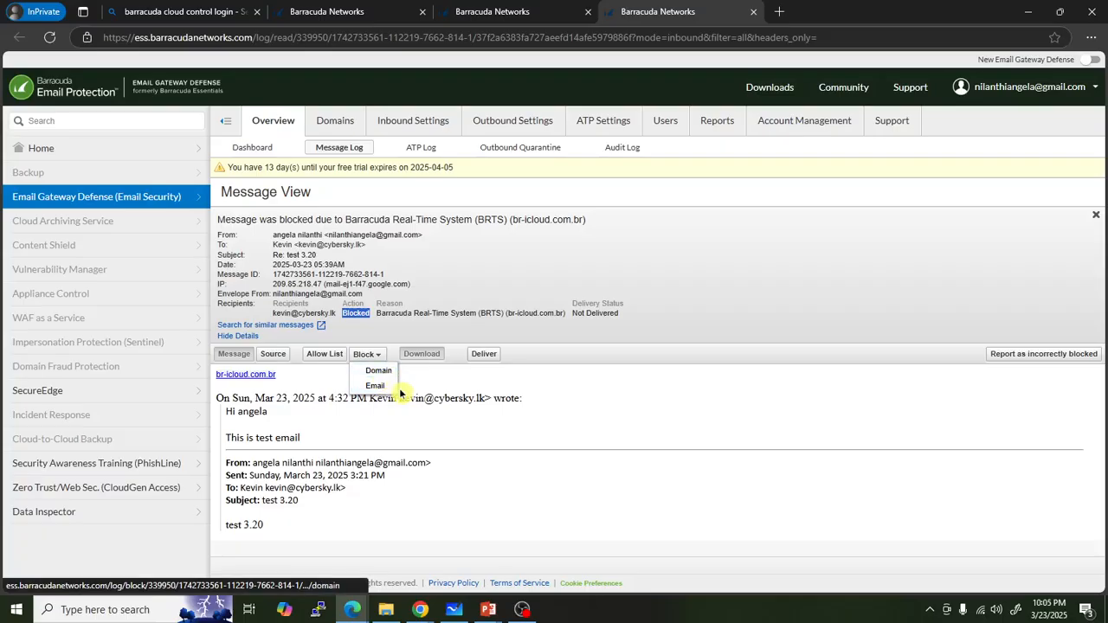
left_click(379, 372)
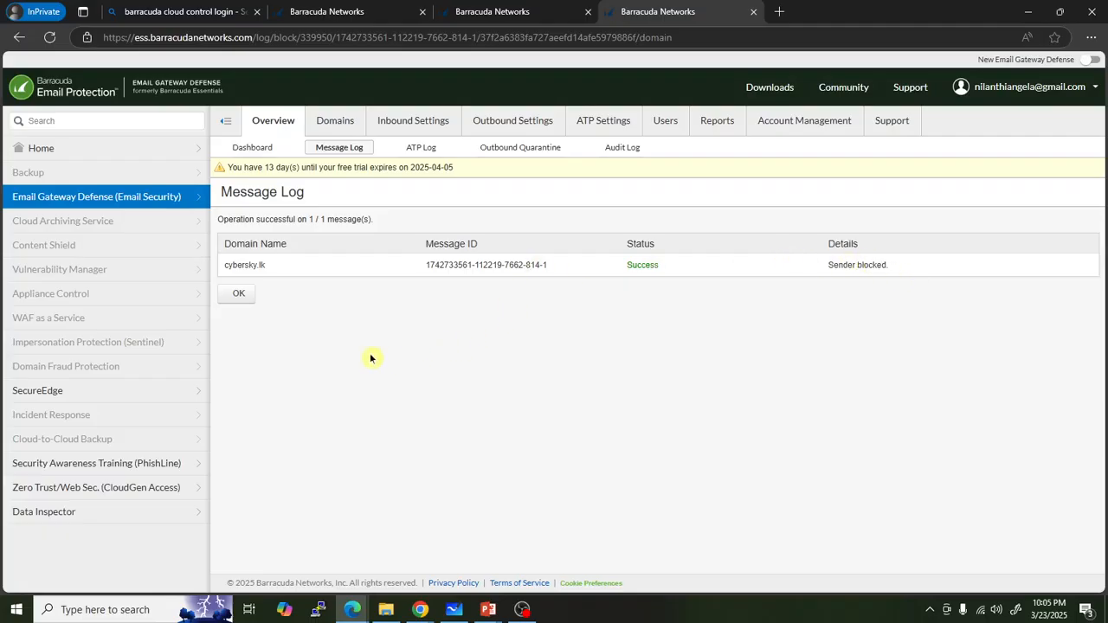
Go back to the Message Log and open the inbound Sender Policies to check the new domain block entry.
left_click(339, 148)
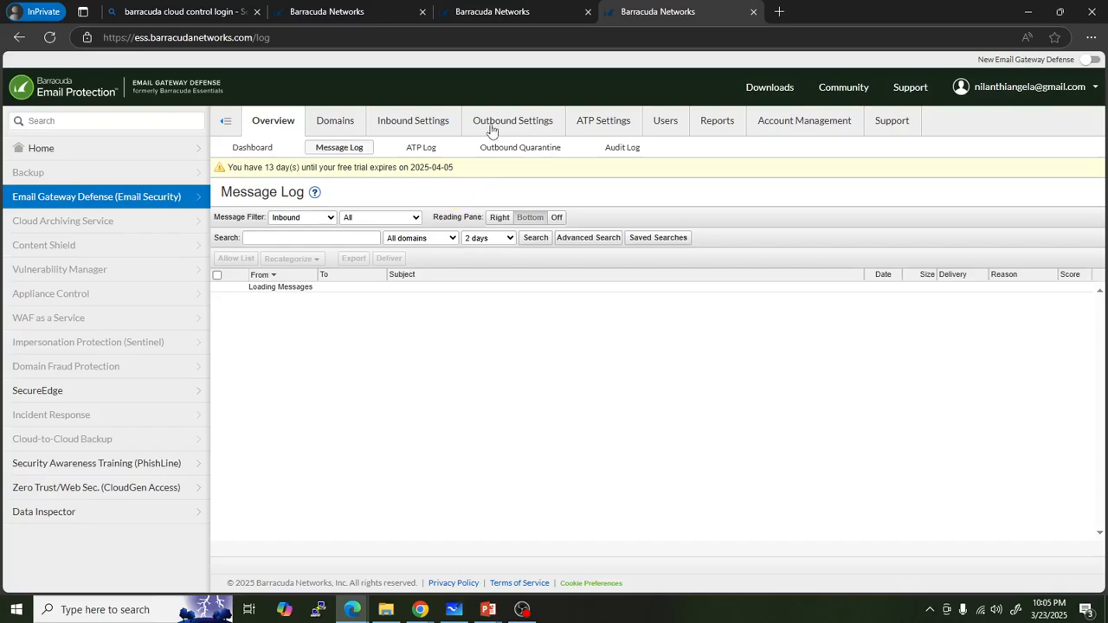
mouse_move(426, 126)
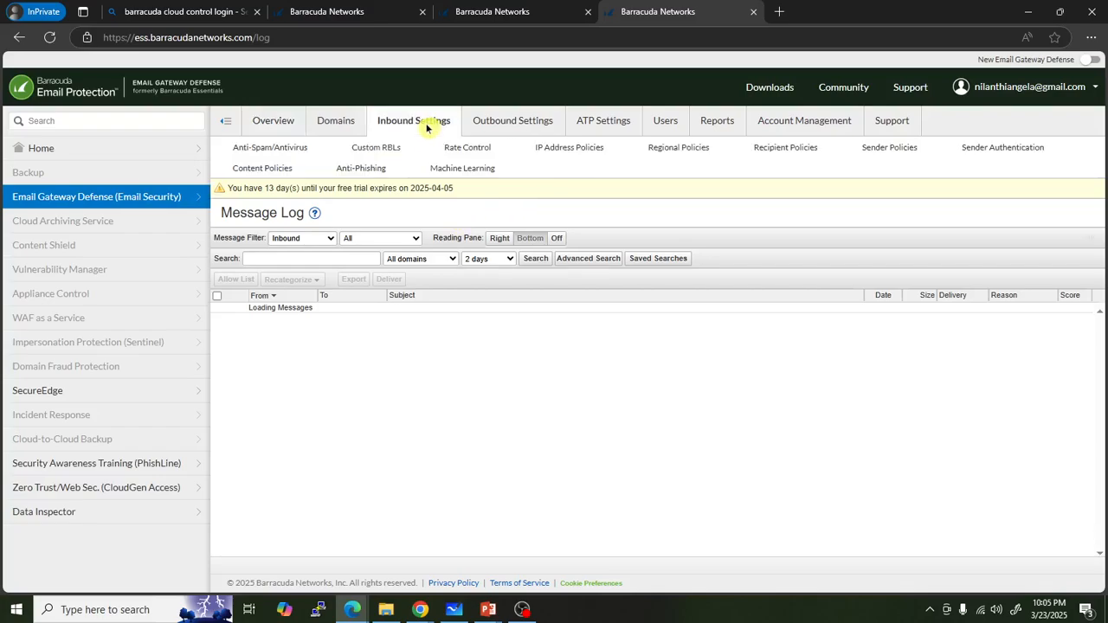
left_click(884, 149)
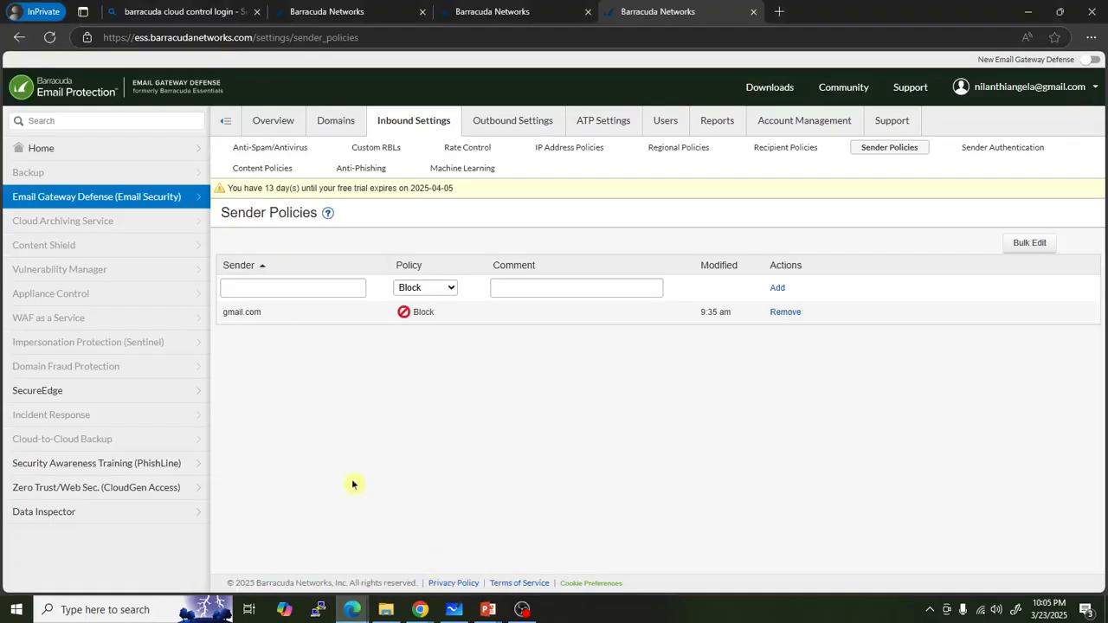
Switch to the recipient's Outlook mailbox and open "test email 9.59 pm" to check its delivery.
mouse_move(352, 609)
left_click(257, 506)
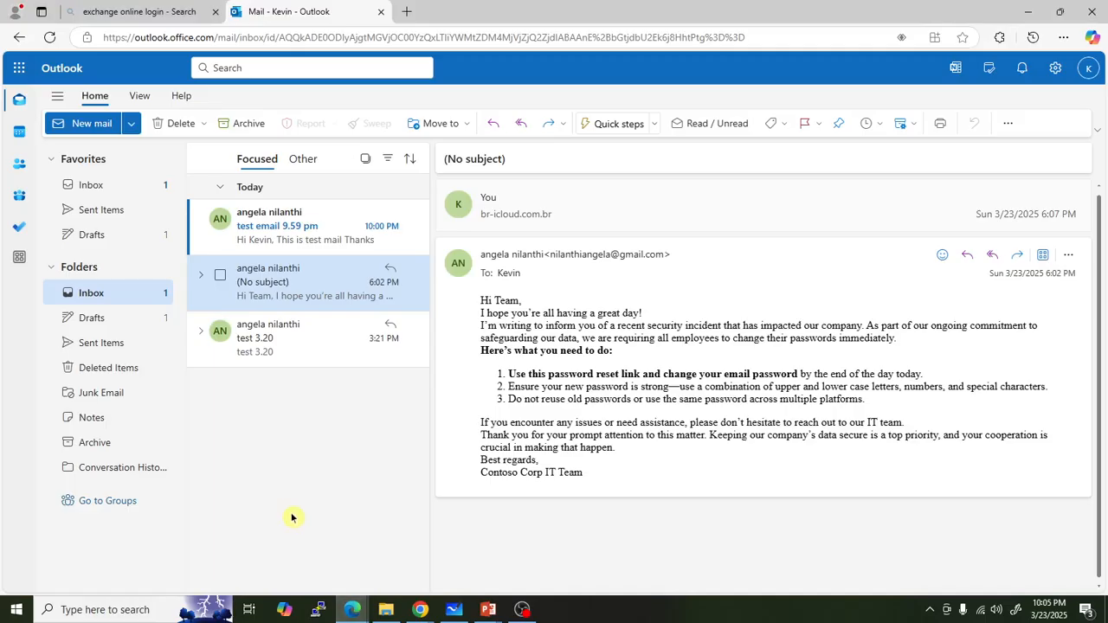
left_click(294, 227)
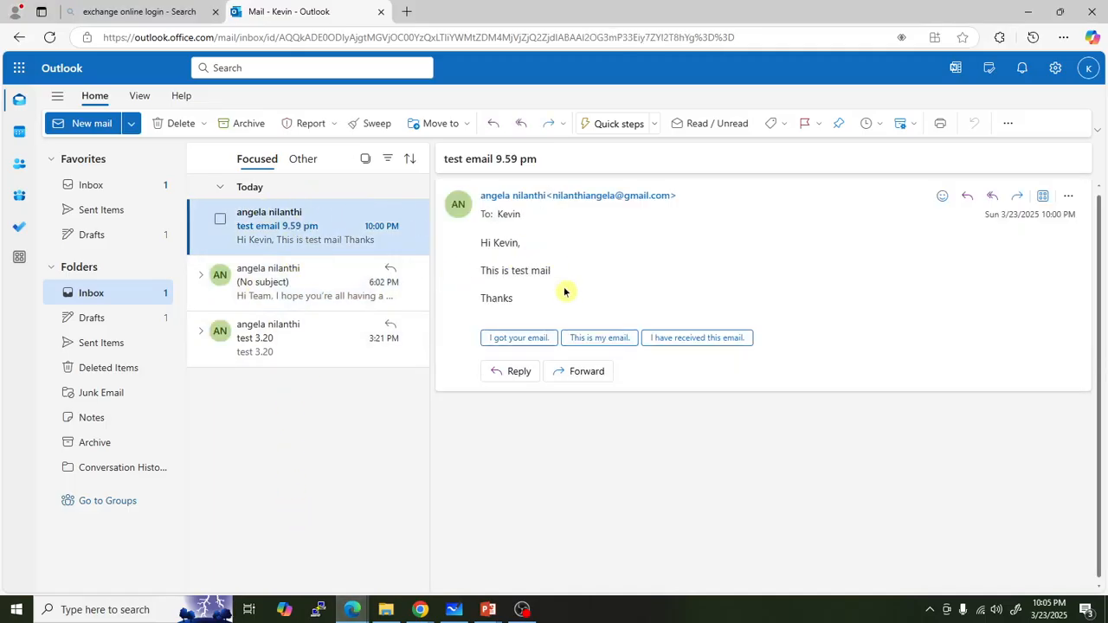
Switch to the sender's Gmail and send the Outlook recipient a message with "test email" as its subject and body.
left_click(1088, 67)
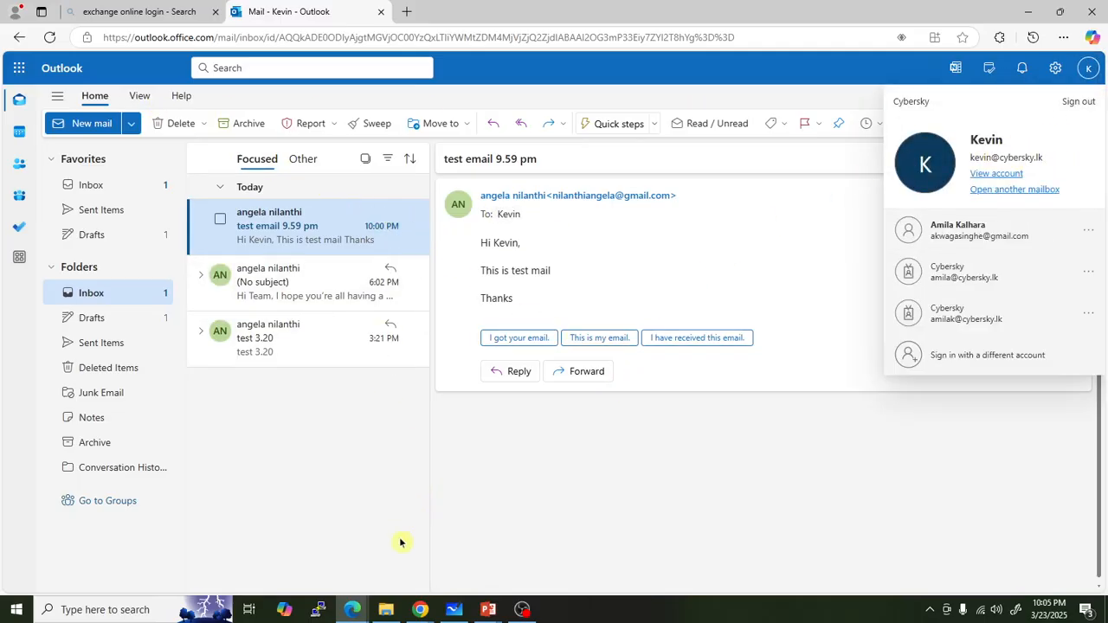
mouse_move(420, 610)
left_click(367, 557)
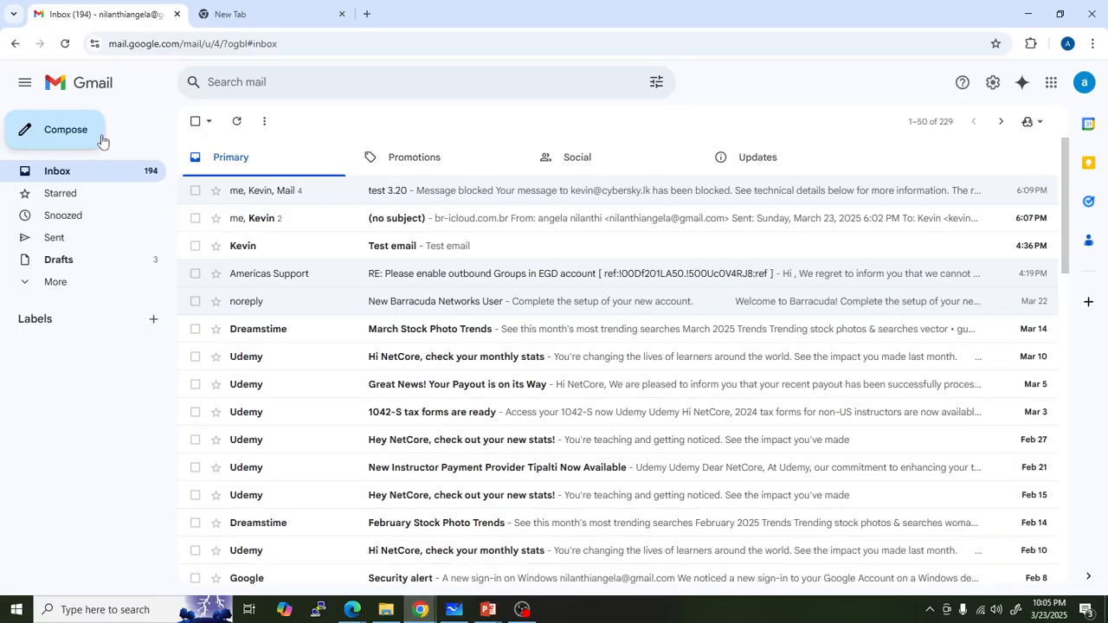
left_click(62, 145)
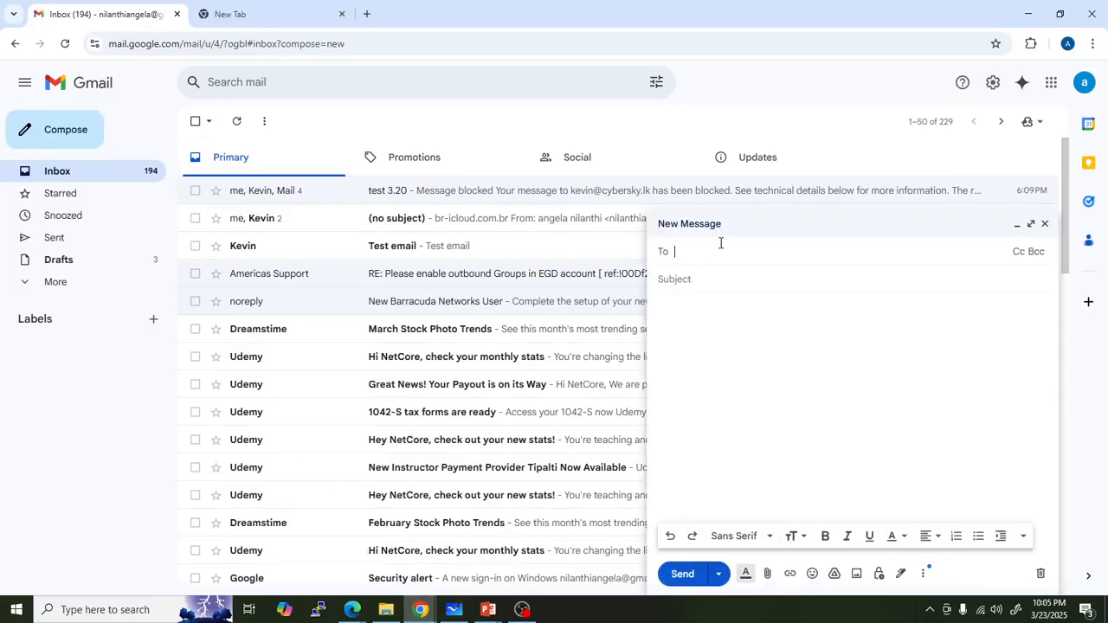
type("ke")
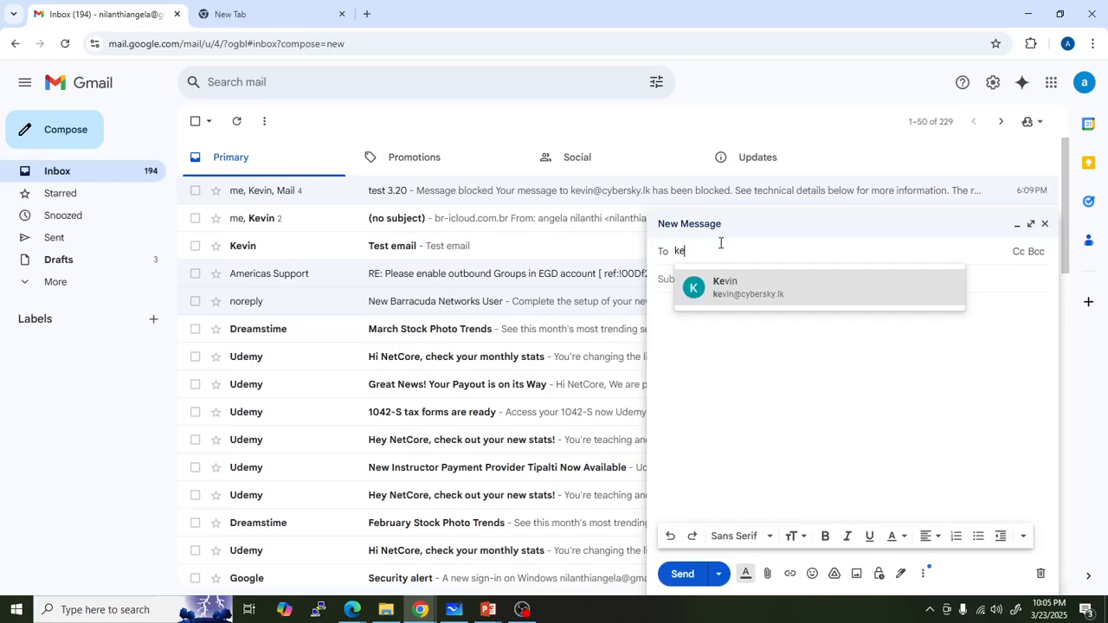
type("v")
left_click(748, 298)
left_click(732, 294)
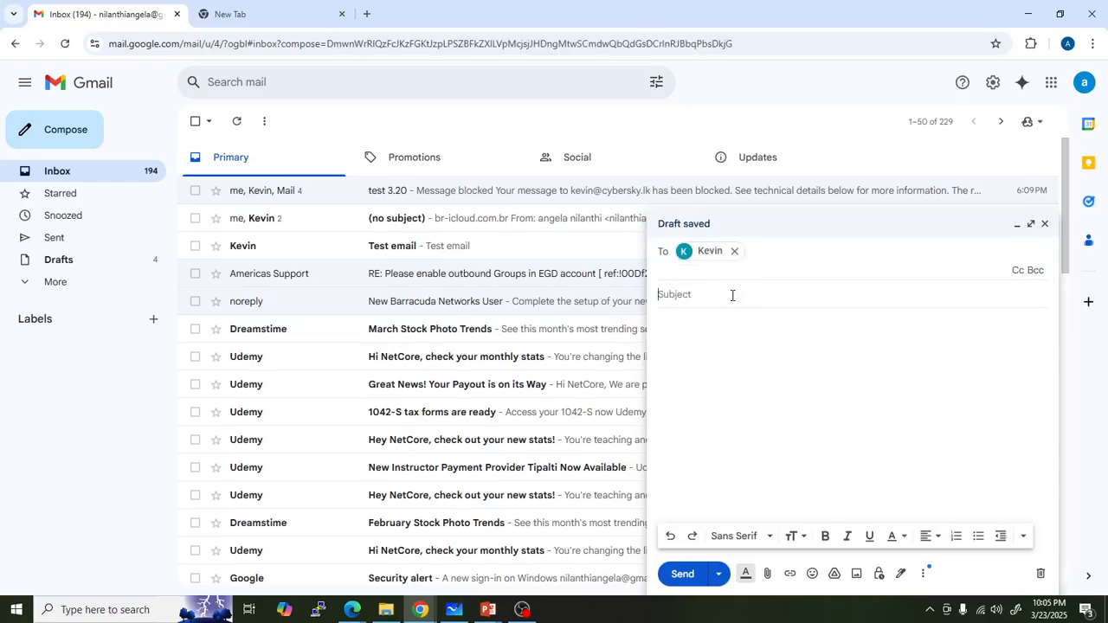
type("test email")
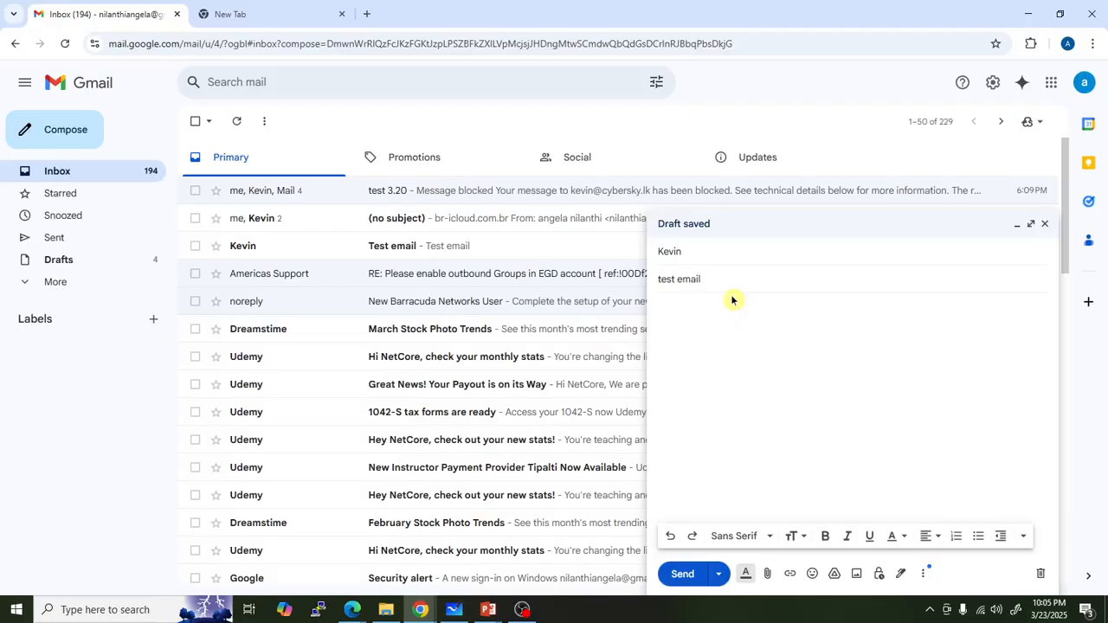
left_click(749, 357)
left_click(686, 574)
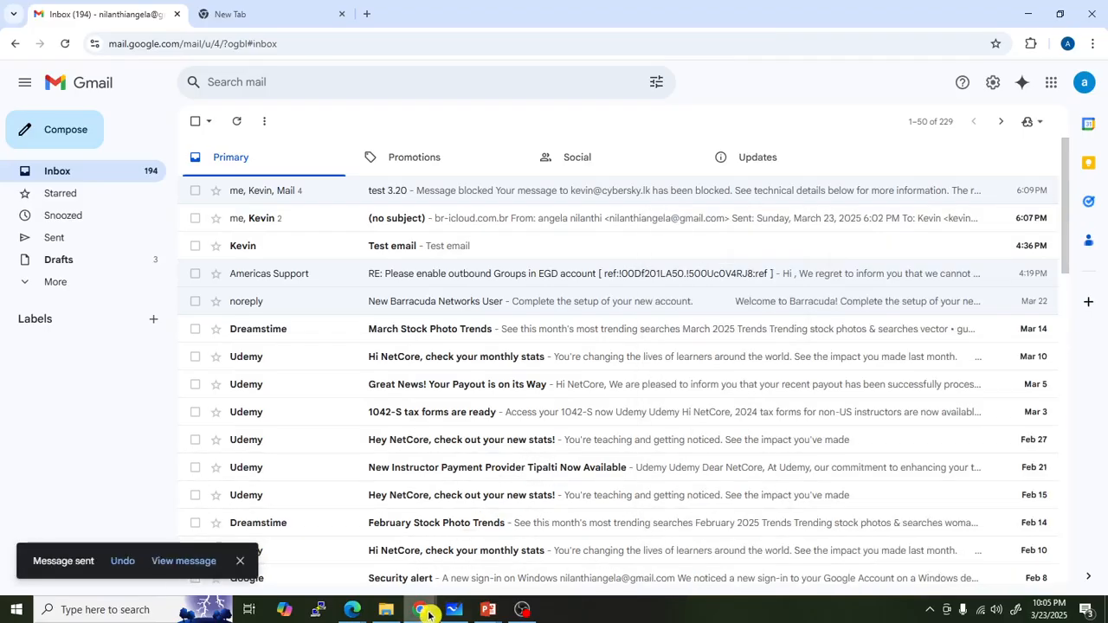
Switch back to Barracuda, check the new "test email" entry in the Message Log, and review the inbound Sender Policies.
mouse_move(429, 613)
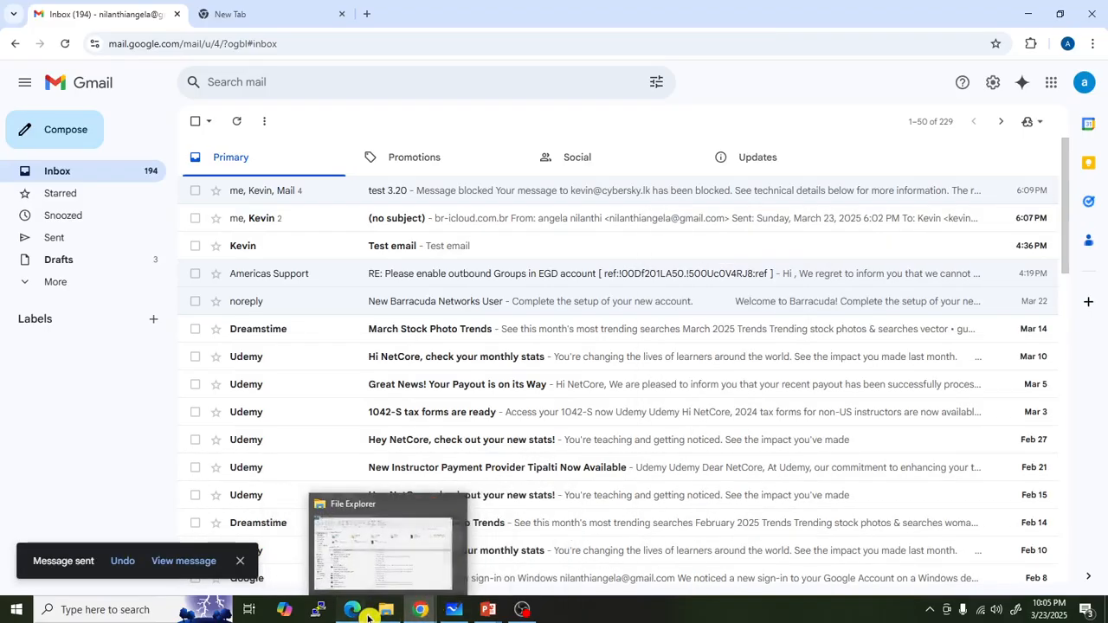
mouse_move(352, 610)
left_click(408, 549)
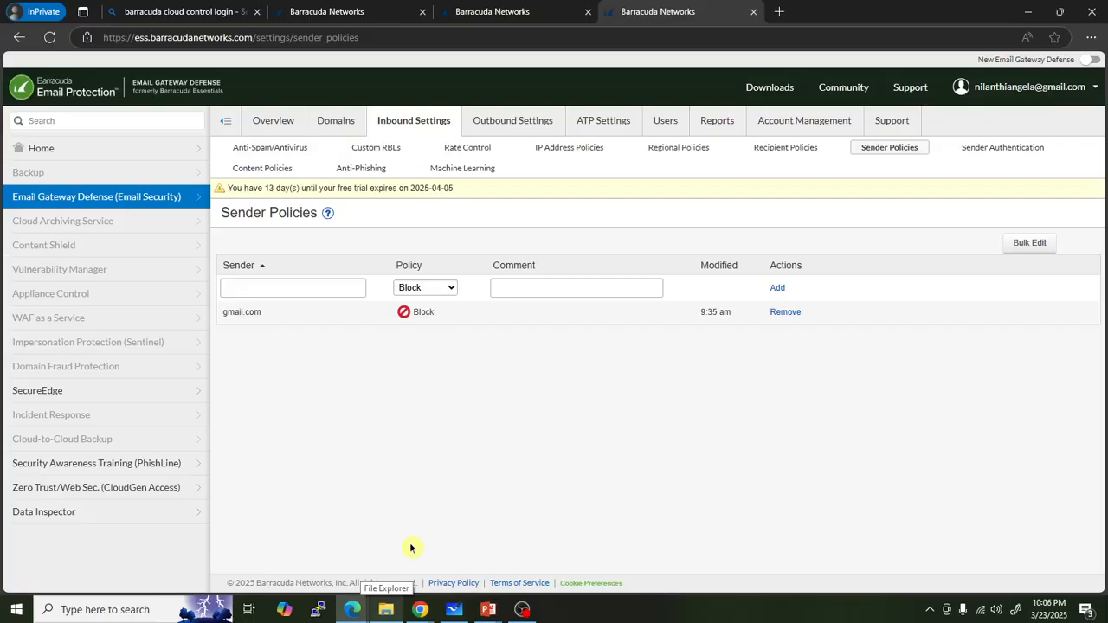
mouse_move(289, 126)
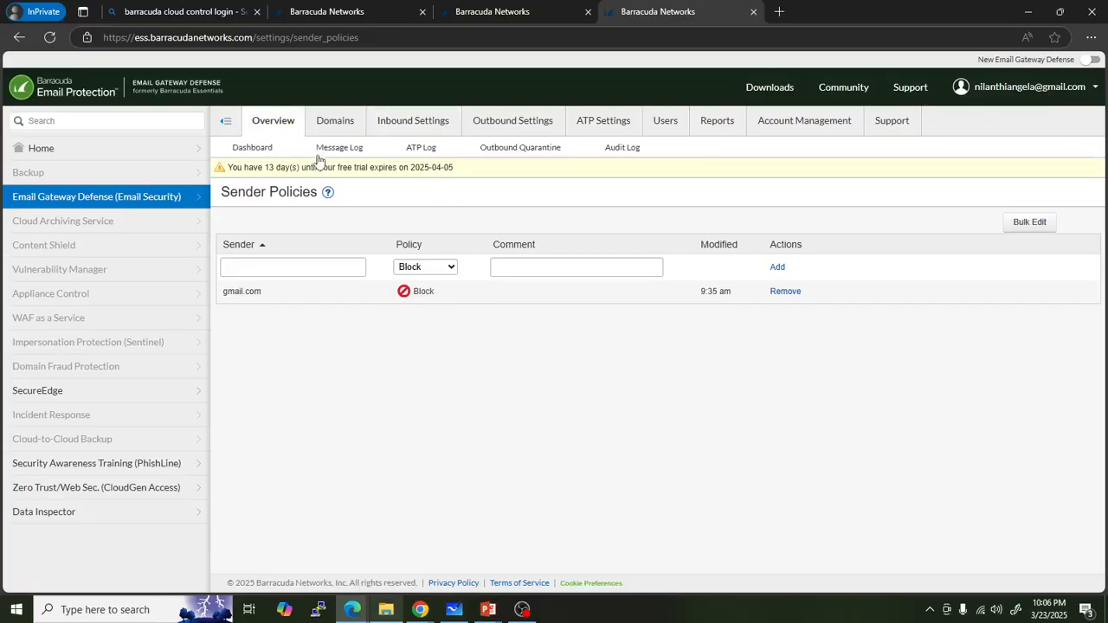
left_click(322, 148)
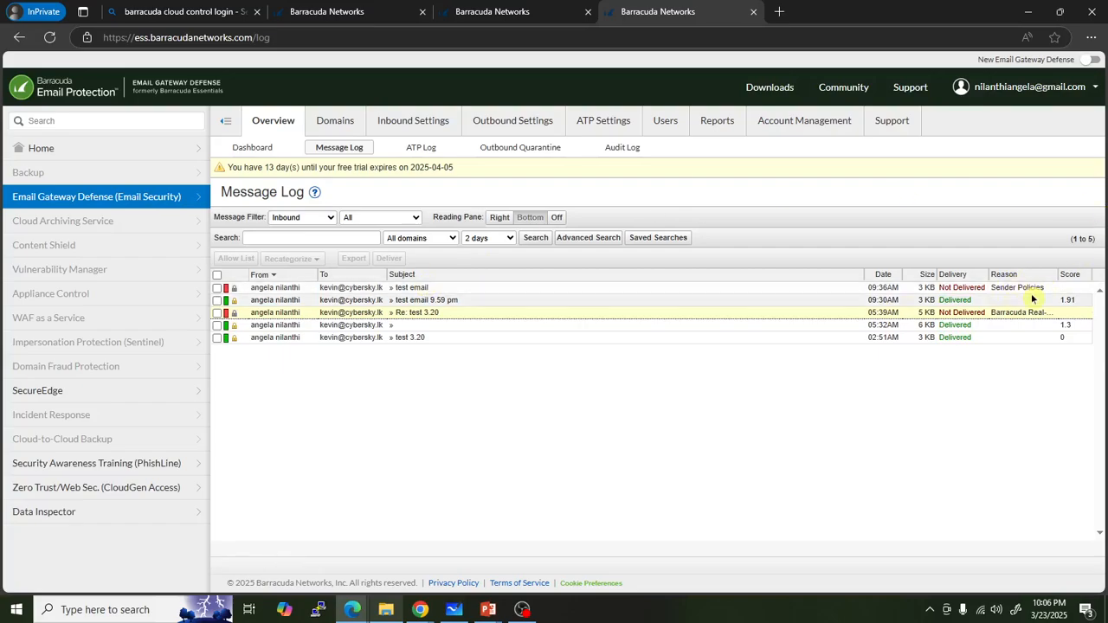
mouse_move(426, 132)
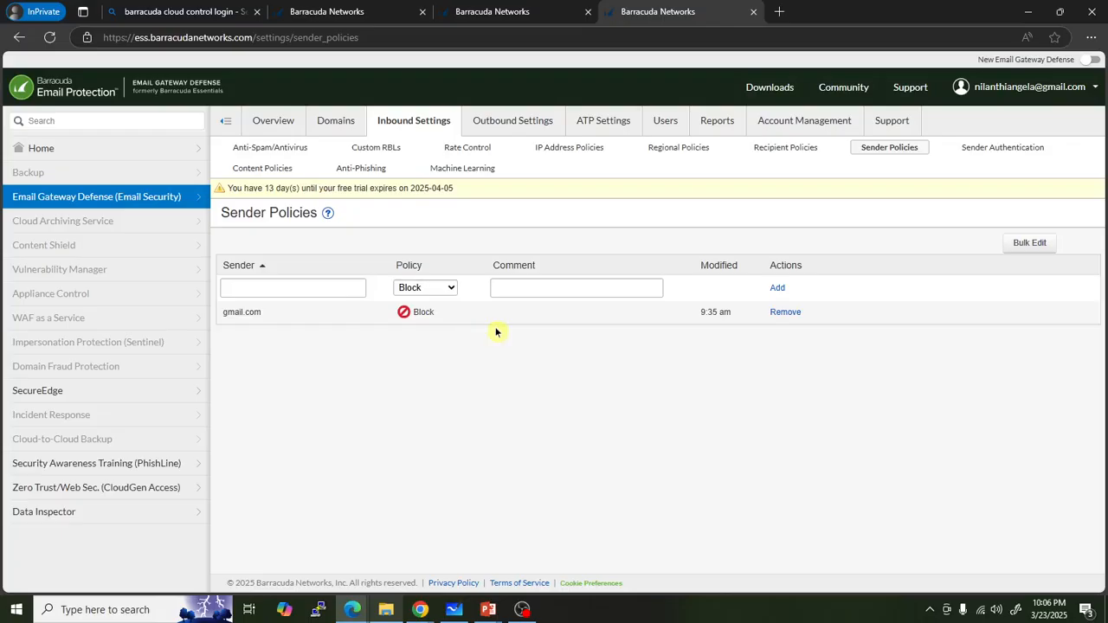
left_click(342, 128)
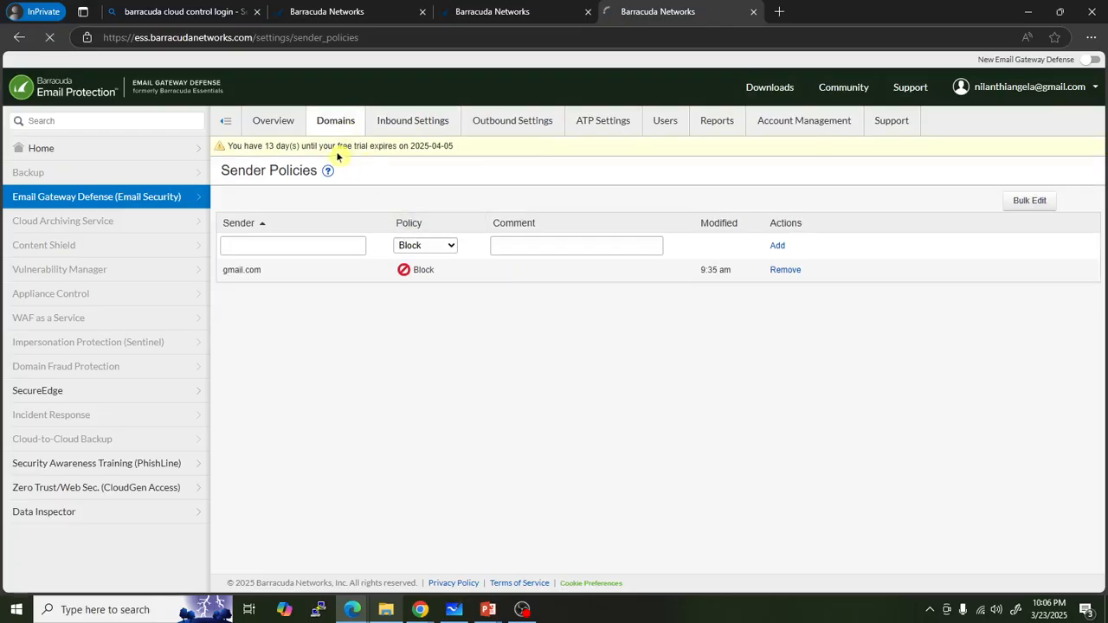
Return to the Message Log, open the undelivered "test email" message in its own view, and show its details.
mouse_move(286, 122)
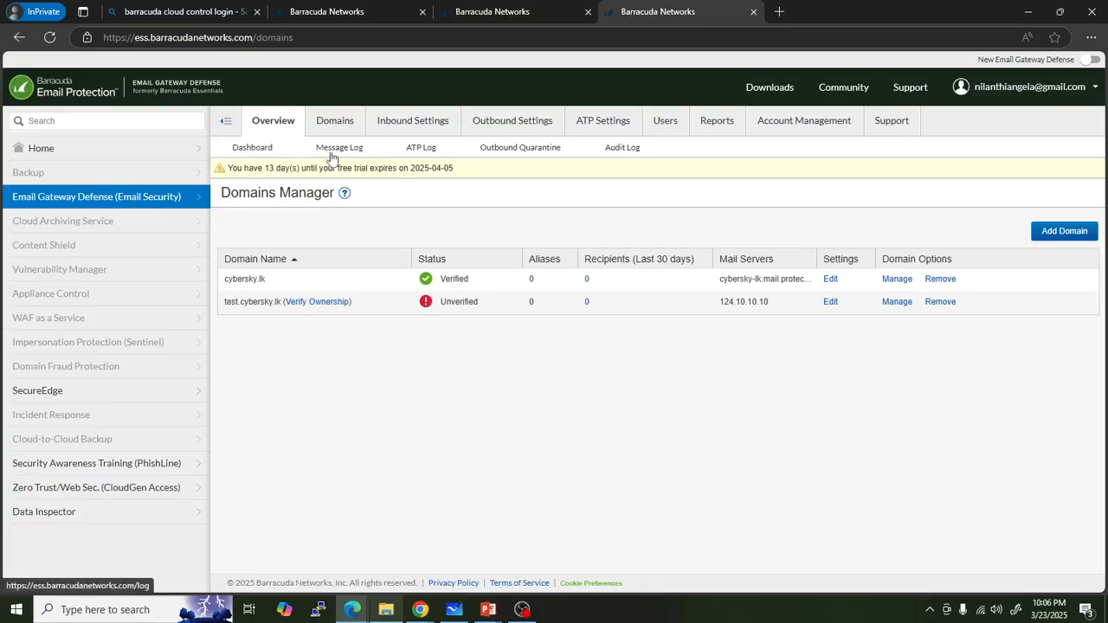
left_click(338, 148)
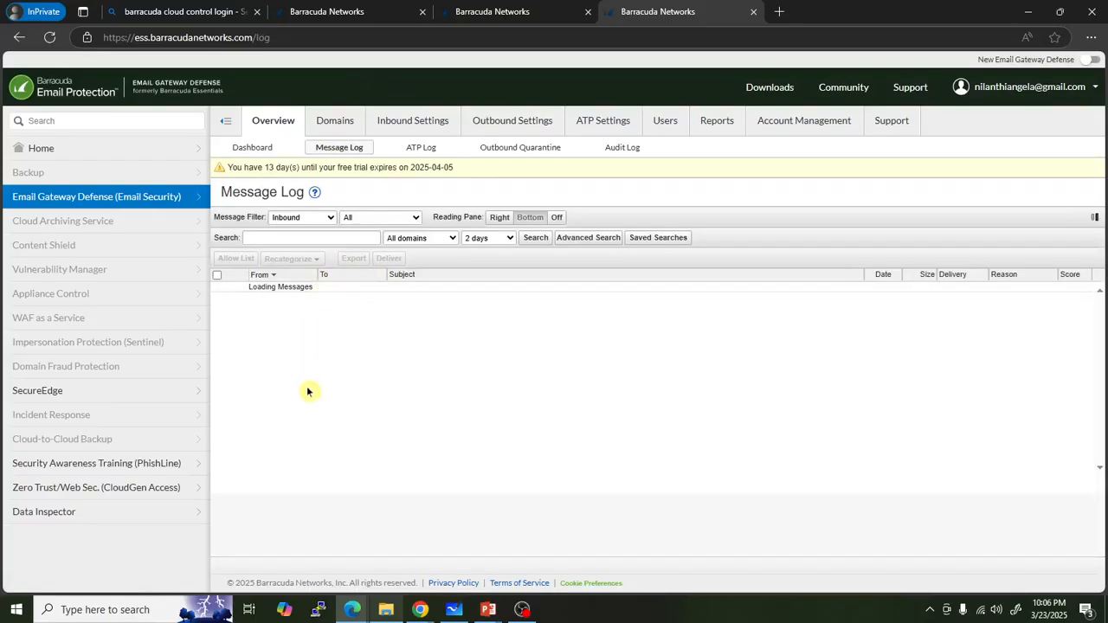
double_click(279, 290)
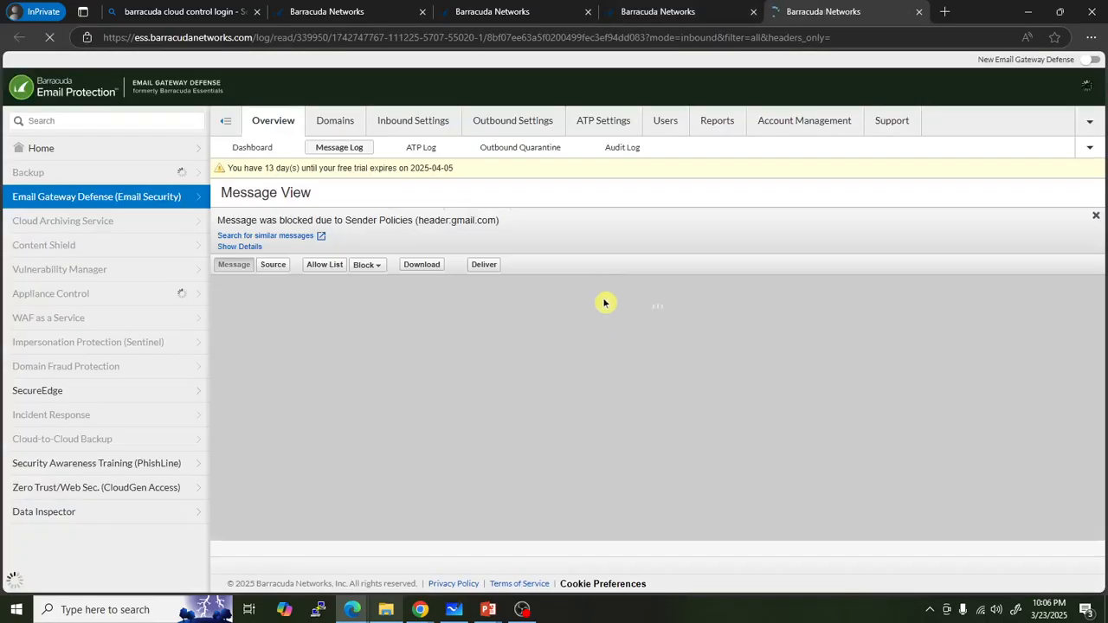
left_click(739, 19)
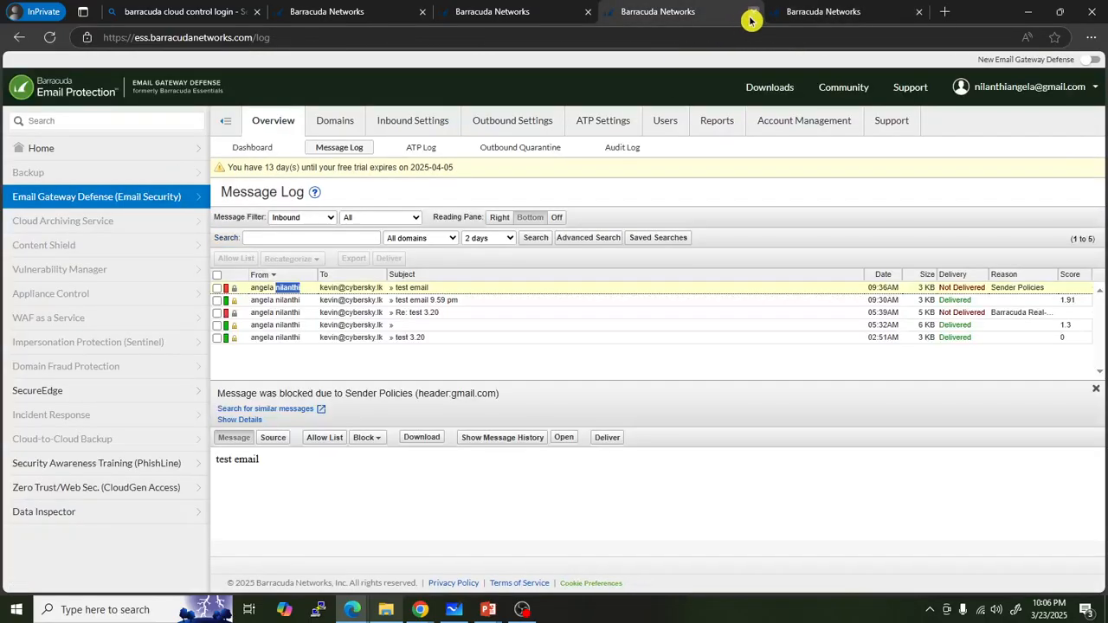
left_click(751, 15)
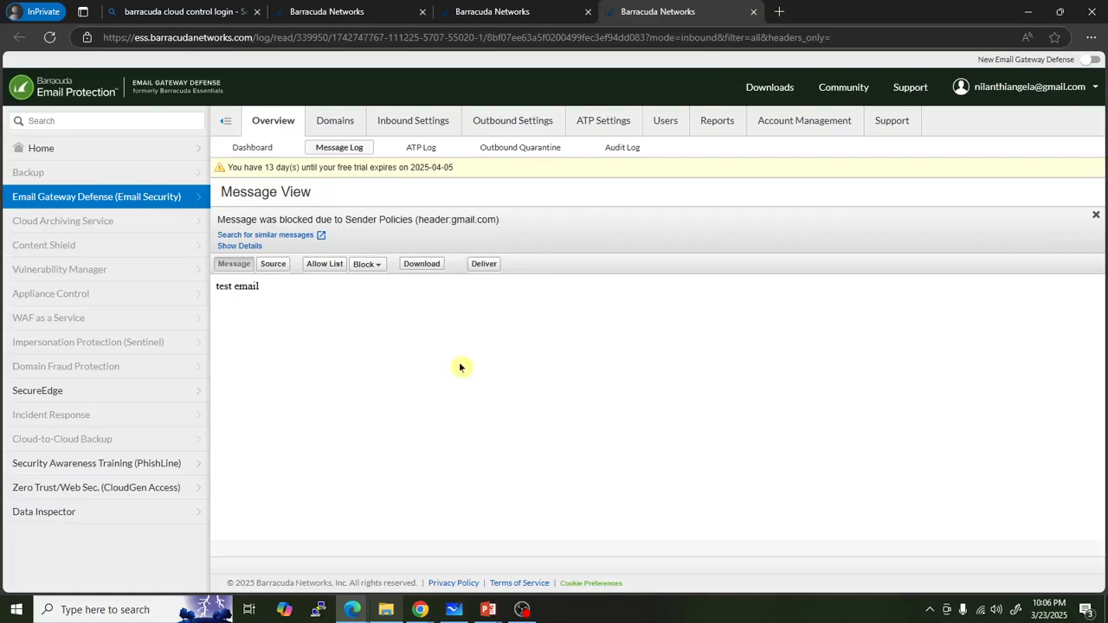
left_click(241, 246)
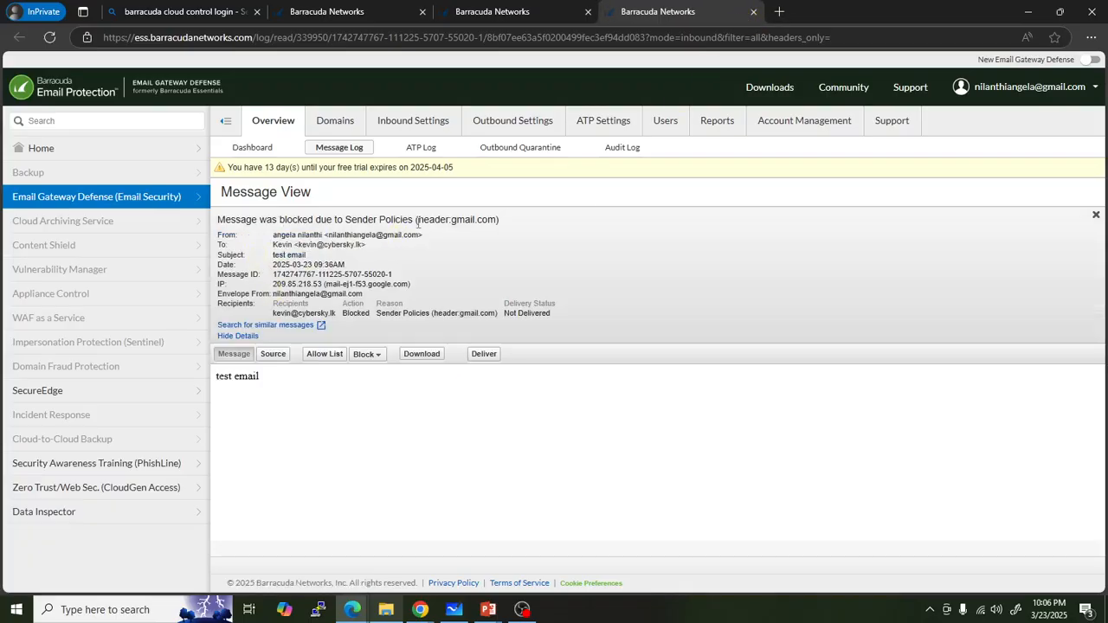
Deliver the blocked "test email" message to the recipient, and inspect the details of its new Message Log entry.
left_click(483, 355)
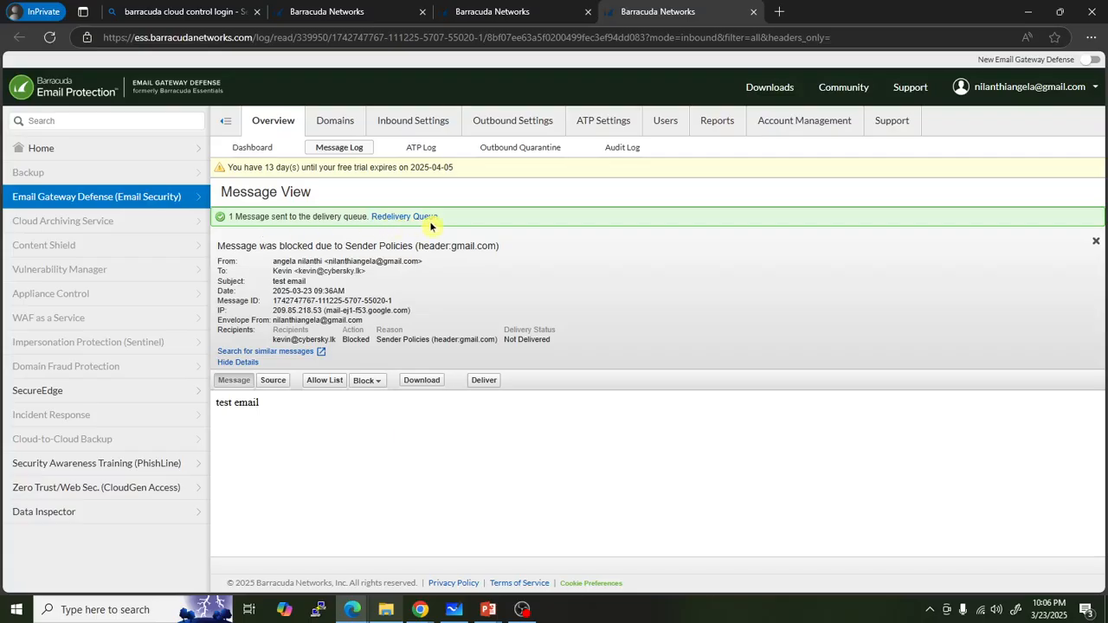
left_click(346, 149)
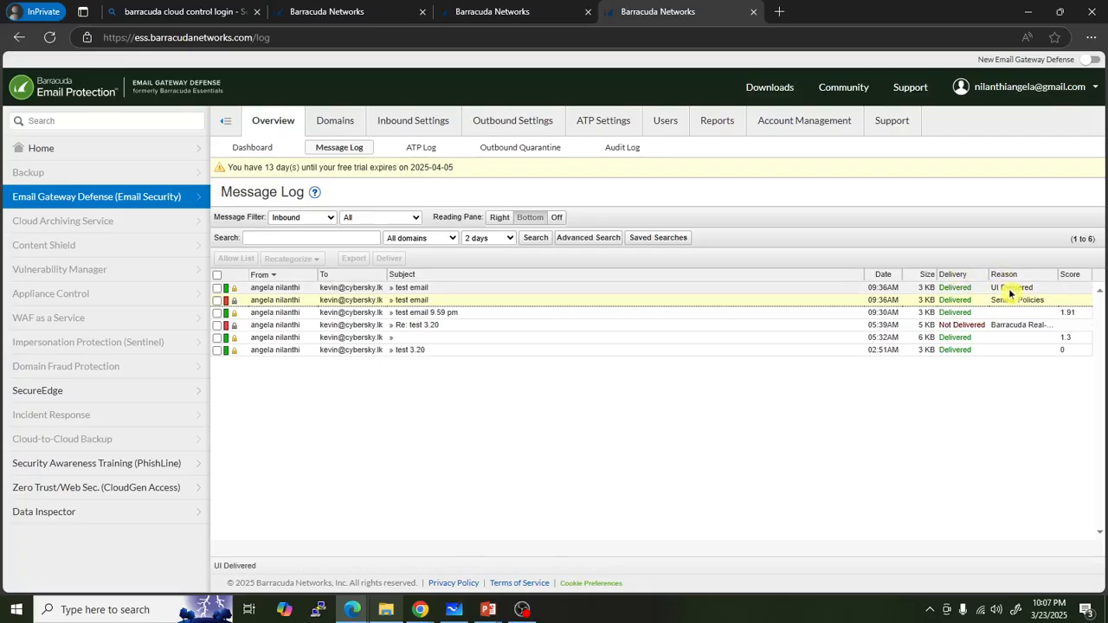
left_click(501, 297)
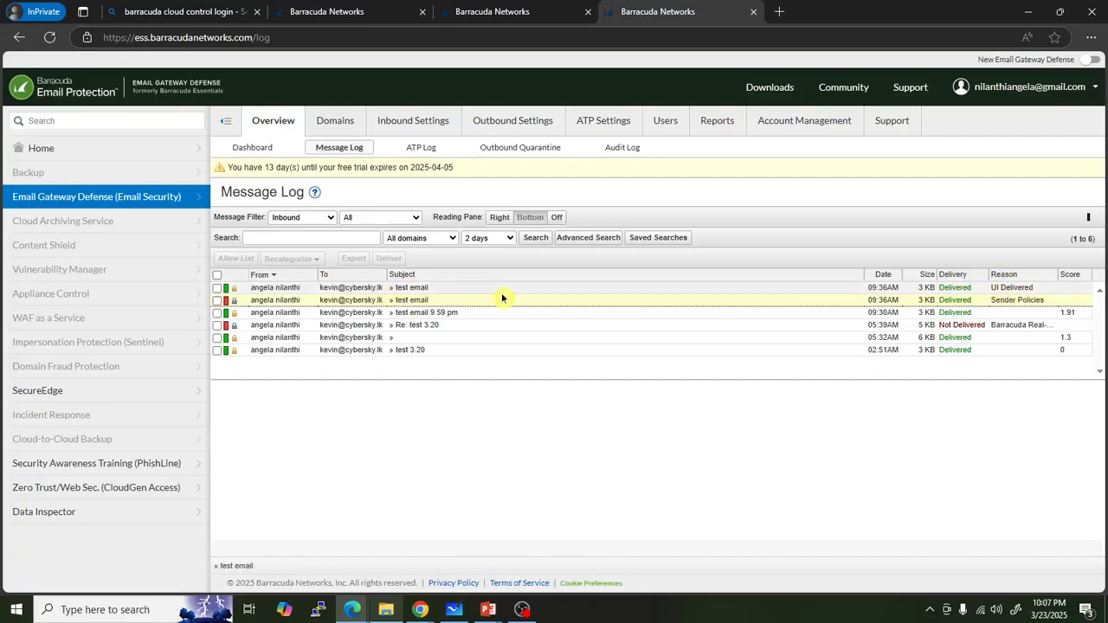
double_click(492, 286)
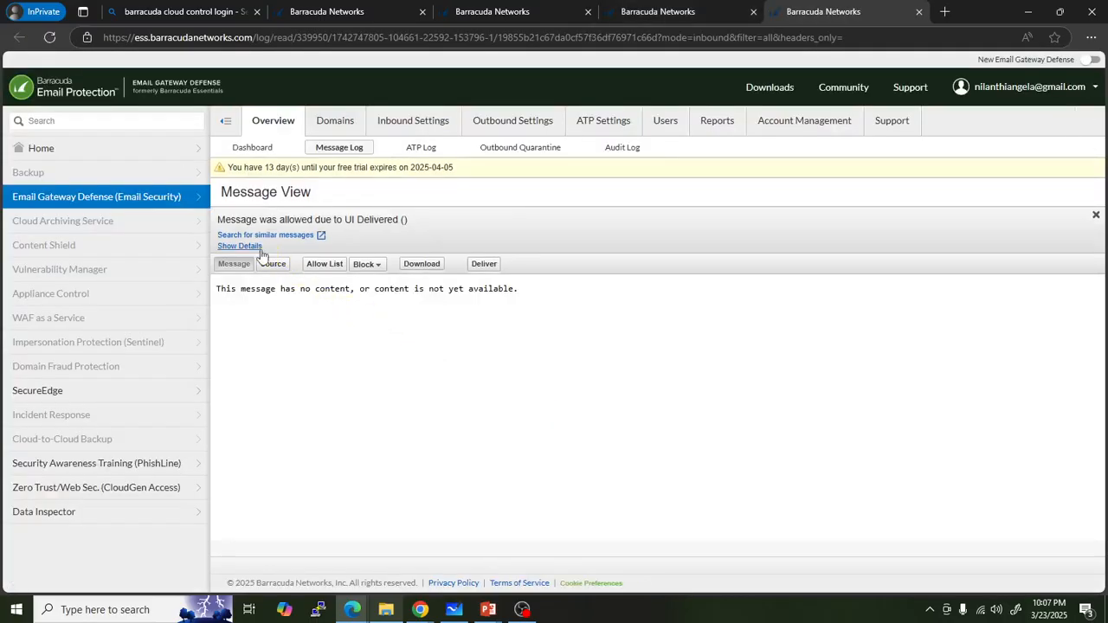
left_click(259, 250)
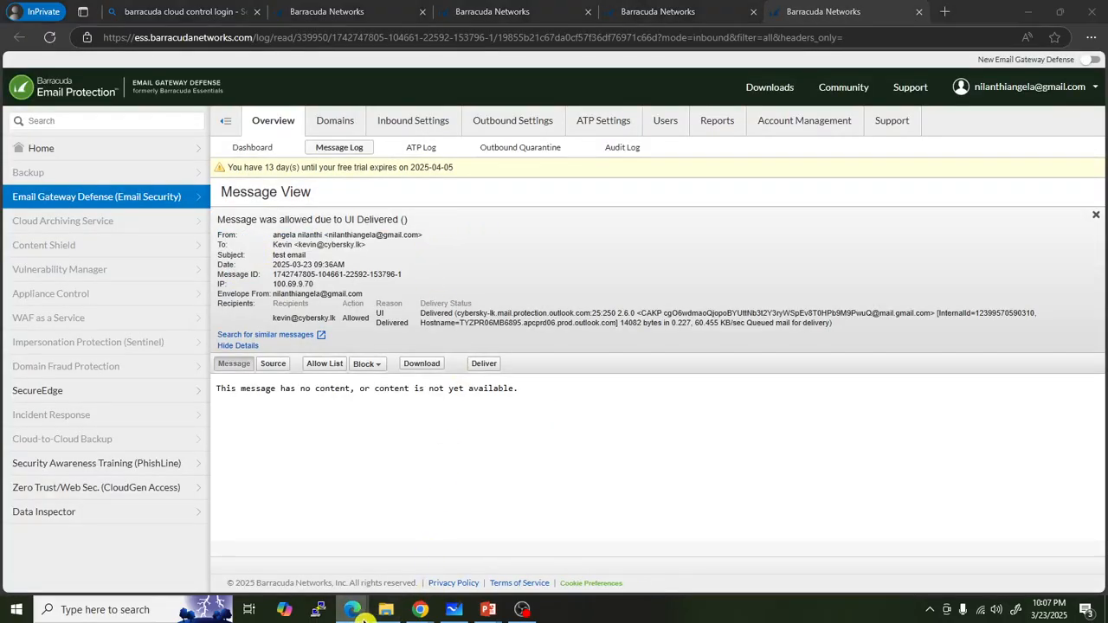
Switch to the recipient's Outlook mailbox, open the released "test email" message, and glance at the sender's Gmail inbox.
mouse_move(352, 608)
left_click(293, 540)
left_click(294, 223)
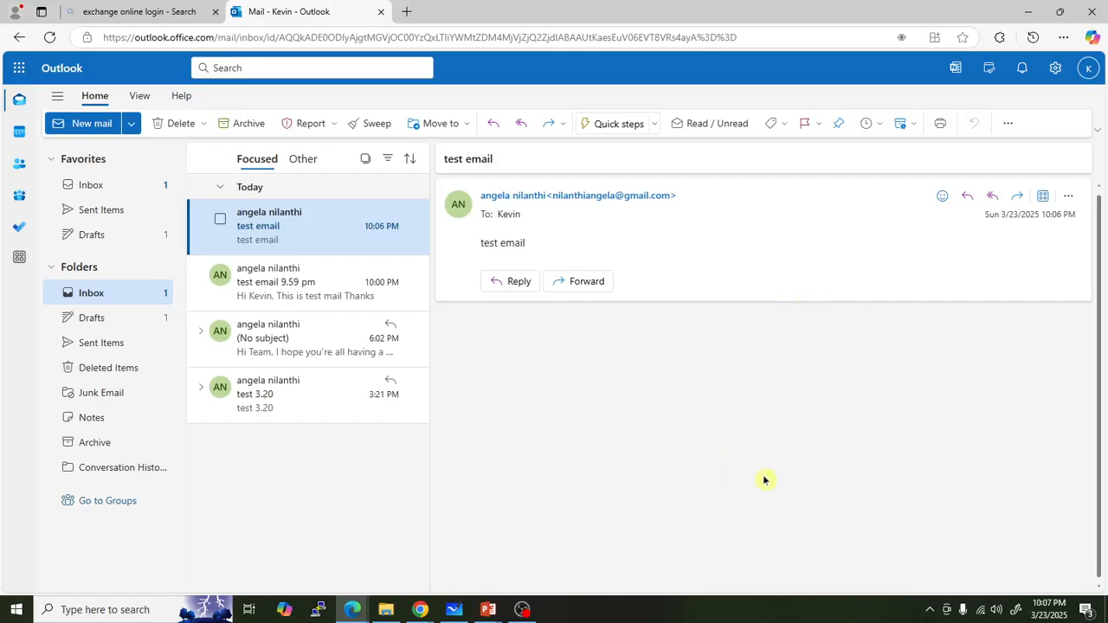
mouse_move(427, 600)
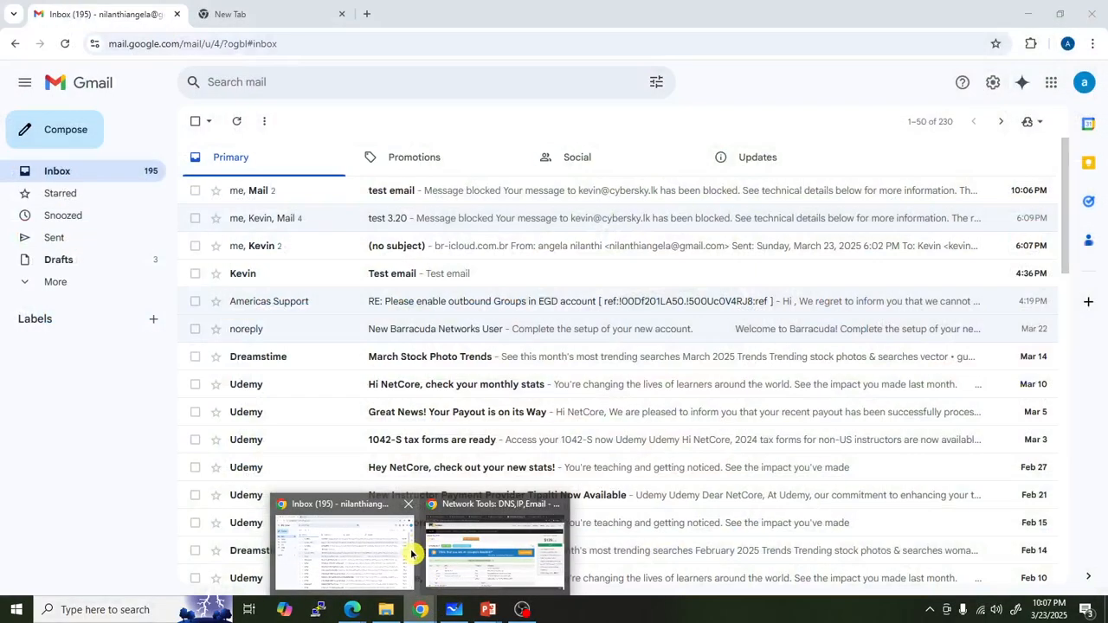
Switch back to Barracuda and filter the Message Log to Outbound messages.
mouse_move(352, 609)
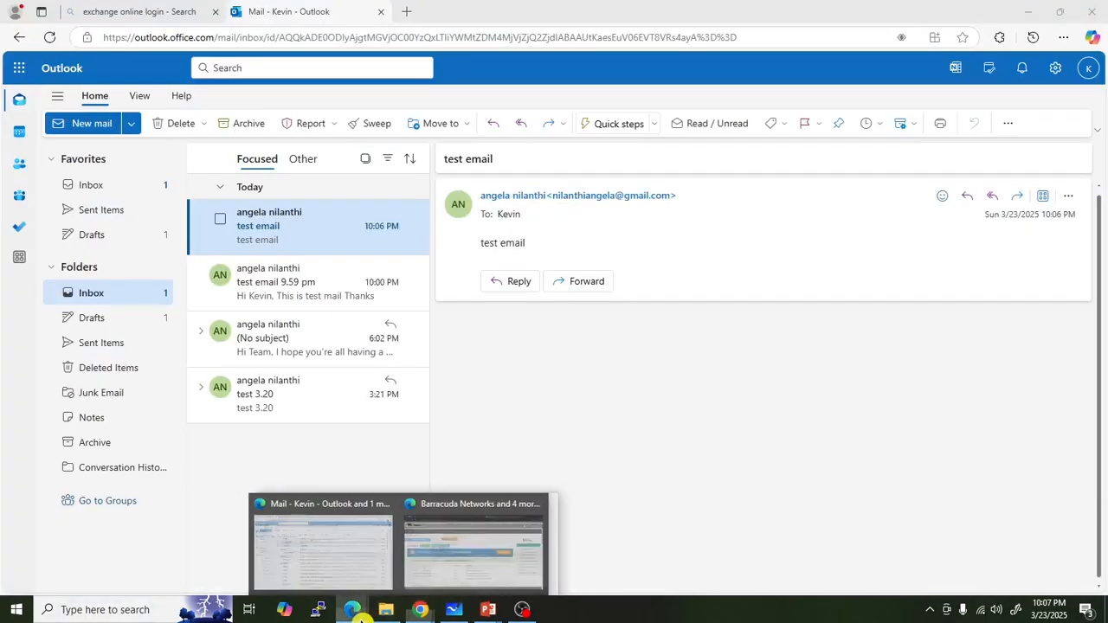
left_click(385, 540)
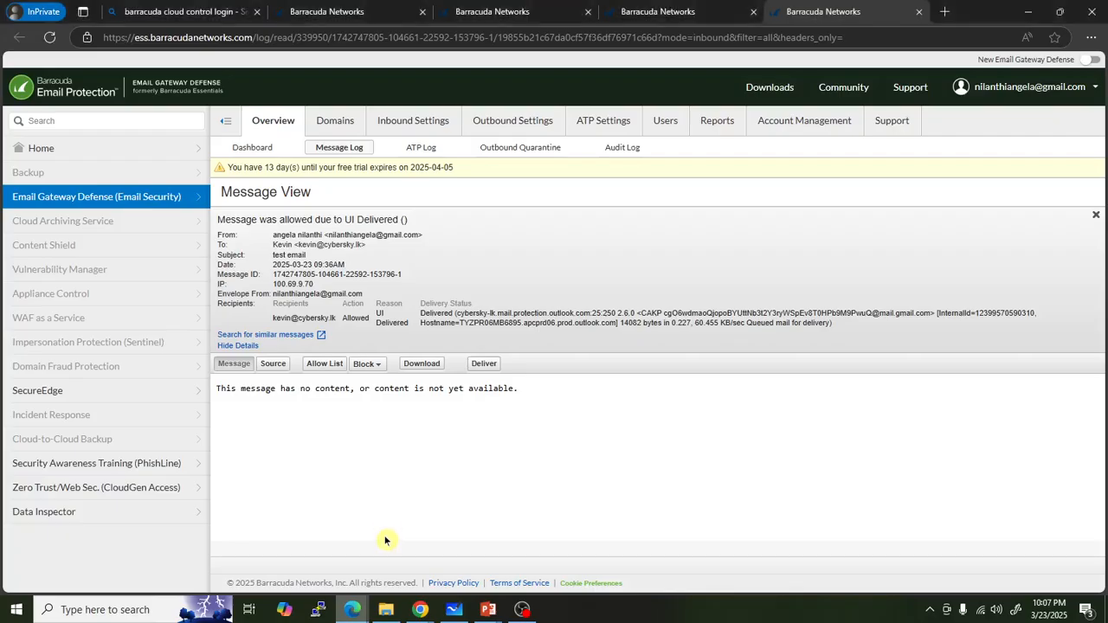
left_click(351, 149)
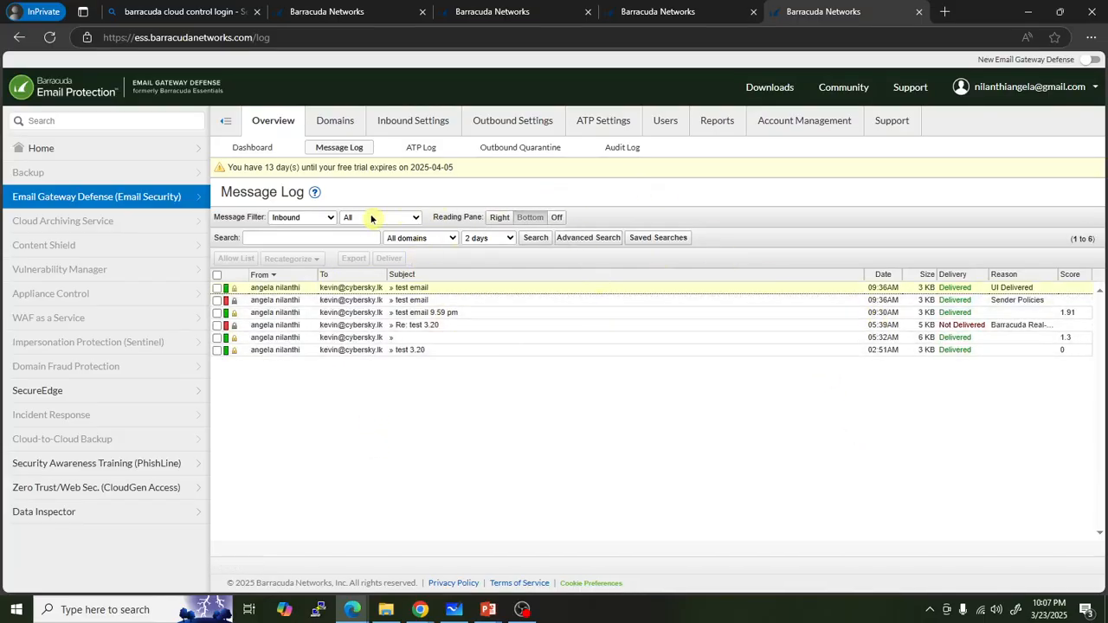
left_click(321, 217)
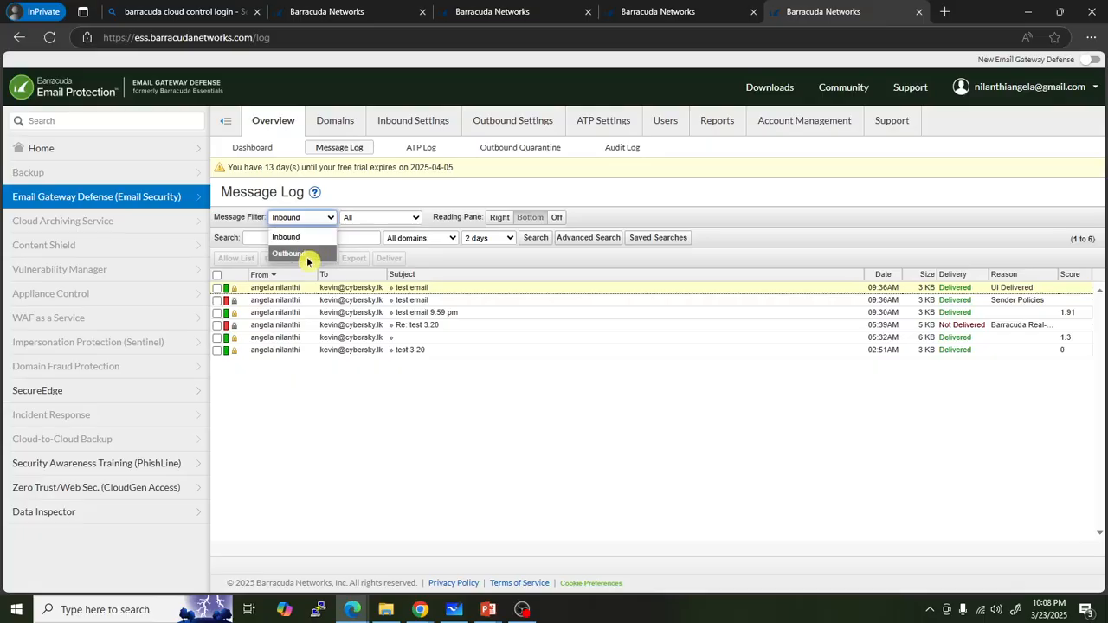
left_click(306, 257)
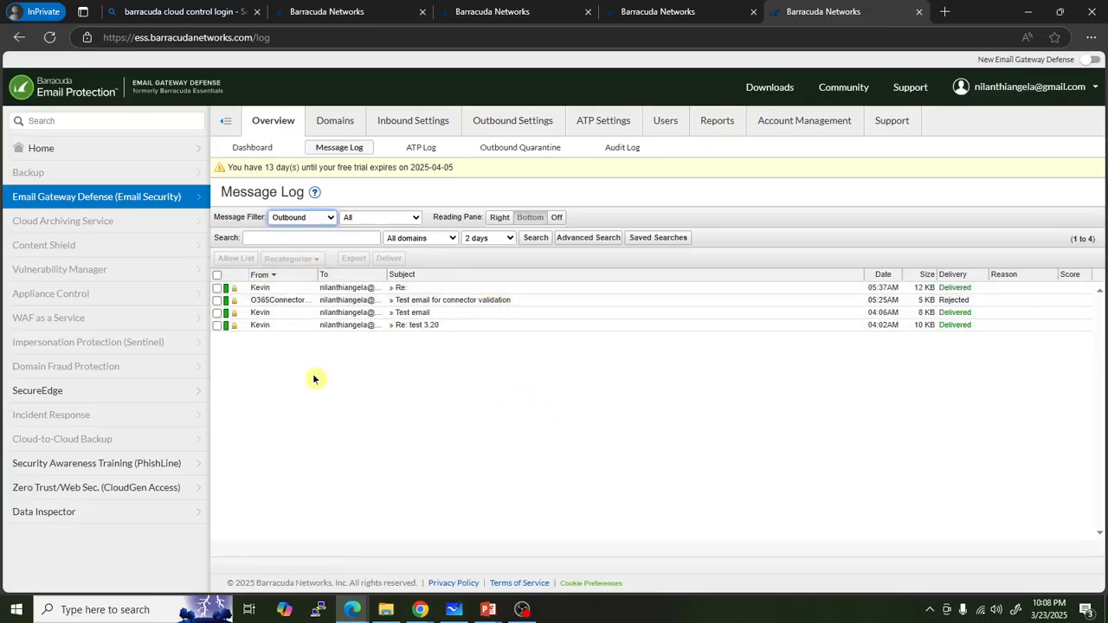
Switch to the Outlook mailbox and start a new message addressed to the suggested external Gmail contact.
mouse_move(352, 610)
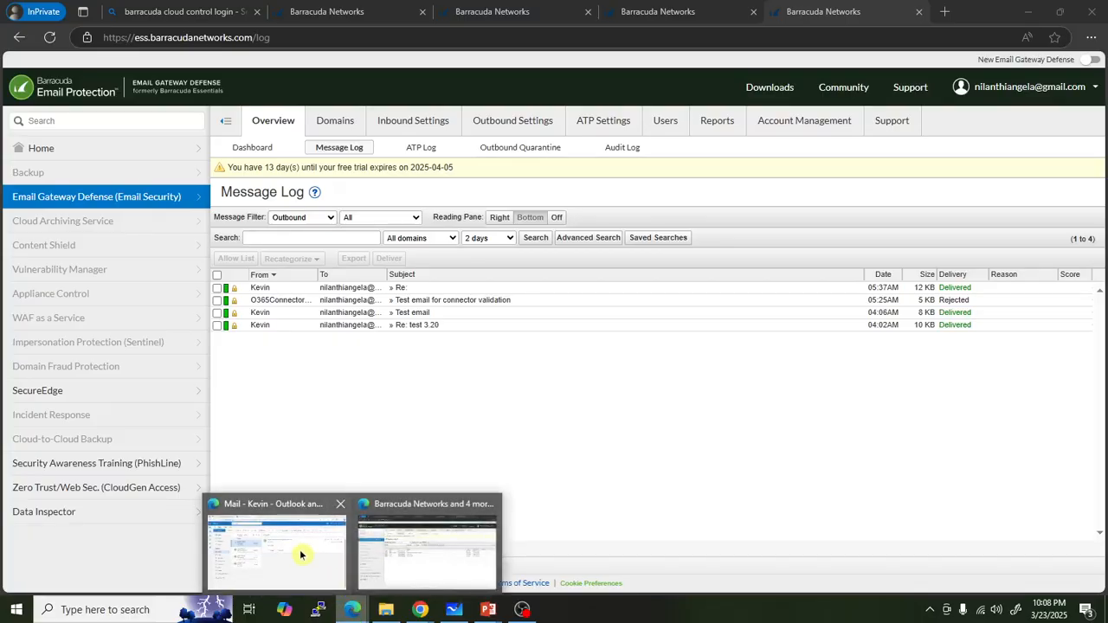
left_click(300, 554)
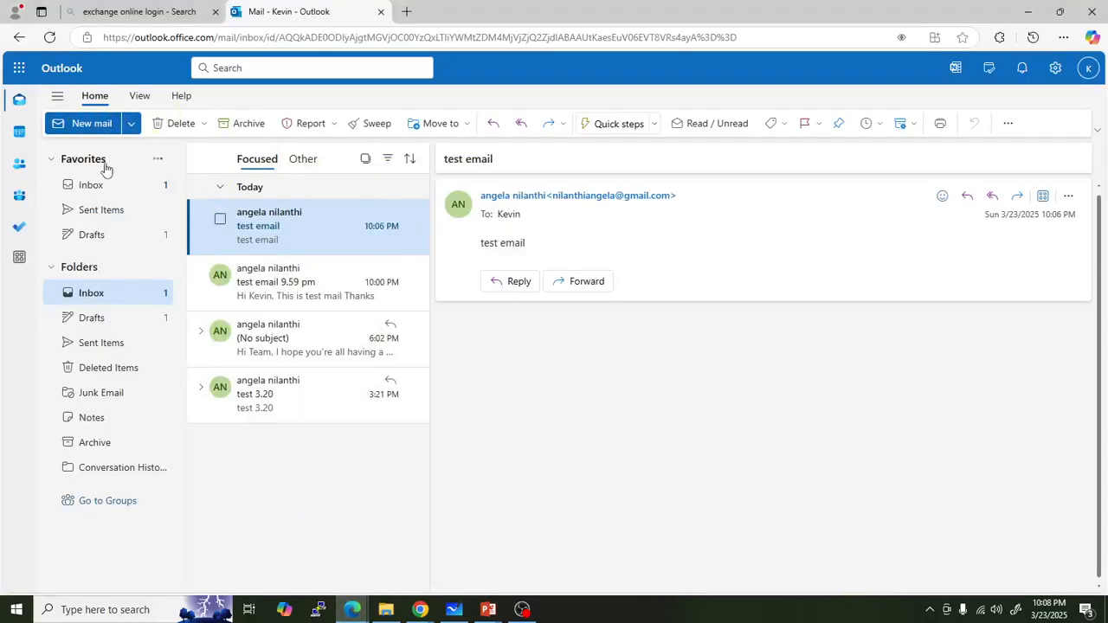
left_click(99, 123)
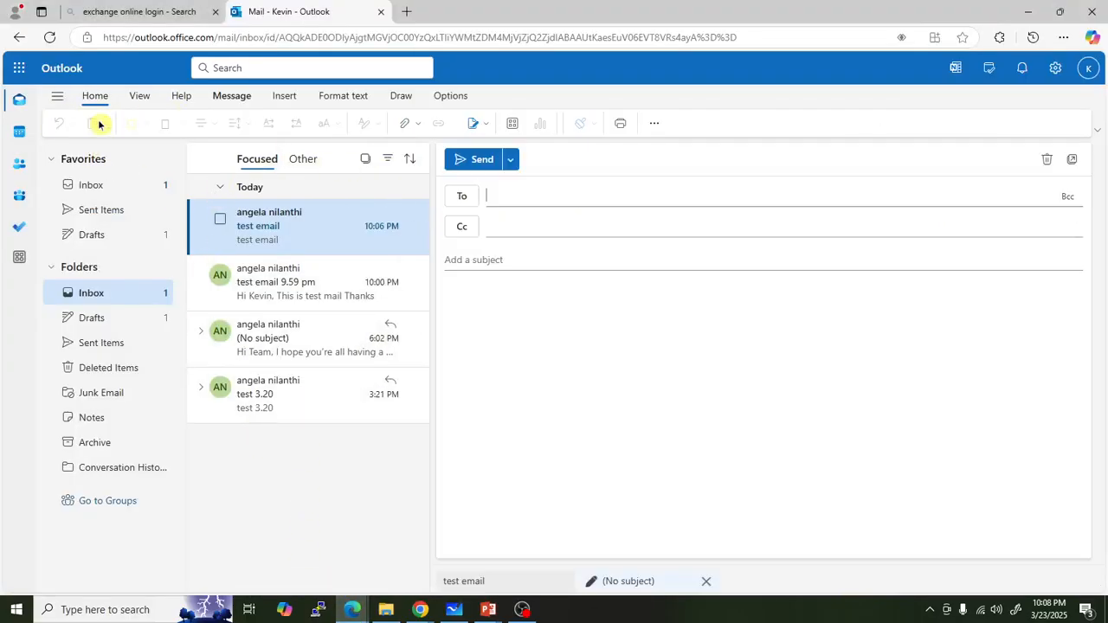
left_click(581, 192)
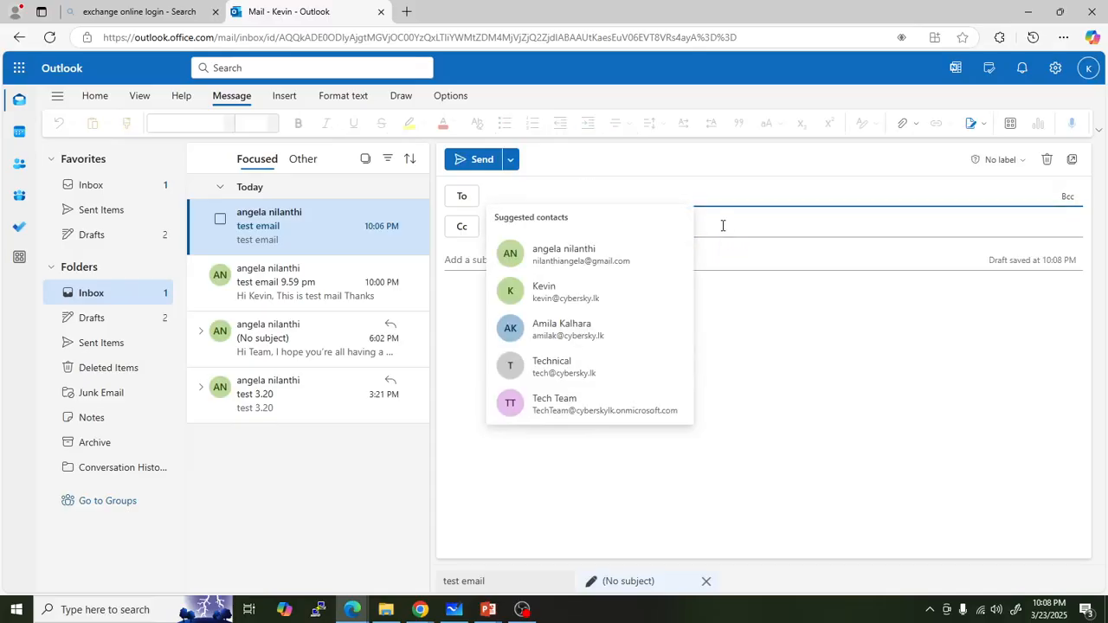
type("nil")
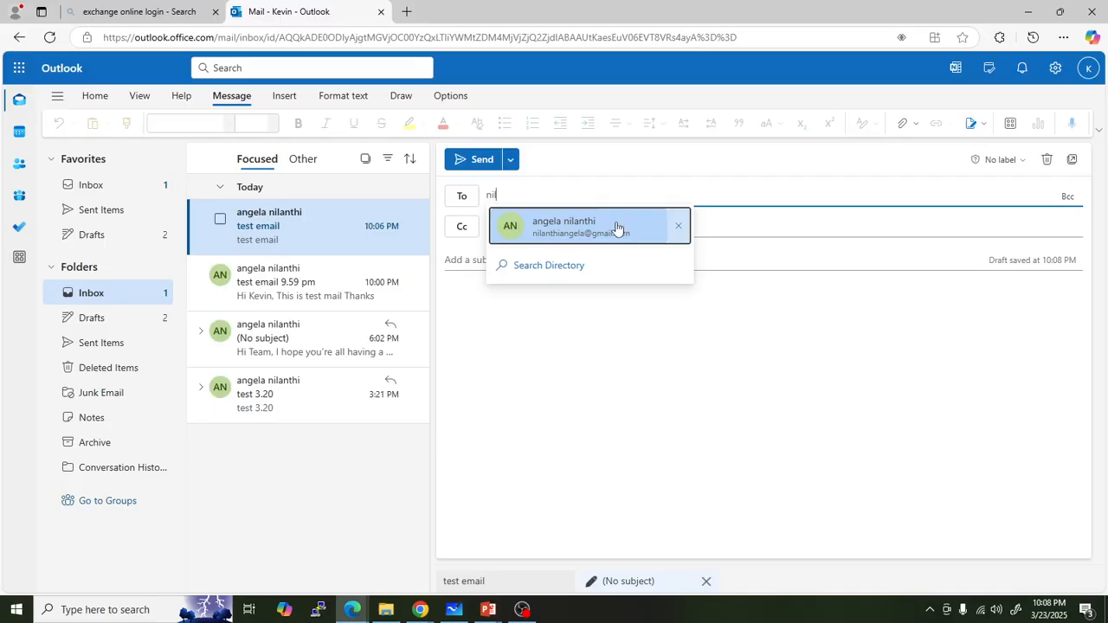
left_click(618, 228)
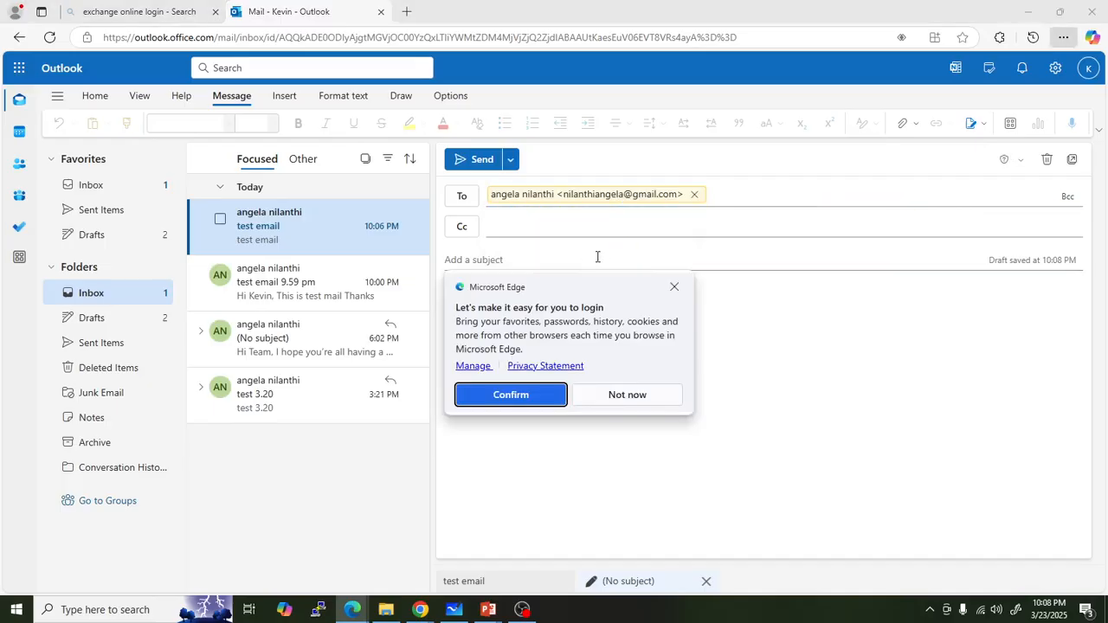
Send the message with the subject "test 10.08" and the body "Test email", and open its copy in Sent Items.
left_click(597, 257)
type("test 10.08")
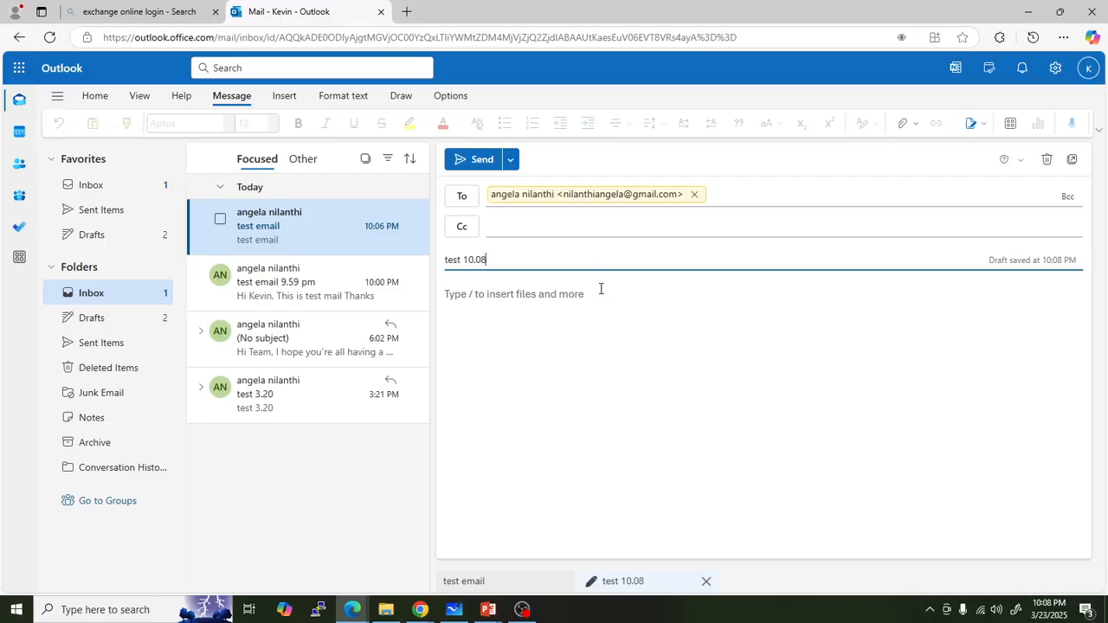
left_click(601, 288)
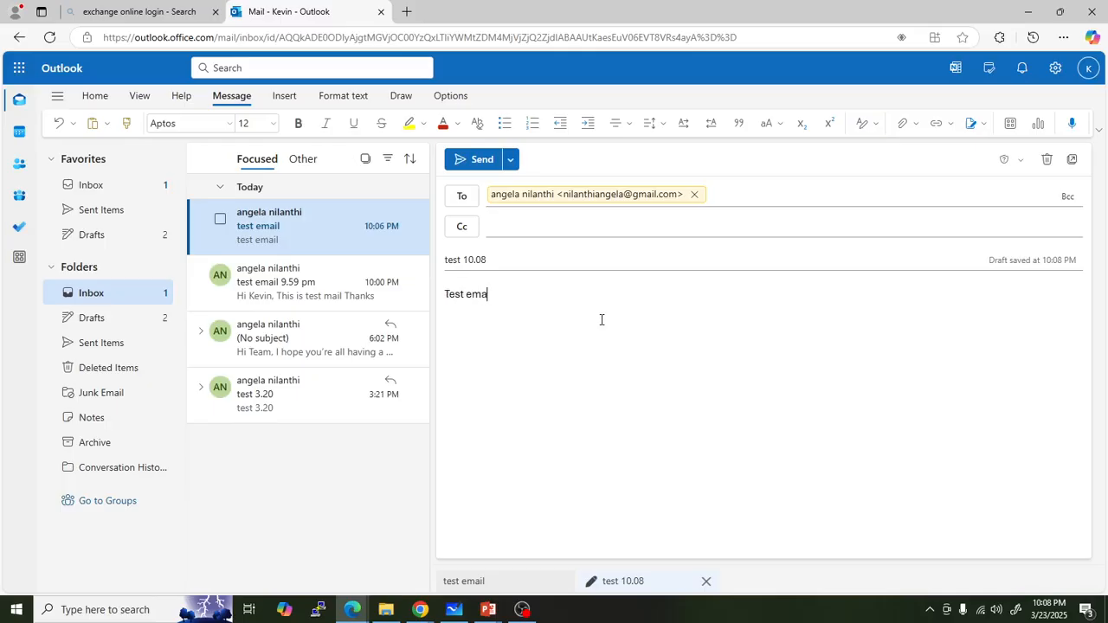
left_click(472, 159)
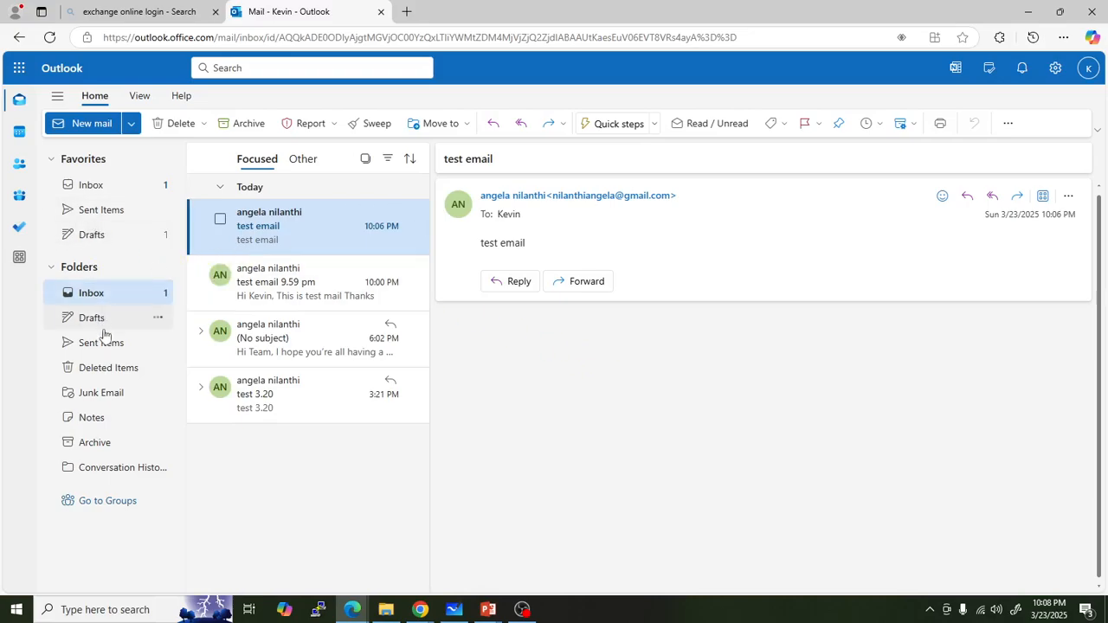
left_click(101, 346)
left_click(289, 230)
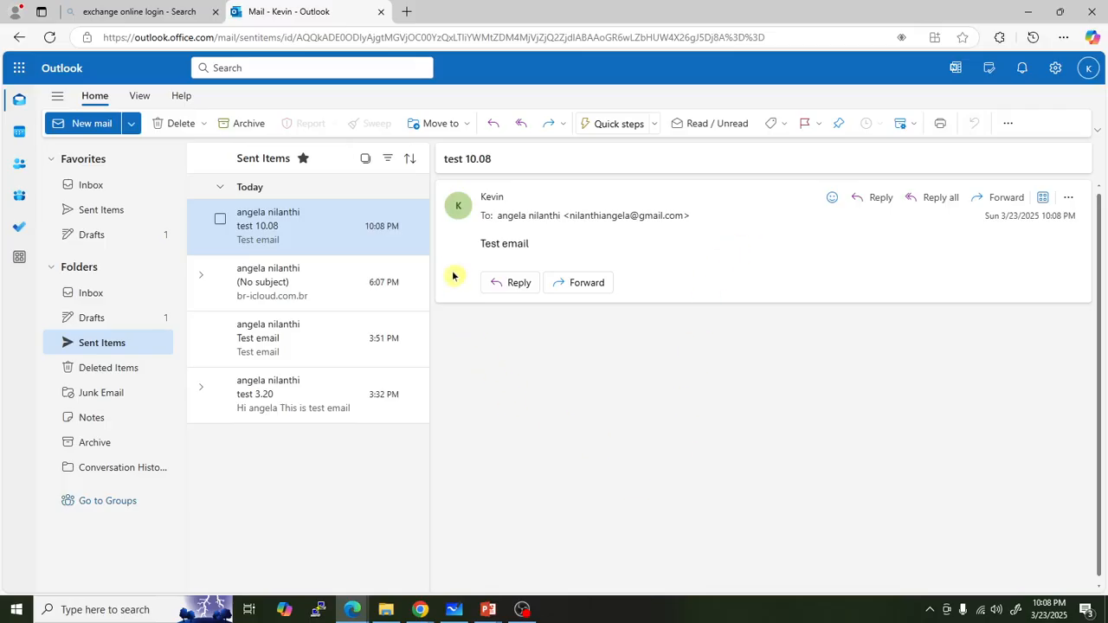
Switch back to Barracuda, reload the Message Log, and filter it to Outbound messages.
left_click(353, 610)
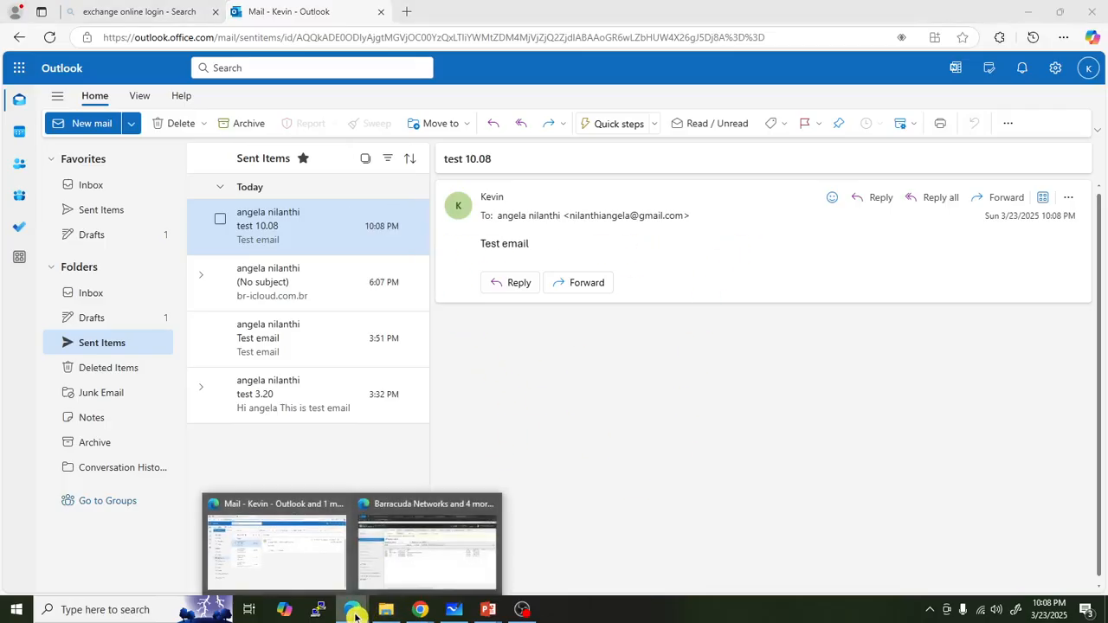
left_click(413, 542)
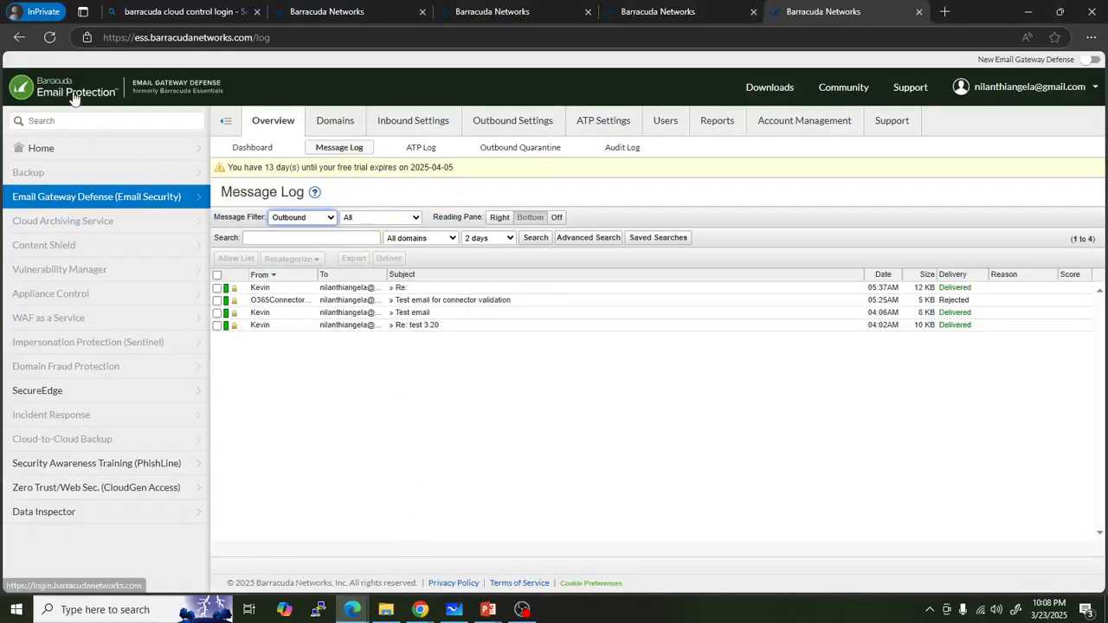
left_click(49, 37)
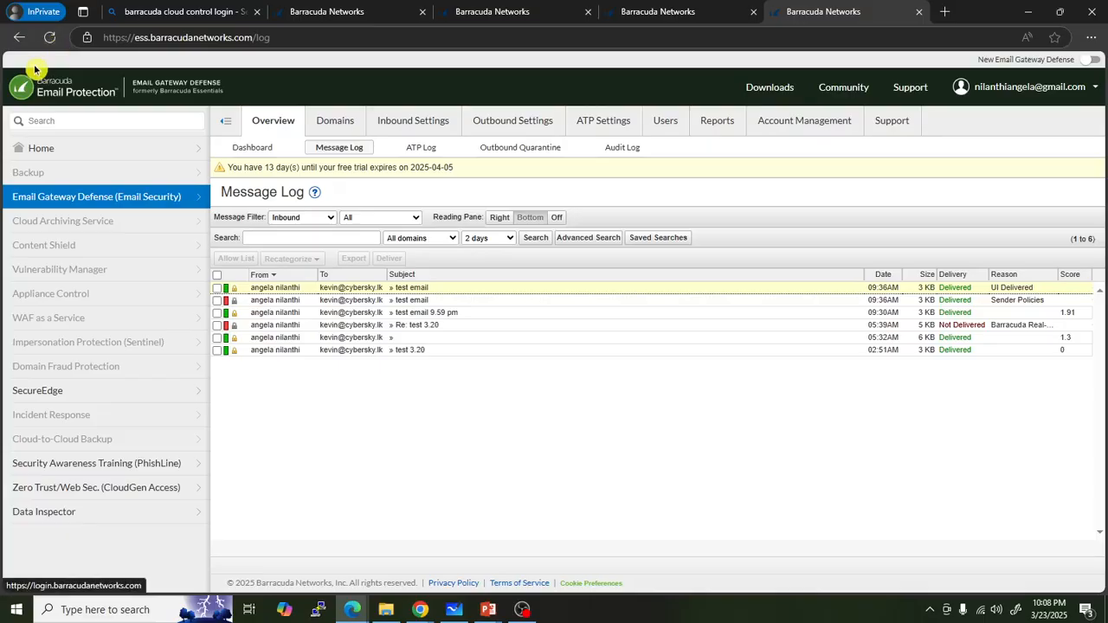
left_click(327, 218)
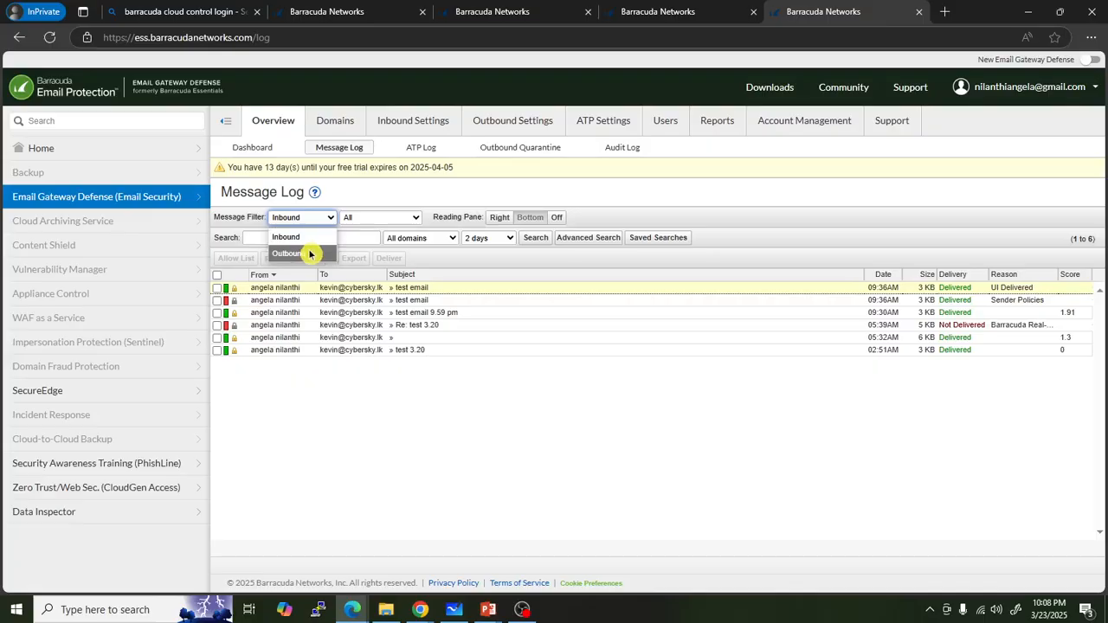
left_click(303, 253)
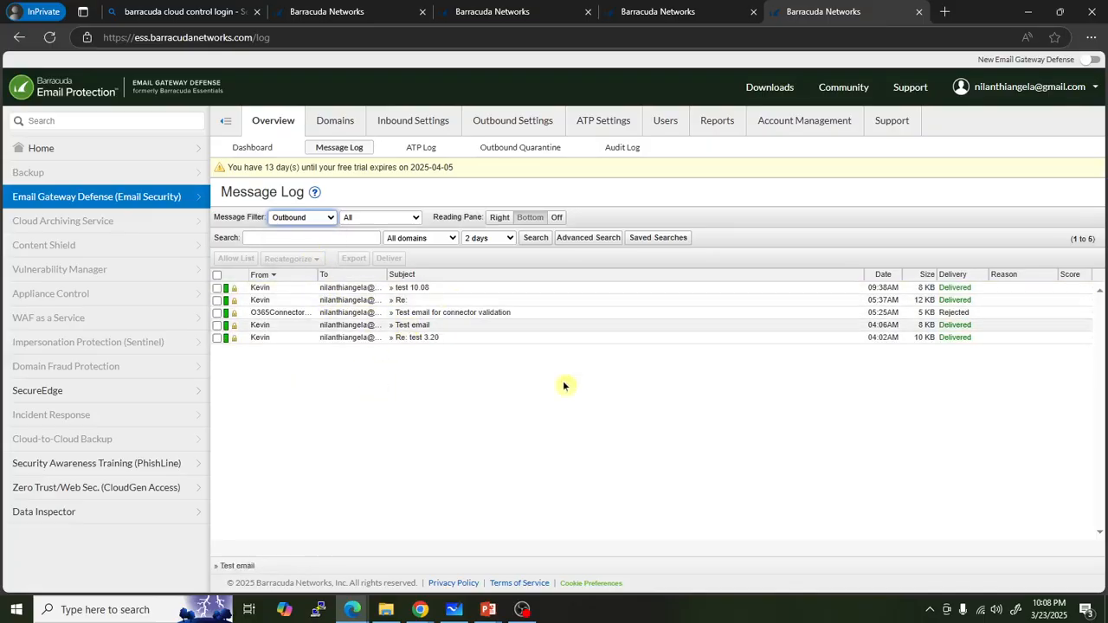
mouse_move(1067, 606)
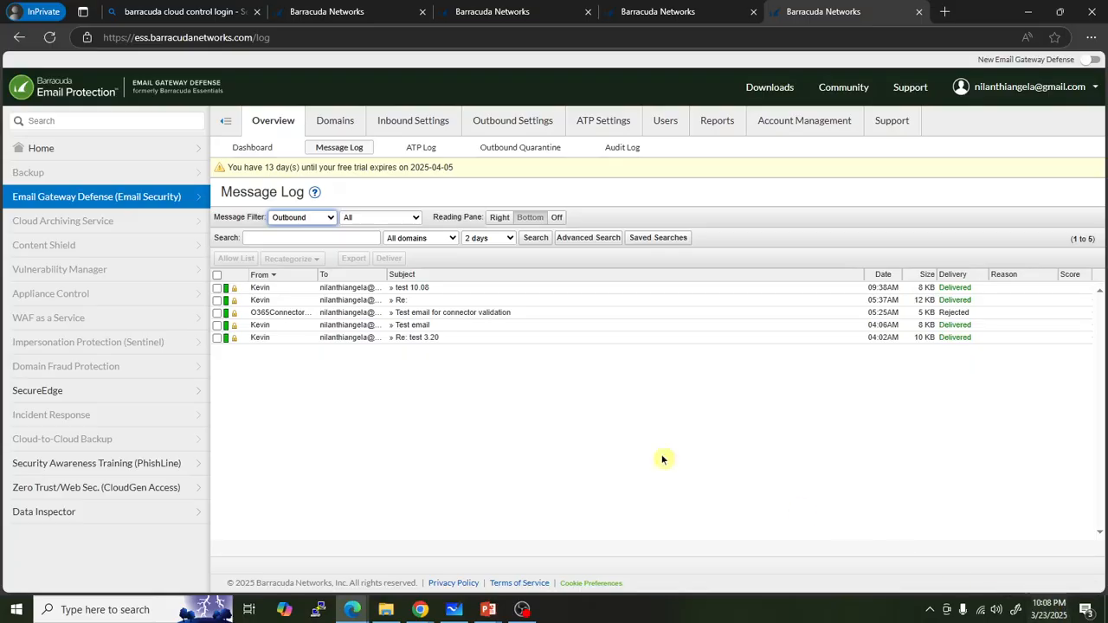
Open the outbound "test 10.08" message in its own view, show its details, and return to the Message Log.
left_click(486, 289)
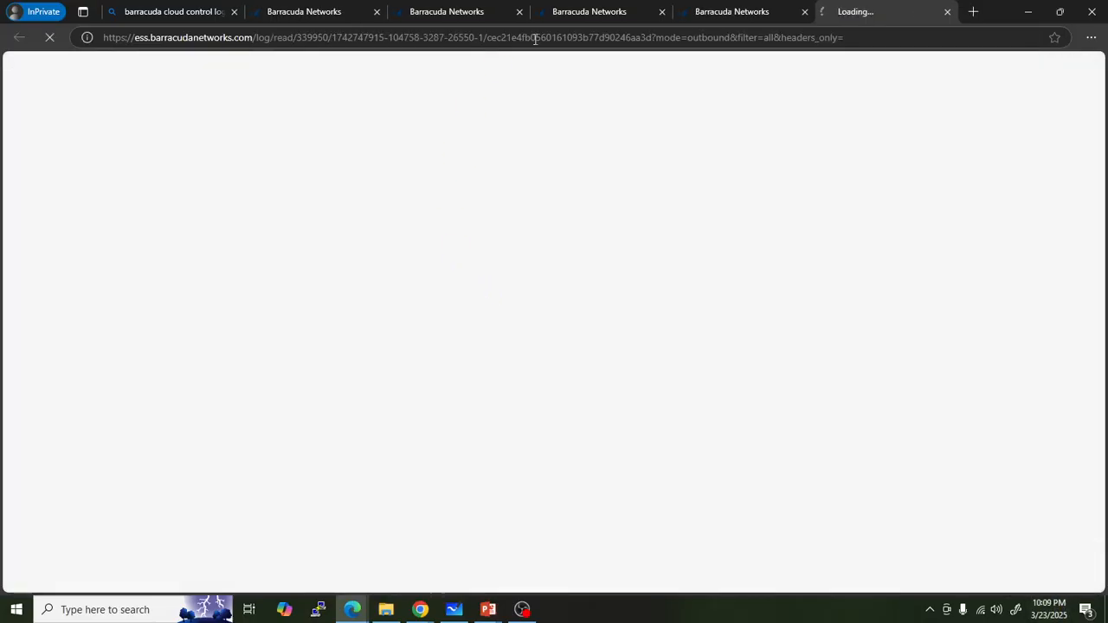
left_click(946, 11)
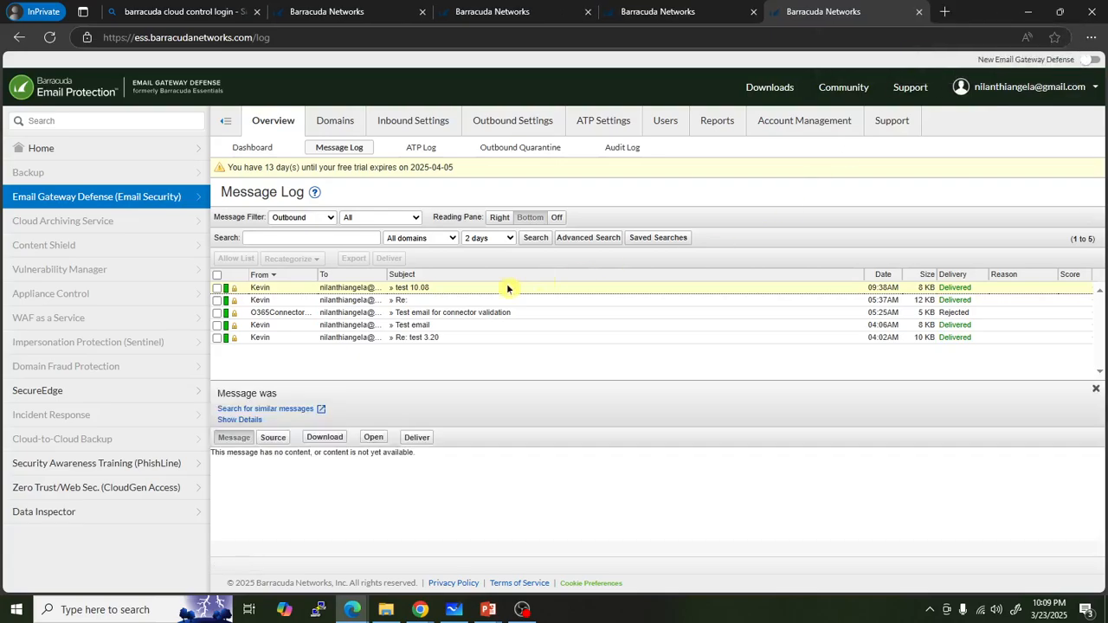
left_click(458, 287)
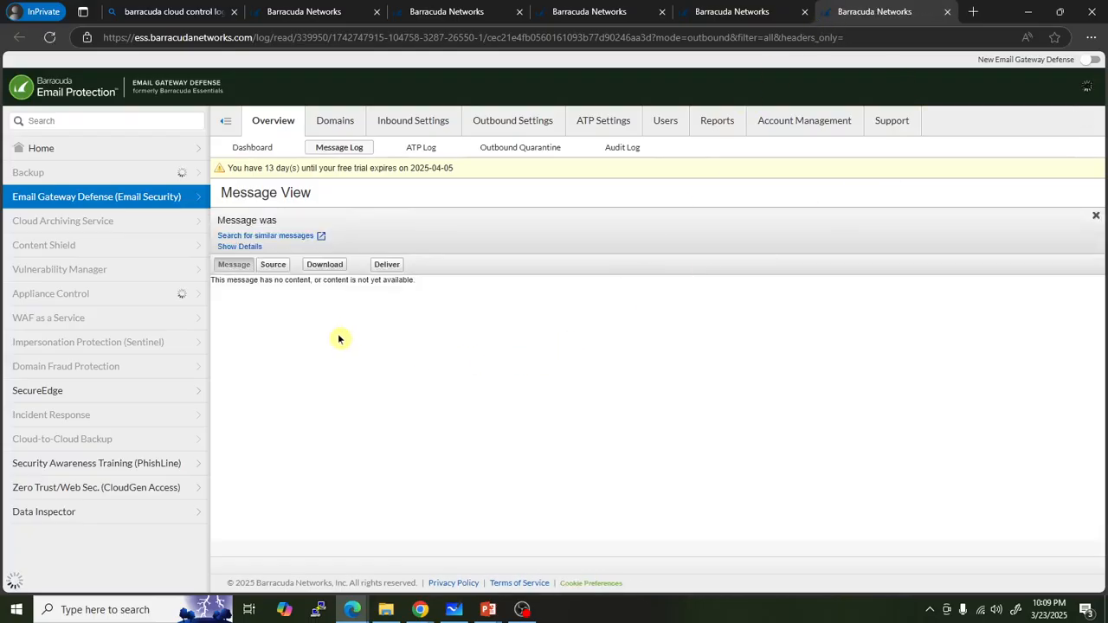
left_click(240, 247)
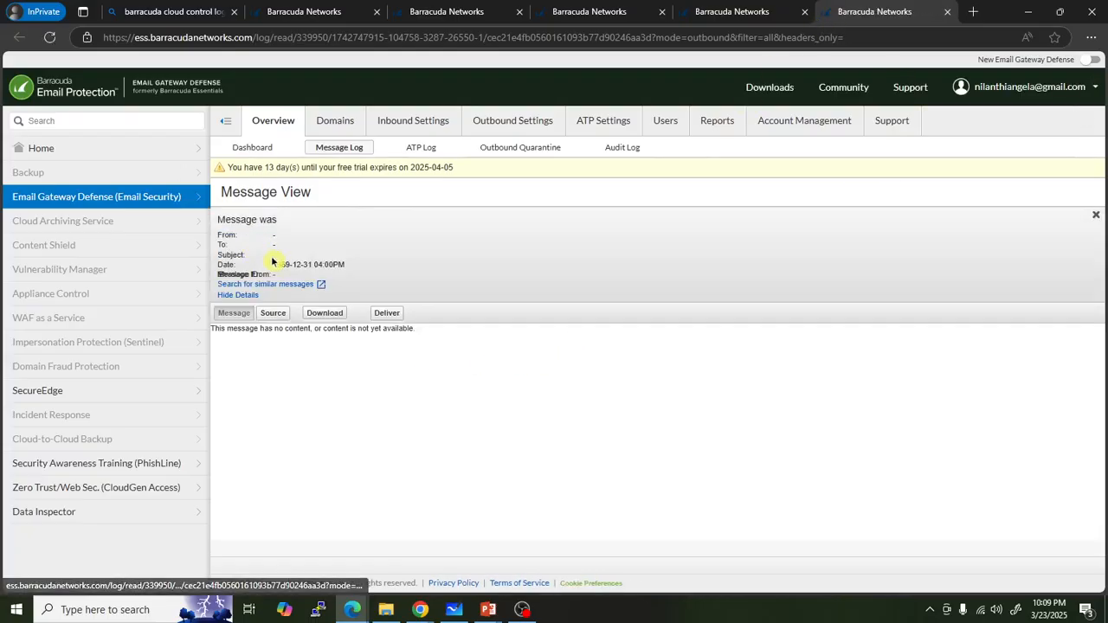
left_click(947, 11)
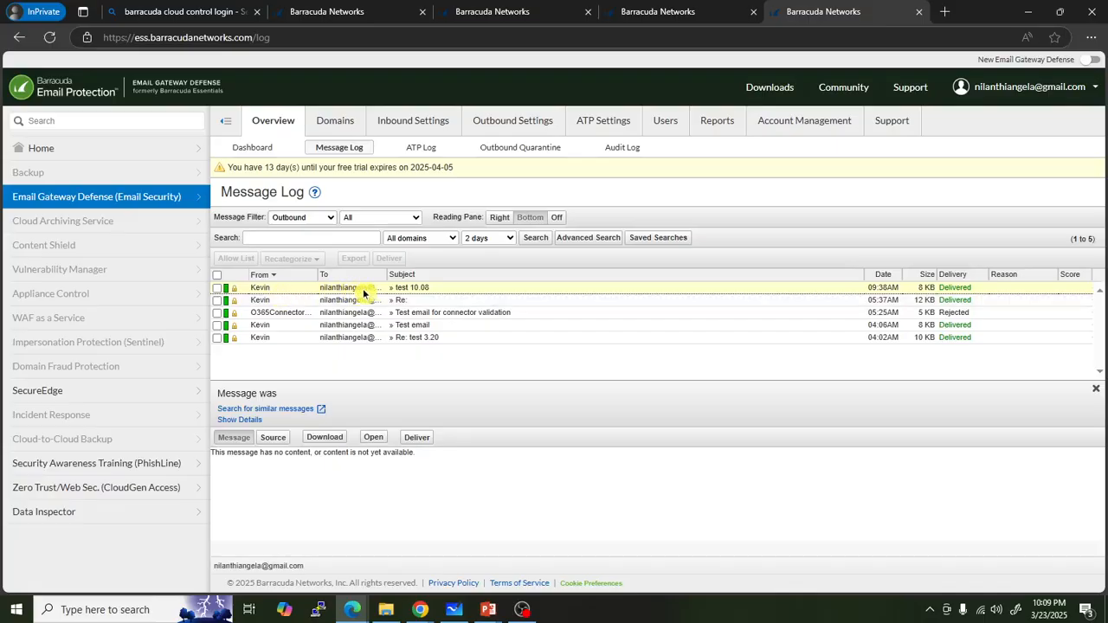
Widen the To column of the Message Log to fit the full addresses, and filter the log to Inbound messages.
left_click_drag(384, 274, 483, 274)
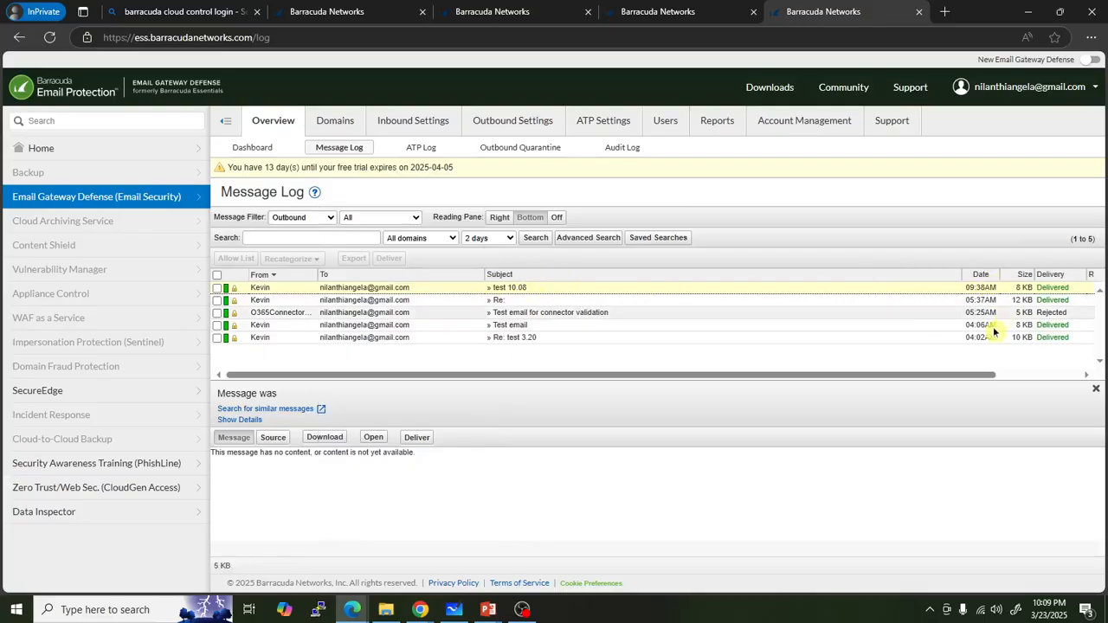
left_click_drag(932, 373, 695, 371)
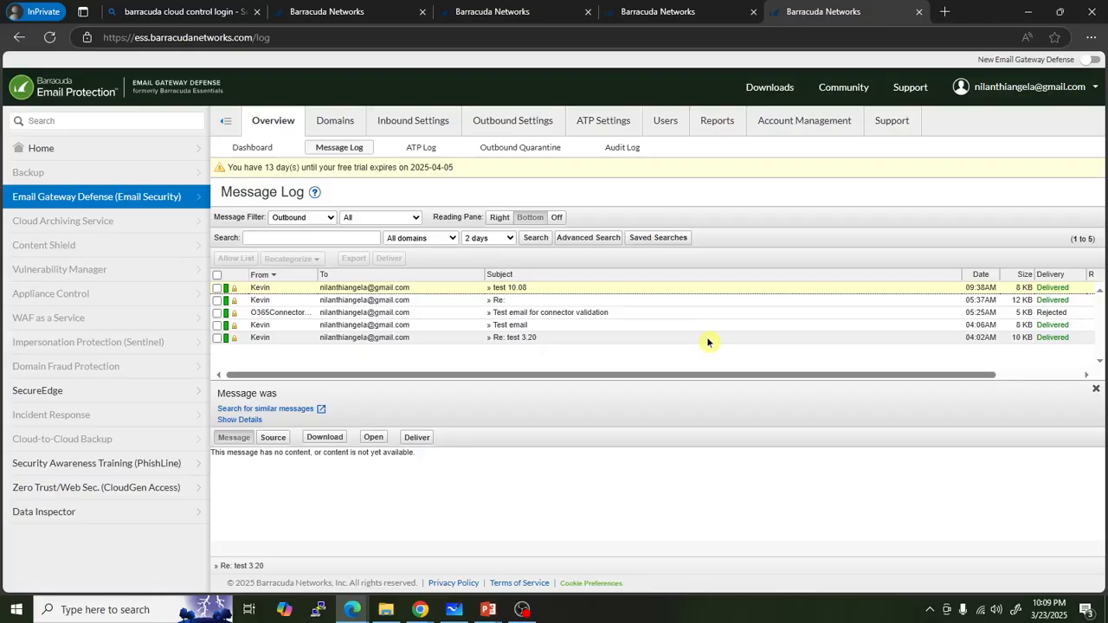
mouse_move(437, 123)
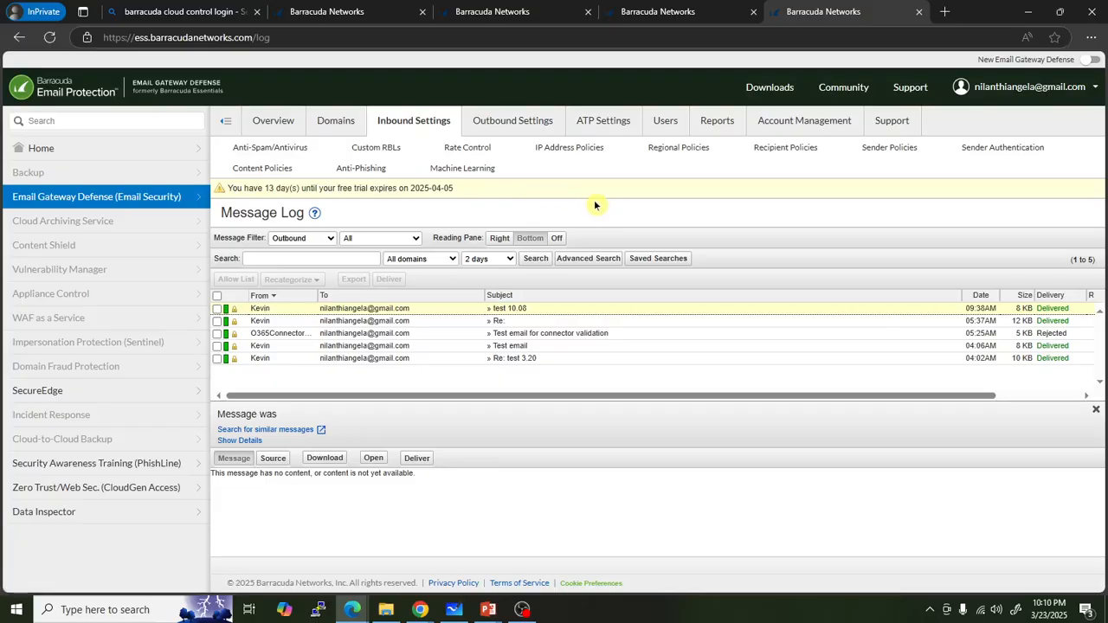
left_click(316, 239)
left_click(286, 257)
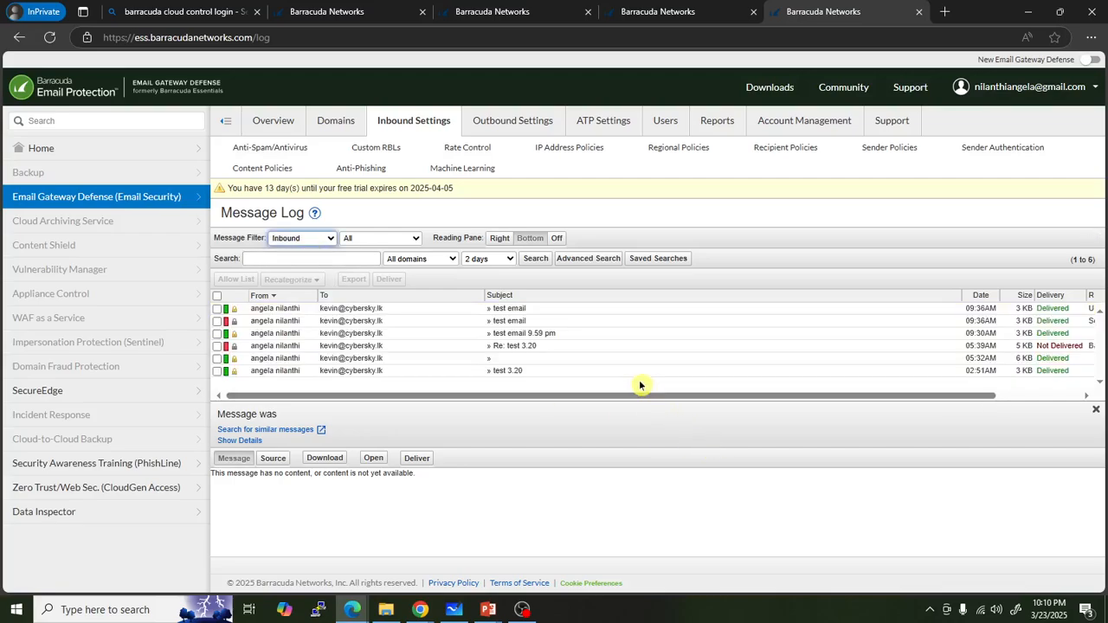